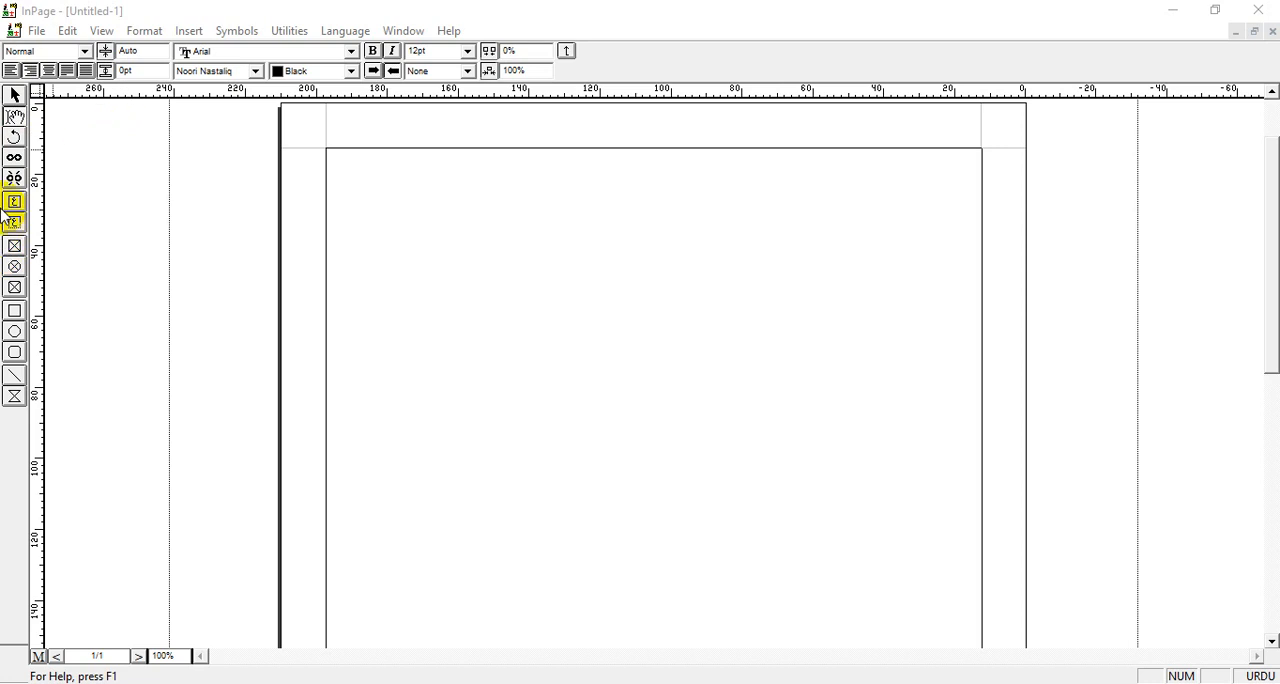
# Draw a title text box about 137 mm wide across the upper part of the page and set its character size to 48pt
pyautogui.click(17, 224)
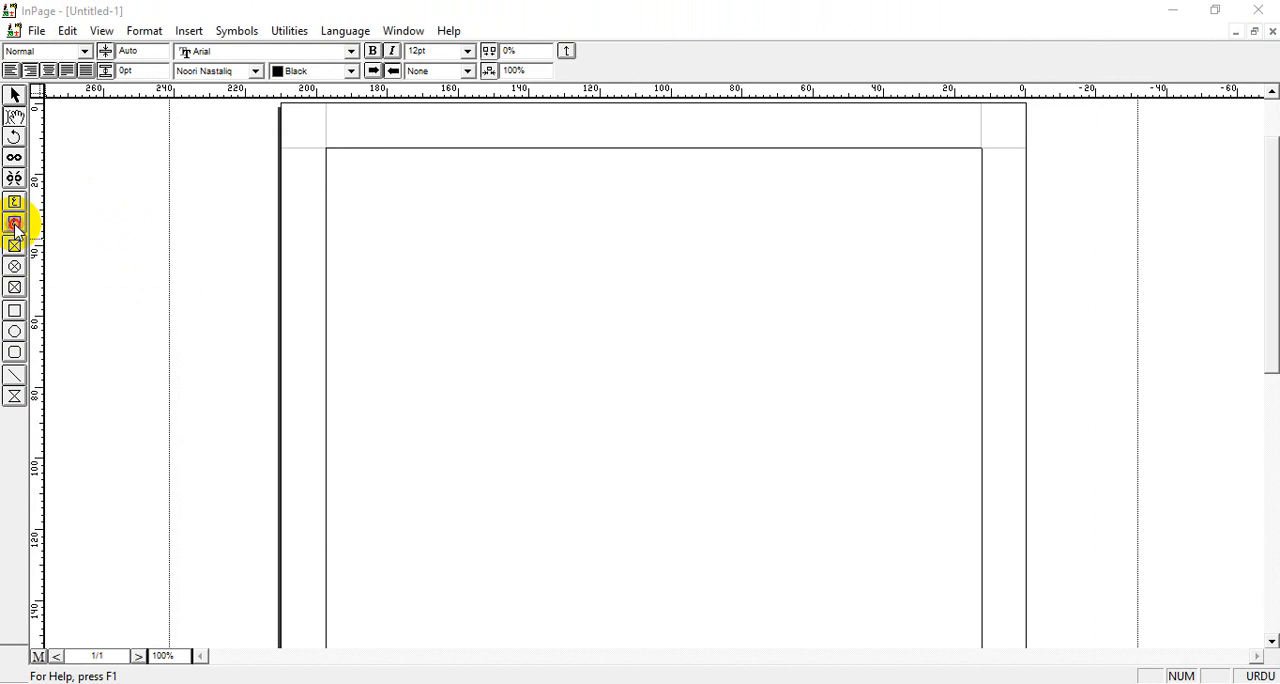
pyautogui.click(14, 223)
pyautogui.moveTo(423, 234); pyautogui.dragTo(911, 257)
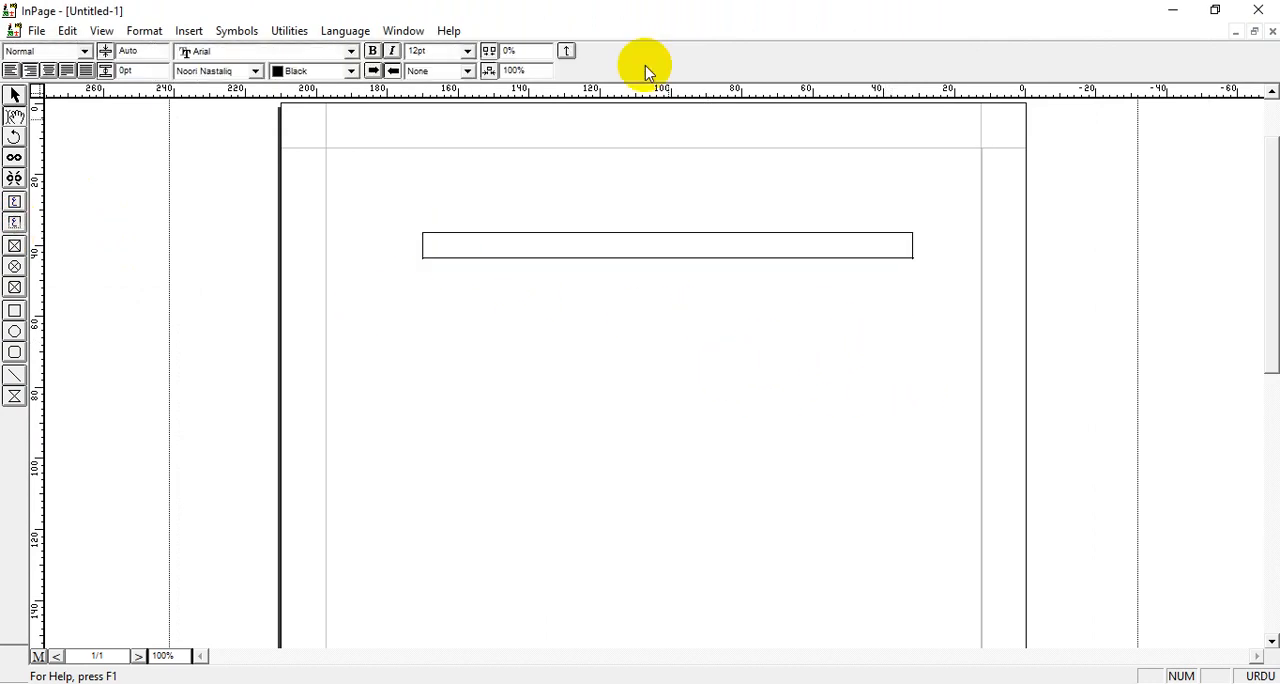
pyautogui.click(468, 52)
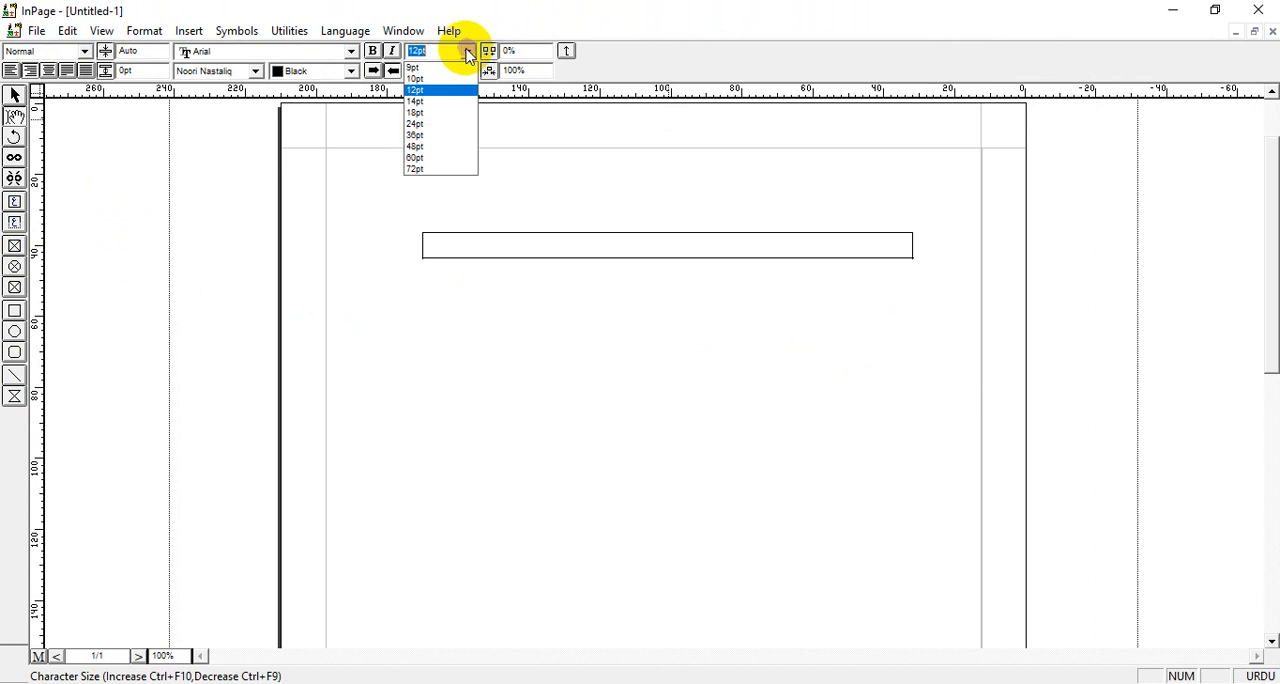
pyautogui.click(414, 145)
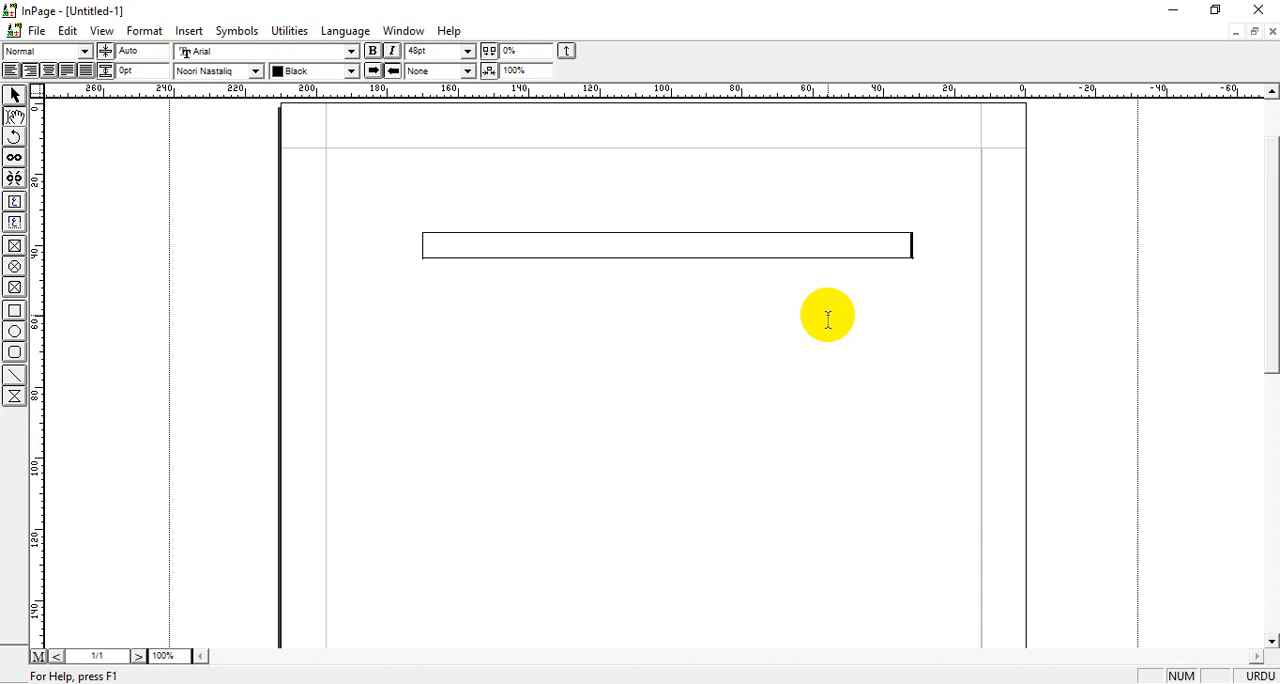
# Enter the first Urdu line "ہیں لوگ وہی جہاں میں اچھے" in the text box
pyautogui.write('ہی')
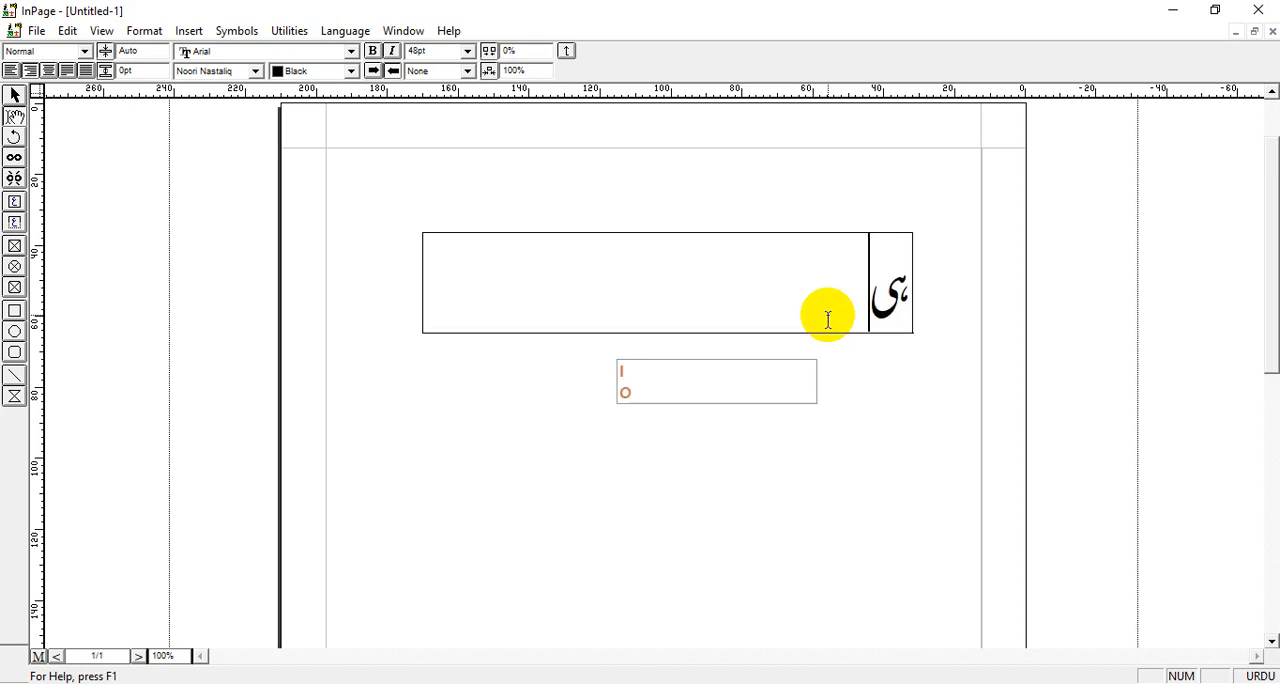
pyautogui.write('ں لو')
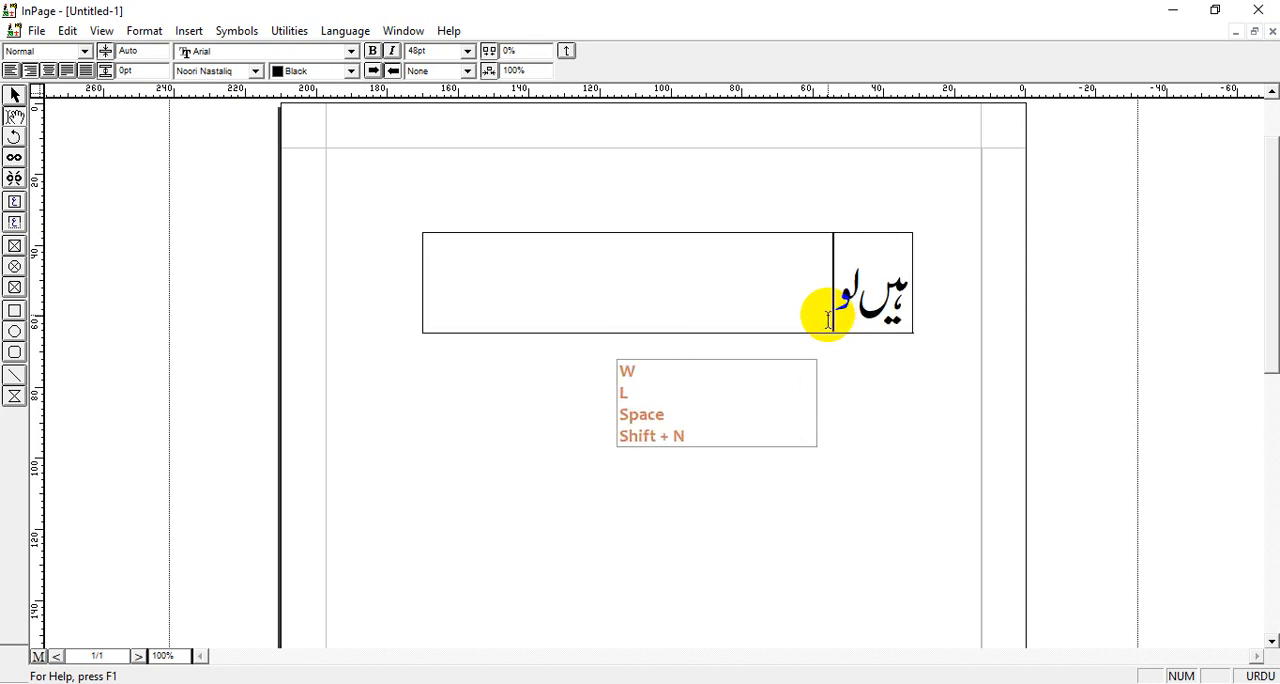
pyautogui.write('گ وہ')
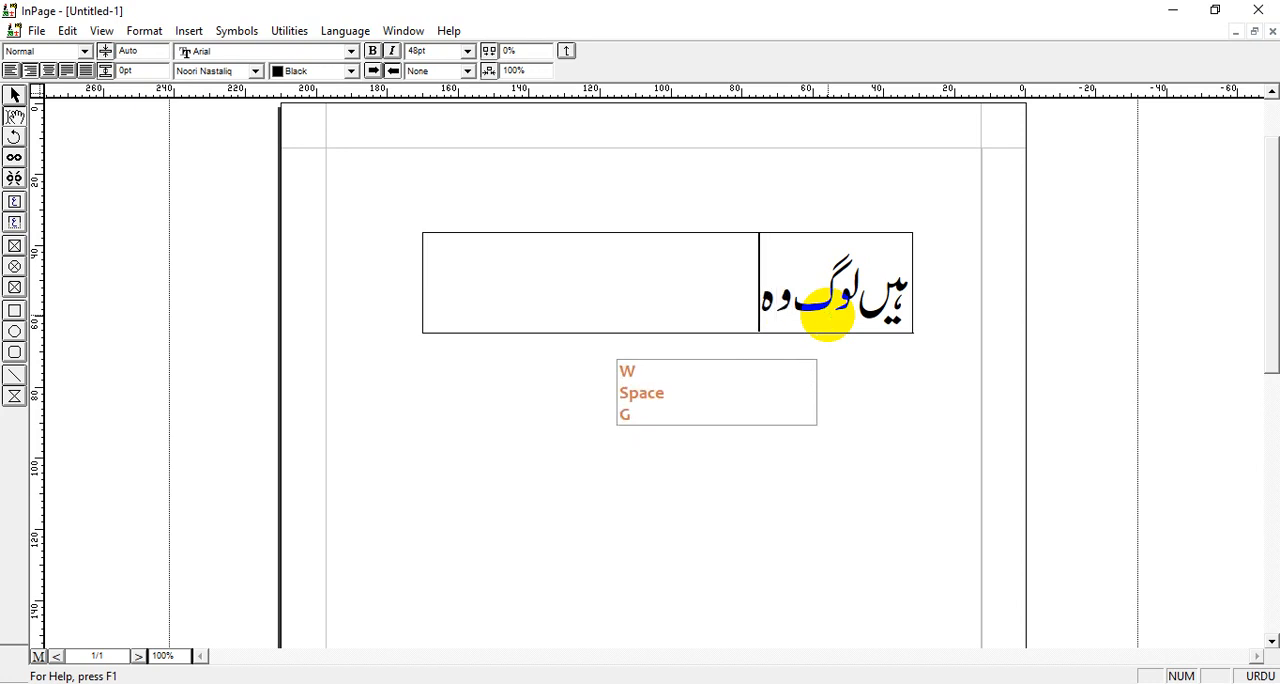
pyautogui.write('ی جہ')
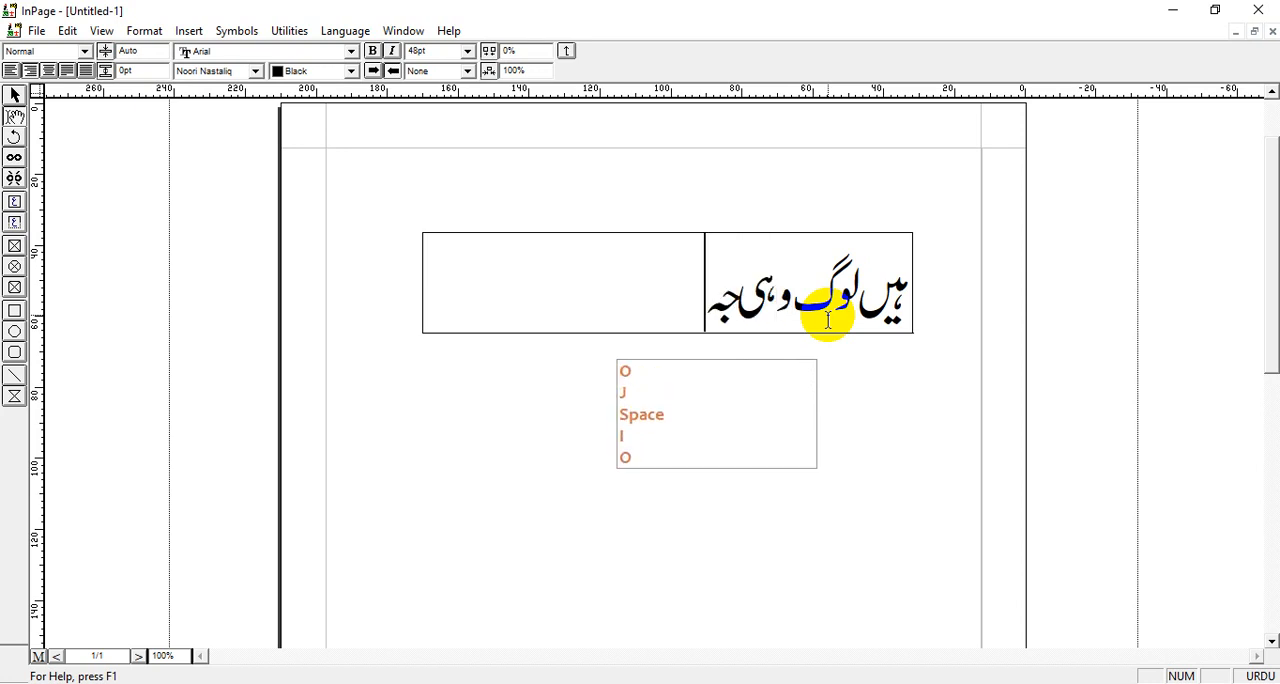
pyautogui.write('اں میں اچ')
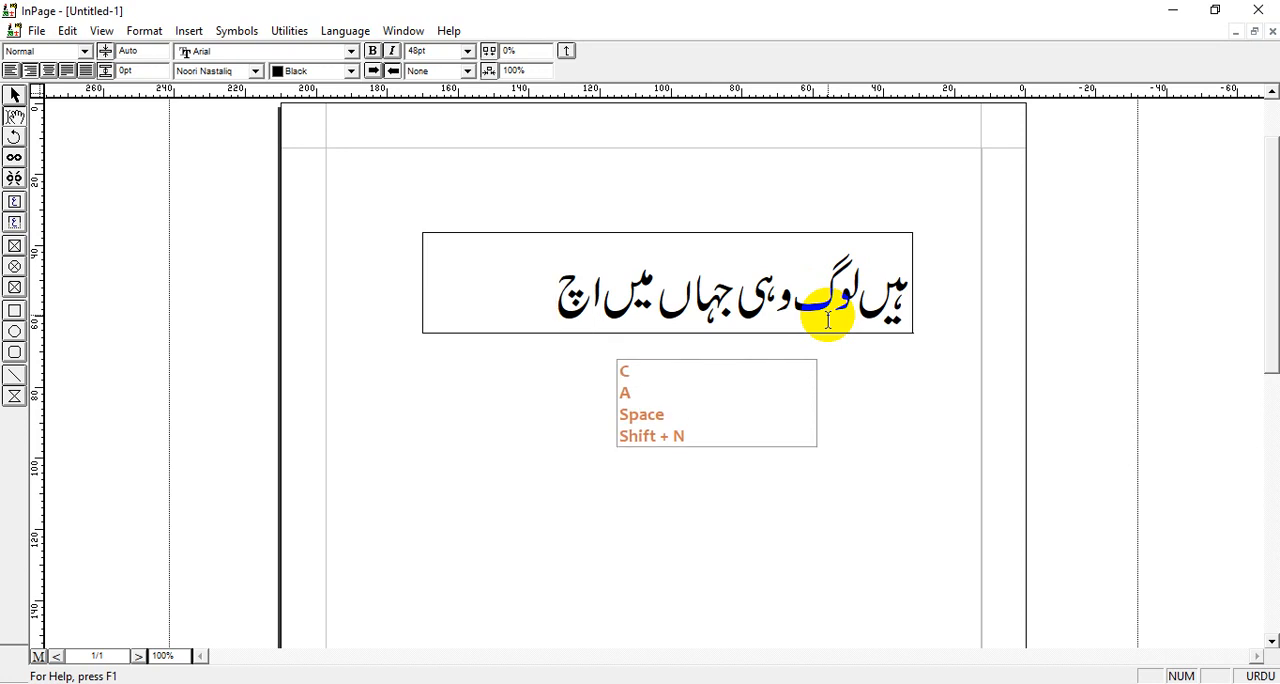
pyautogui.write('ھ')
pyautogui.press('BackSpace')
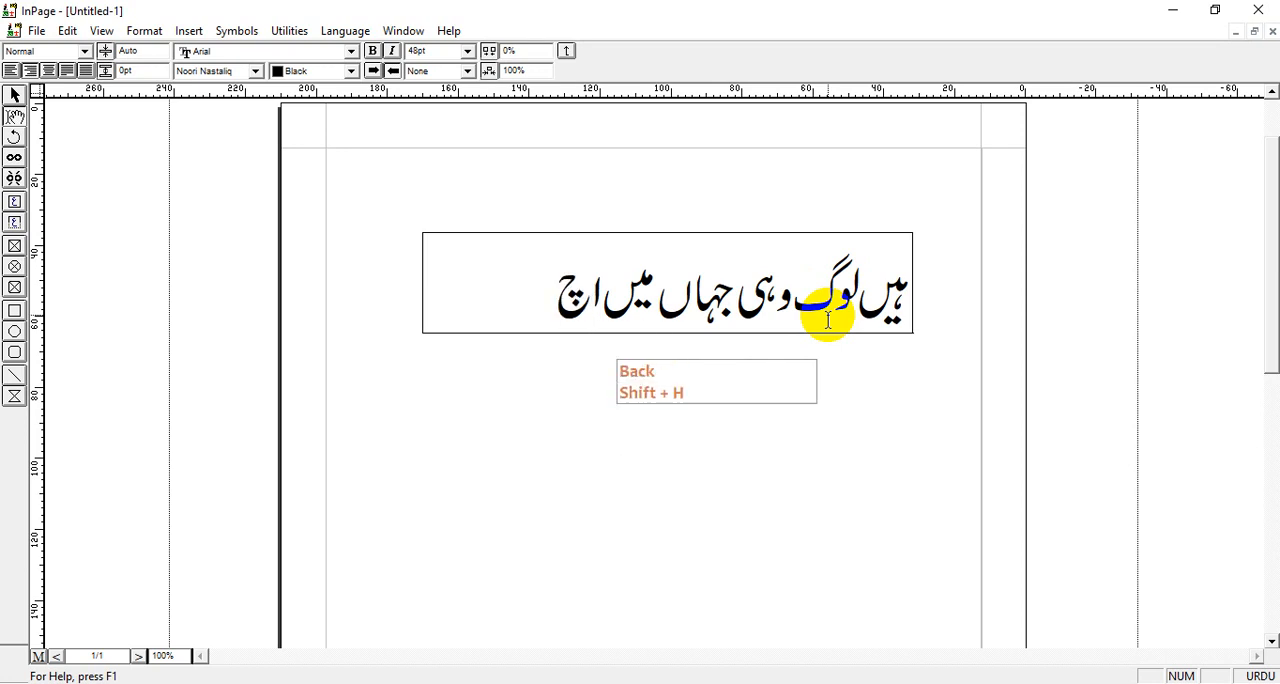
pyautogui.write('حت')
pyautogui.press('BackSpace')
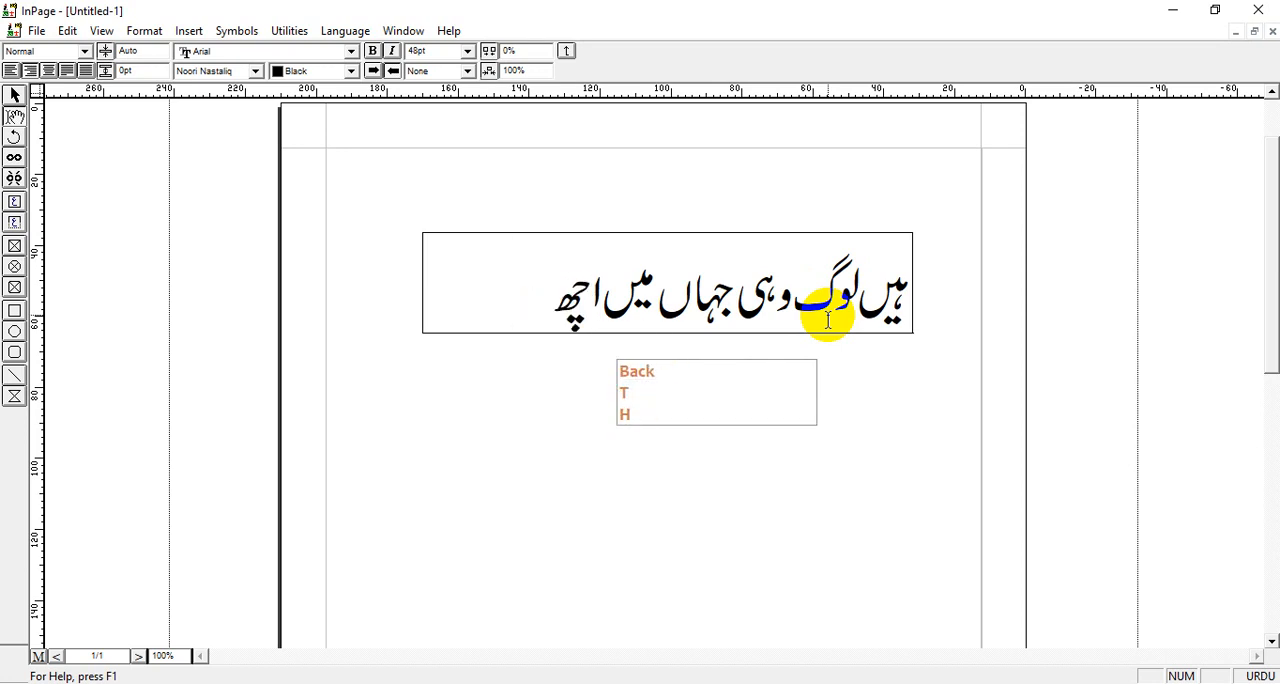
pyautogui.write('ے')
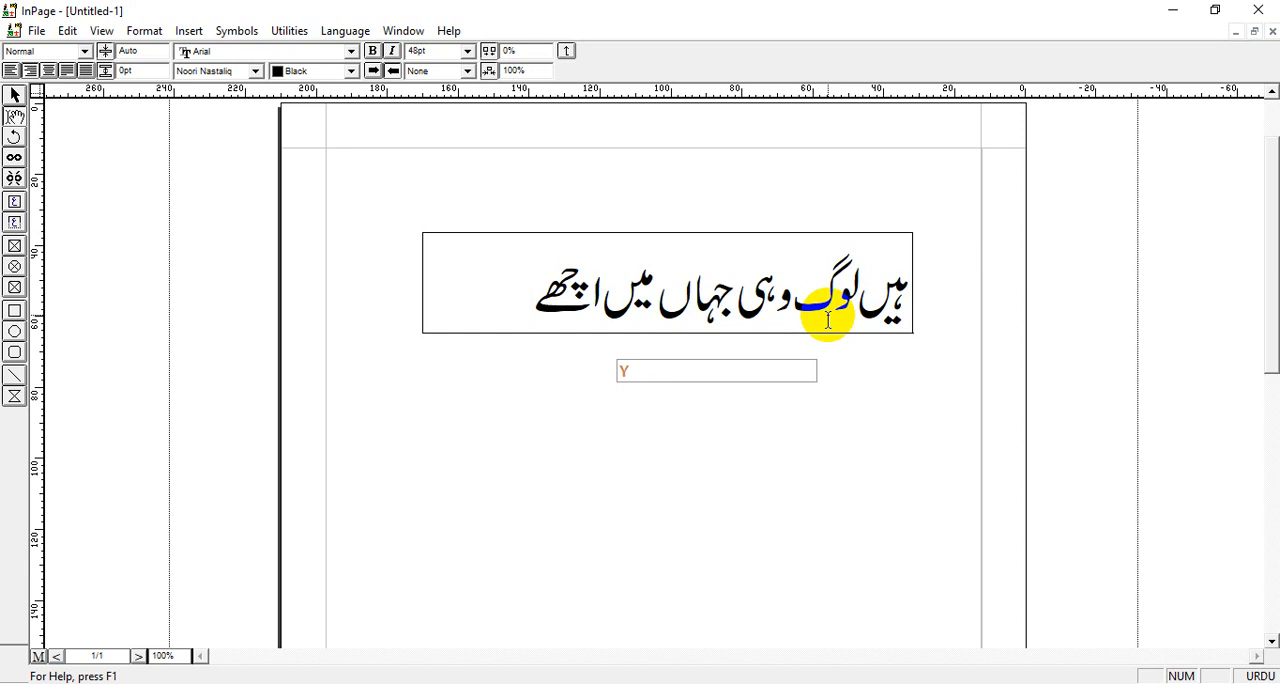
# Add a second line reading "آتے ہیں جو کام دوسروں کے" below the first one
pyautogui.press('Return')
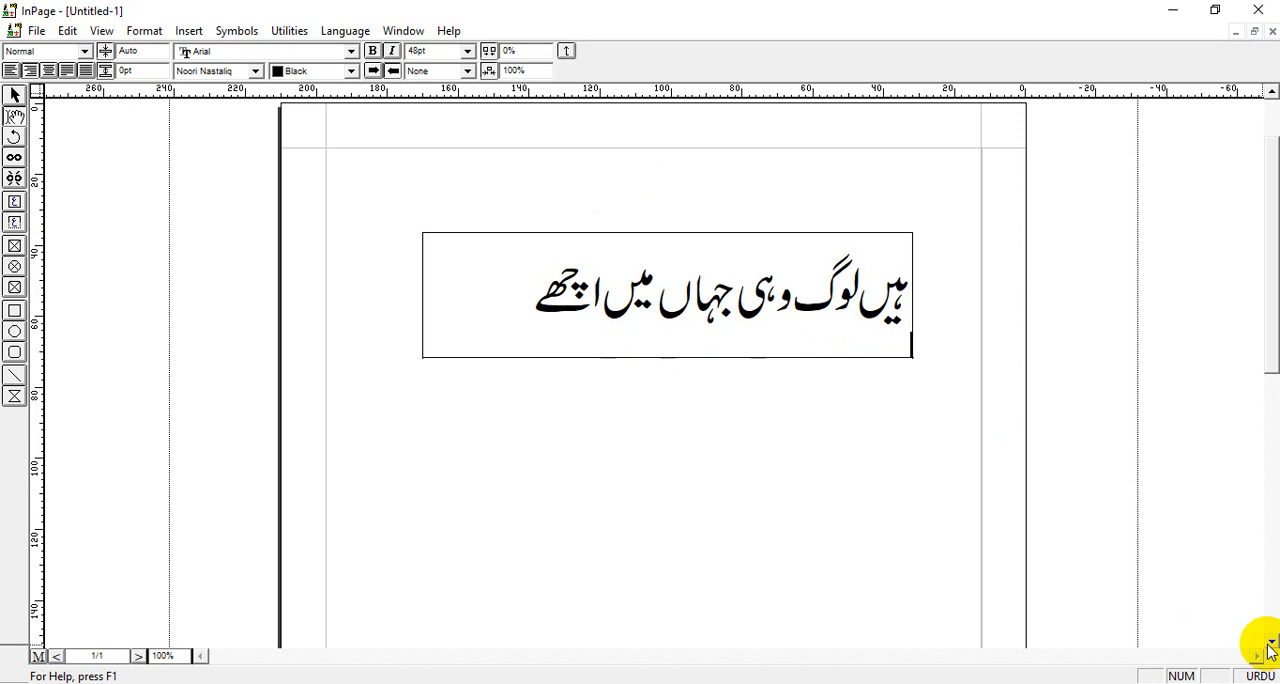
pyautogui.write('ا')
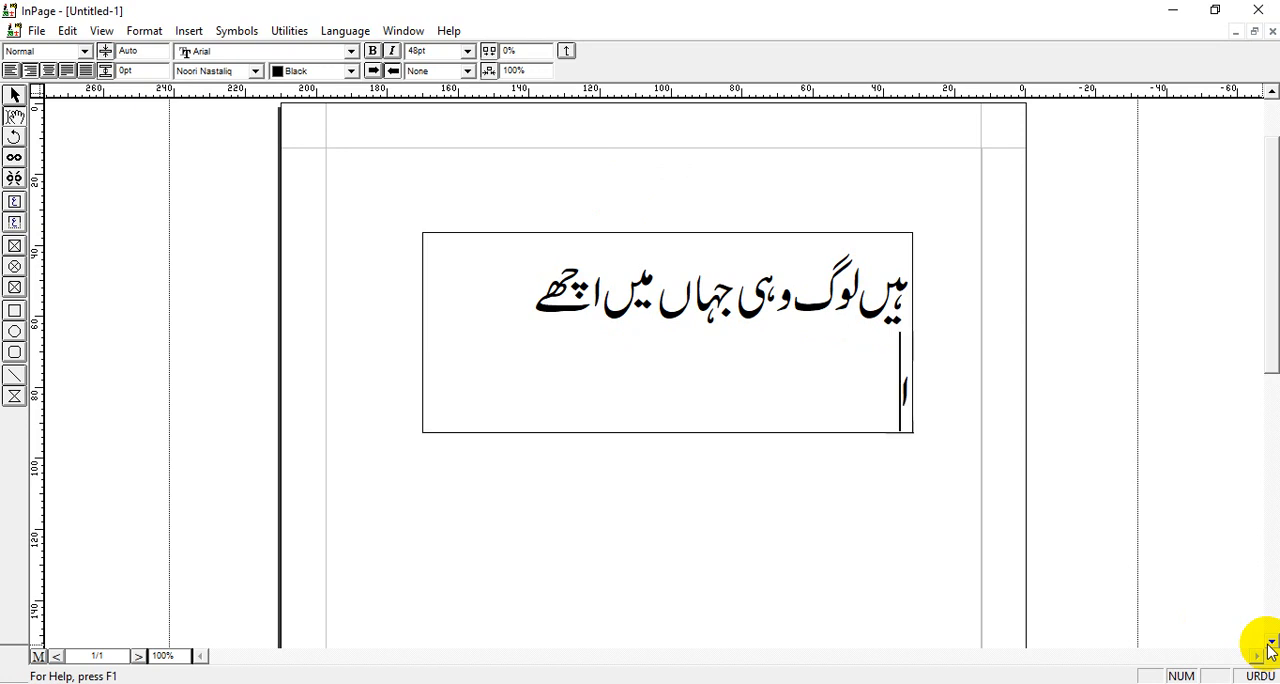
pyautogui.press('shift')
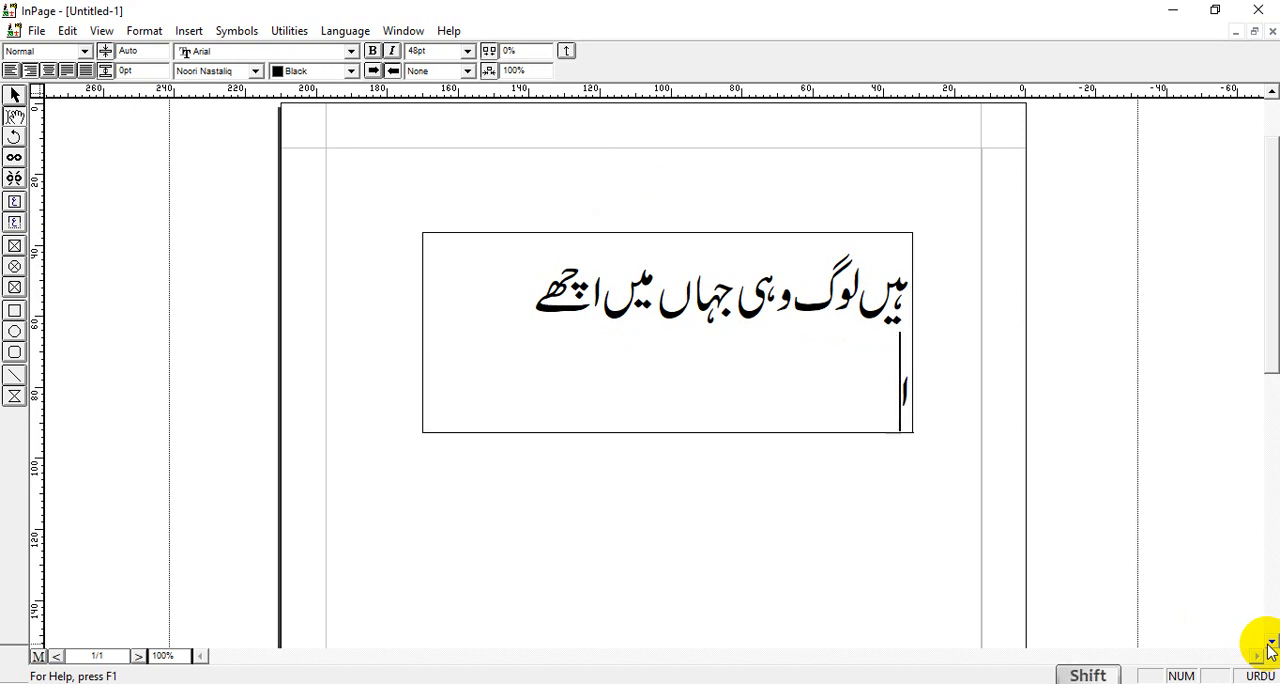
pyautogui.write('تے ہی')
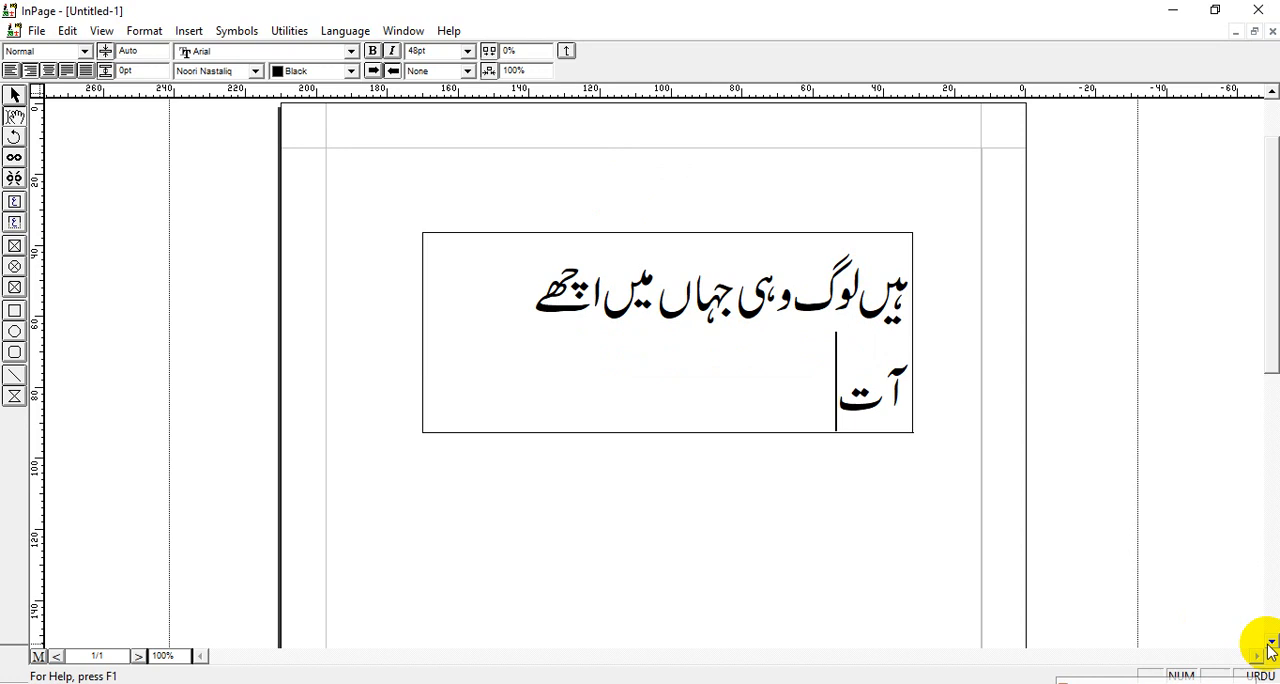
pyautogui.press('shift')
pyautogui.write('ں')
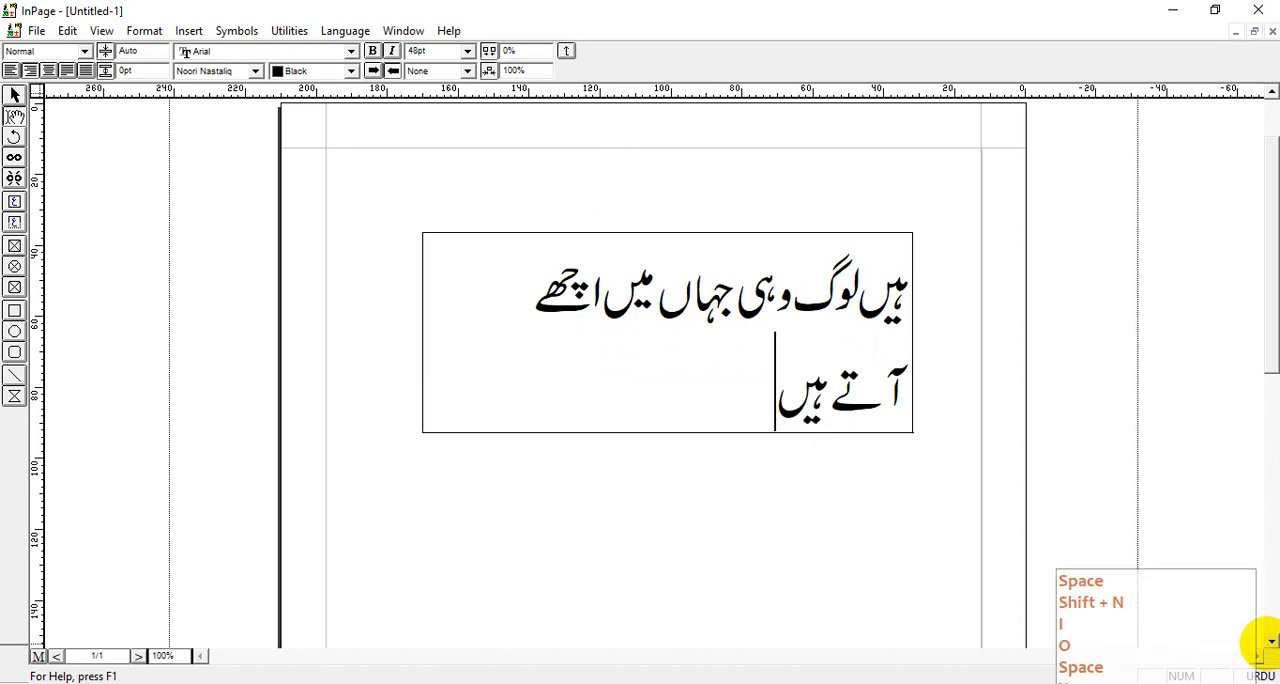
pyautogui.write(' جو کام د')
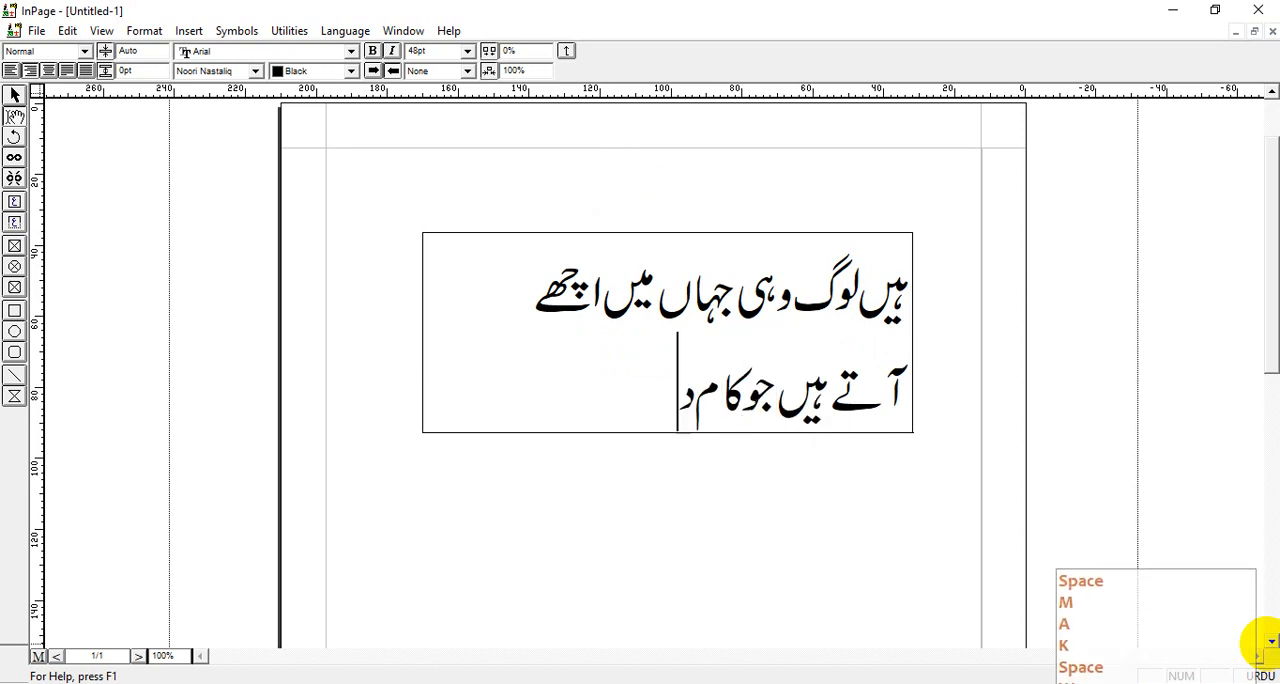
pyautogui.write('وسرو')
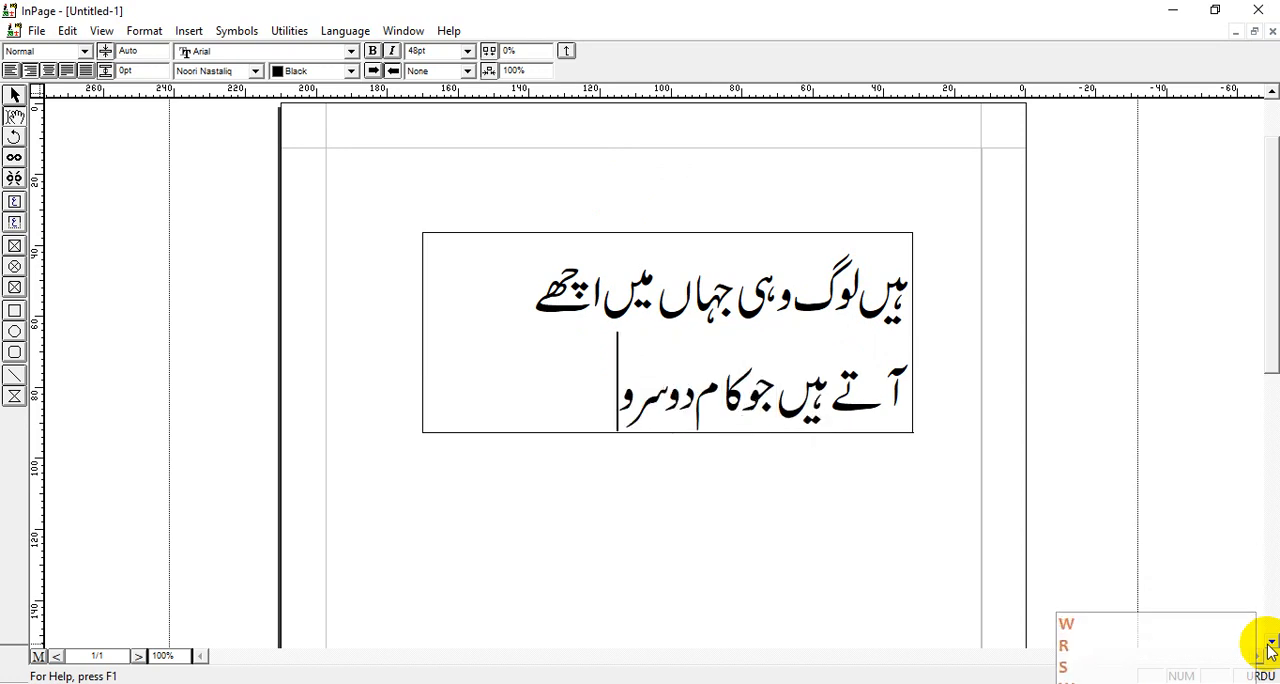
pyautogui.write('ں کے')
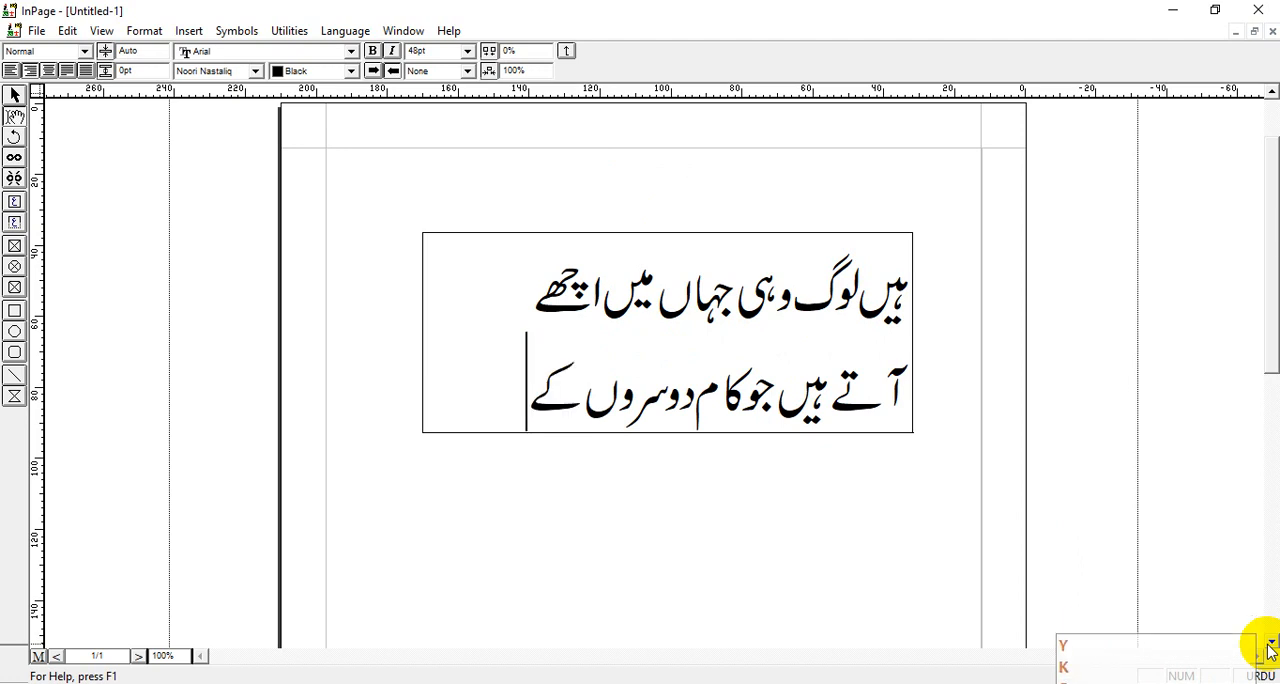
# Fully justify both lines of the verse so they span the width of the text box
pyautogui.doubleClick(905, 284)
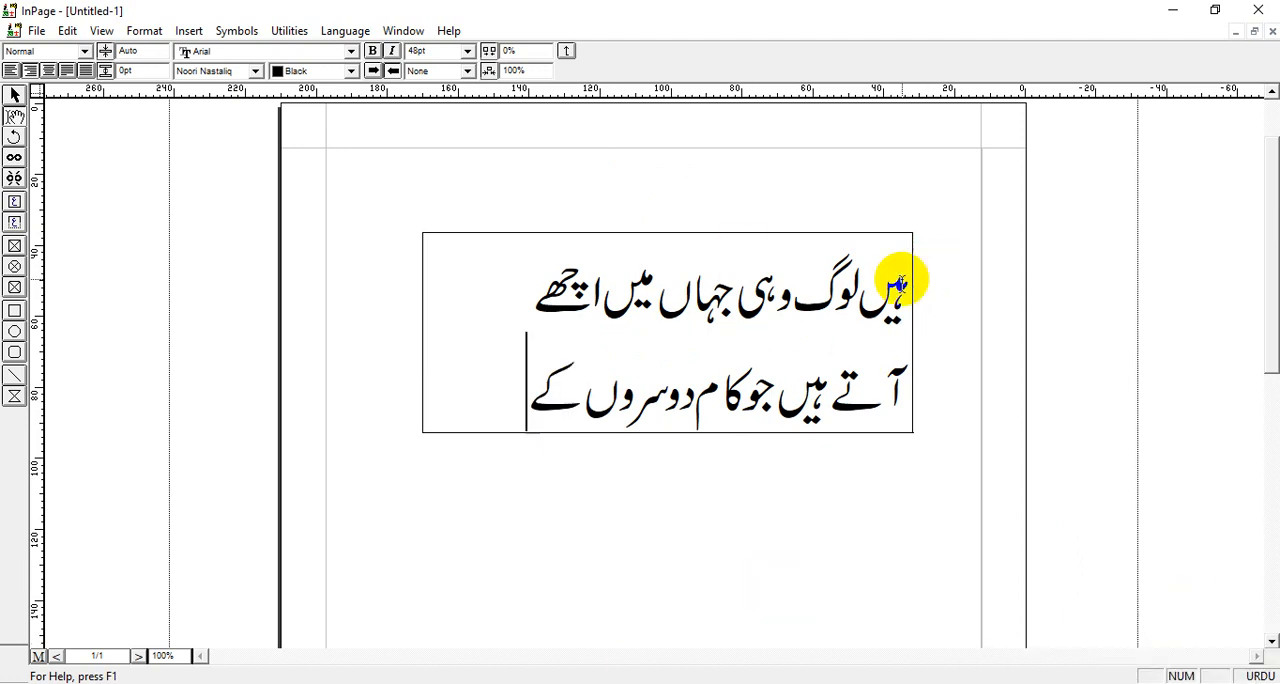
pyautogui.moveTo(901, 283); pyautogui.dragTo(494, 437)
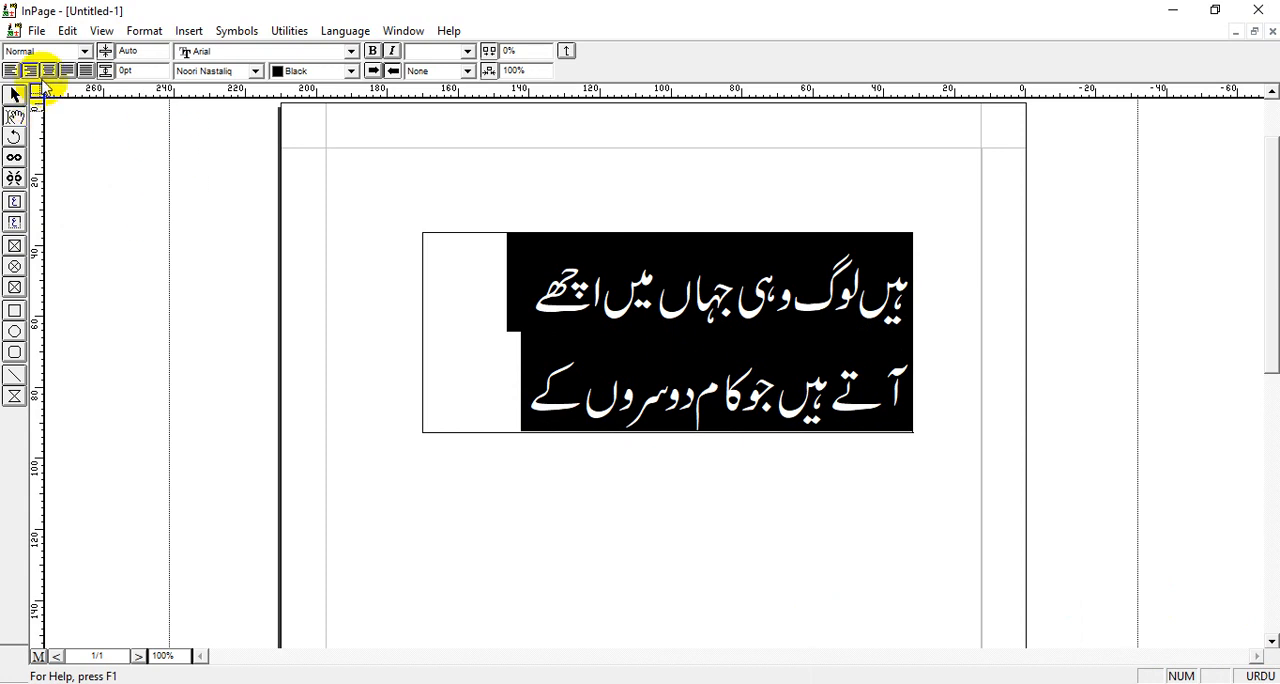
pyautogui.click(48, 70)
pyautogui.click(86, 70)
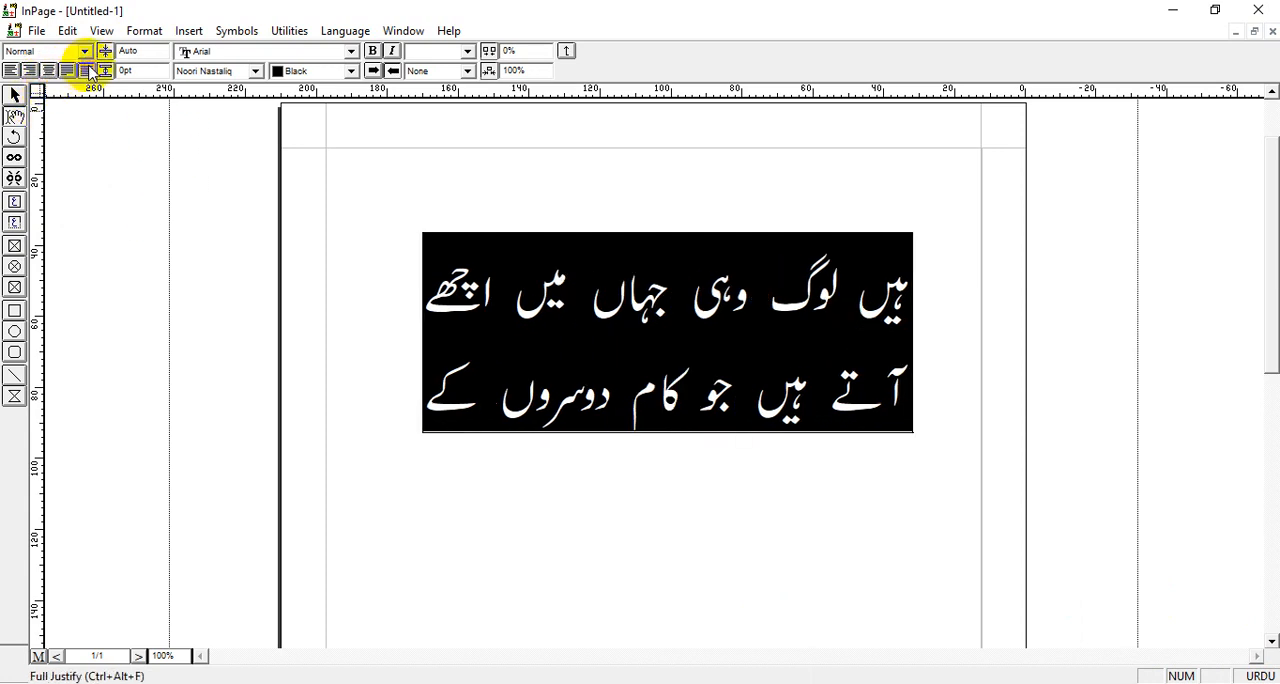
pyautogui.click(15, 96)
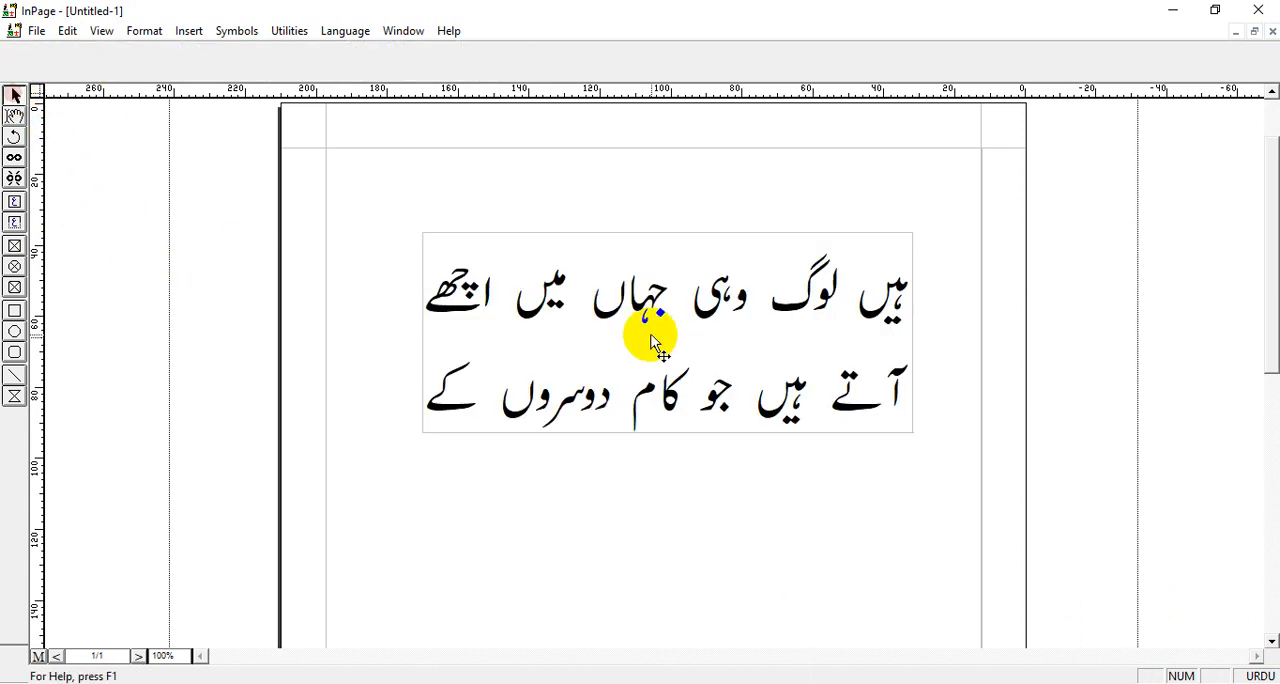
pyautogui.click(615, 408)
# Start a third line below the verse with the word "ہم" and right-align it
pyautogui.click(14, 118)
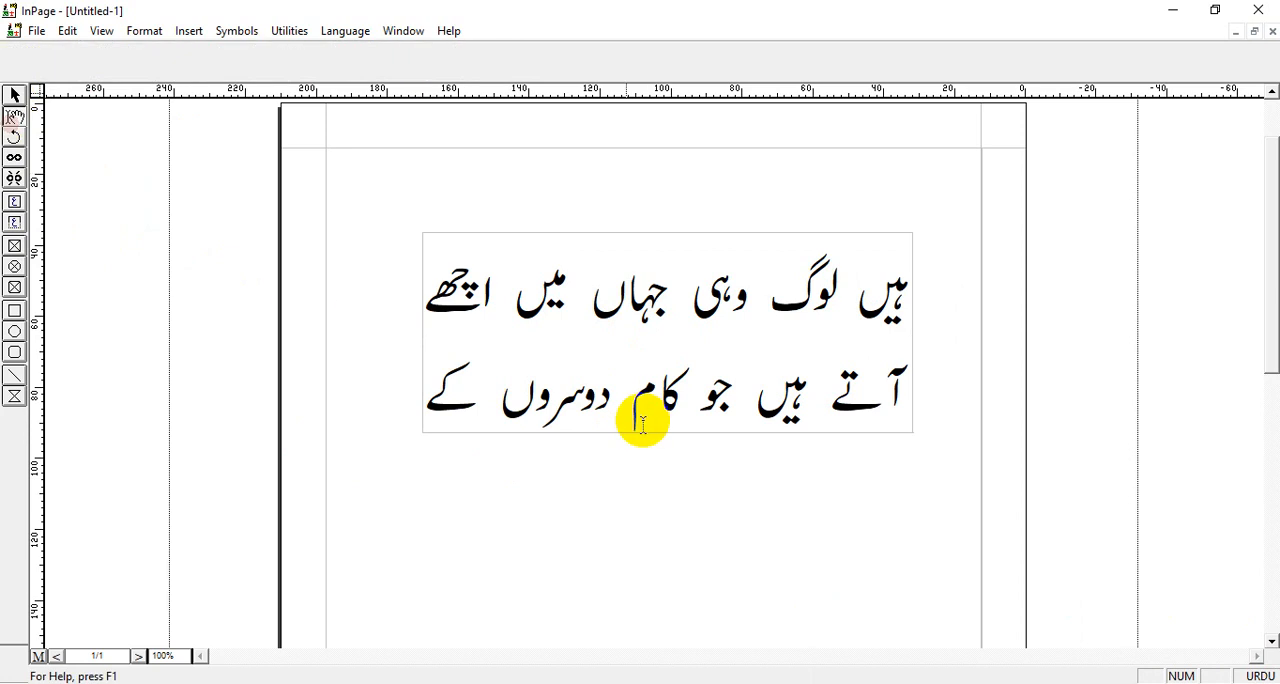
pyautogui.click(432, 385)
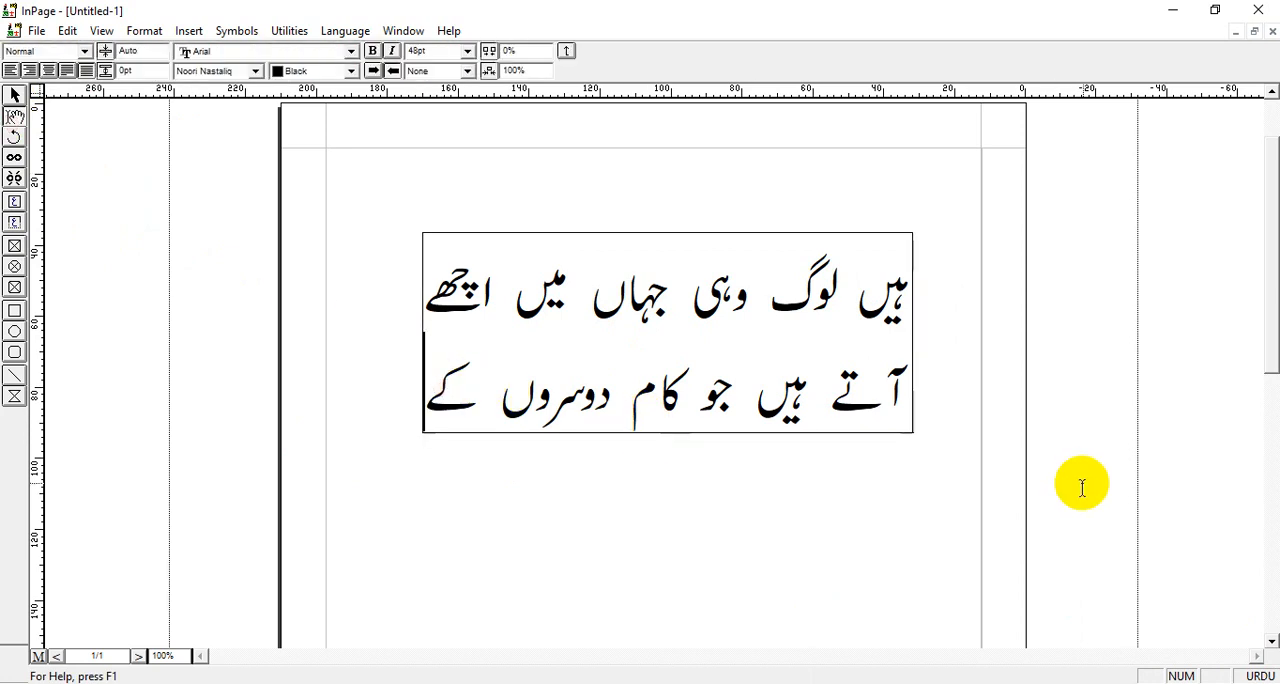
pyautogui.press('Return')
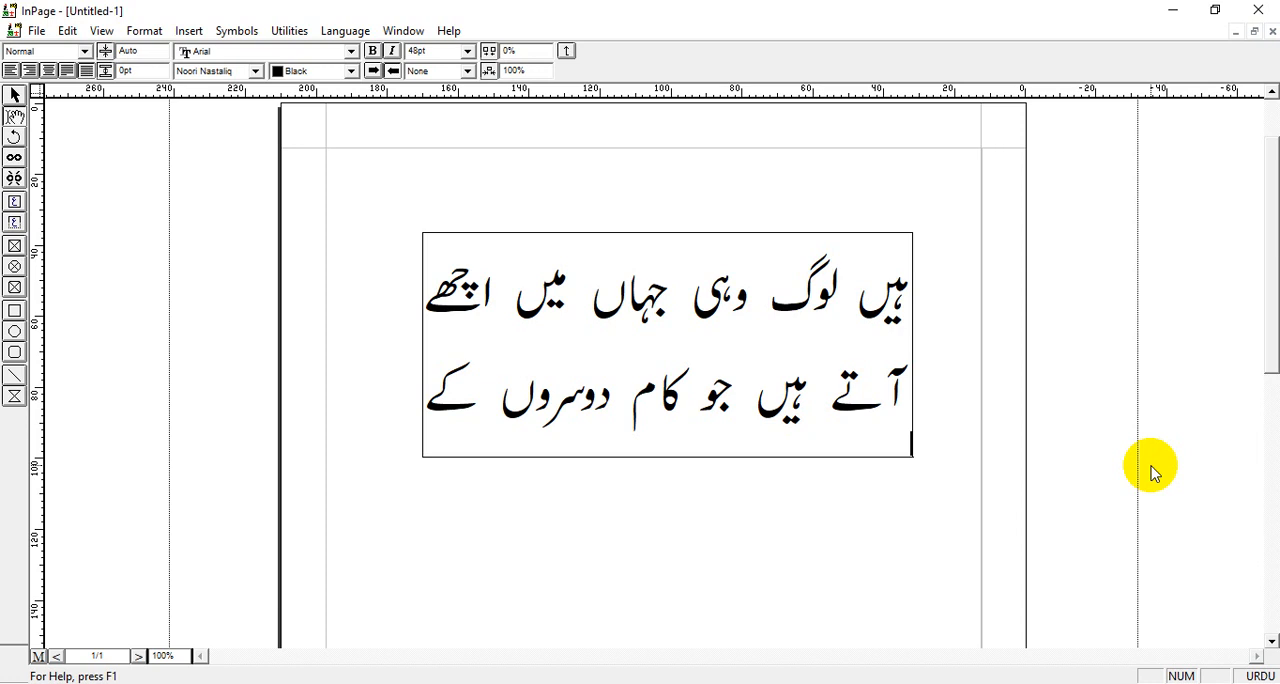
pyautogui.write('omm')
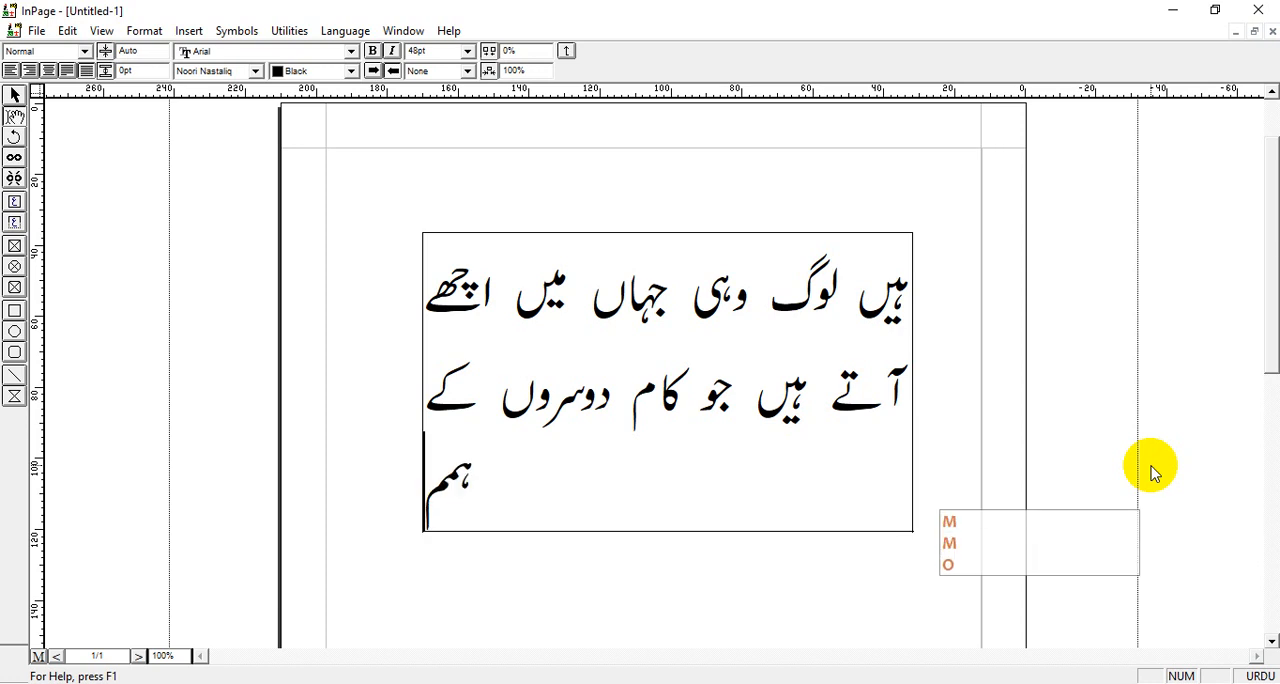
pyautogui.press('BackSpace')
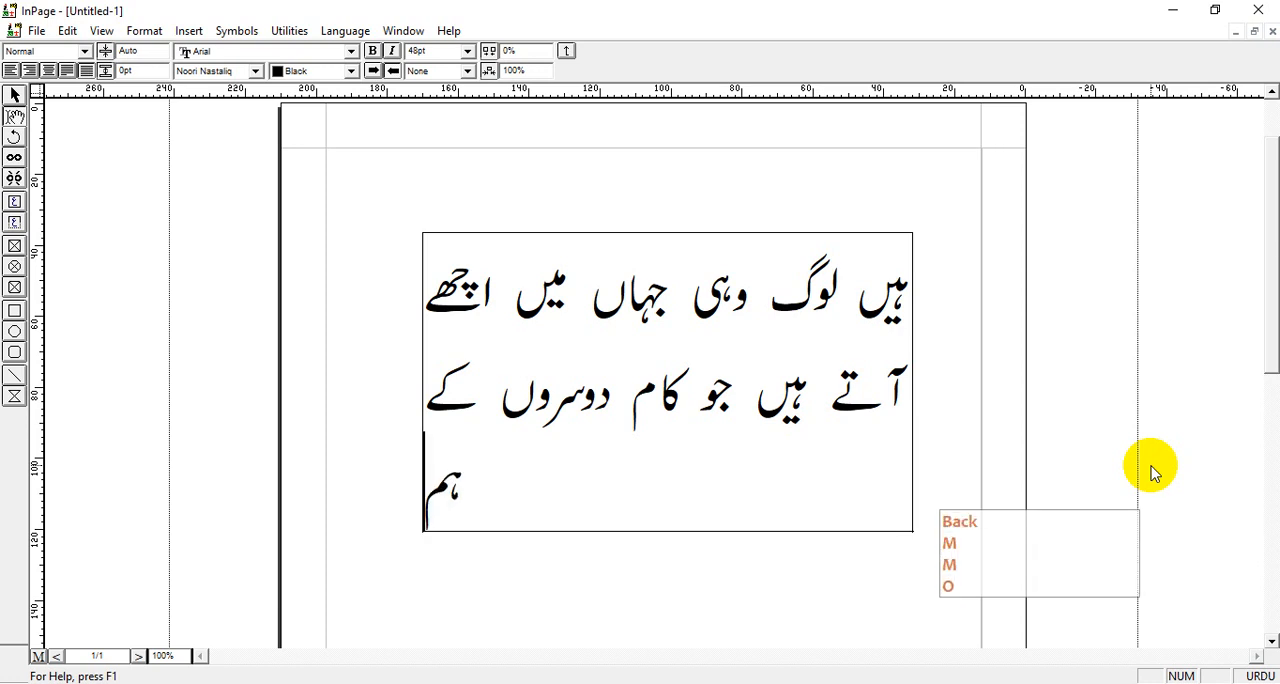
pyautogui.click(29, 70)
# Complete the third line so it reads "ہم کراچی سے محبت کرتے ہیں۔"
pyautogui.write('kr')
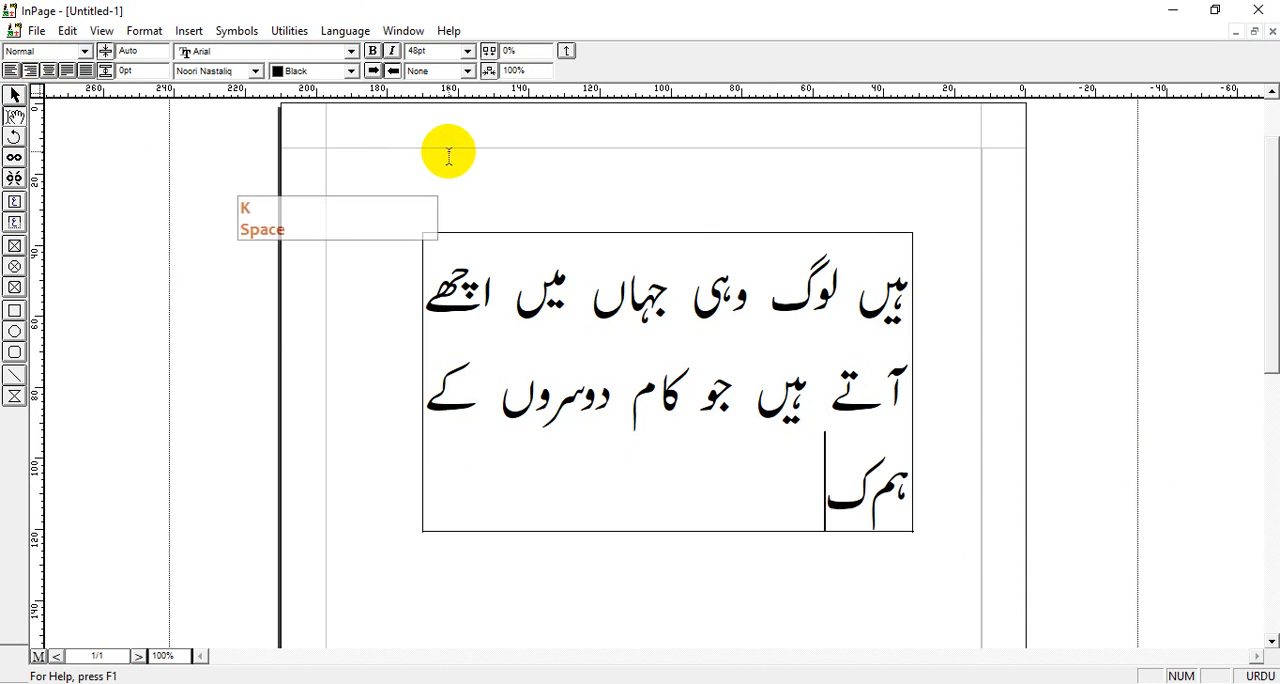
pyautogui.write('aci s')
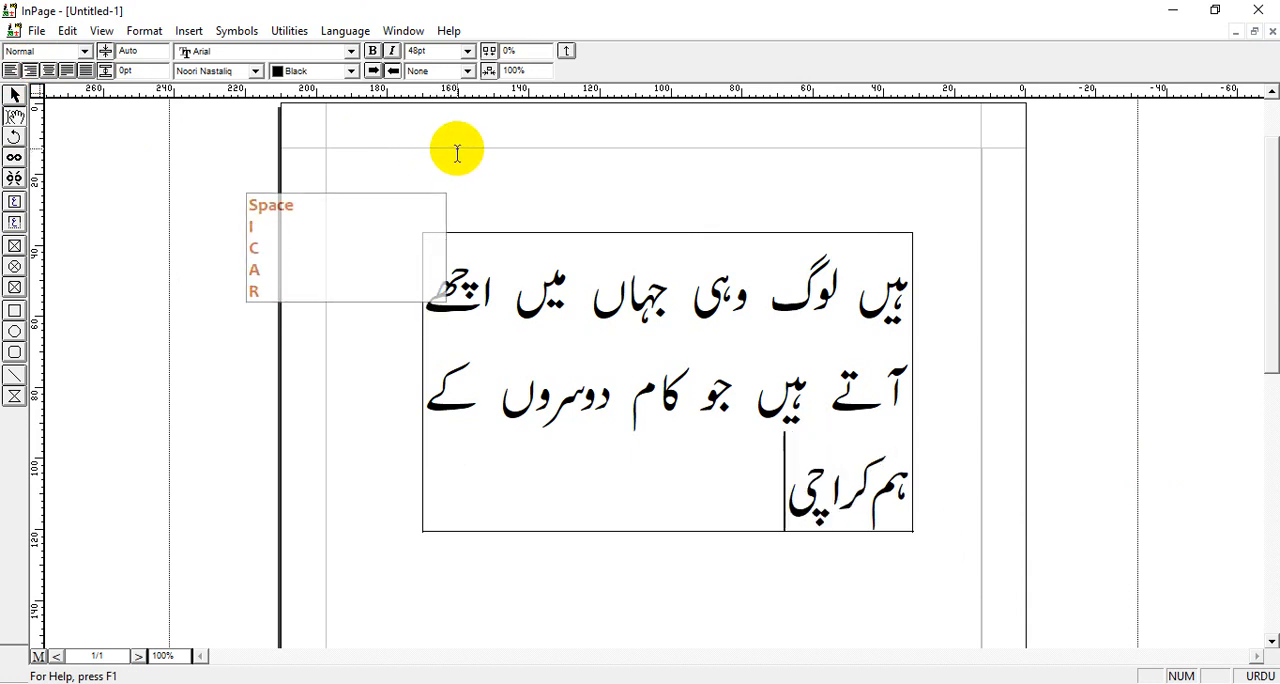
pyautogui.write('y mh')
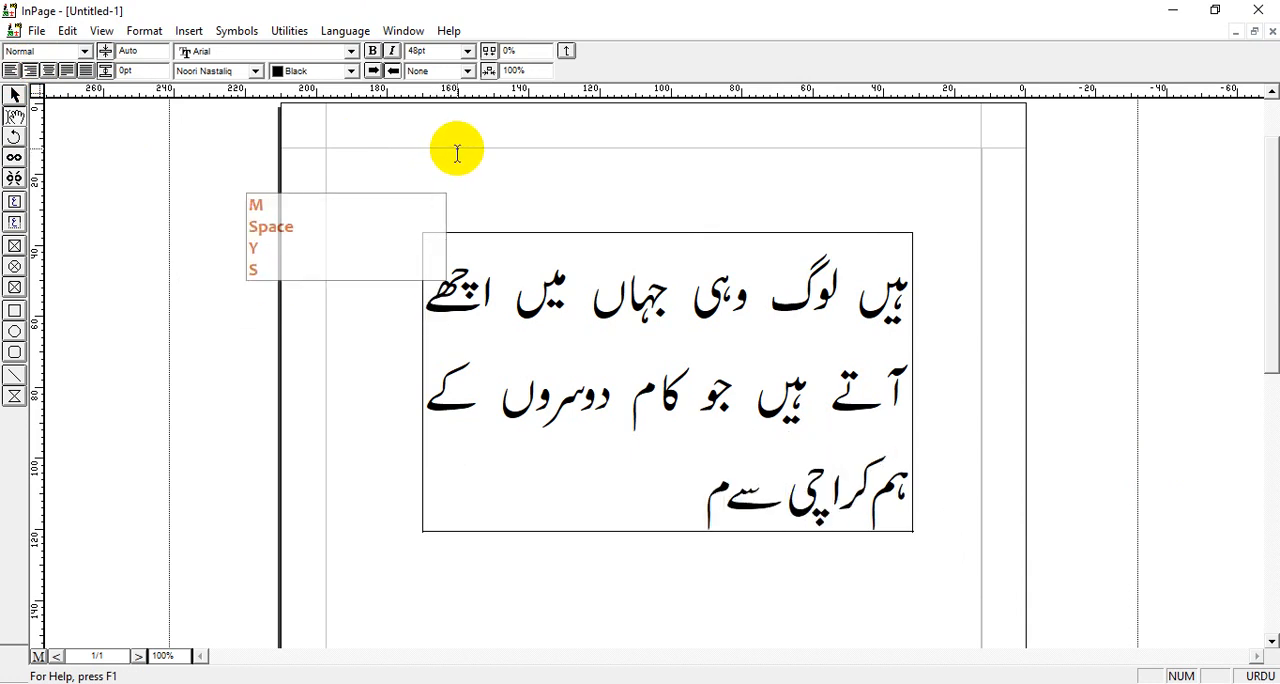
pyautogui.press('BackSpace')
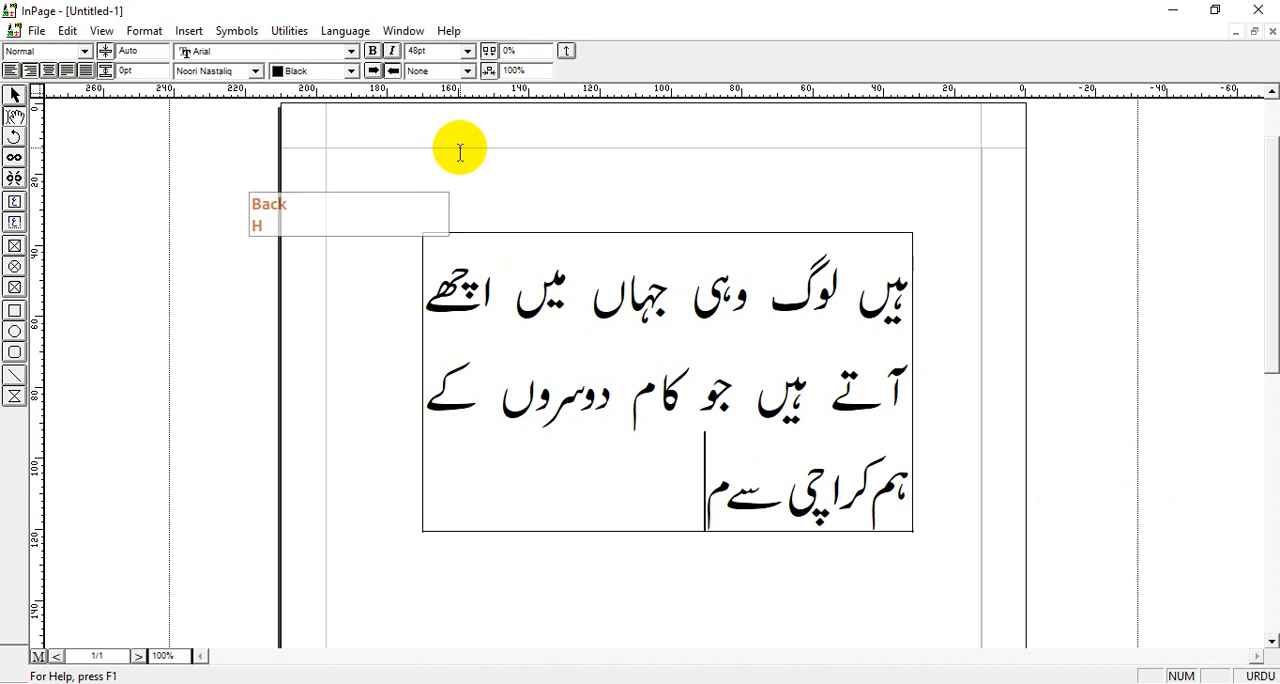
pyautogui.write('Hb')
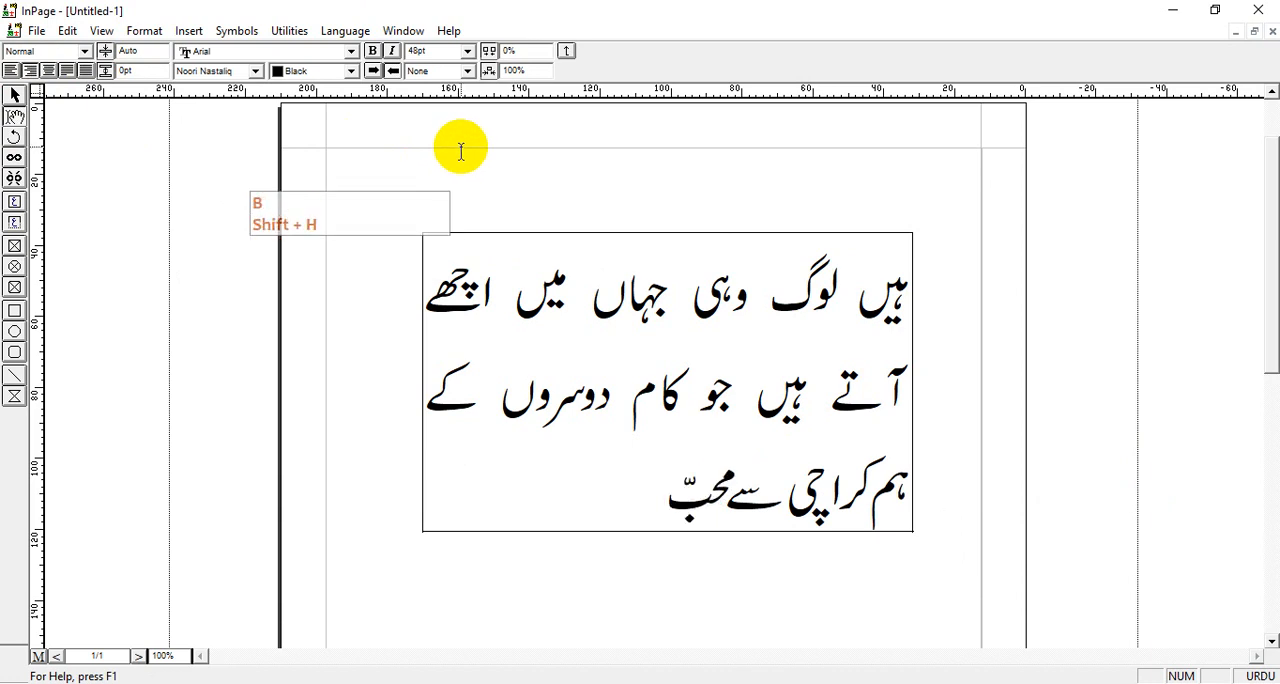
pyautogui.write('t kr')
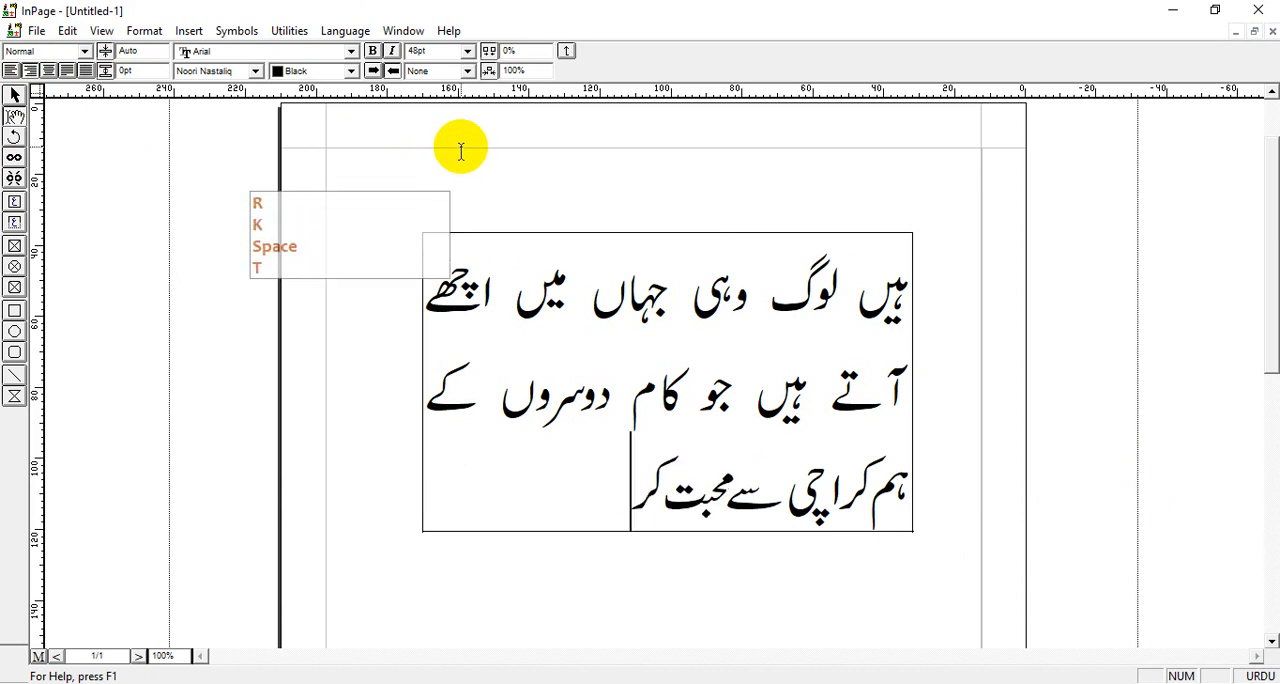
pyautogui.write('ty oi')
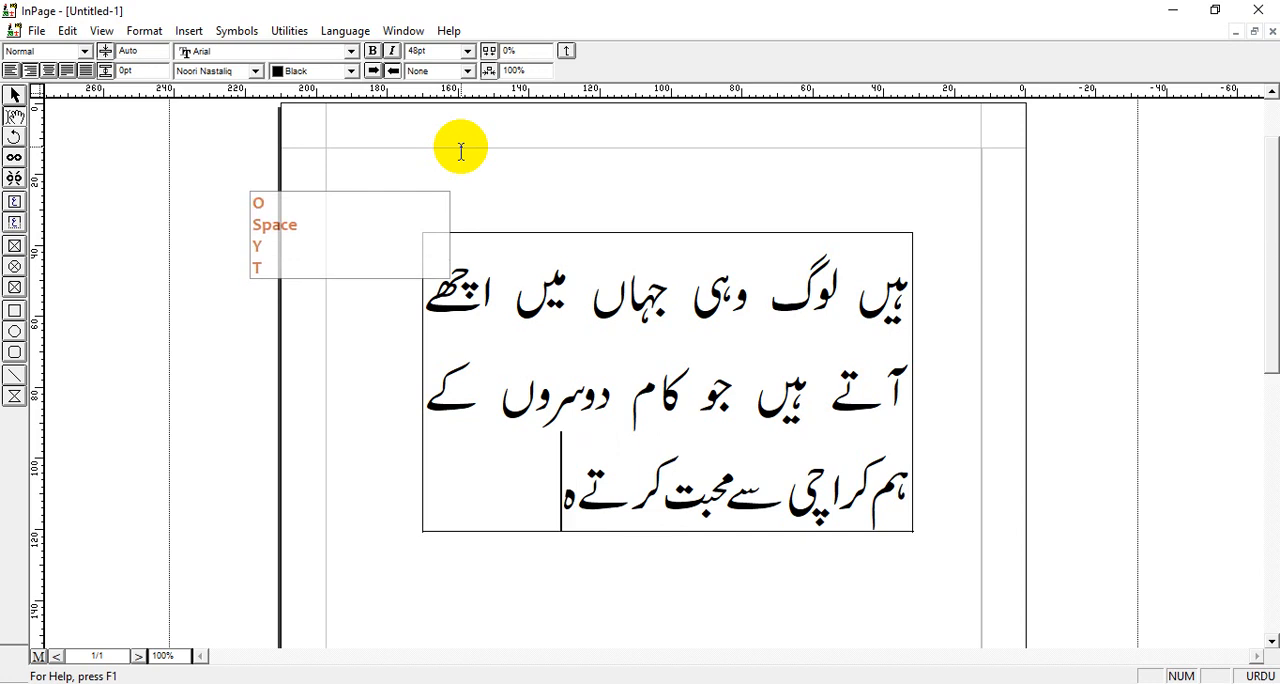
pyautogui.press('shift')
pyautogui.write('N.')
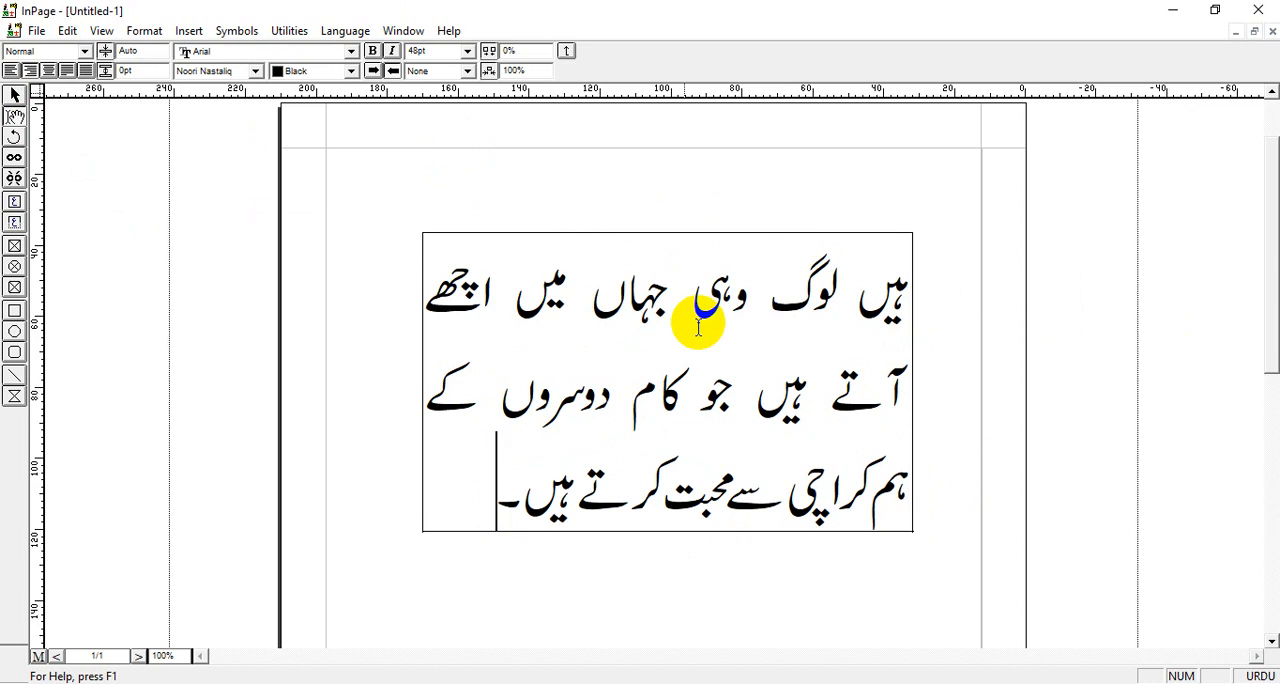
# Select the text box as an object, narrow it to about 97 mm, and widen it to about 144 mm
pyautogui.click(20, 98)
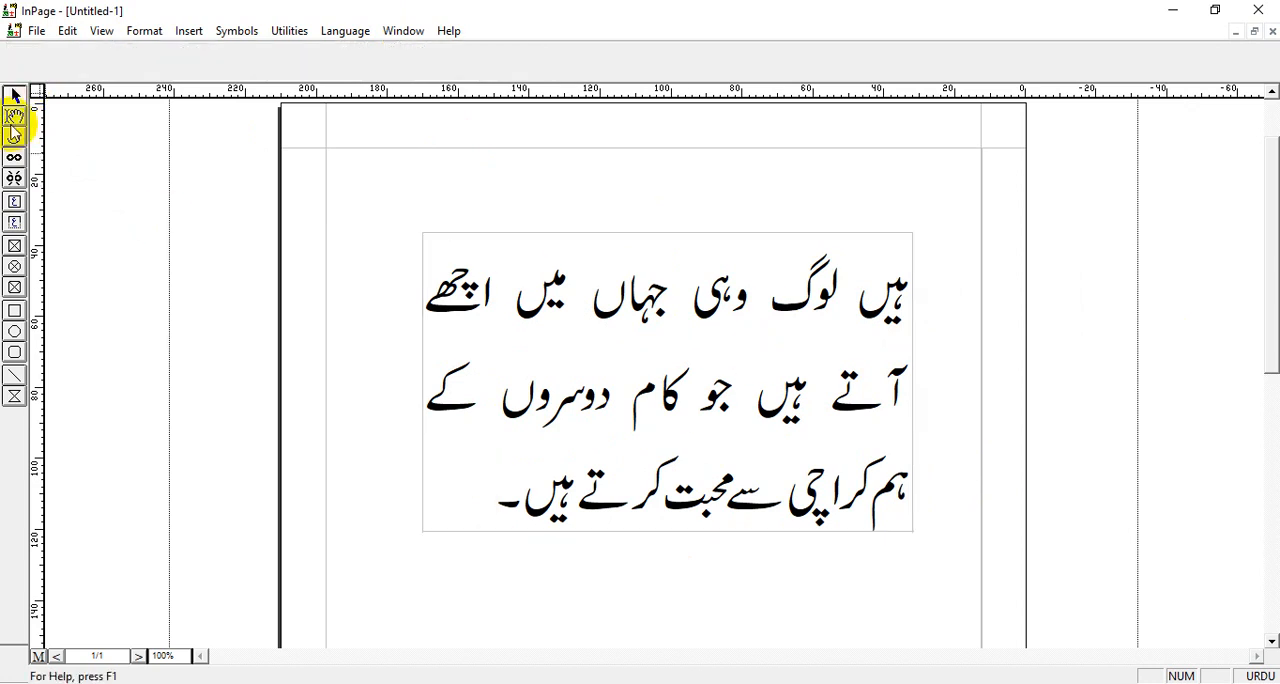
pyautogui.click(614, 346)
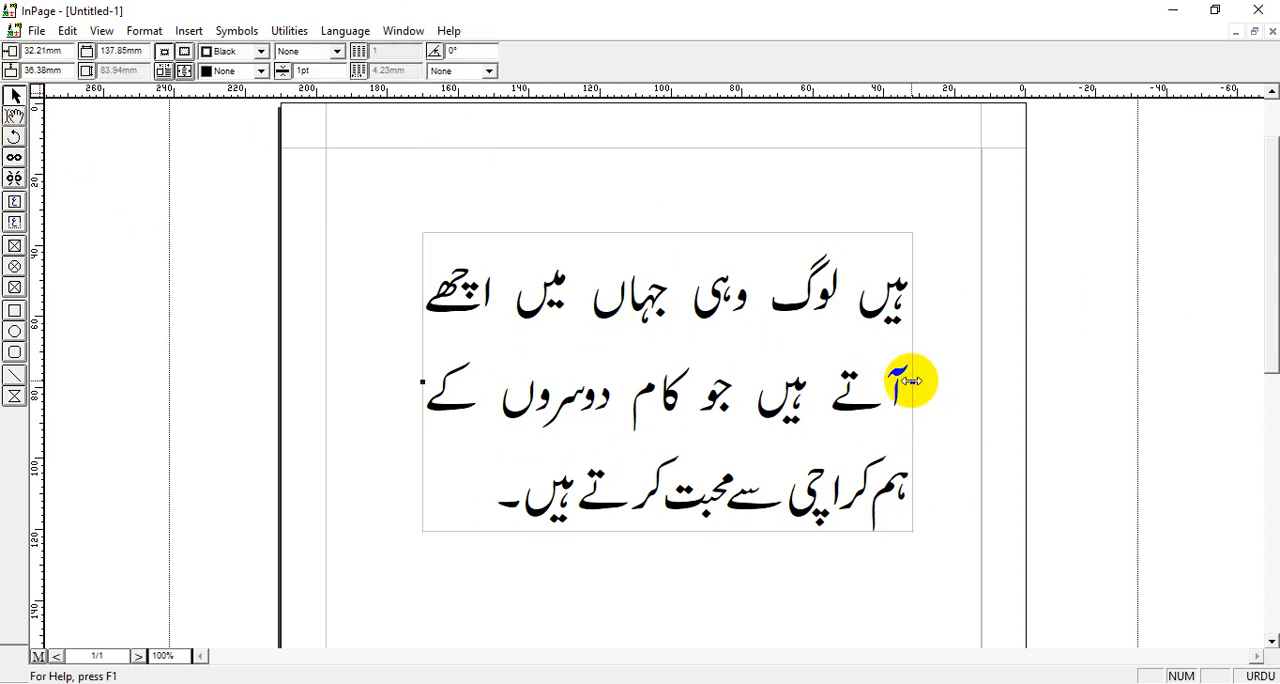
pyautogui.moveTo(911, 381); pyautogui.dragTo(766, 395)
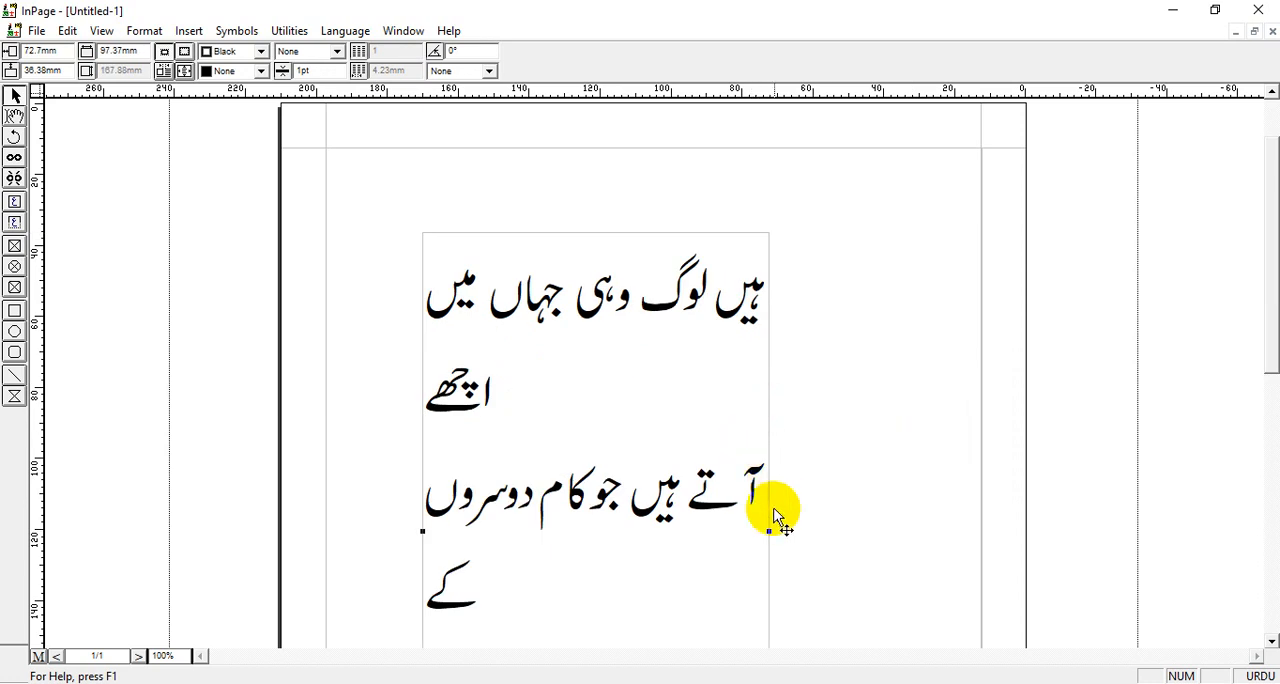
pyautogui.moveTo(766, 531); pyautogui.dragTo(934, 540)
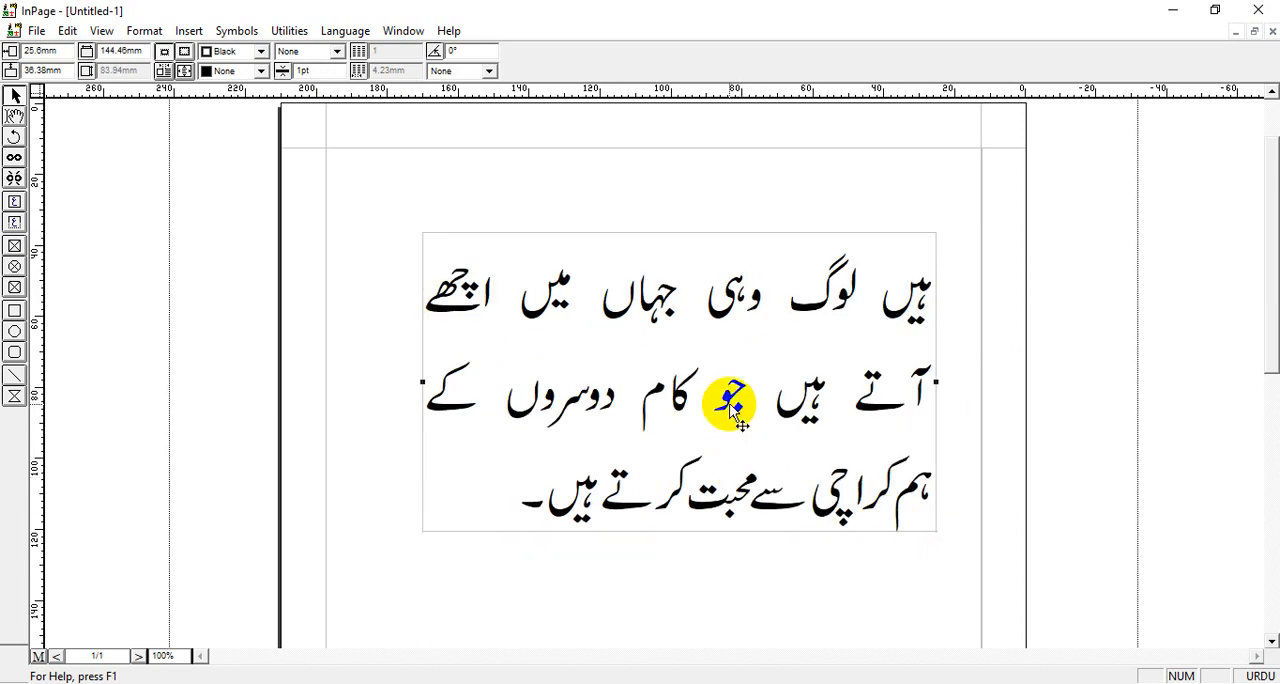
# Move the text box up to the page's upper margin and resize it to about 153 mm wide
pyautogui.moveTo(731, 410); pyautogui.dragTo(701, 325)
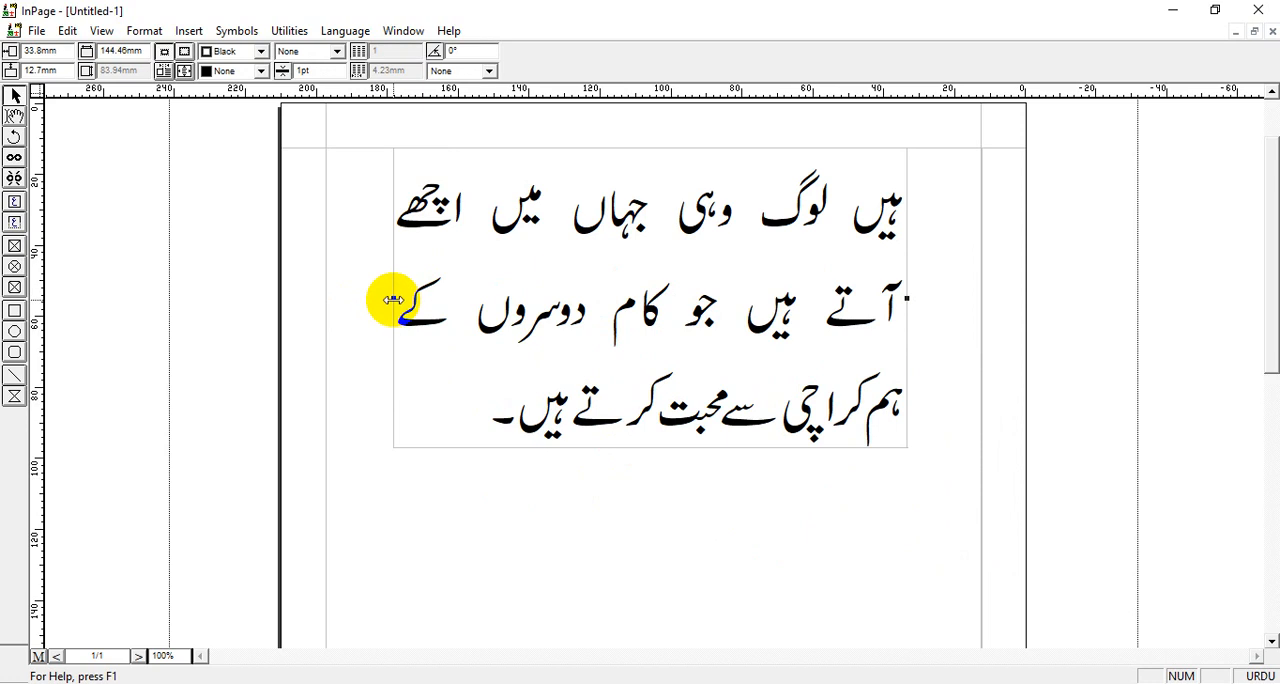
pyautogui.moveTo(397, 300); pyautogui.dragTo(528, 305)
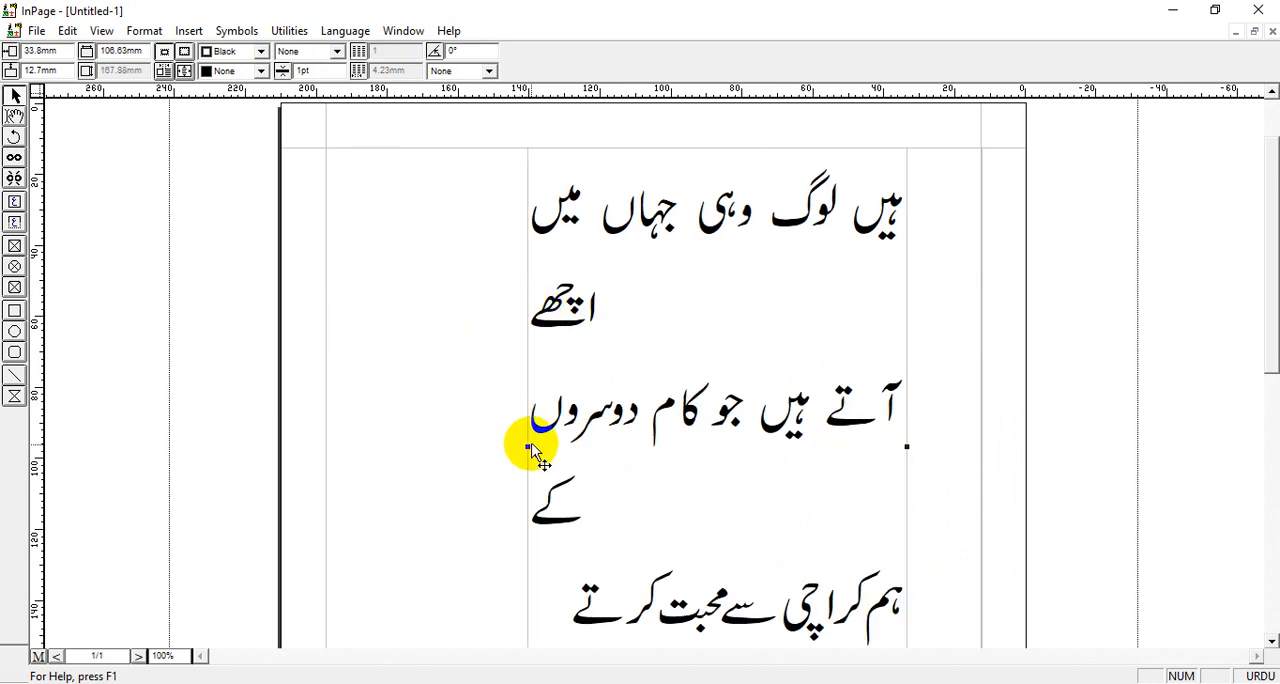
pyautogui.moveTo(527, 447); pyautogui.dragTo(362, 432)
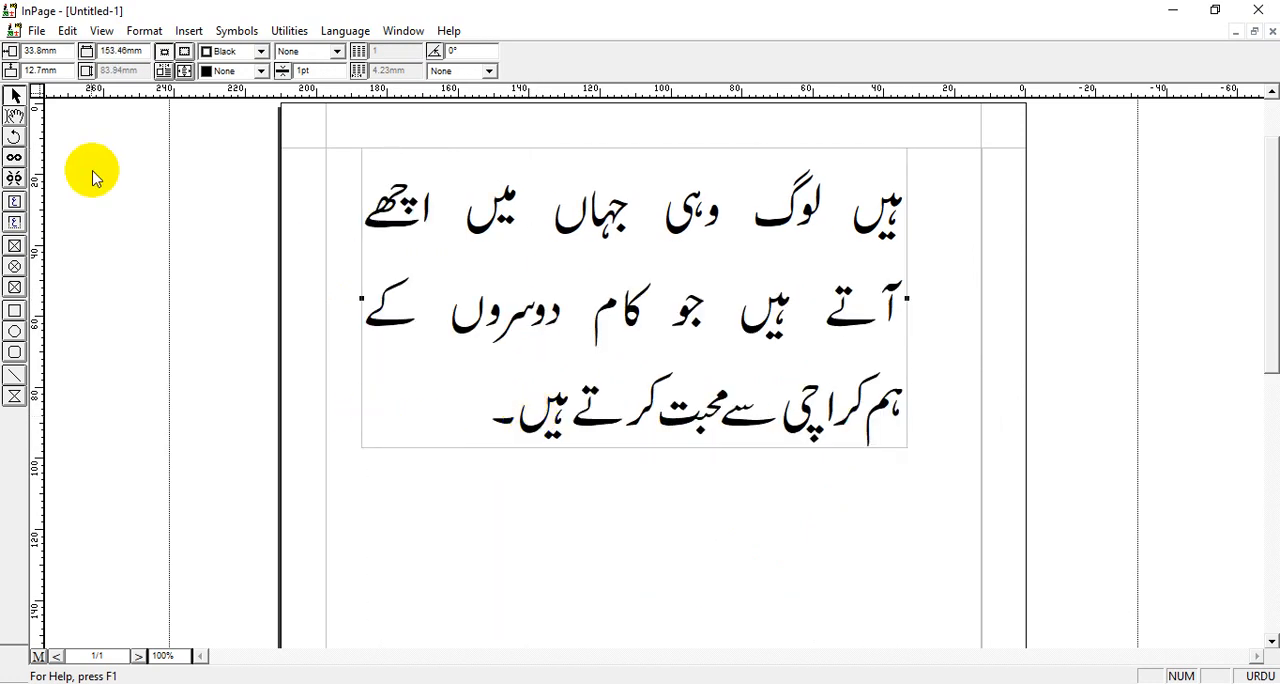
# Fill the text box with gray and move it about 14 mm down from the upper margin
pyautogui.click(260, 70)
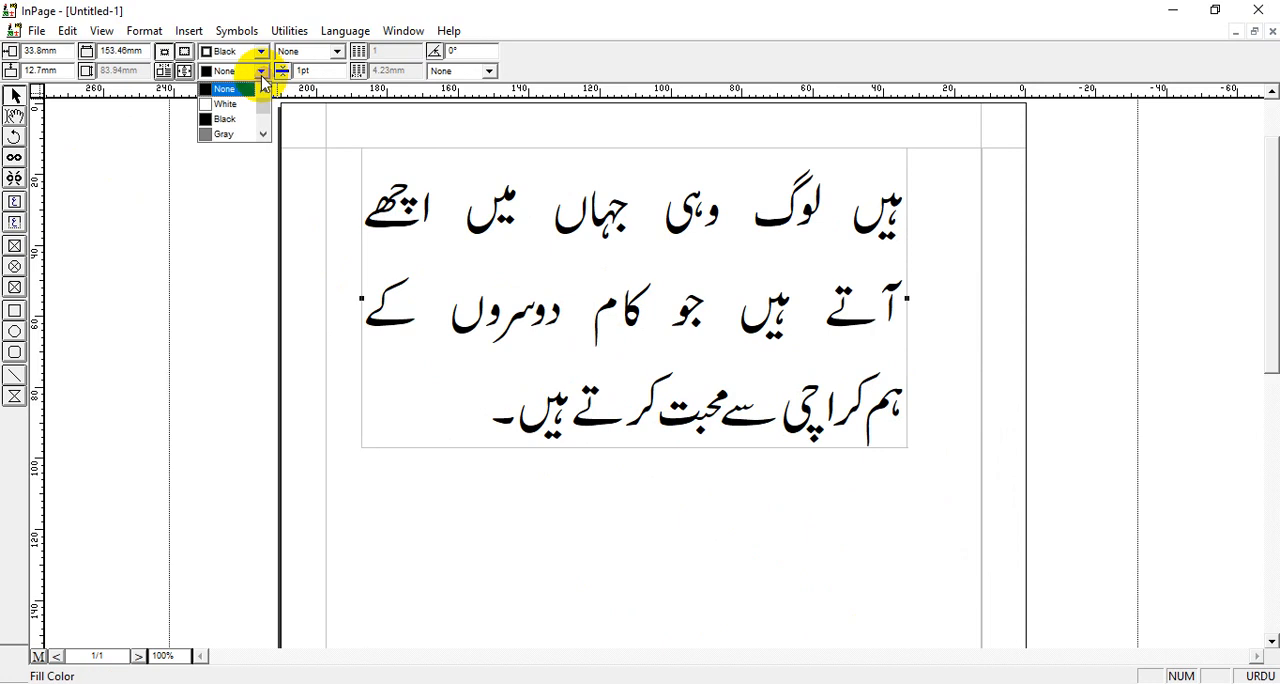
pyautogui.click(223, 134)
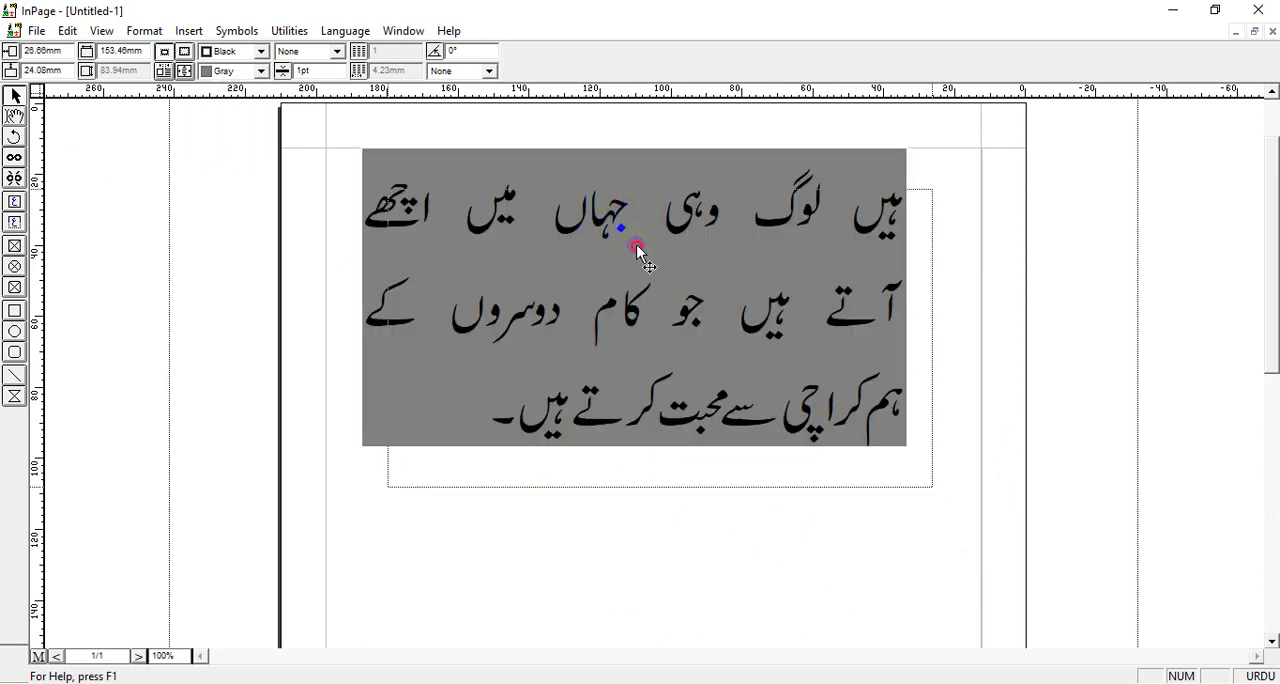
pyautogui.moveTo(617, 222); pyautogui.dragTo(645, 273)
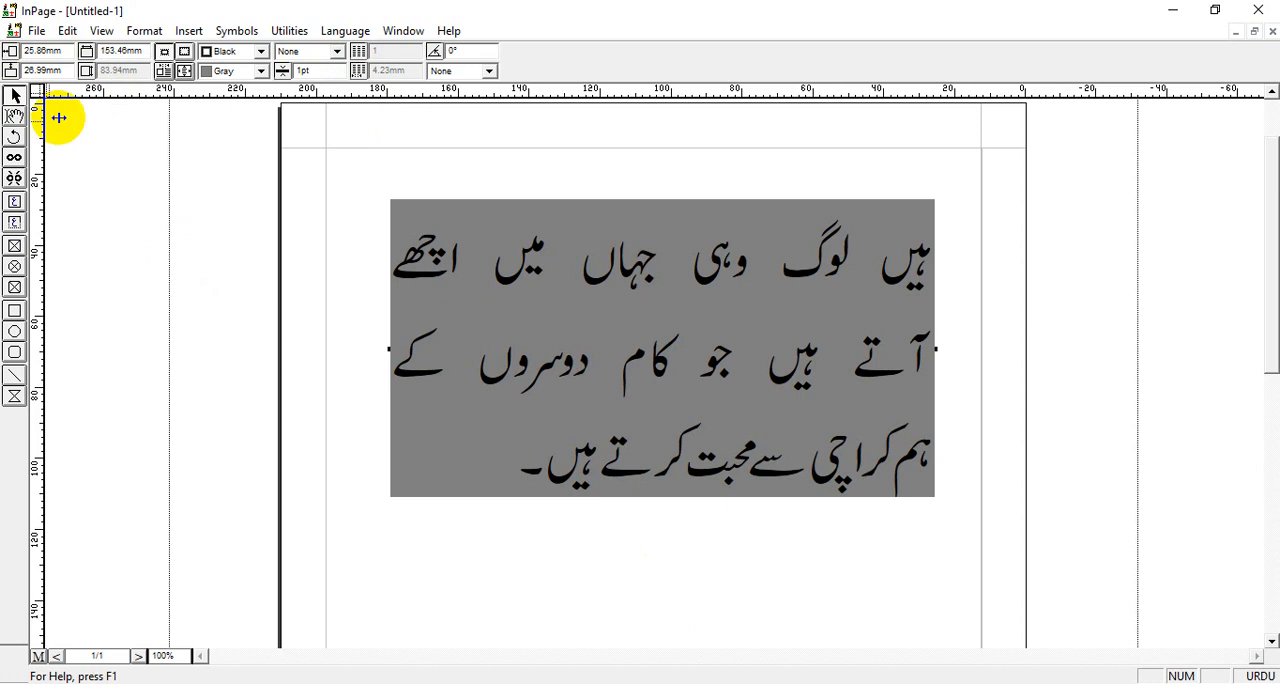
# Fully justify all three lines of text so the third line also spans the box width
pyautogui.click(16, 119)
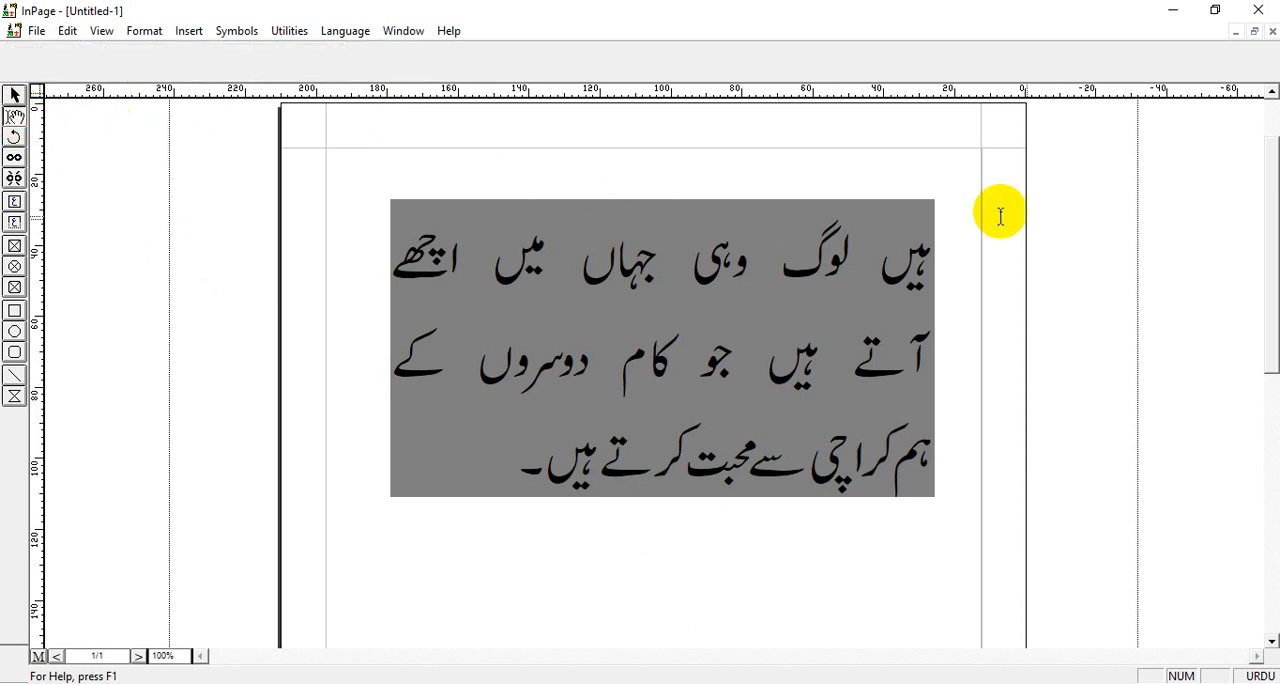
pyautogui.moveTo(943, 258); pyautogui.dragTo(572, 421)
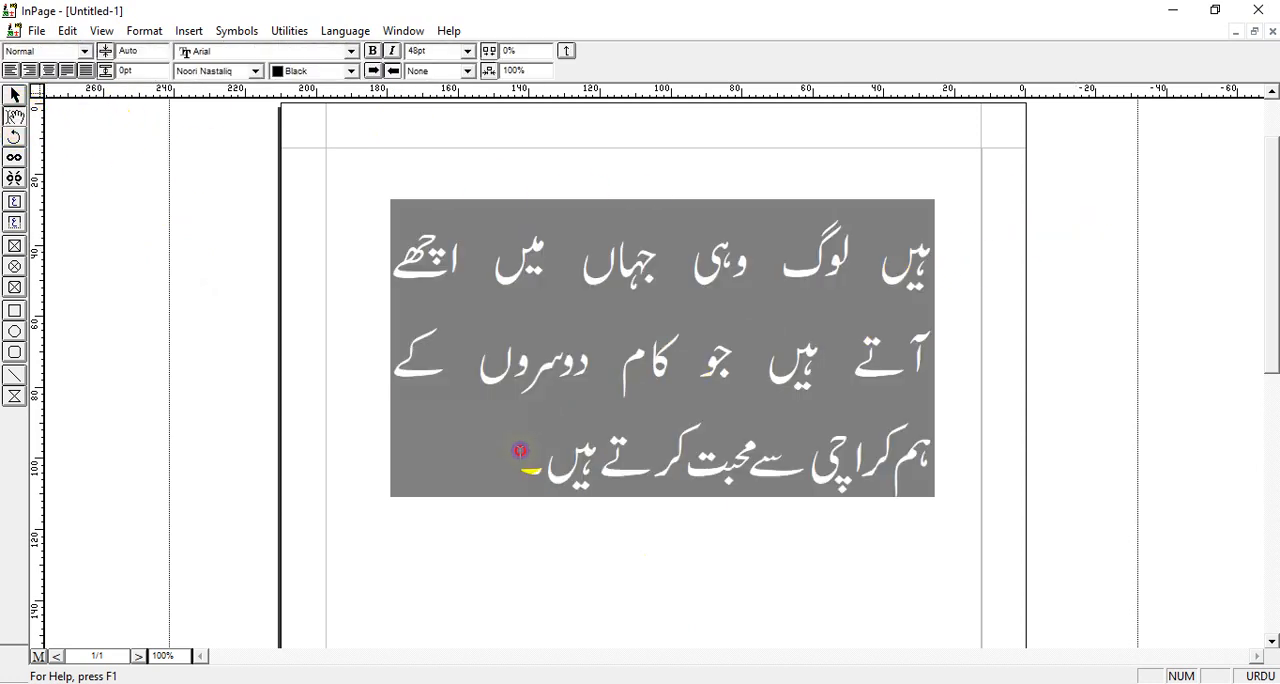
pyautogui.click(86, 71)
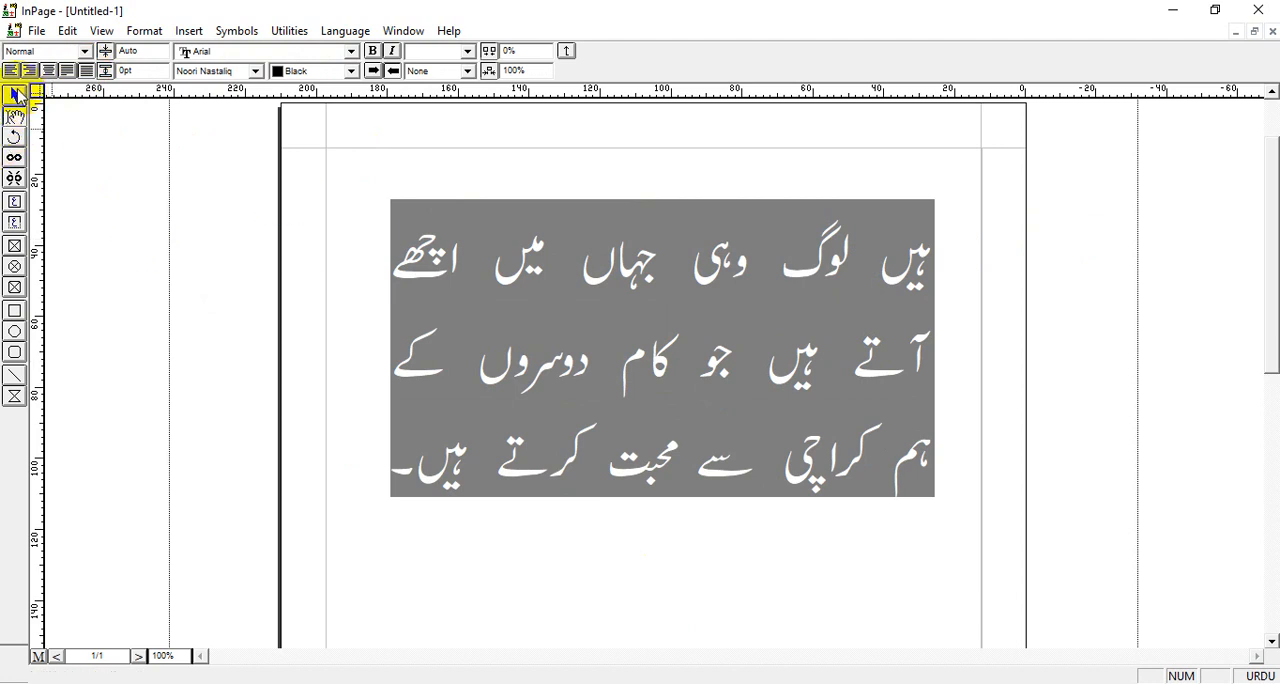
# Reposition the gray text box to about 31 mm horizontally and 19 mm from the page's upper edge
pyautogui.click(17, 95)
pyautogui.moveTo(675, 274); pyautogui.dragTo(649, 237)
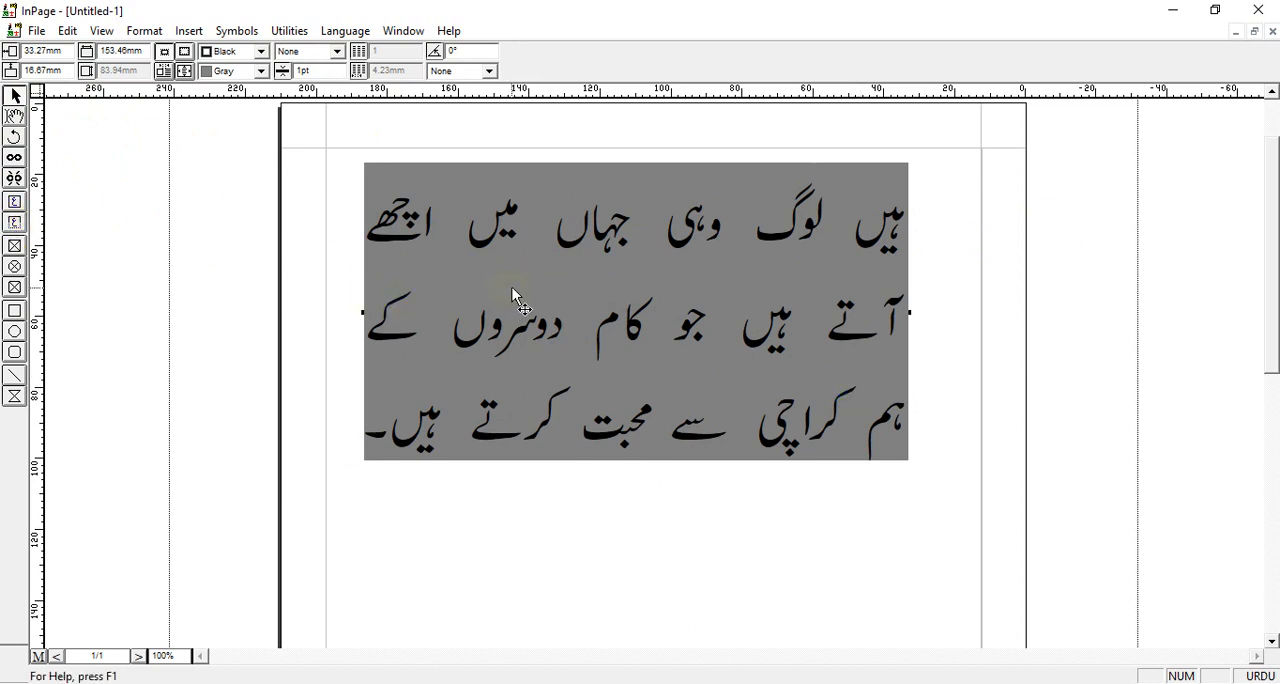
pyautogui.moveTo(558, 316); pyautogui.dragTo(585, 338)
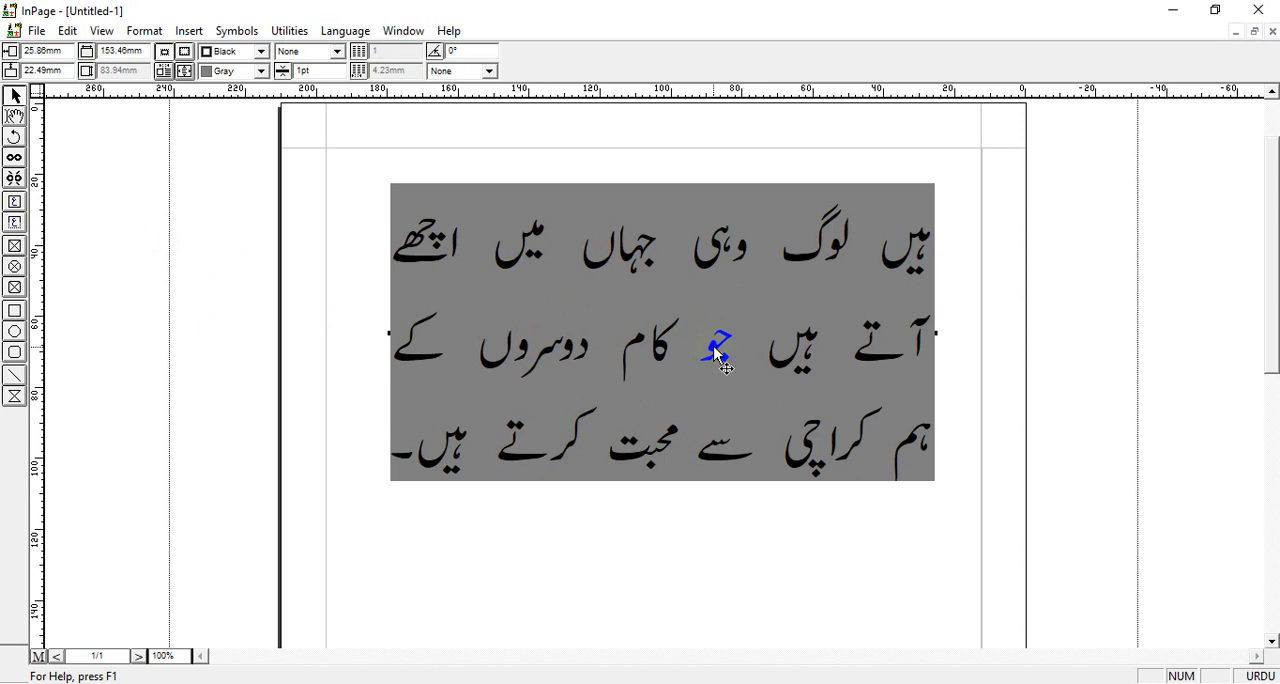
pyautogui.moveTo(713, 347); pyautogui.dragTo(696, 336)
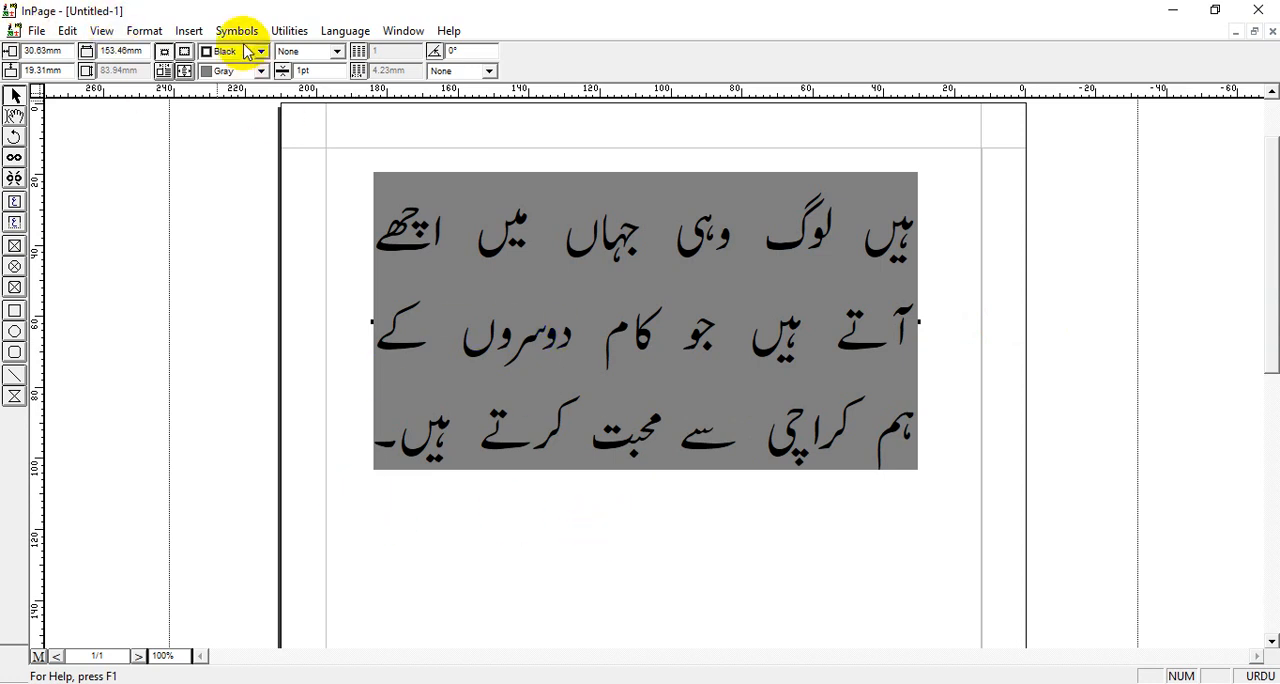
# Insert one new page into the document and flip between the first and second pages
pyautogui.click(190, 32)
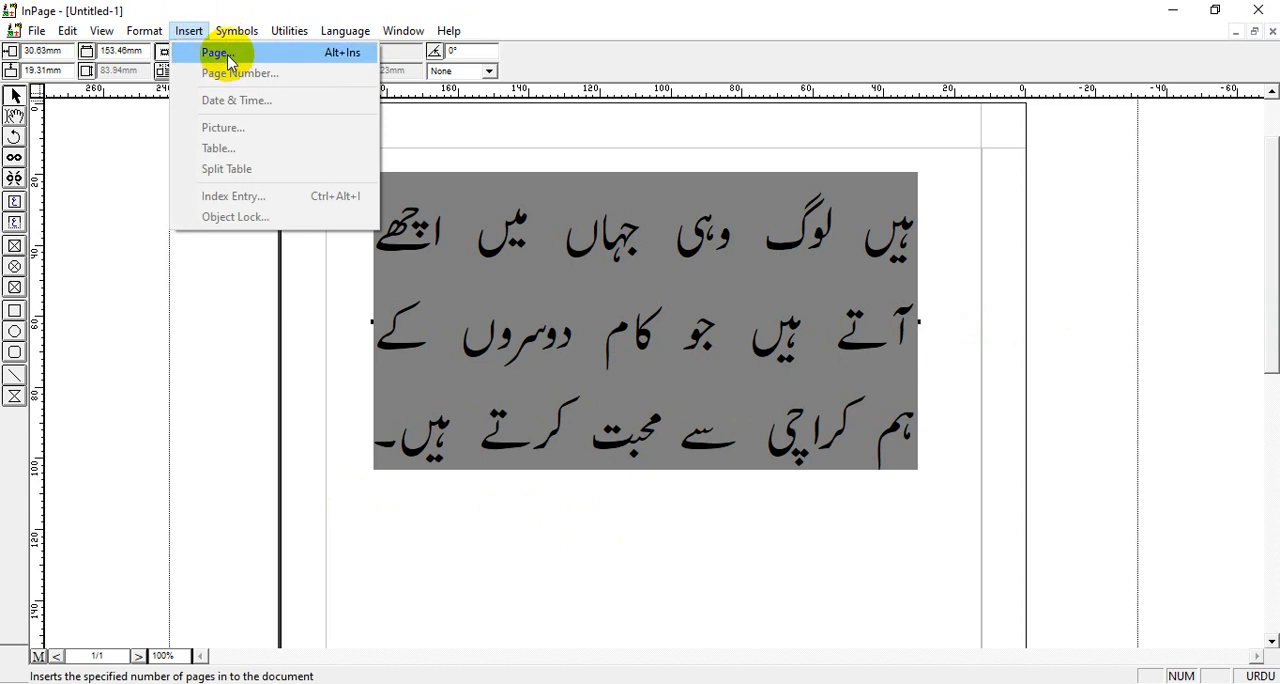
pyautogui.click(492, 580)
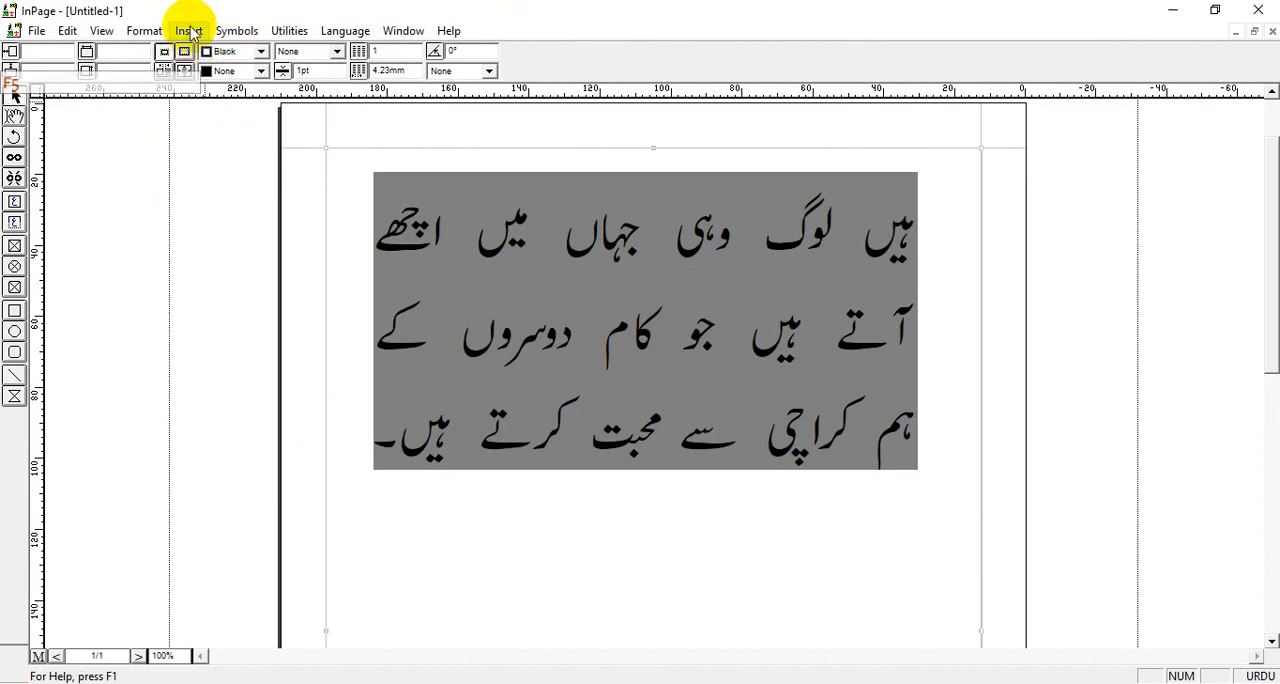
pyautogui.click(189, 30)
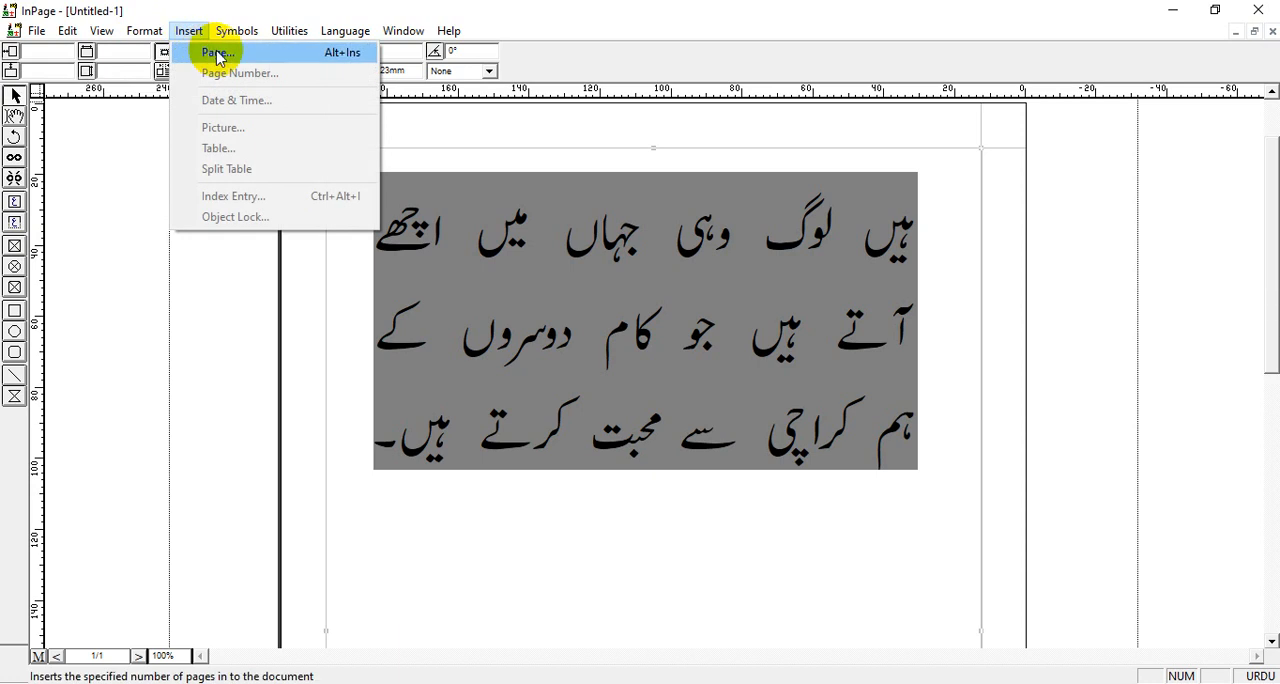
pyautogui.click(209, 49)
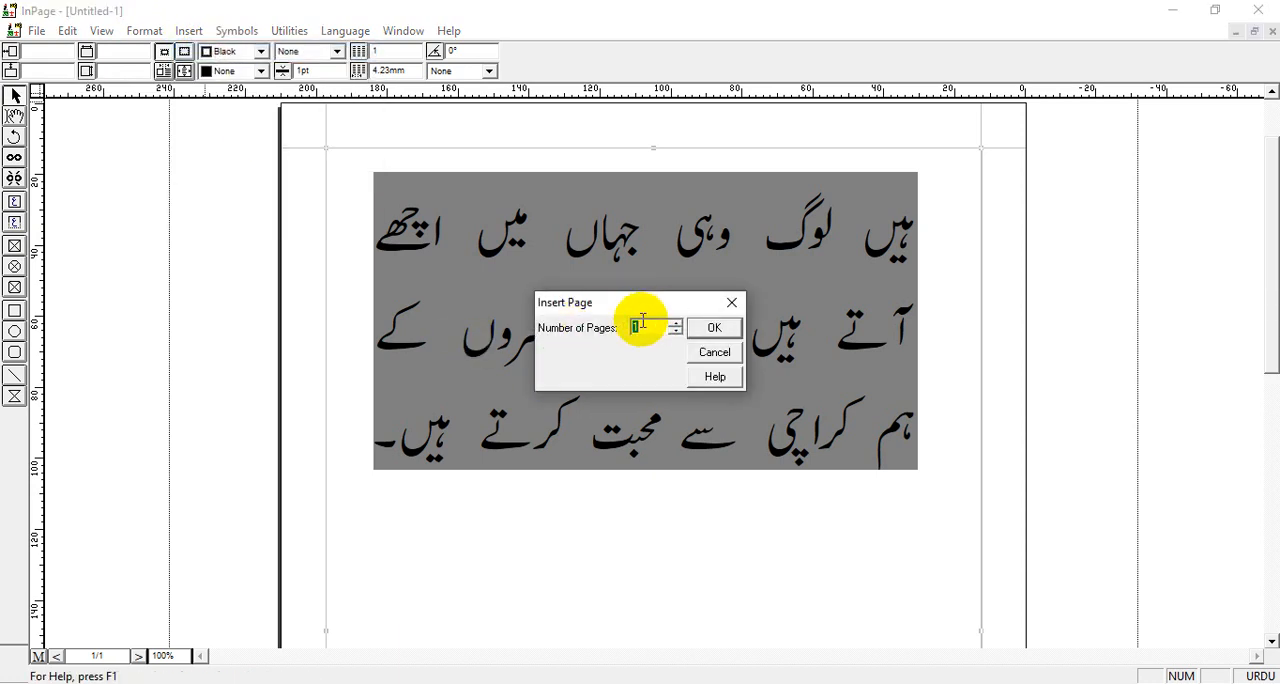
pyautogui.click(714, 330)
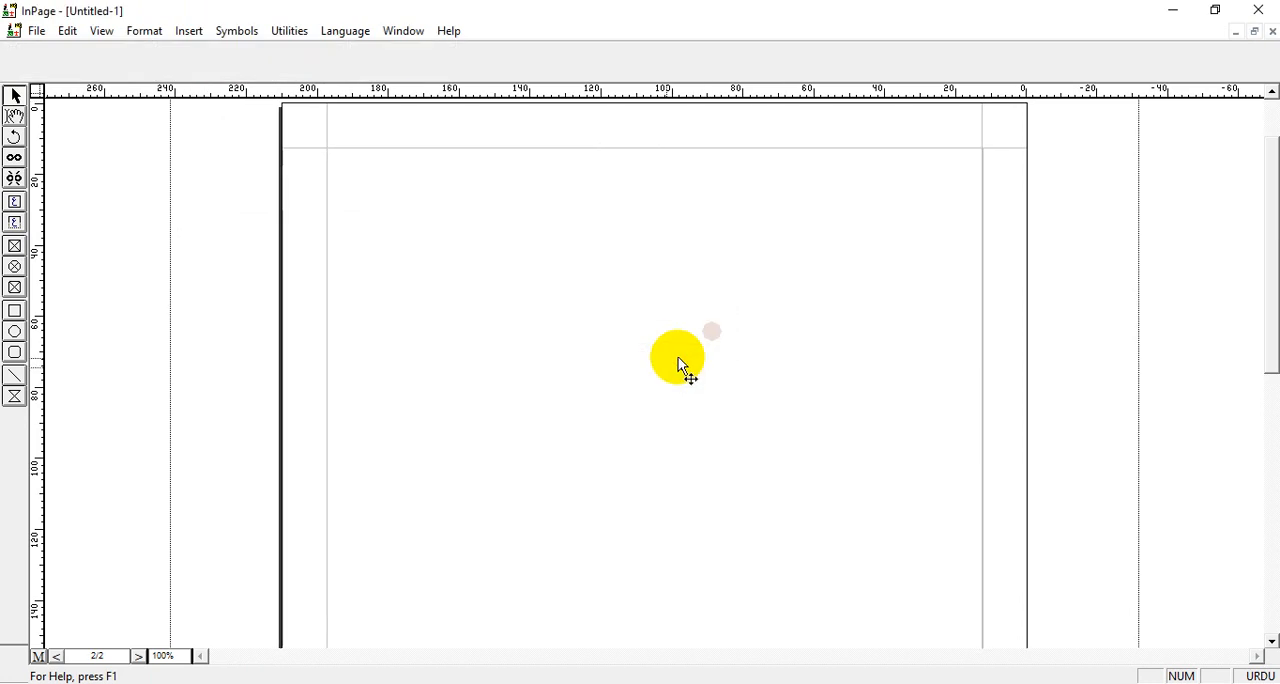
pyautogui.click(141, 656)
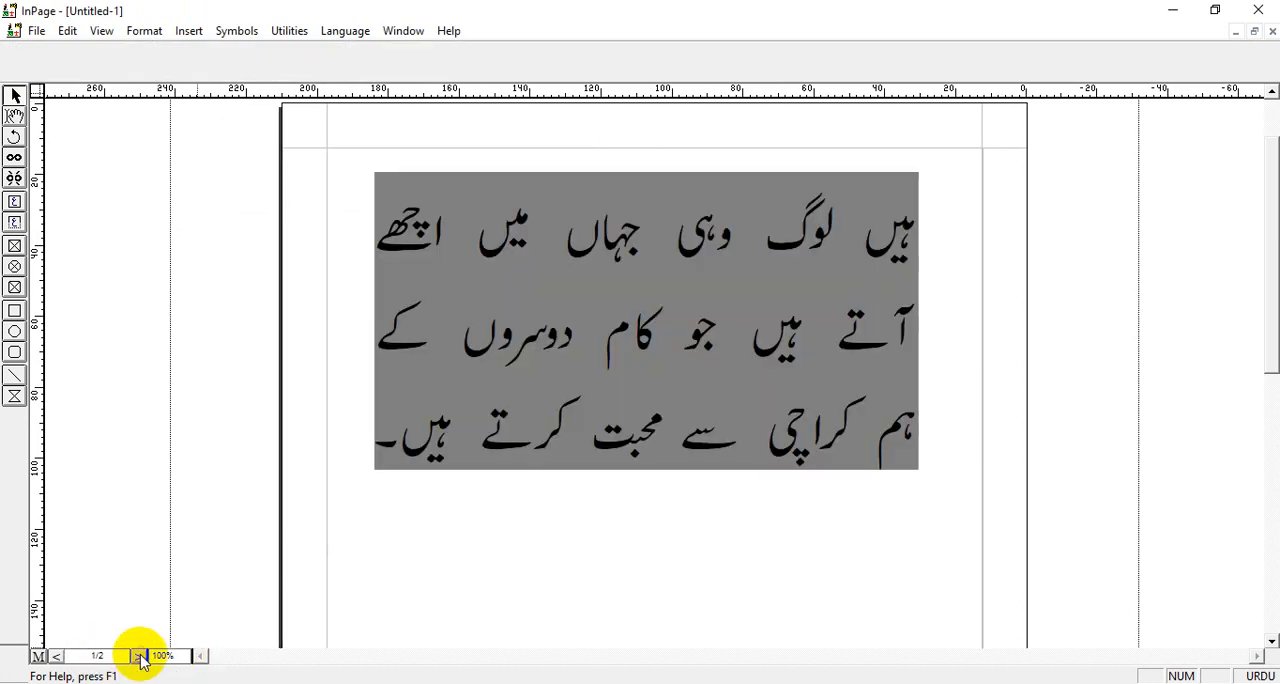
pyautogui.click(53, 657)
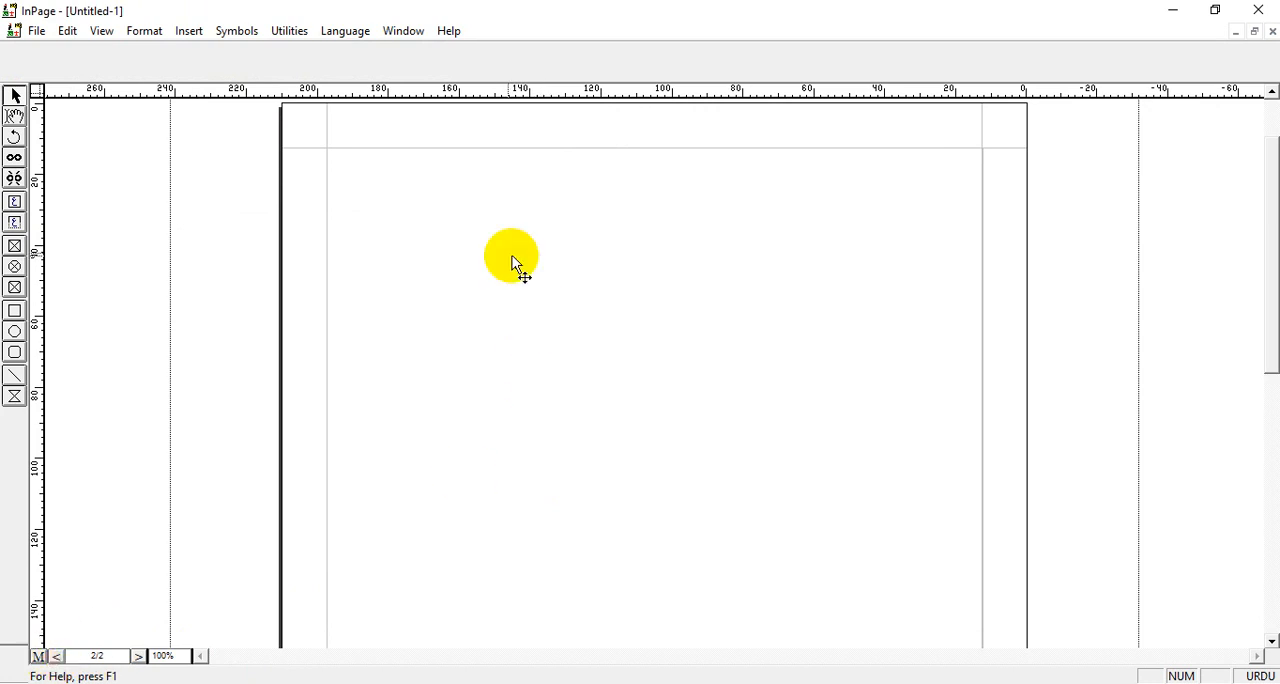
# Draw a rectangular picture box about 140 mm wide and 85 mm high on page 2 and start importing a picture into it
pyautogui.click(14, 256)
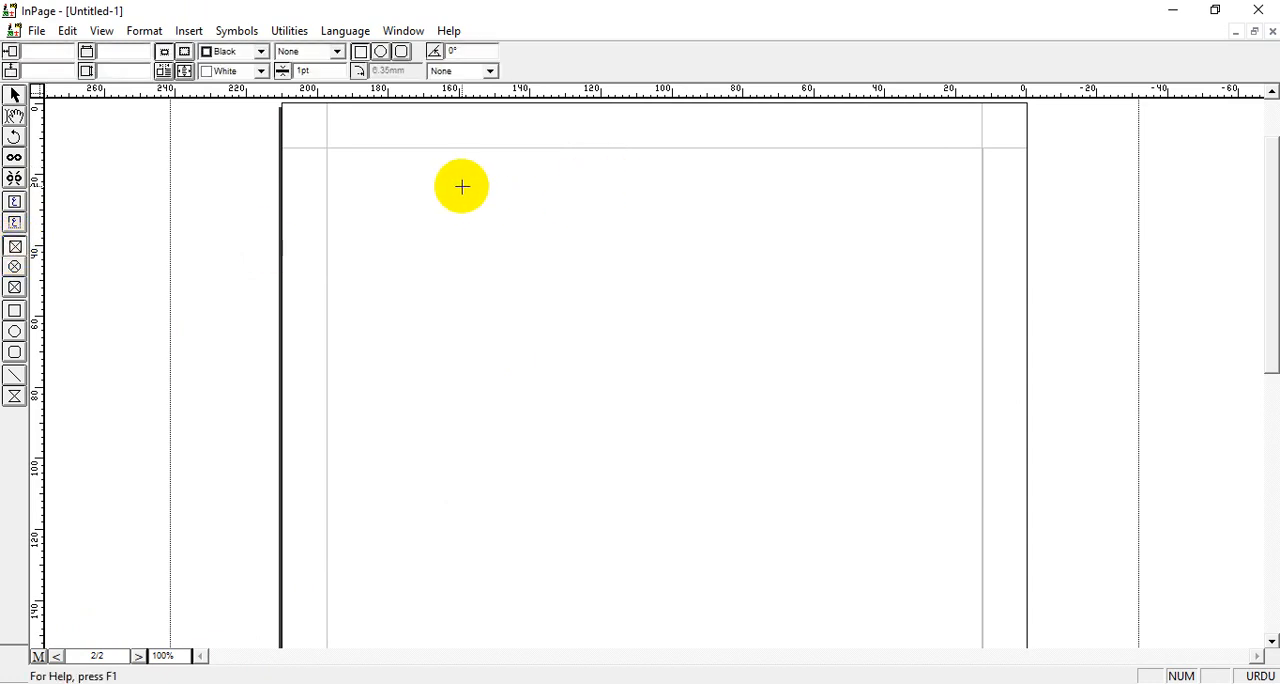
pyautogui.moveTo(433, 185); pyautogui.dragTo(931, 487)
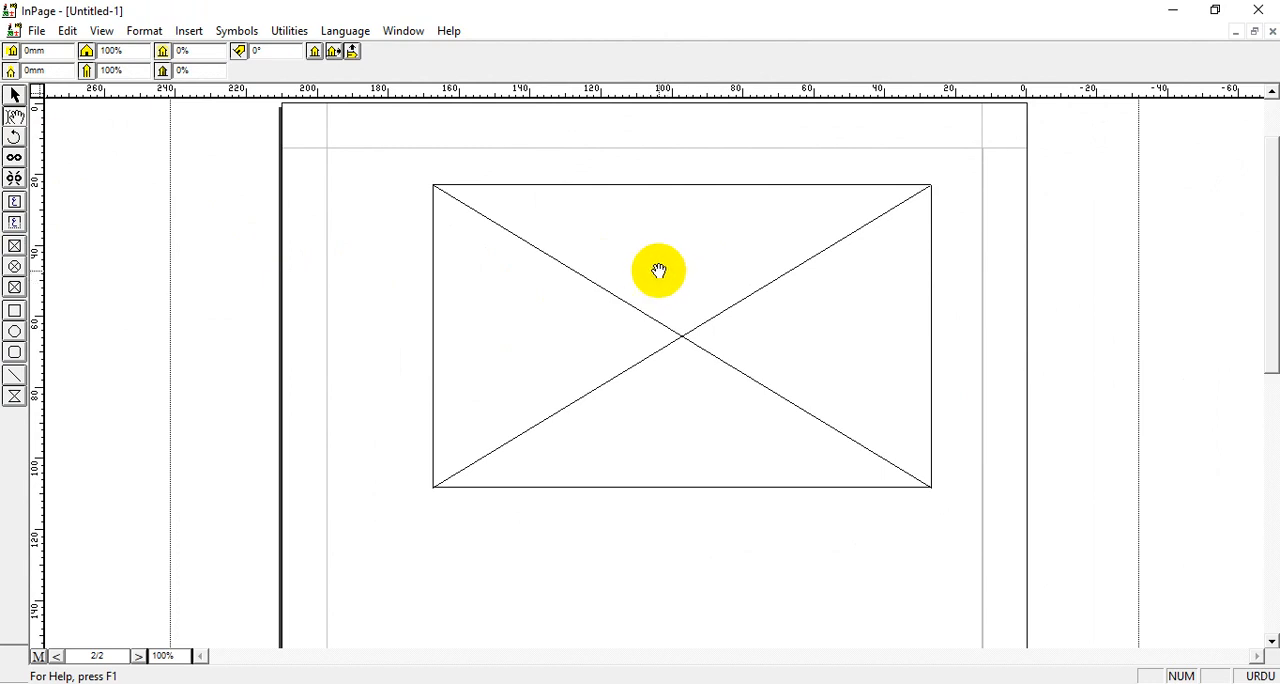
pyautogui.doubleClick(658, 270)
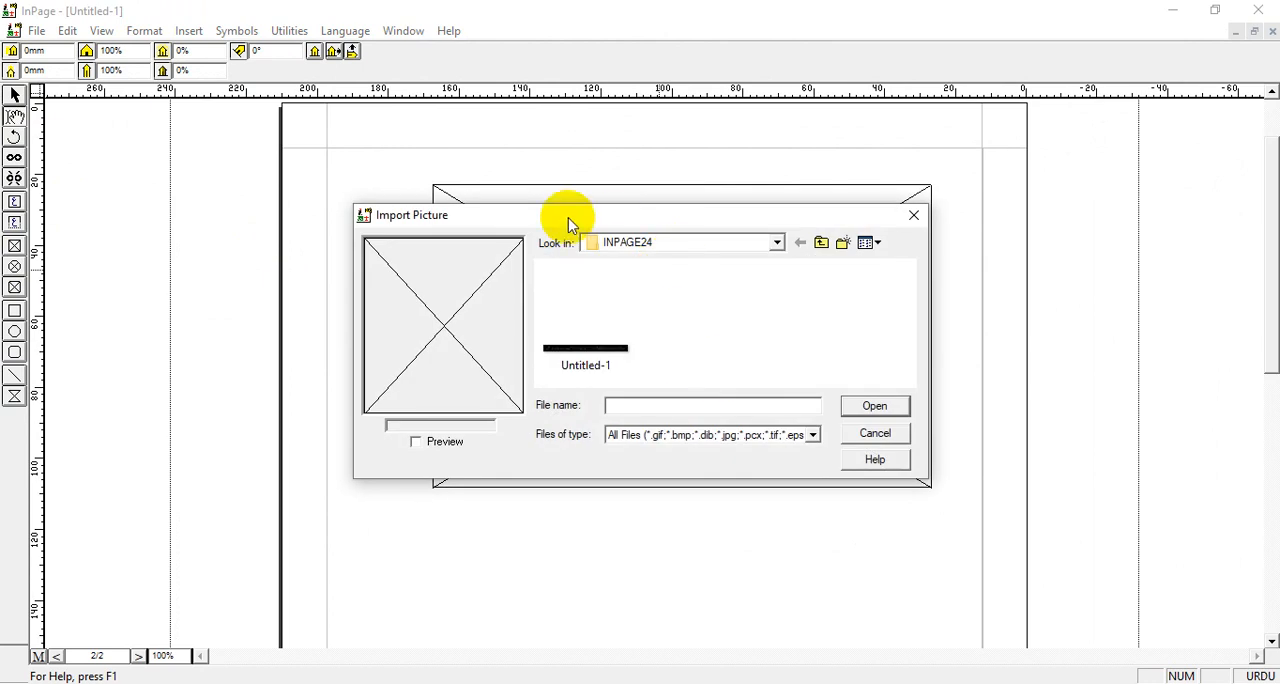
# Enable the preview for the picture import and switch to the Pictures folder
pyautogui.moveTo(643, 224); pyautogui.dragTo(833, 254)
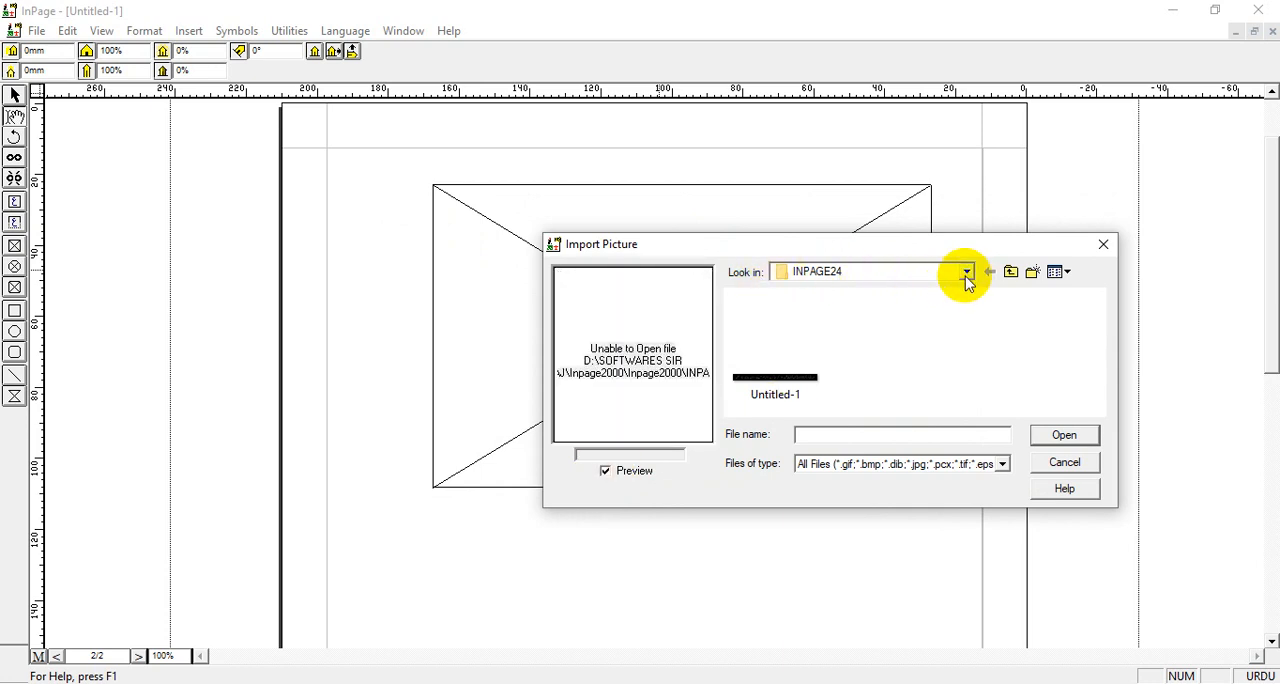
pyautogui.click(967, 276)
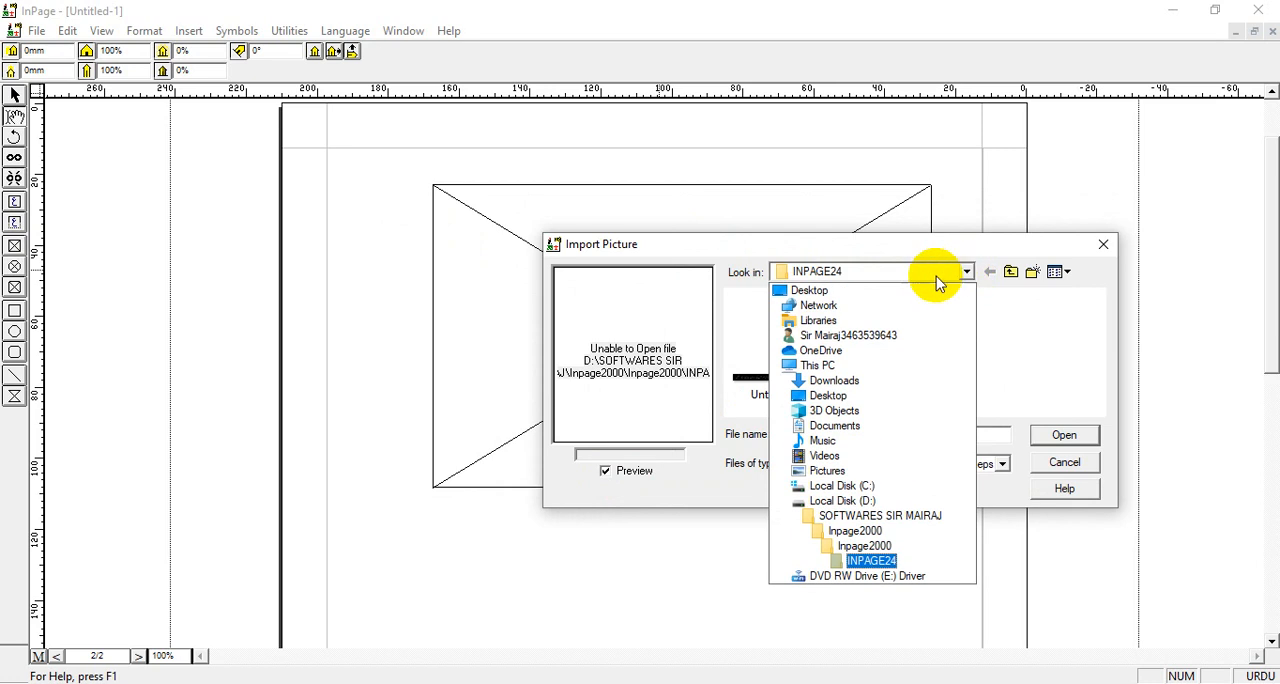
pyautogui.click(829, 472)
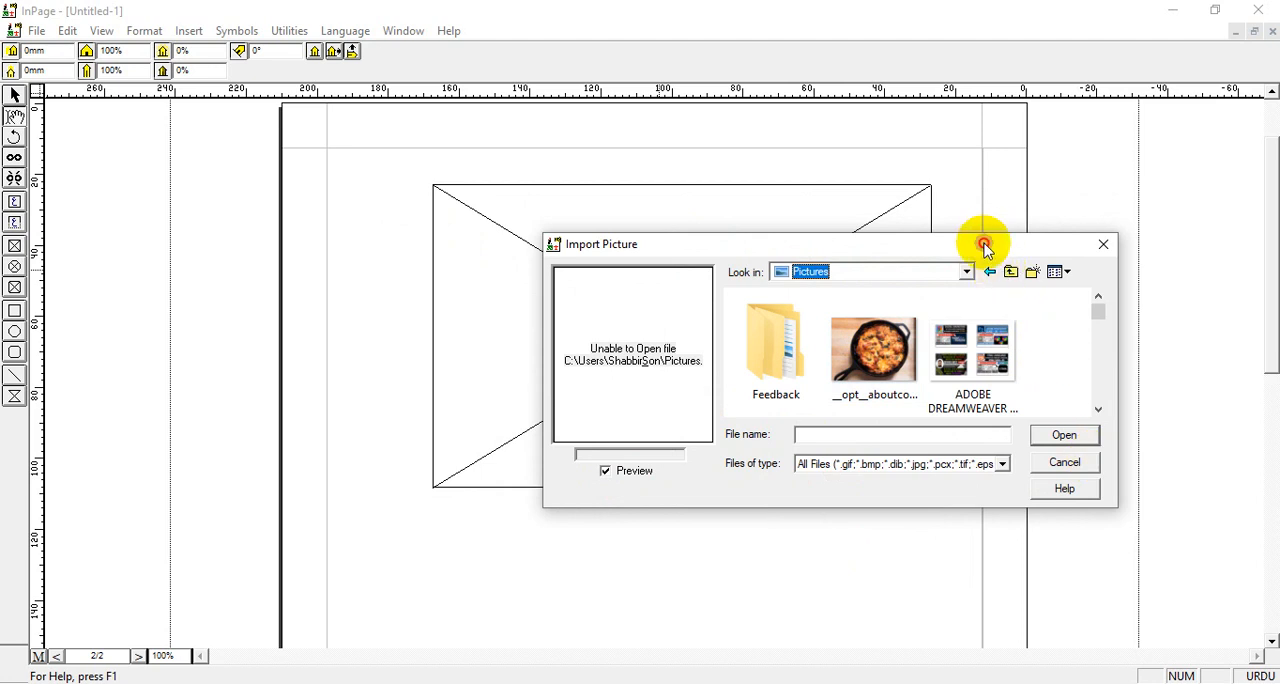
pyautogui.moveTo(985, 248); pyautogui.dragTo(810, 143)
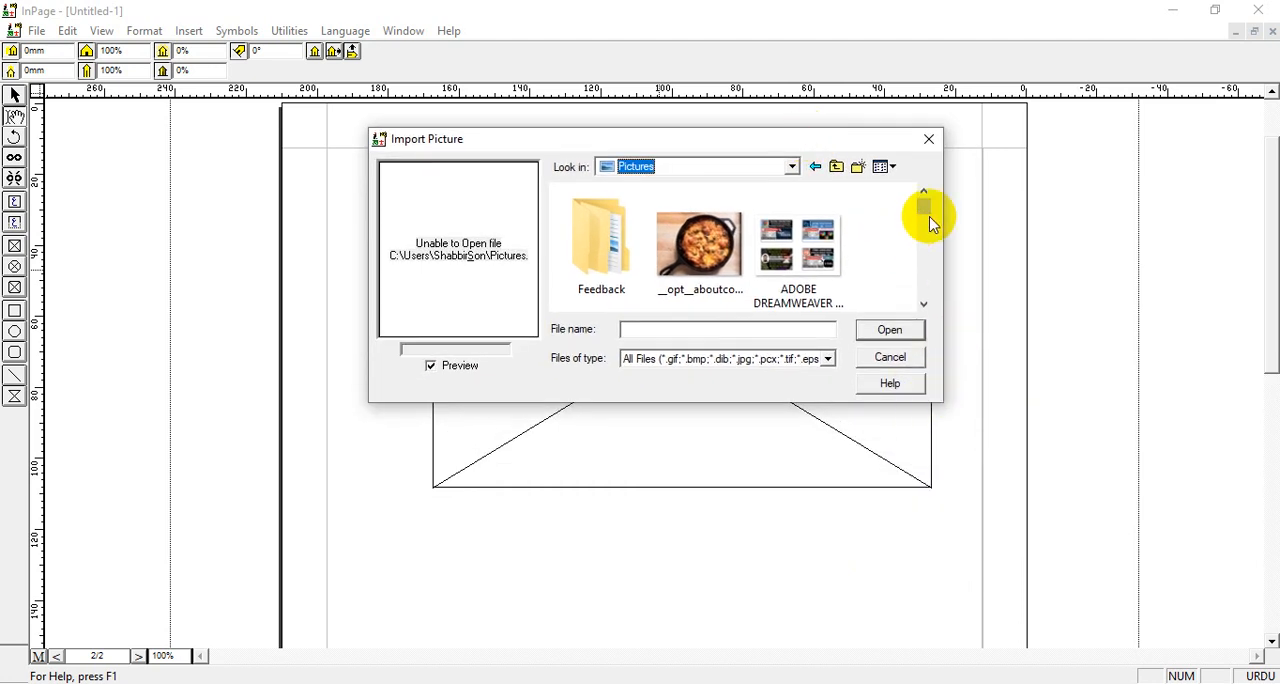
# Find the dark "HOME COMPUTER TEACHER" YouTube banner in the Pictures folder and import it into the picture box
pyautogui.moveTo(927, 206); pyautogui.dragTo(928, 220)
pyautogui.click(924, 304)
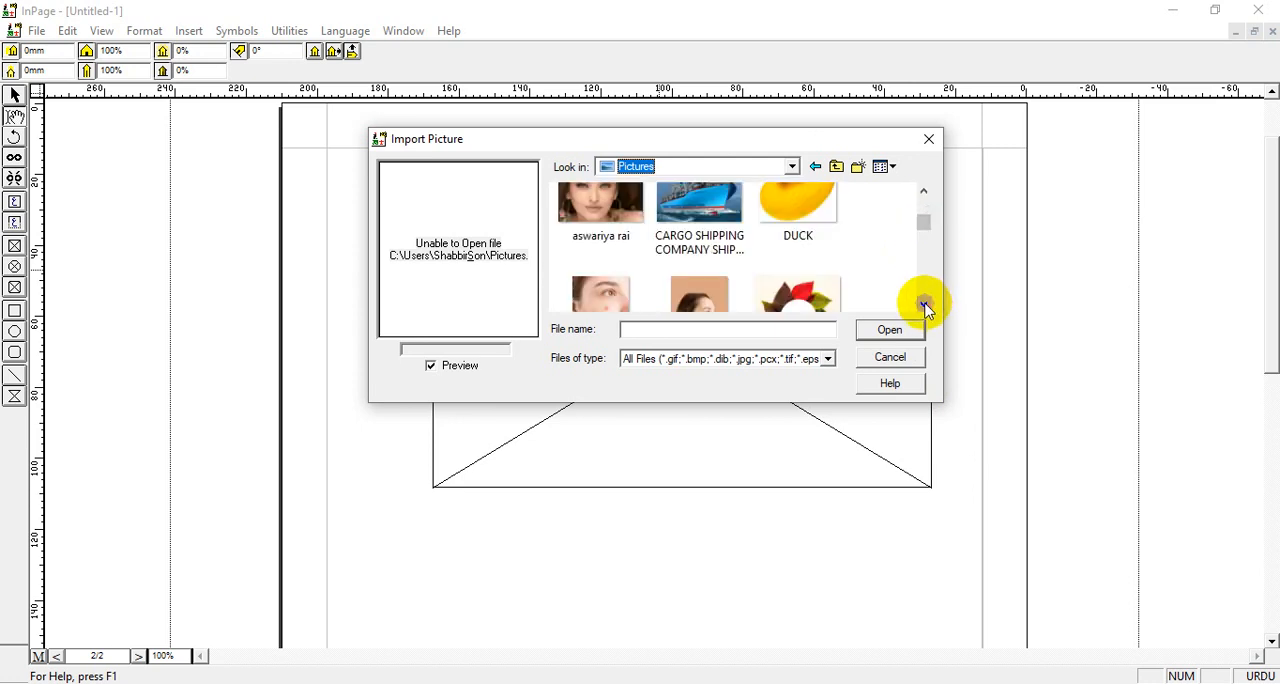
pyautogui.click(924, 304)
pyautogui.click(924, 304)
pyautogui.click(924, 304)
pyautogui.click(924, 304)
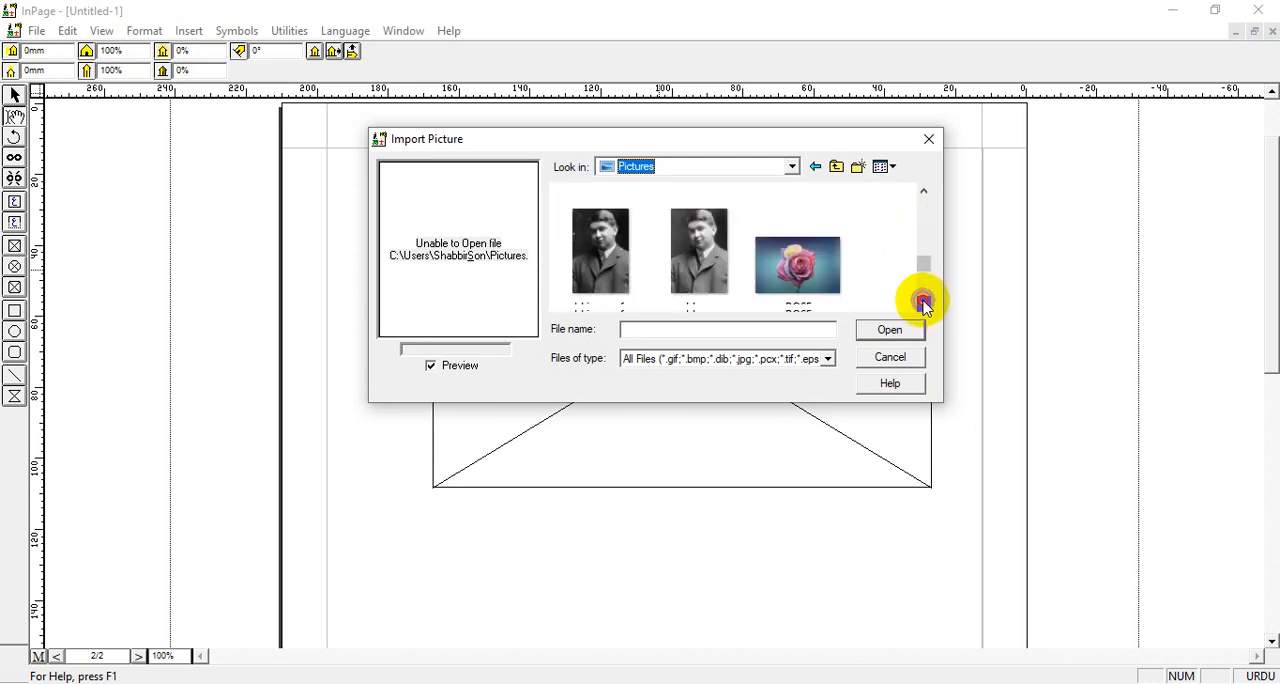
pyautogui.click(924, 304)
pyautogui.click(924, 304)
pyautogui.click(924, 304)
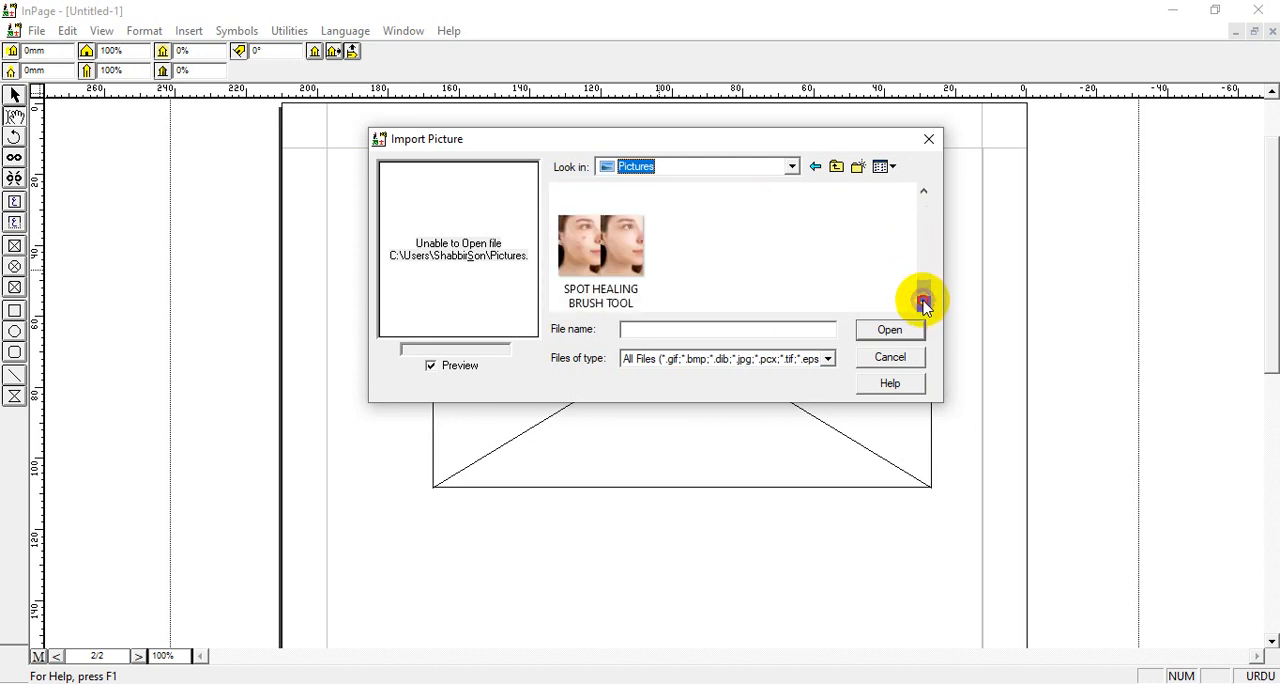
pyautogui.click(925, 197)
pyautogui.click(925, 197)
pyautogui.click(925, 197)
pyautogui.click(925, 197)
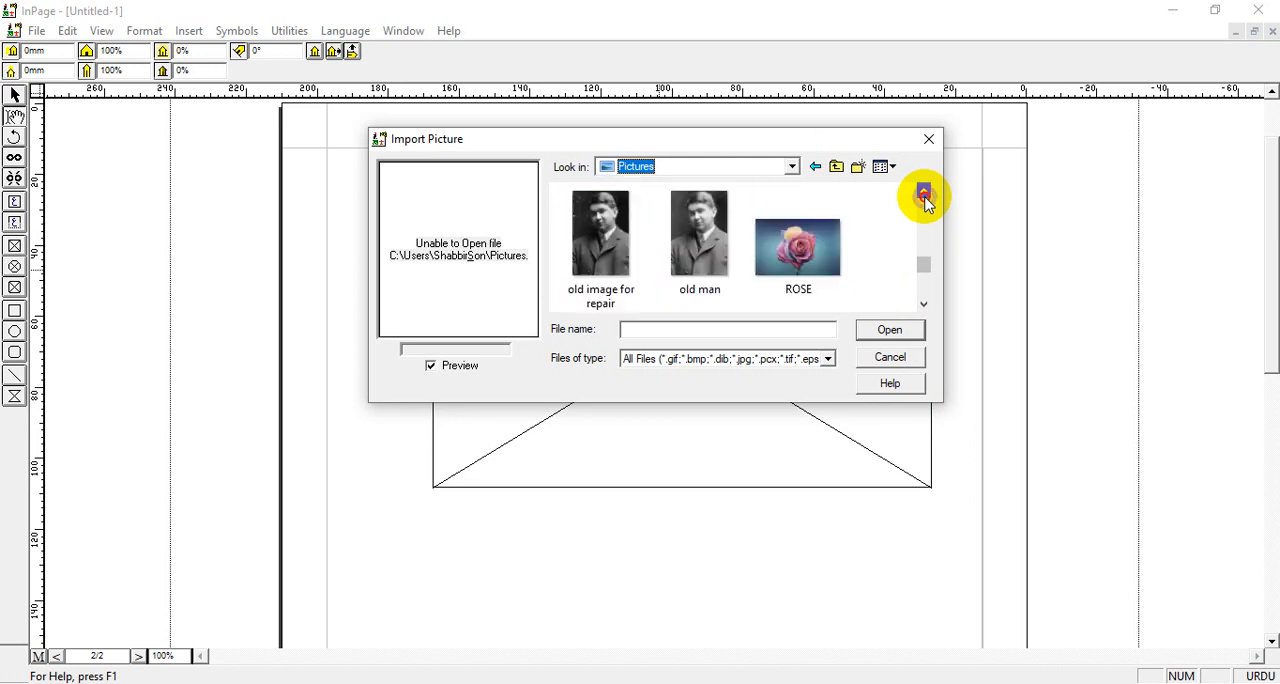
pyautogui.click(925, 197)
pyautogui.click(925, 197)
pyautogui.click(925, 197)
pyautogui.click(925, 197)
pyautogui.click(925, 197)
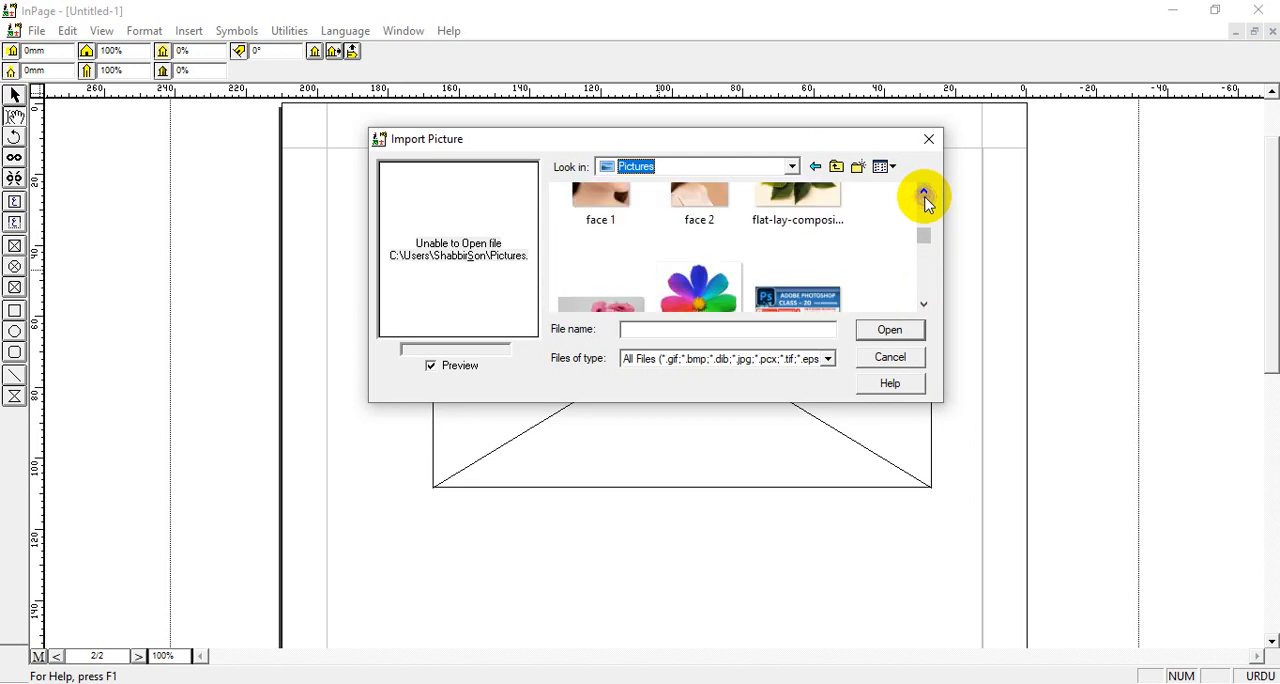
pyautogui.click(925, 197)
pyautogui.click(925, 197)
pyautogui.click(925, 197)
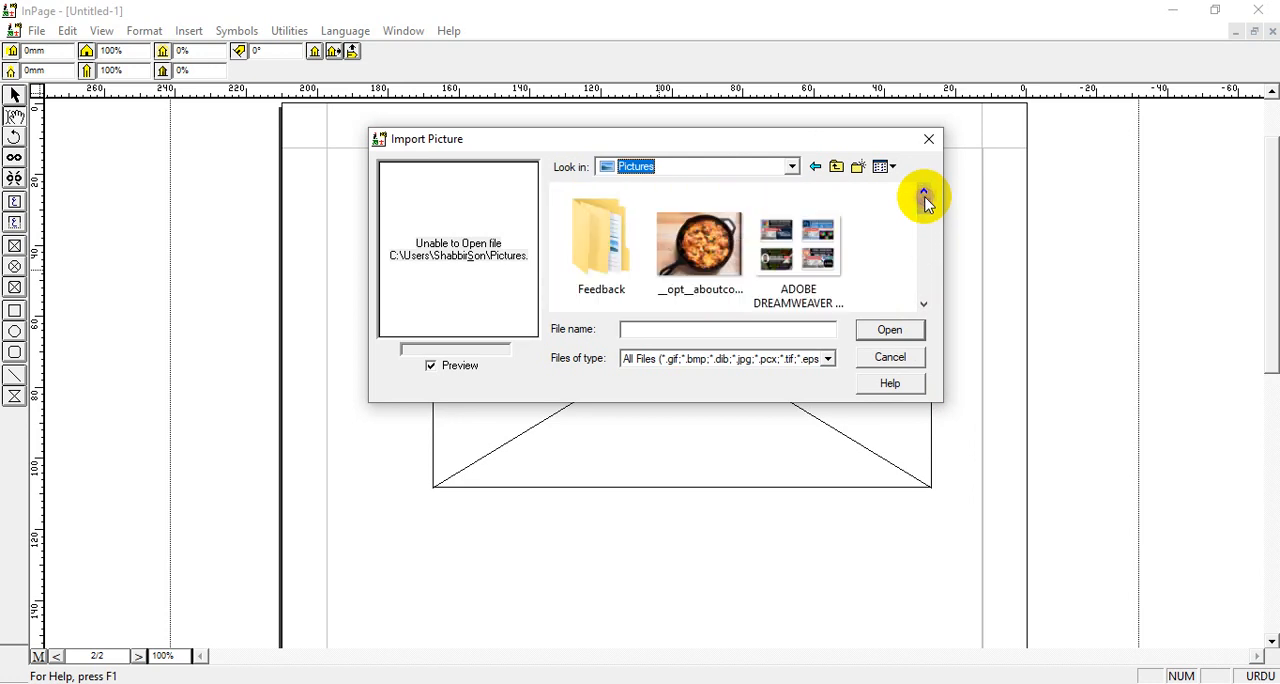
pyautogui.click(924, 304)
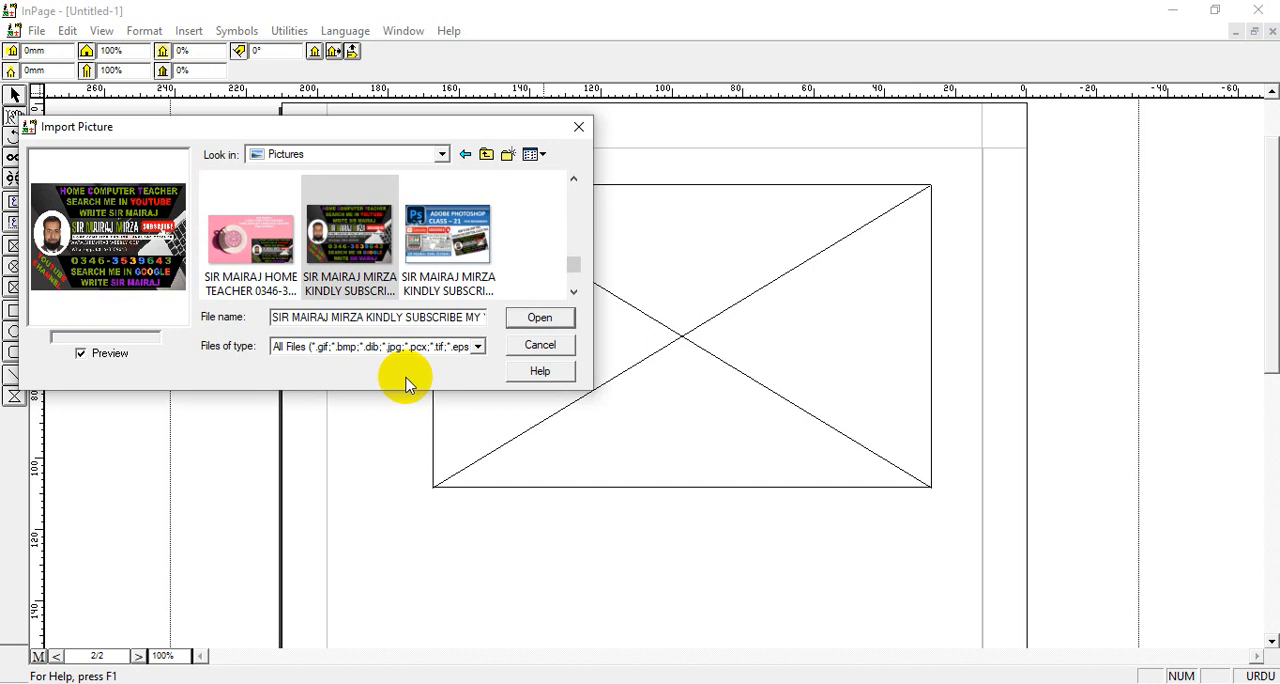
pyautogui.click(540, 317)
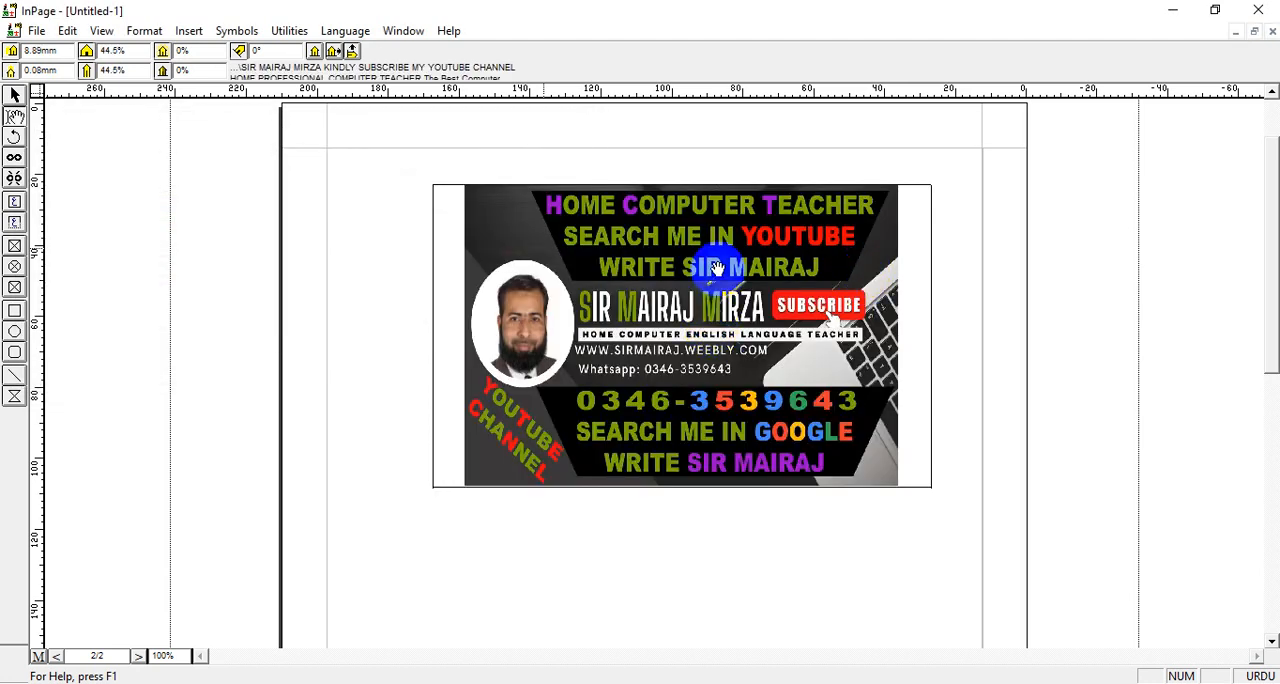
# Shift the picture around inside its box, leaving it offset about 11 mm horizontally and 16 mm vertically
pyautogui.moveTo(711, 270)
pyautogui.mouseDown()
pyautogui.moveTo(707, 344)
pyautogui.moveTo(714, 294)
pyautogui.moveTo(693, 269)
pyautogui.mouseUp()
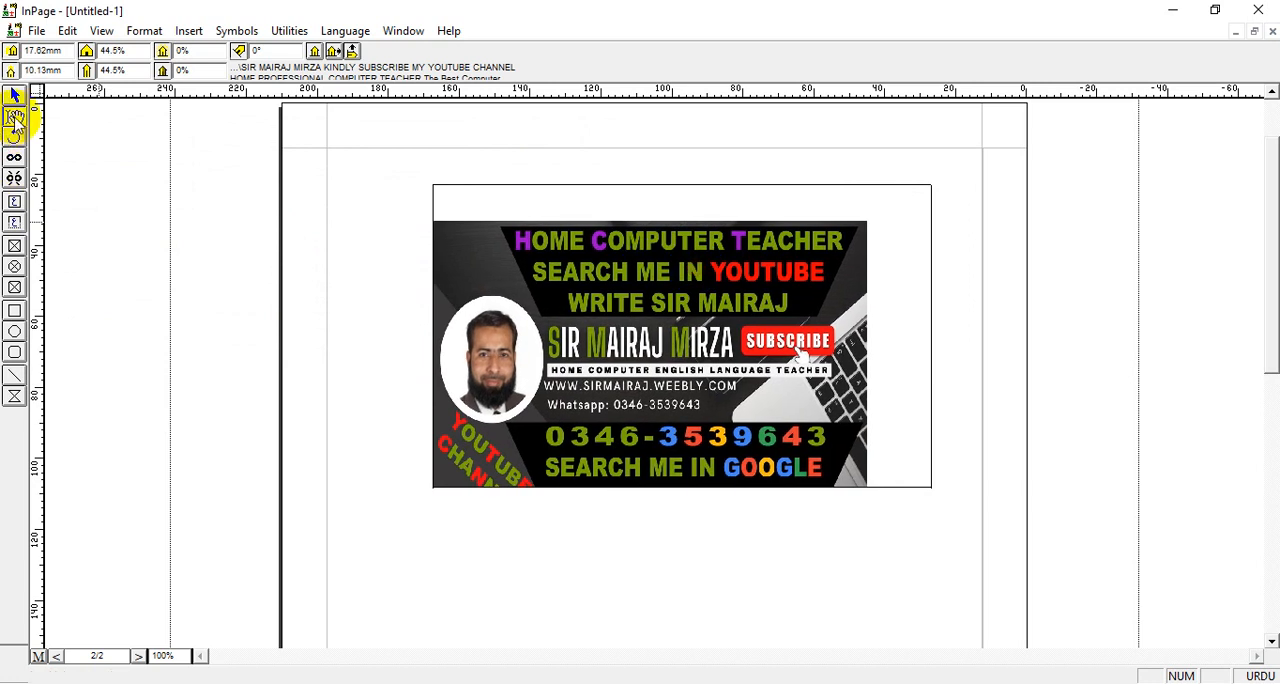
pyautogui.click(14, 118)
pyautogui.moveTo(567, 306); pyautogui.dragTo(690, 327)
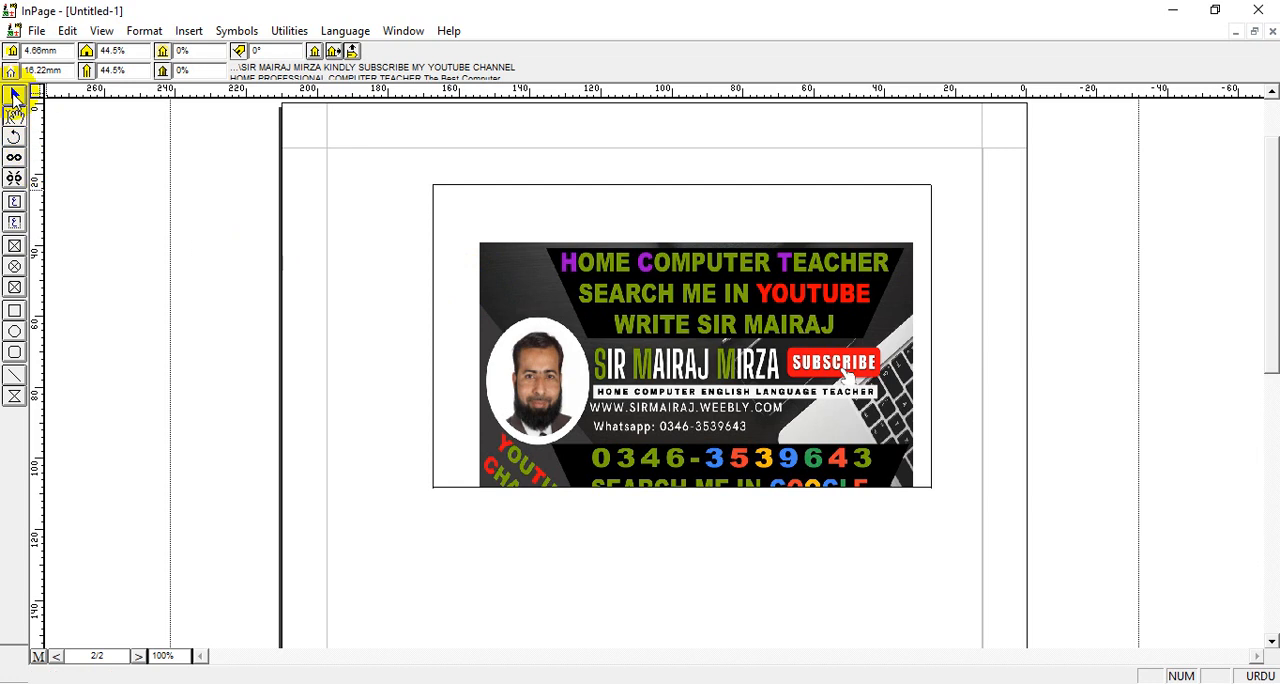
pyautogui.moveTo(586, 286); pyautogui.dragTo(564, 289)
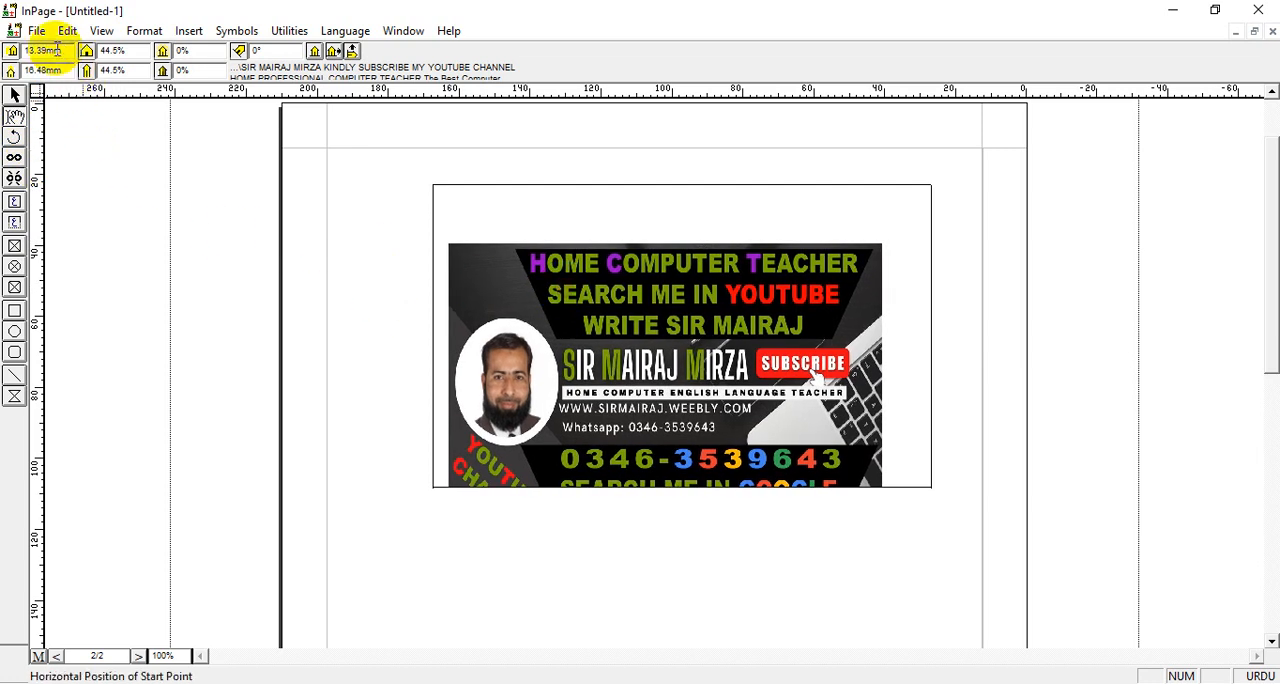
pyautogui.moveTo(595, 300)
pyautogui.mouseDown()
pyautogui.moveTo(612, 315)
pyautogui.moveTo(610, 293)
pyautogui.mouseUp()
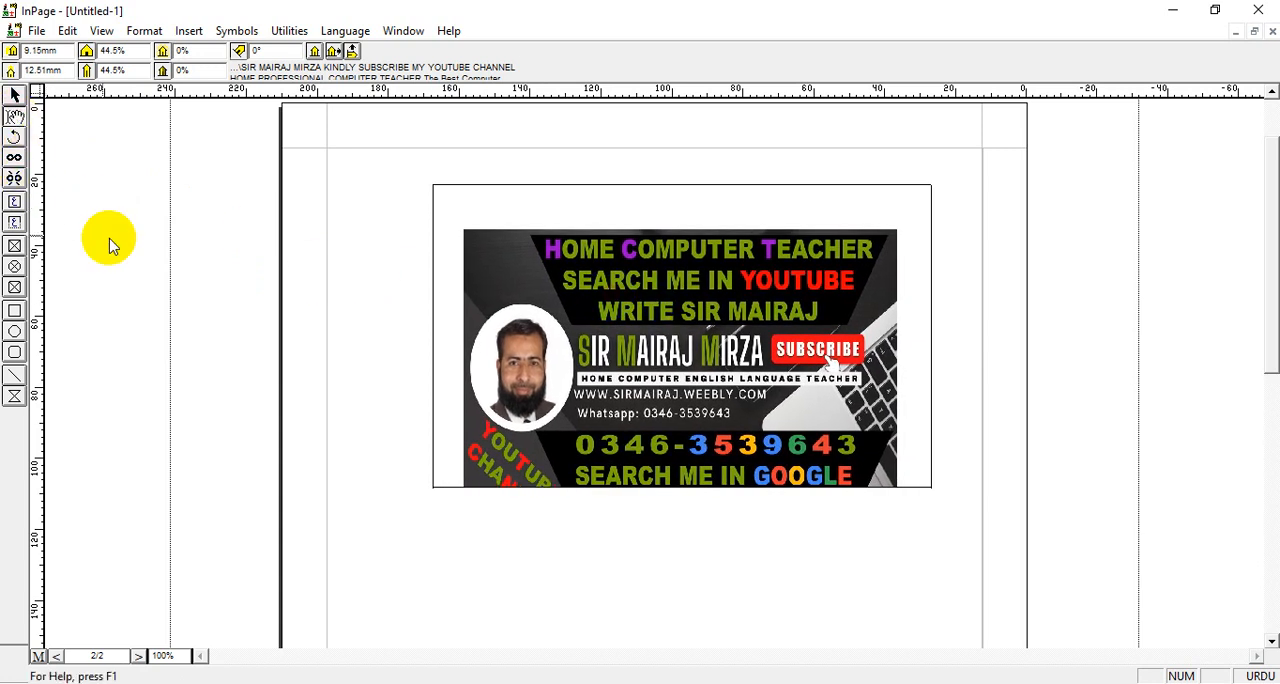
pyautogui.moveTo(559, 295); pyautogui.dragTo(552, 308)
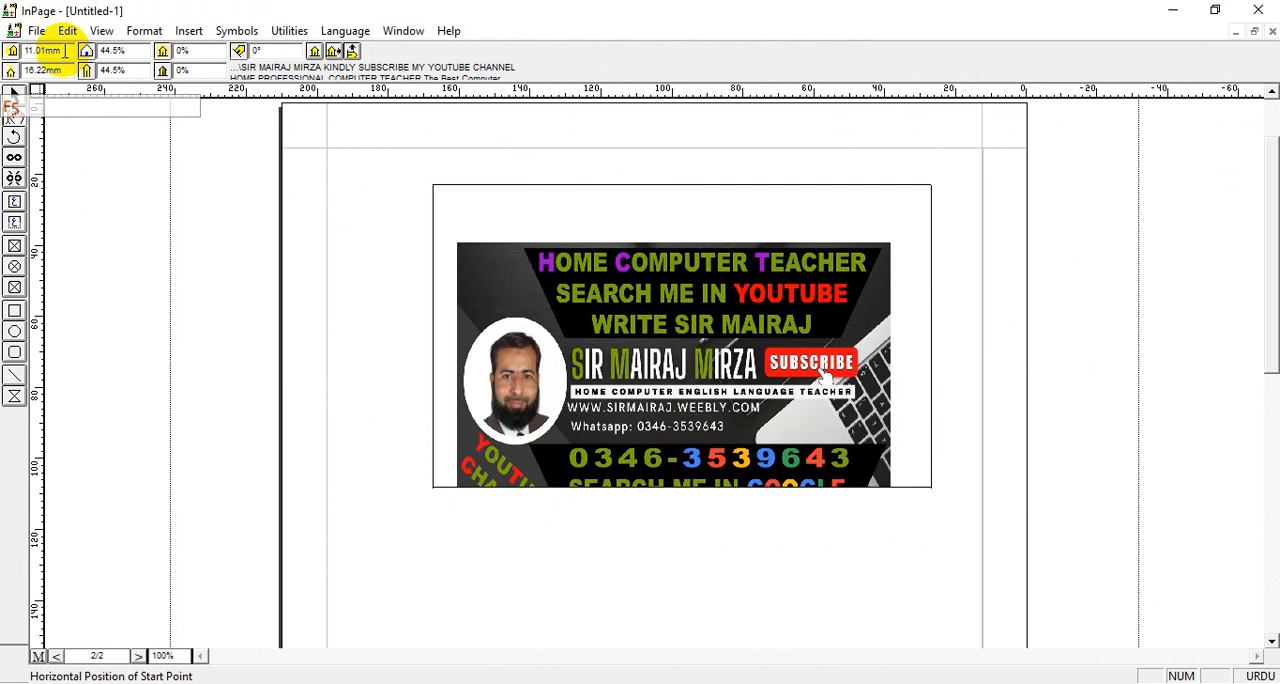
# Set both the horizontal and vertical start positions of the picture inside its box to 0 mm
pyautogui.doubleClick(65, 50)
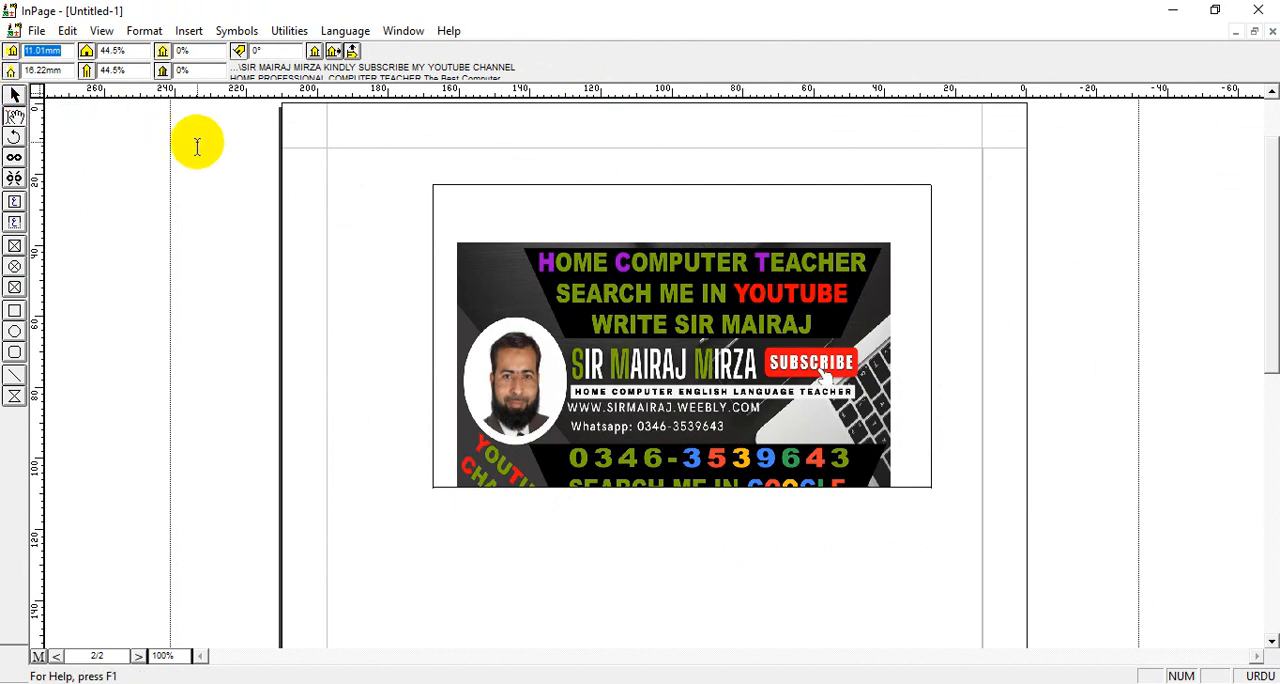
pyautogui.write('0')
pyautogui.press('Return')
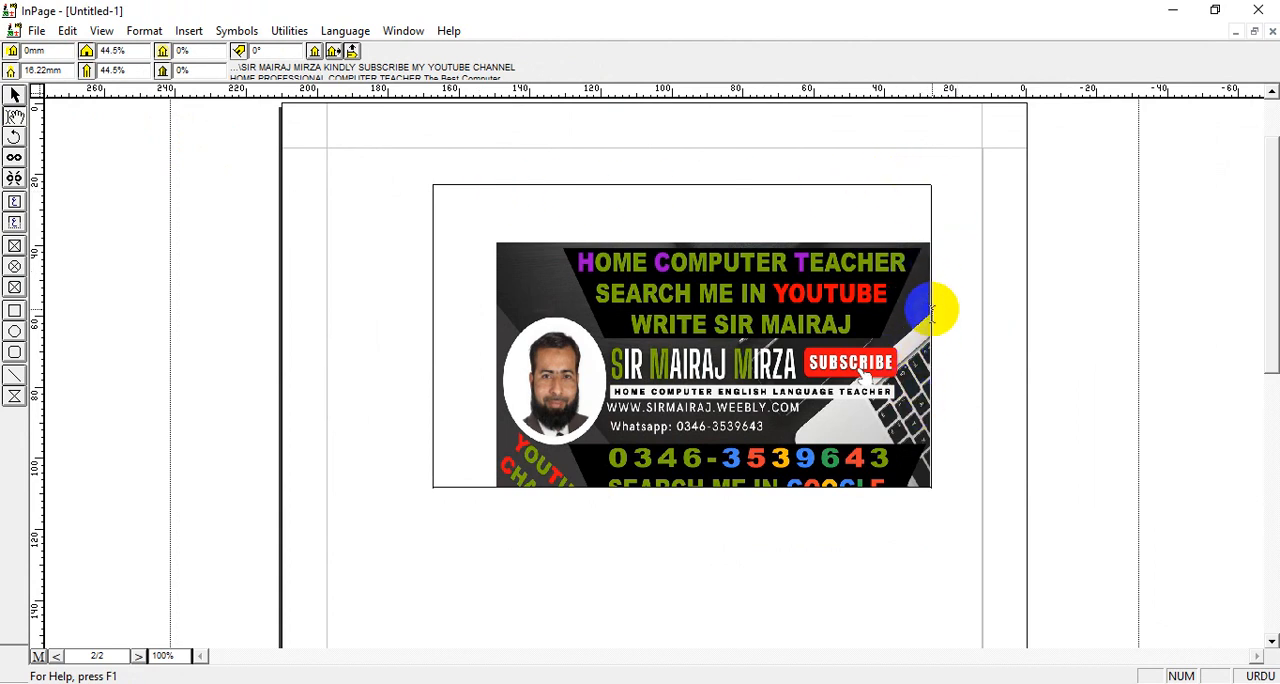
pyautogui.doubleClick(61, 70)
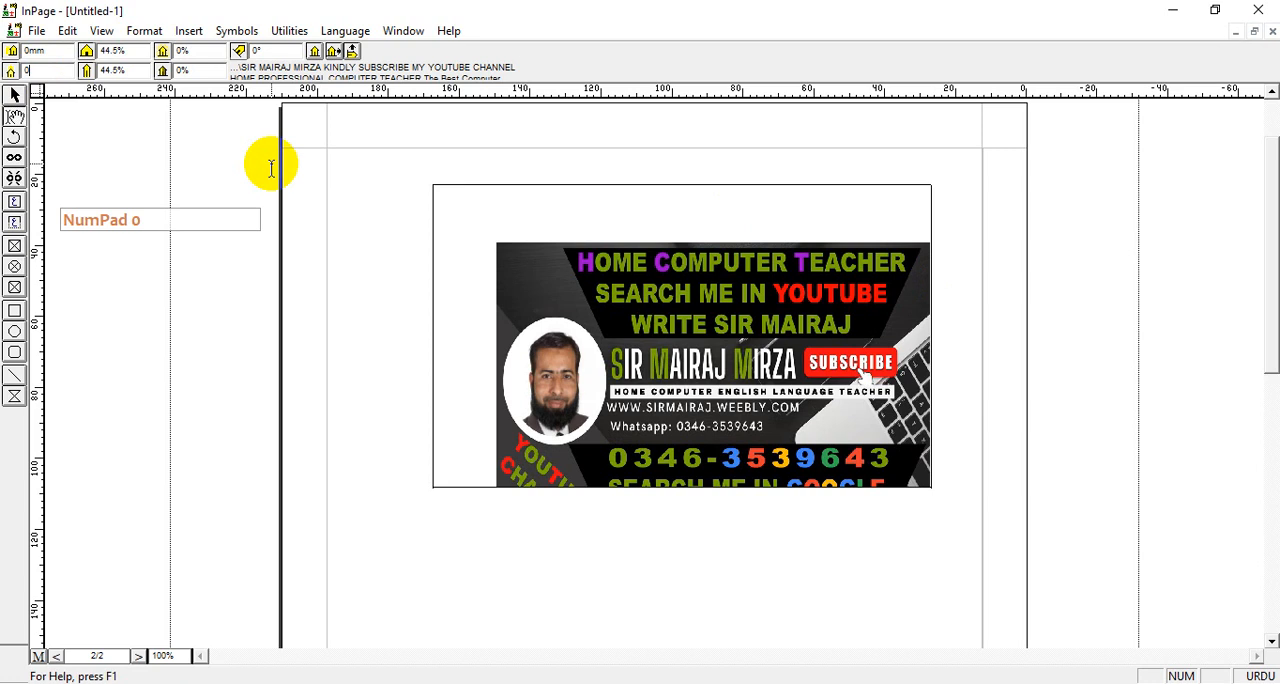
pyautogui.write('0')
pyautogui.press('Return')
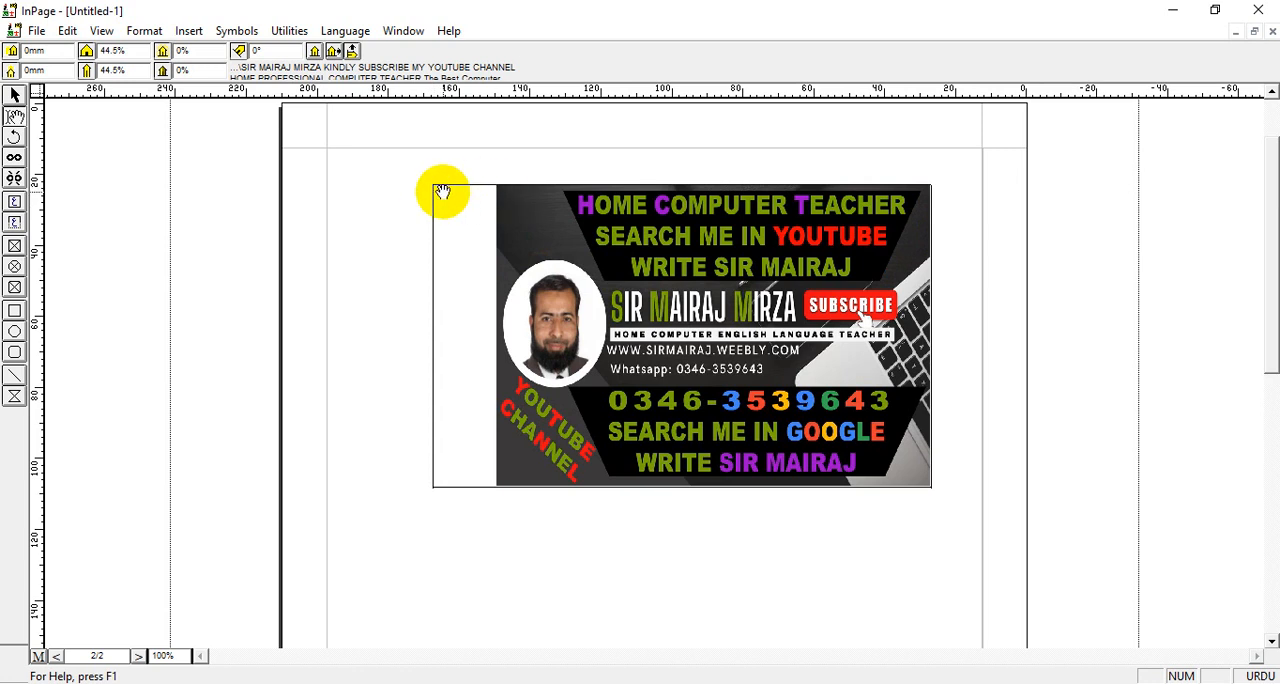
# Set the picture's horizontal scaling to 50% and its vertical scaling to 40%
pyautogui.doubleClick(137, 50)
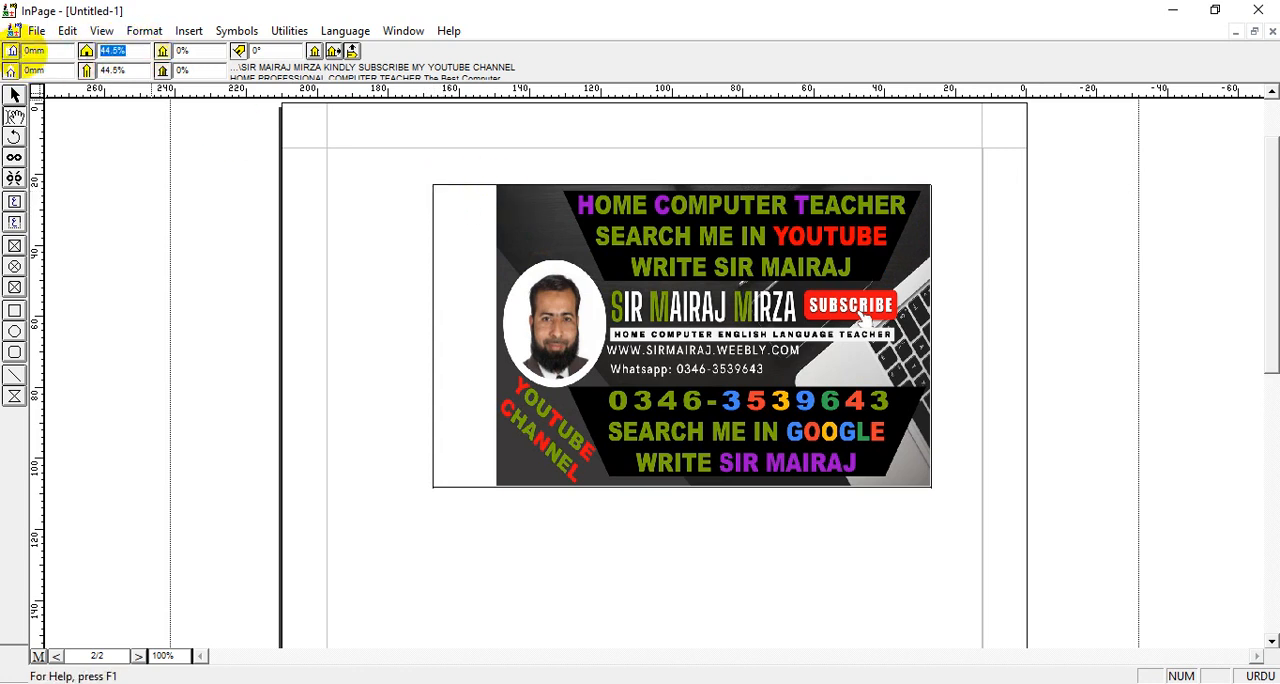
pyautogui.write('50')
pyautogui.press('Return')
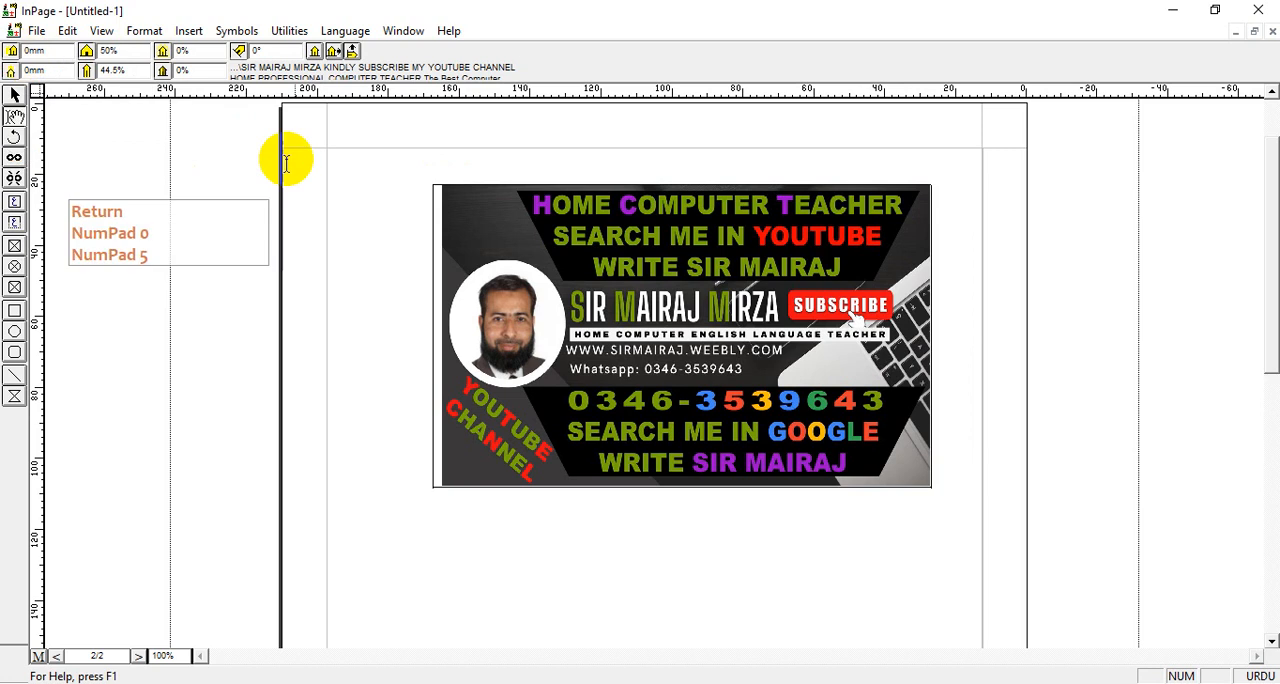
pyautogui.click(470, 234)
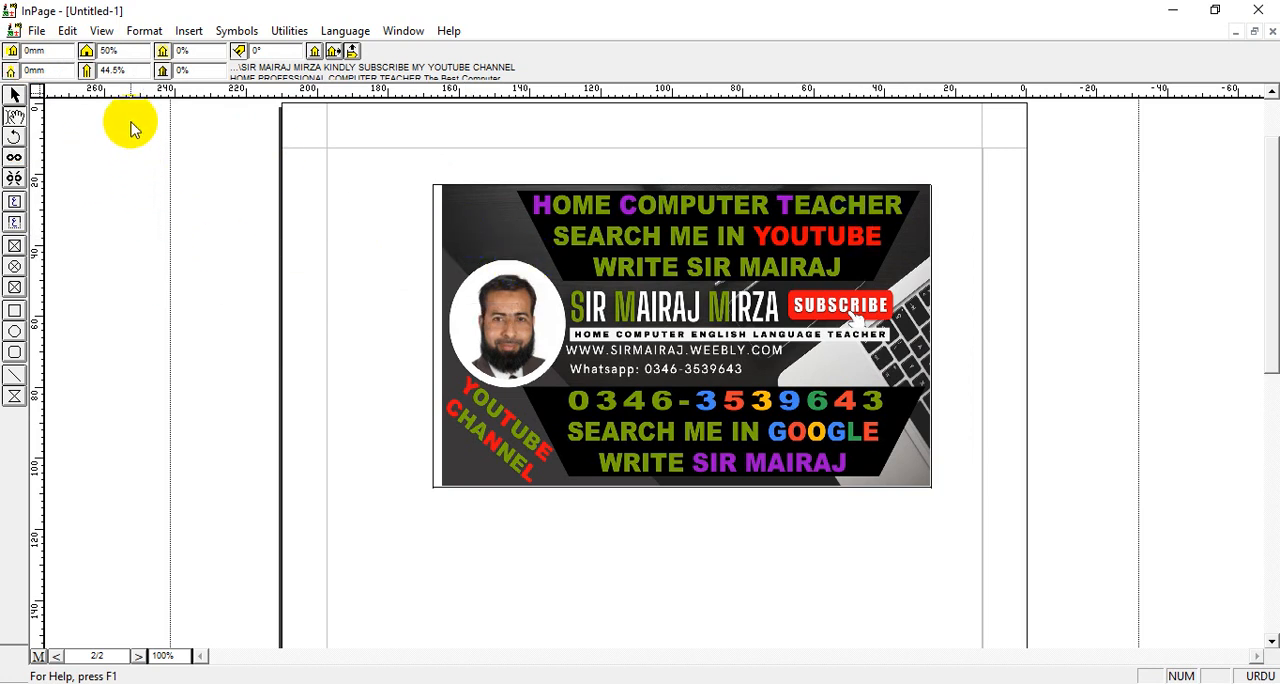
pyautogui.doubleClick(143, 67)
pyautogui.write('40')
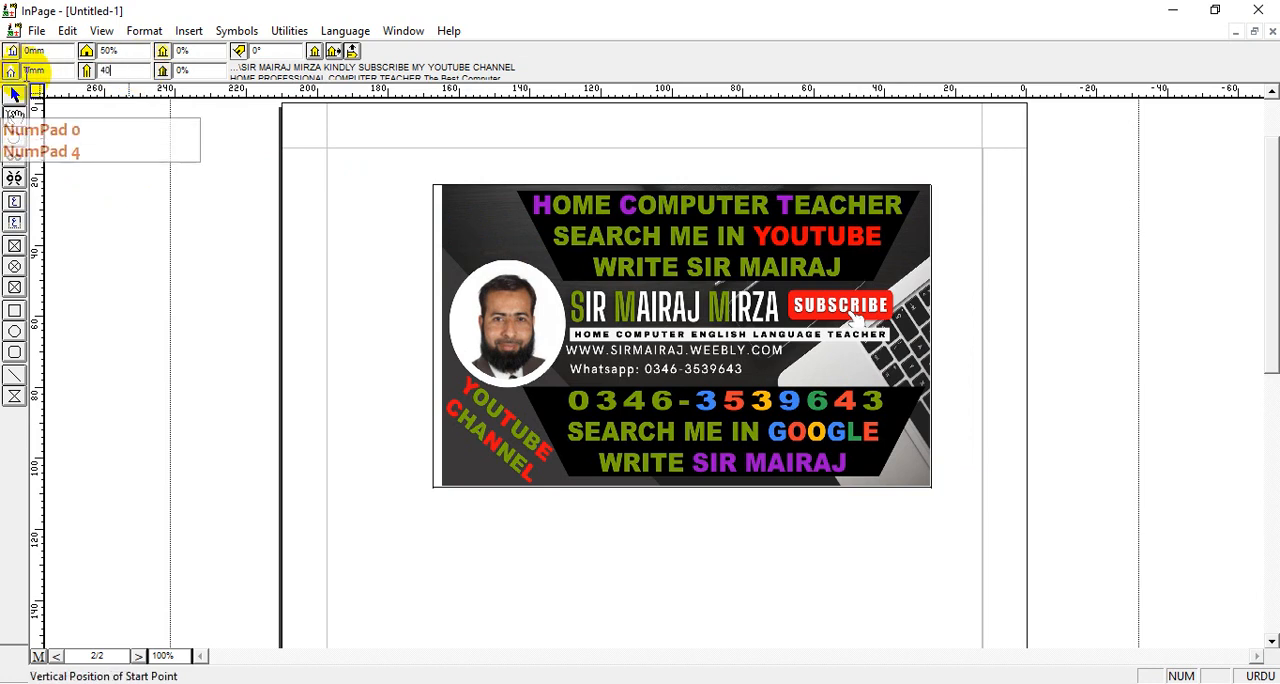
pyautogui.press('Return')
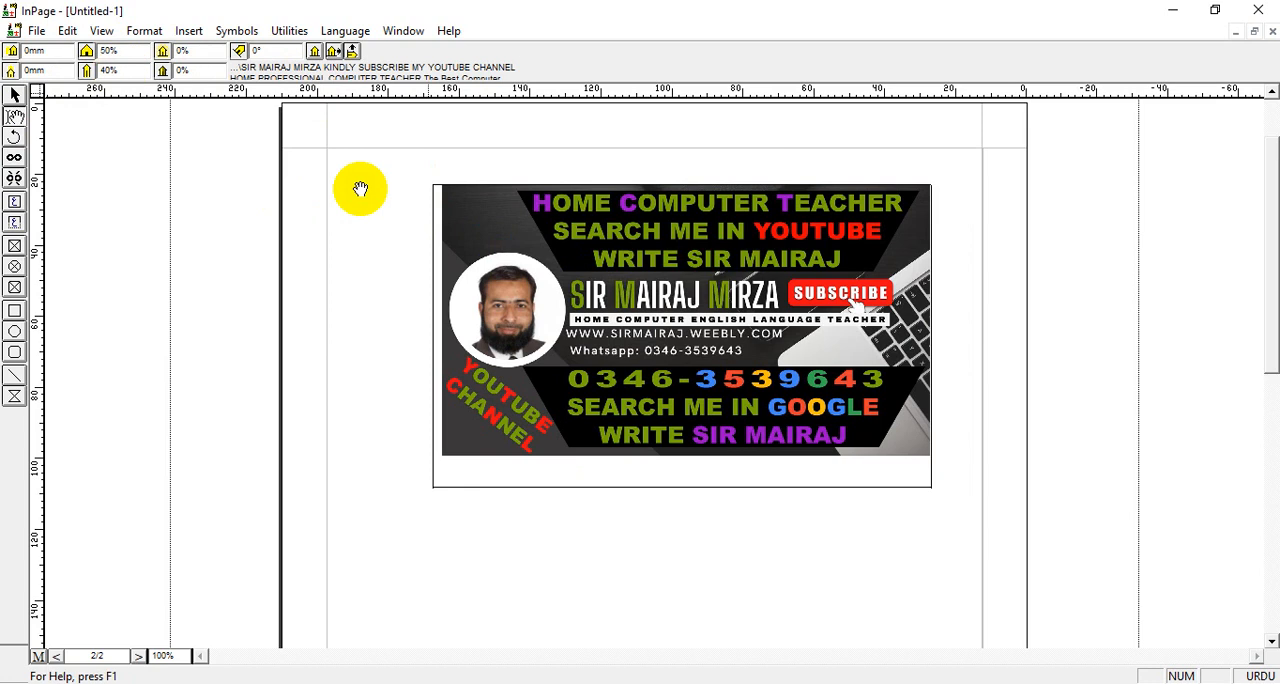
pyautogui.click(672, 238)
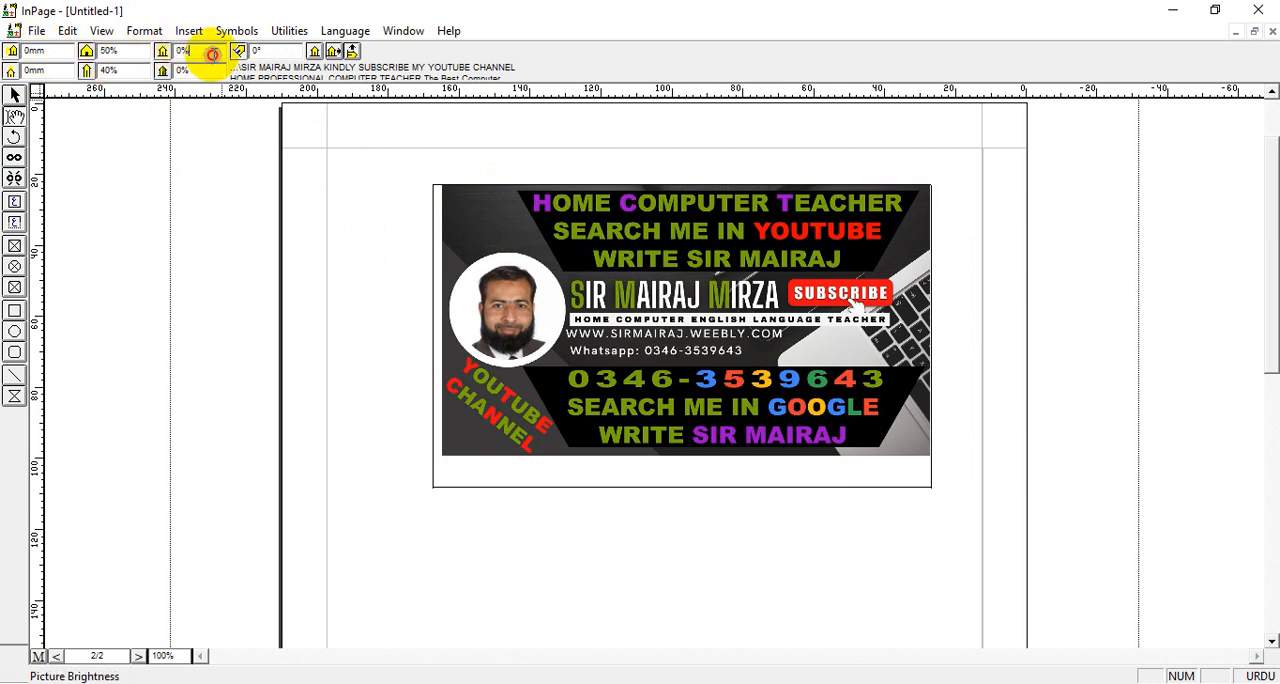
# Try a picture brightness of 20% and set it back to 0%
pyautogui.moveTo(211, 54); pyautogui.dragTo(145, 50)
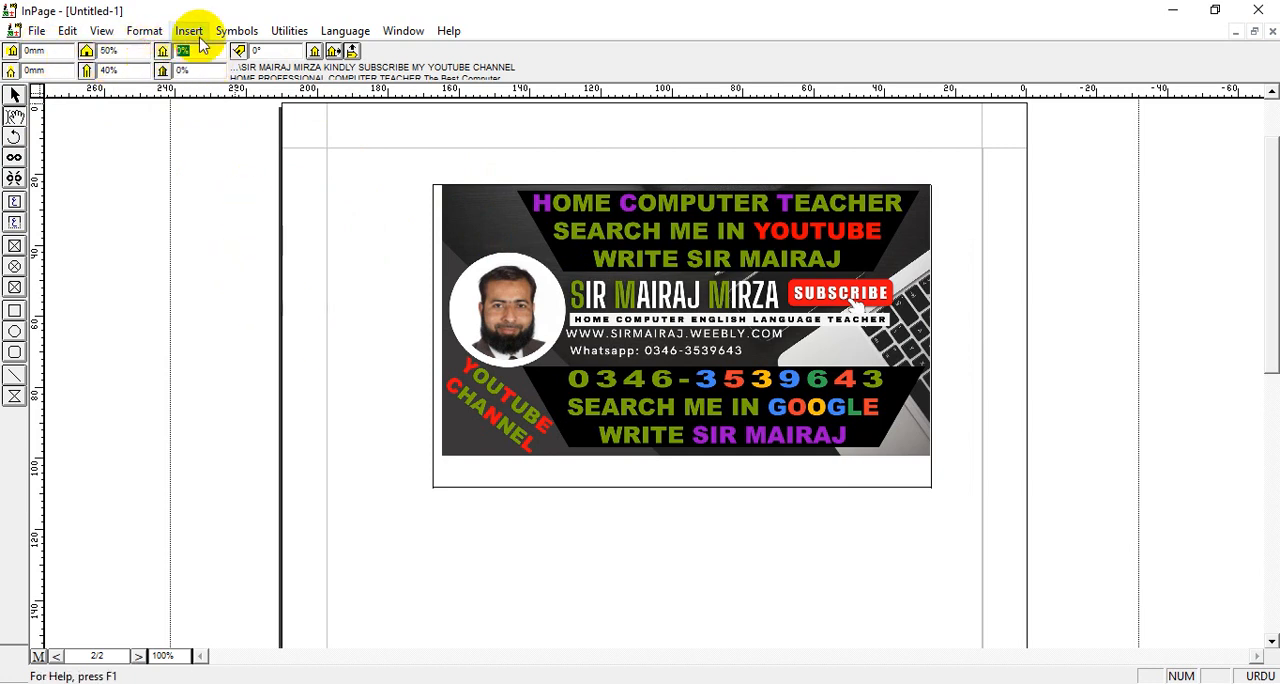
pyautogui.write('20')
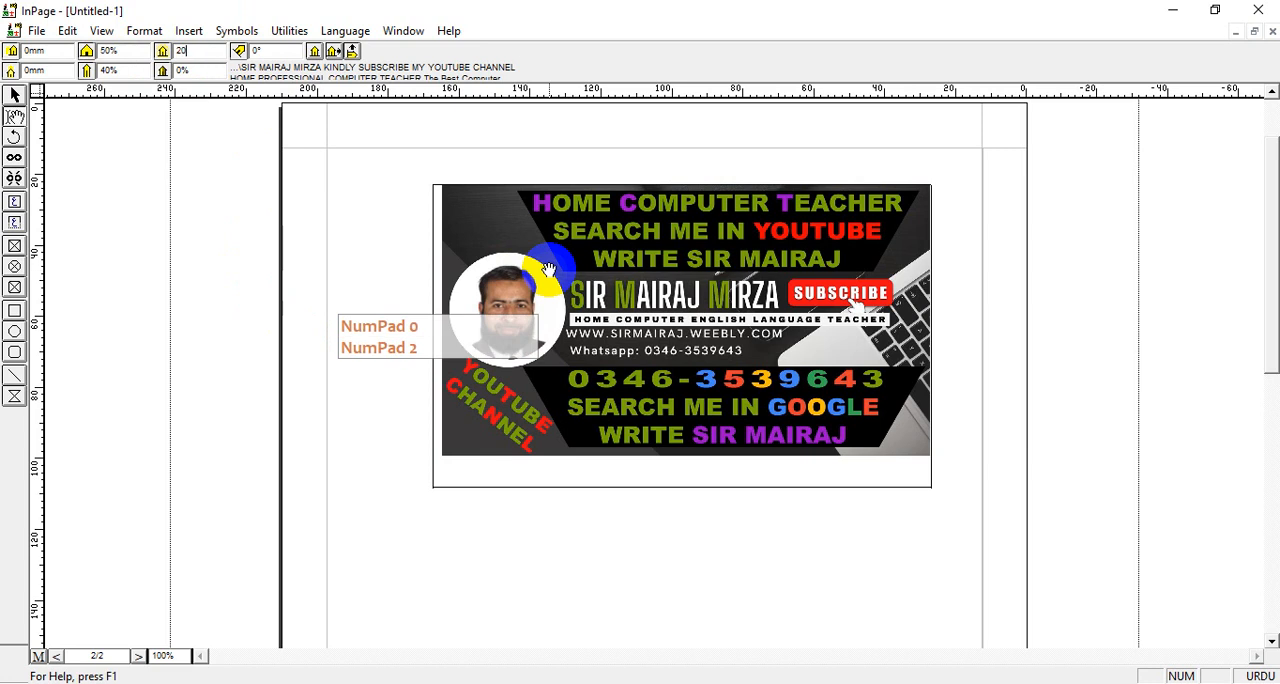
pyautogui.press('Return')
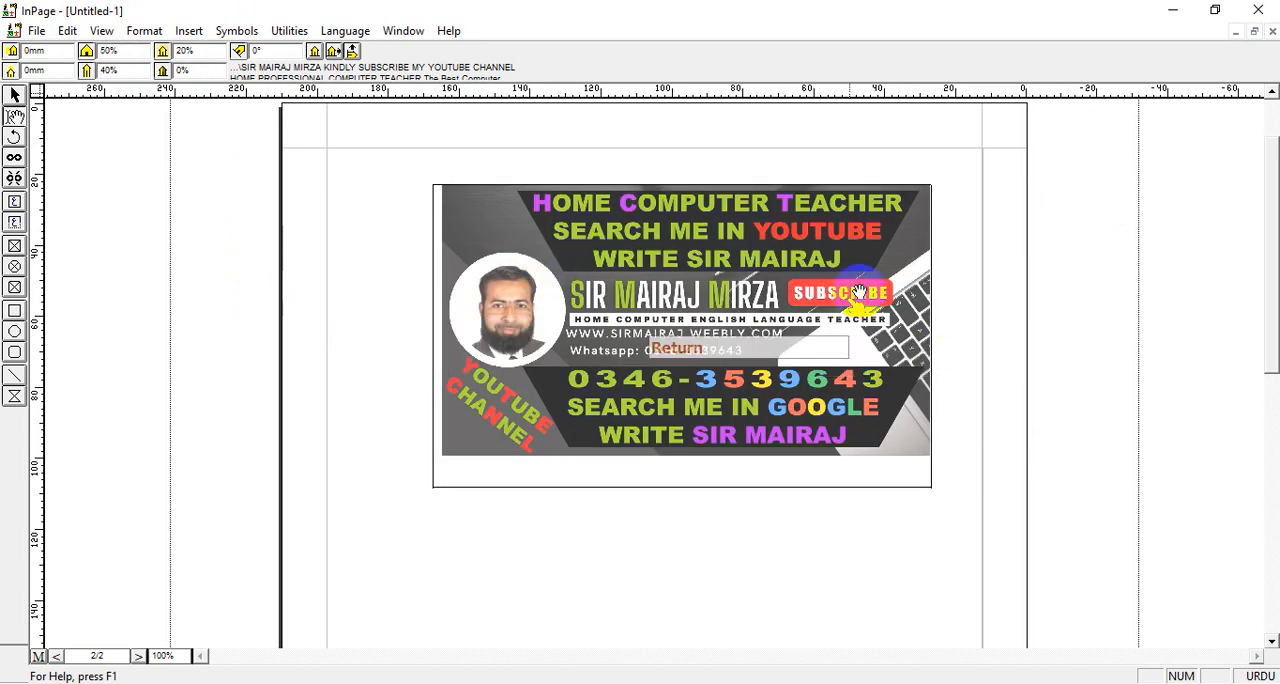
pyautogui.click(195, 50)
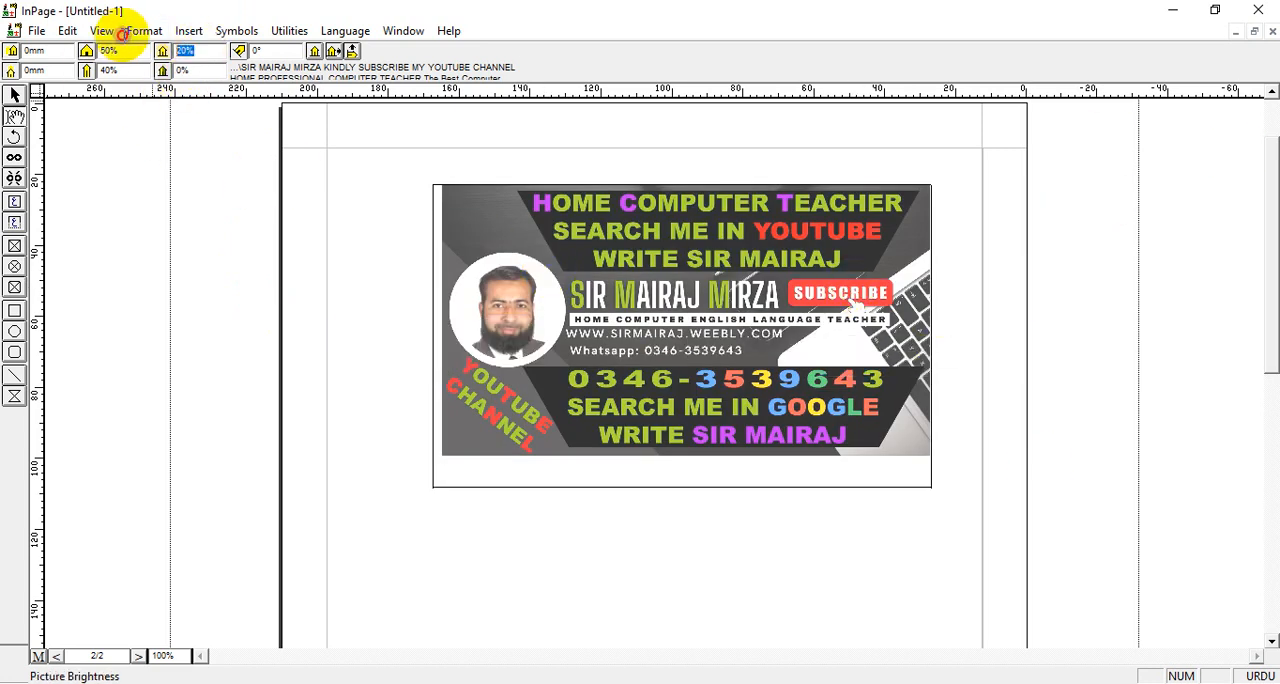
pyautogui.write('0')
pyautogui.press('Return')
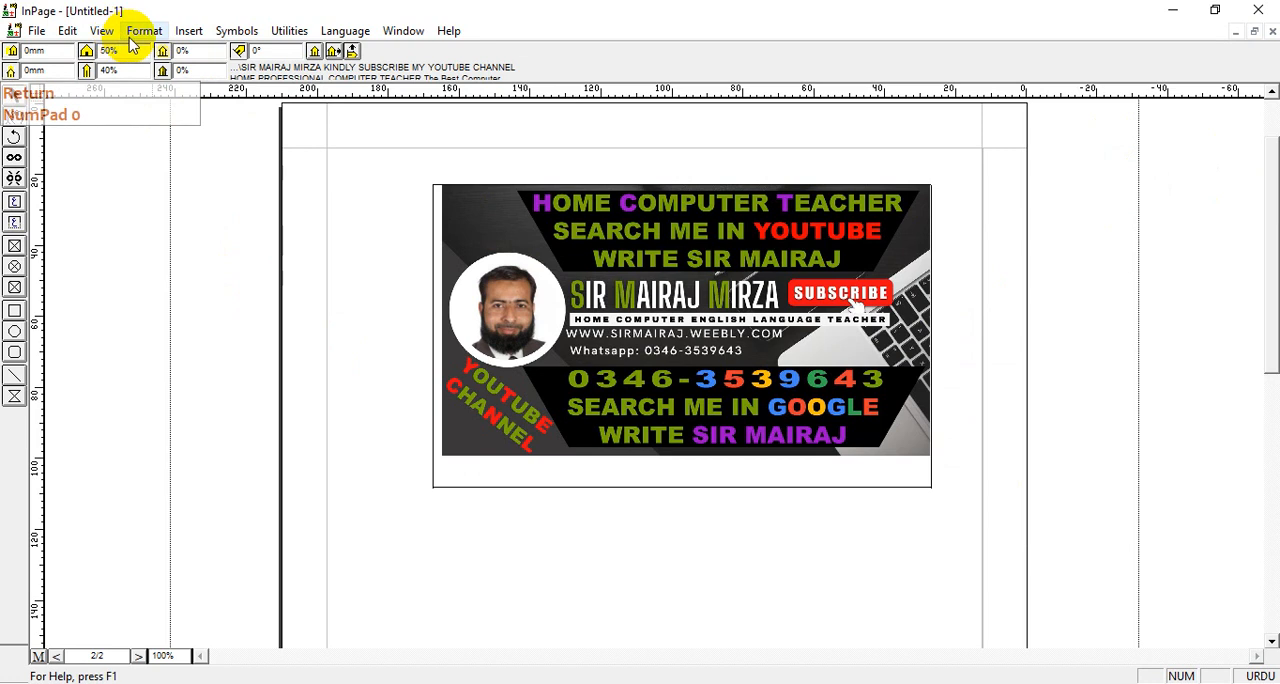
# Try picture contrast values of 20% and 50%, and set the contrast back to 0%
pyautogui.click(201, 71)
pyautogui.write('20')
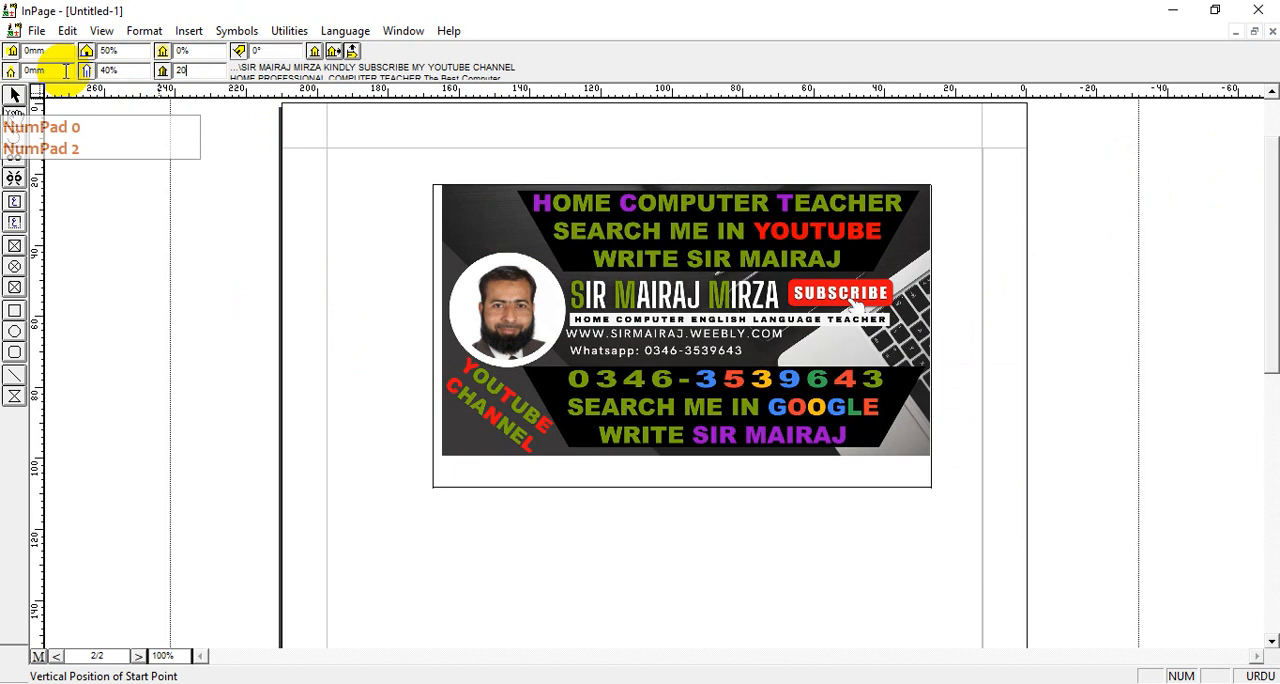
pyautogui.press('Return')
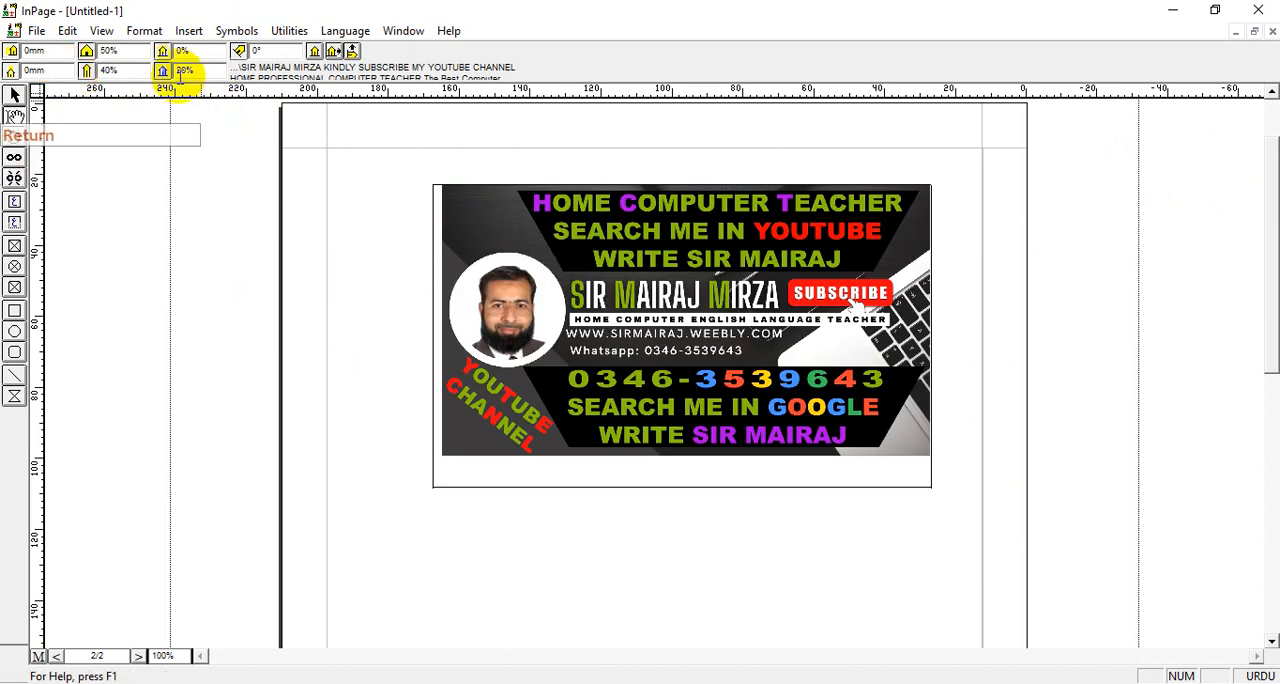
pyautogui.write('50')
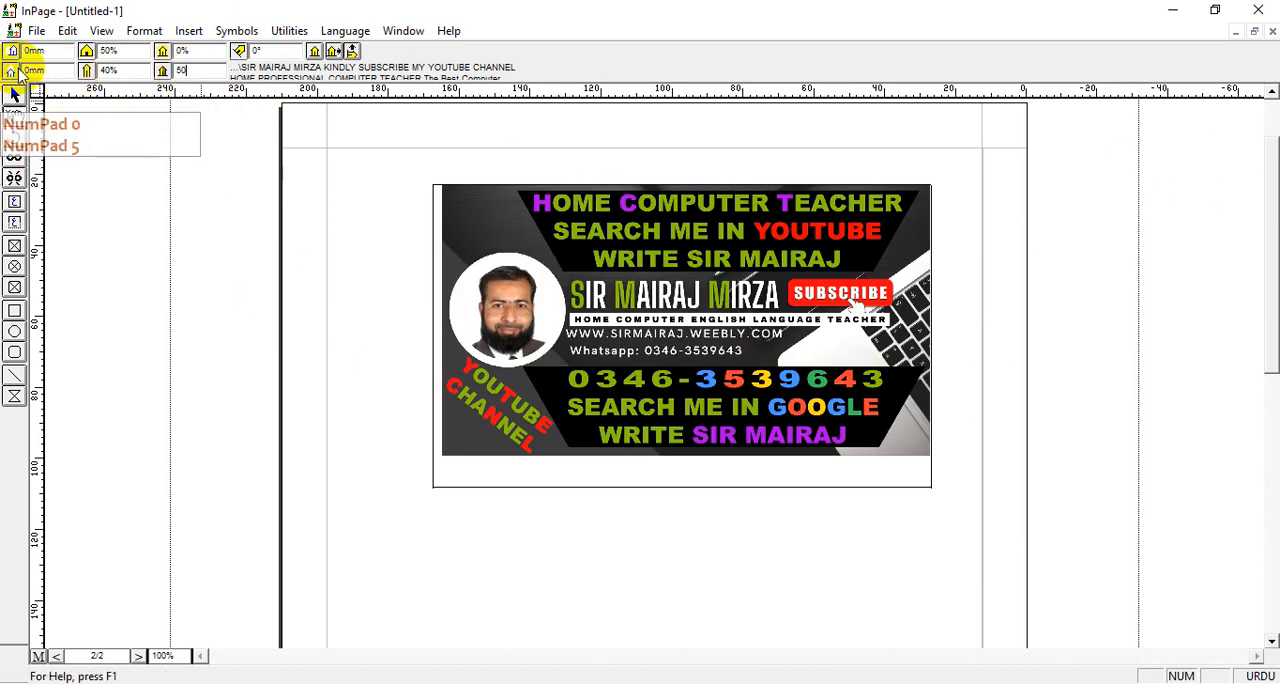
pyautogui.press('Return')
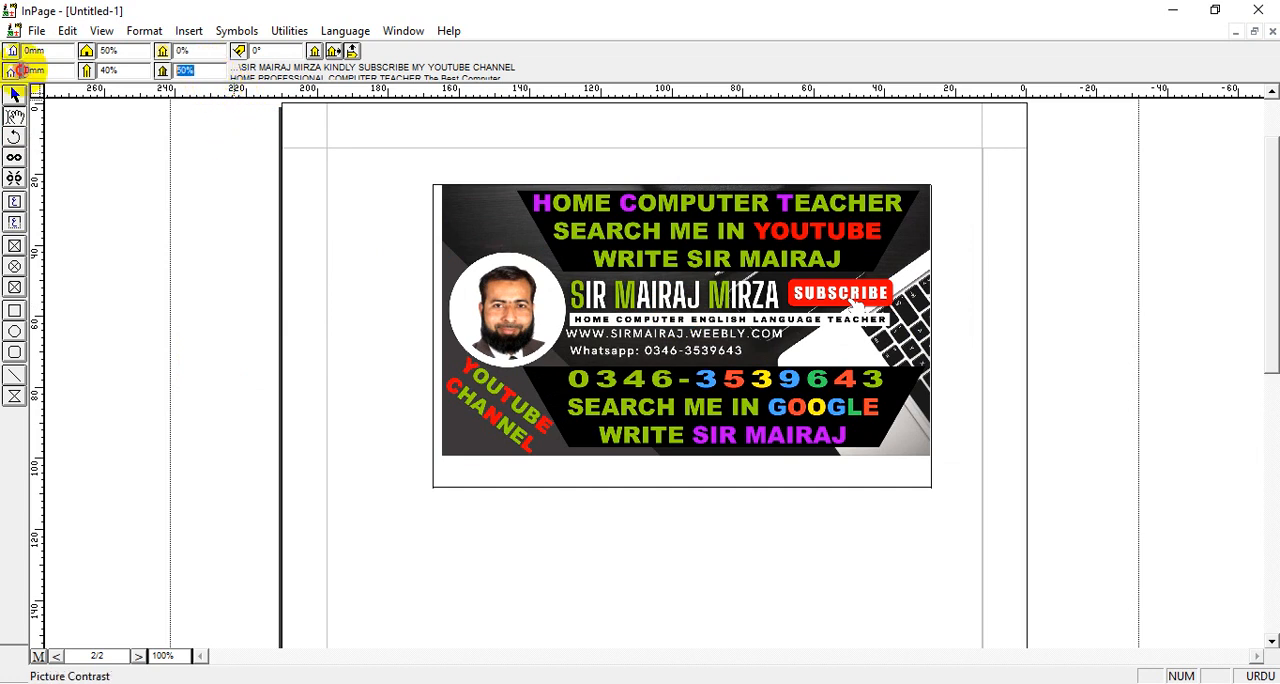
pyautogui.write('0')
pyautogui.press('Return')
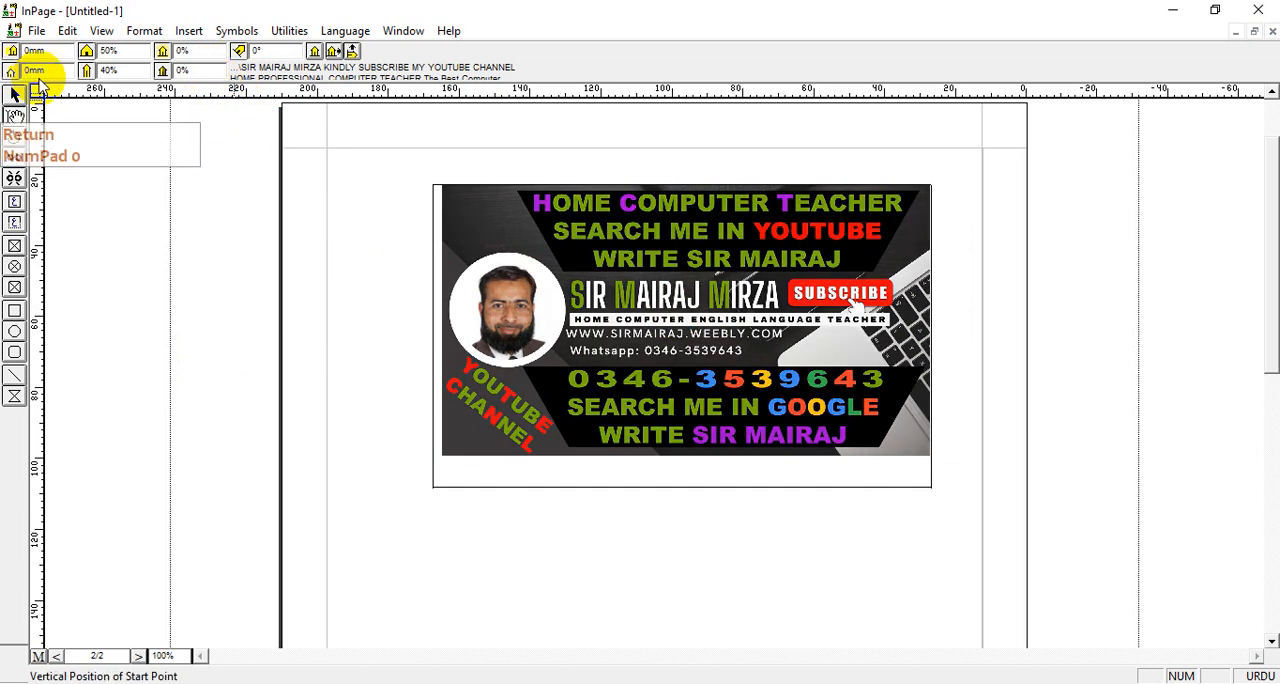
# Try rotating the picture inside its box by 25° and return its rotation to 0°
pyautogui.click(686, 229)
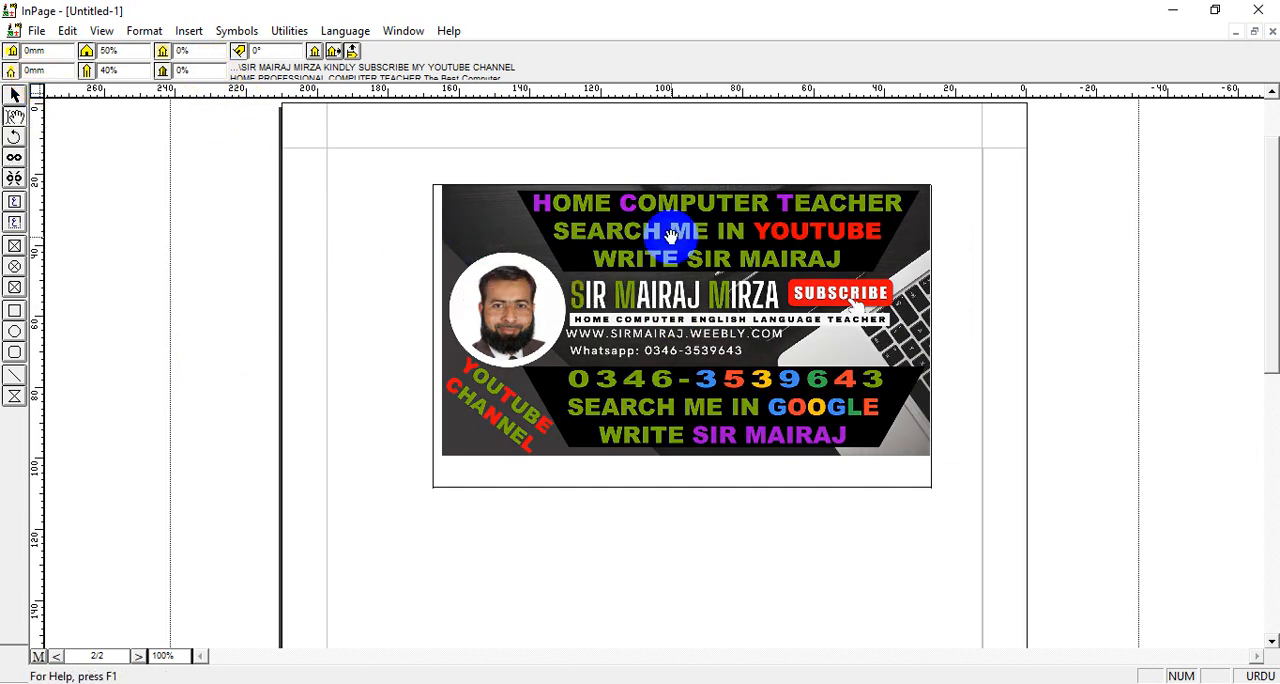
pyautogui.click(670, 287)
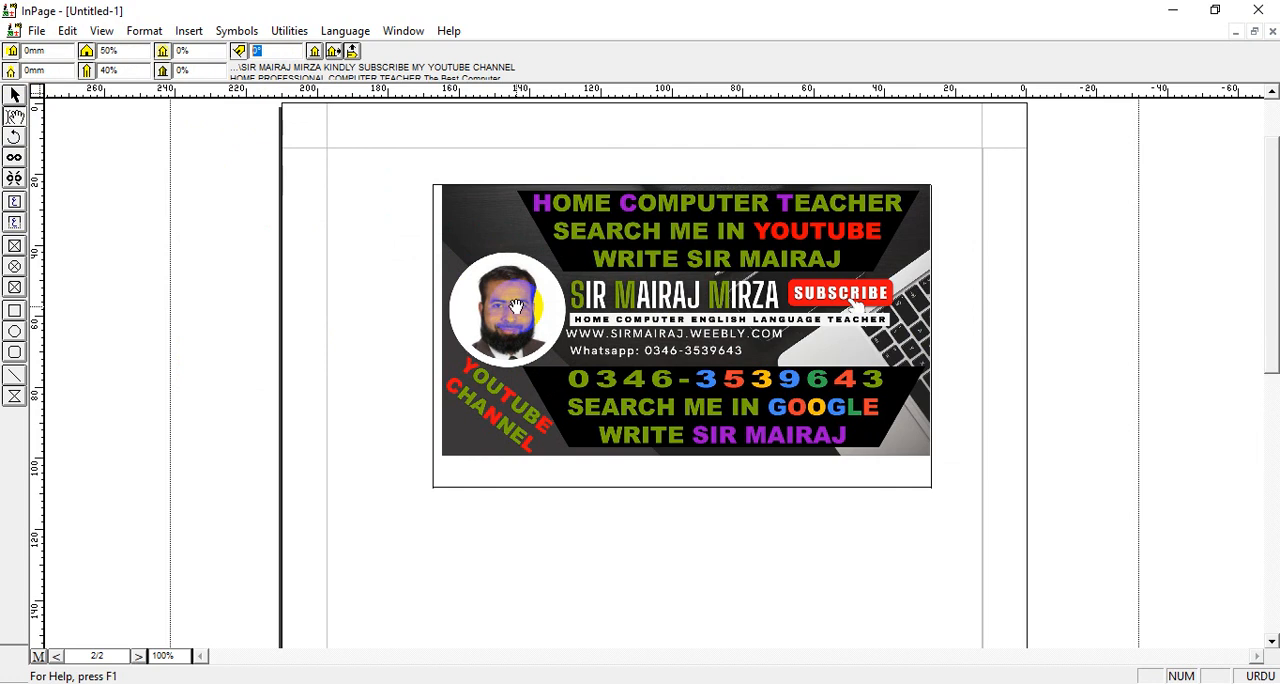
pyautogui.write('25')
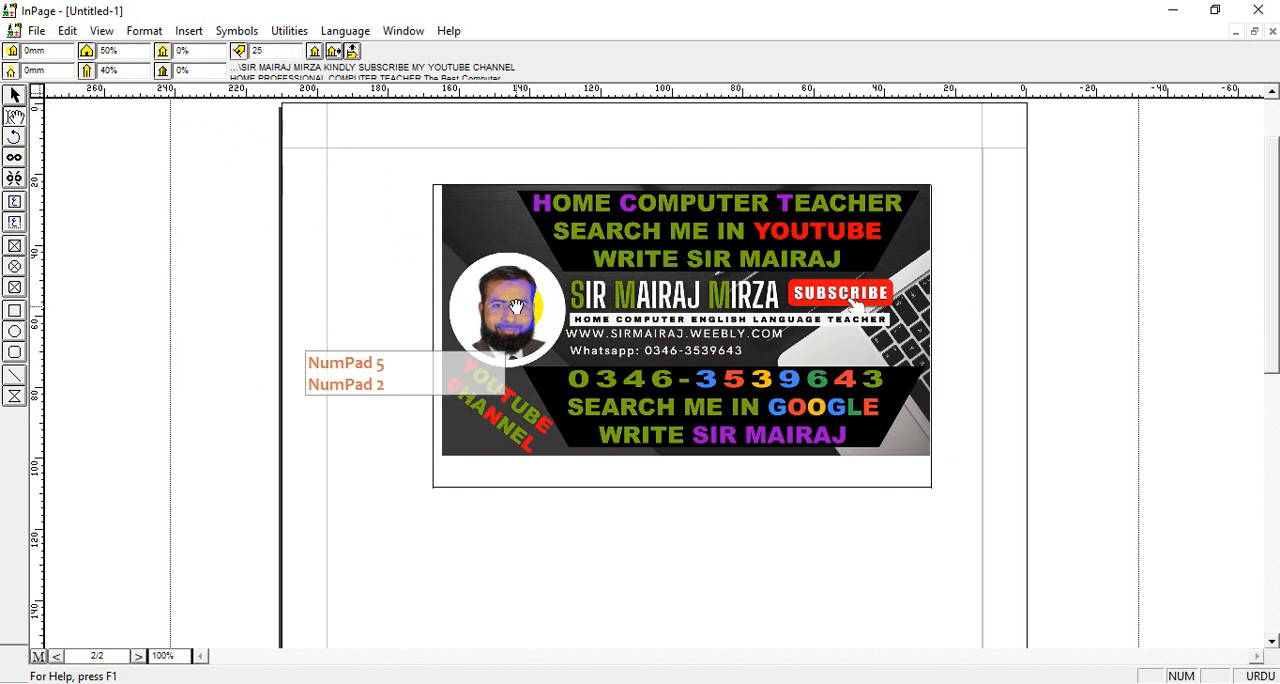
pyautogui.press('Return')
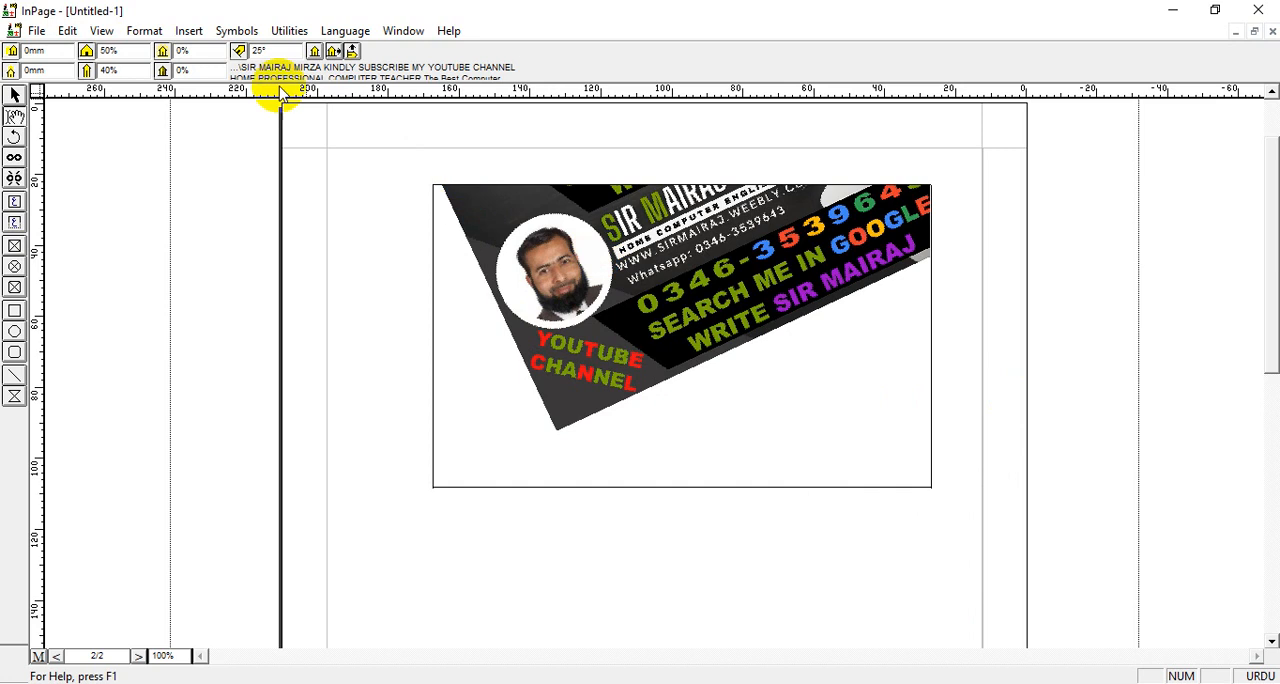
pyautogui.moveTo(288, 48); pyautogui.dragTo(183, 42)
pyautogui.write('0')
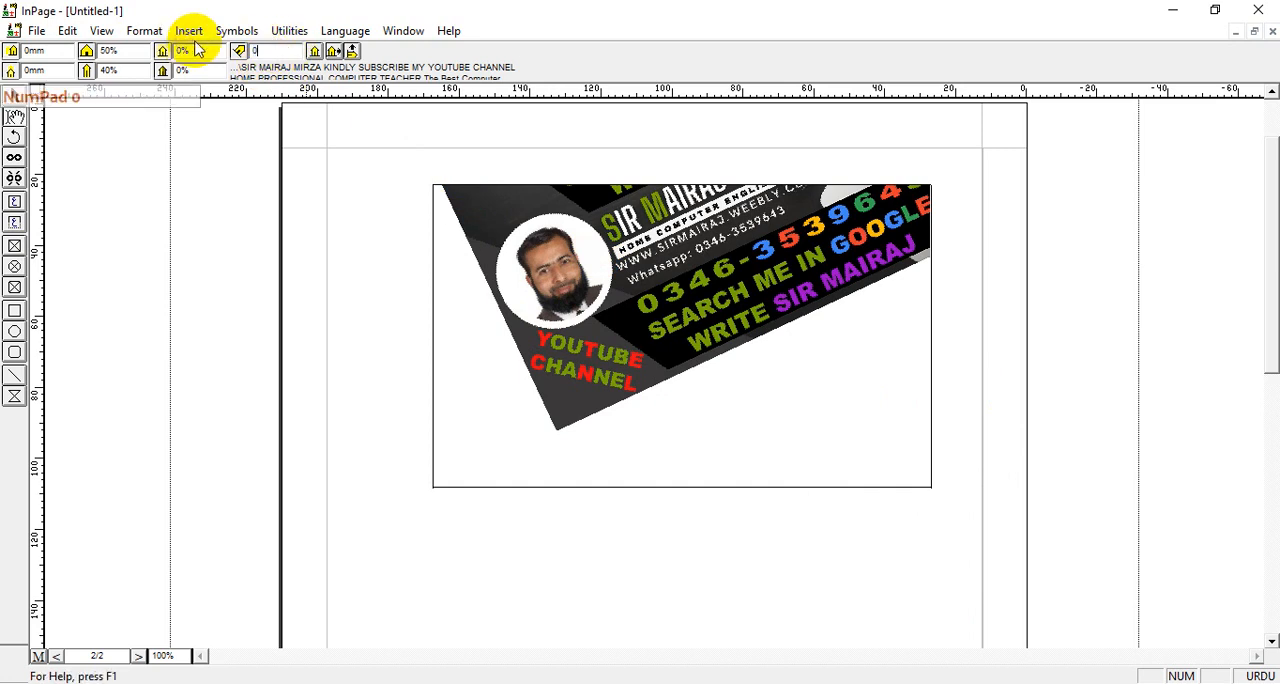
pyautogui.press('Return')
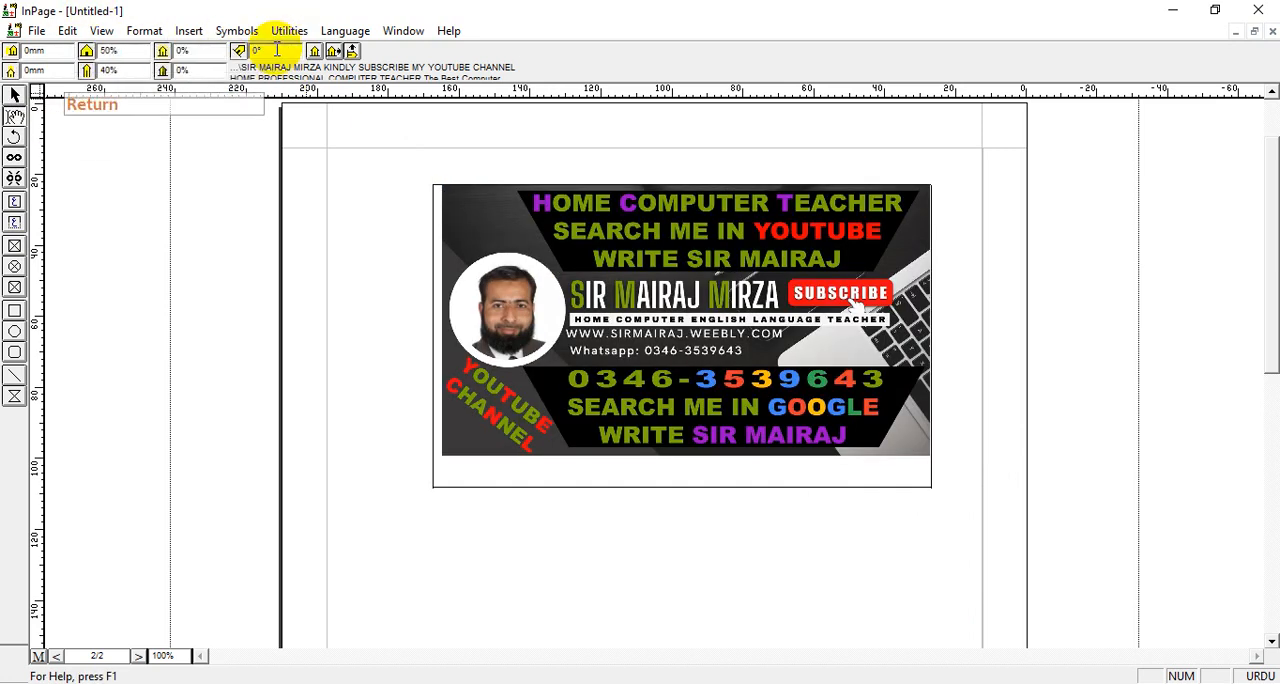
# Try picture rotations of 45° and 90° inside the box, and reset the angle to 0°
pyautogui.moveTo(277, 50); pyautogui.dragTo(135, 55)
pyautogui.write('45')
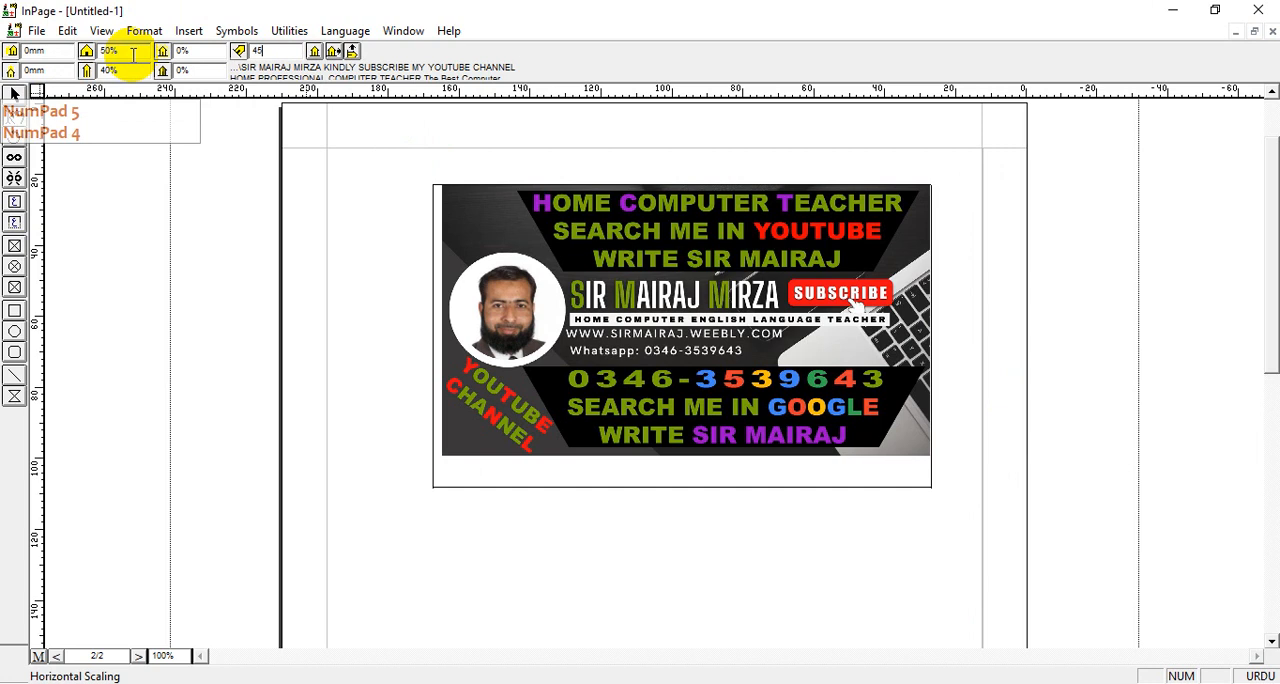
pyautogui.press('Return')
pyautogui.press('Return')
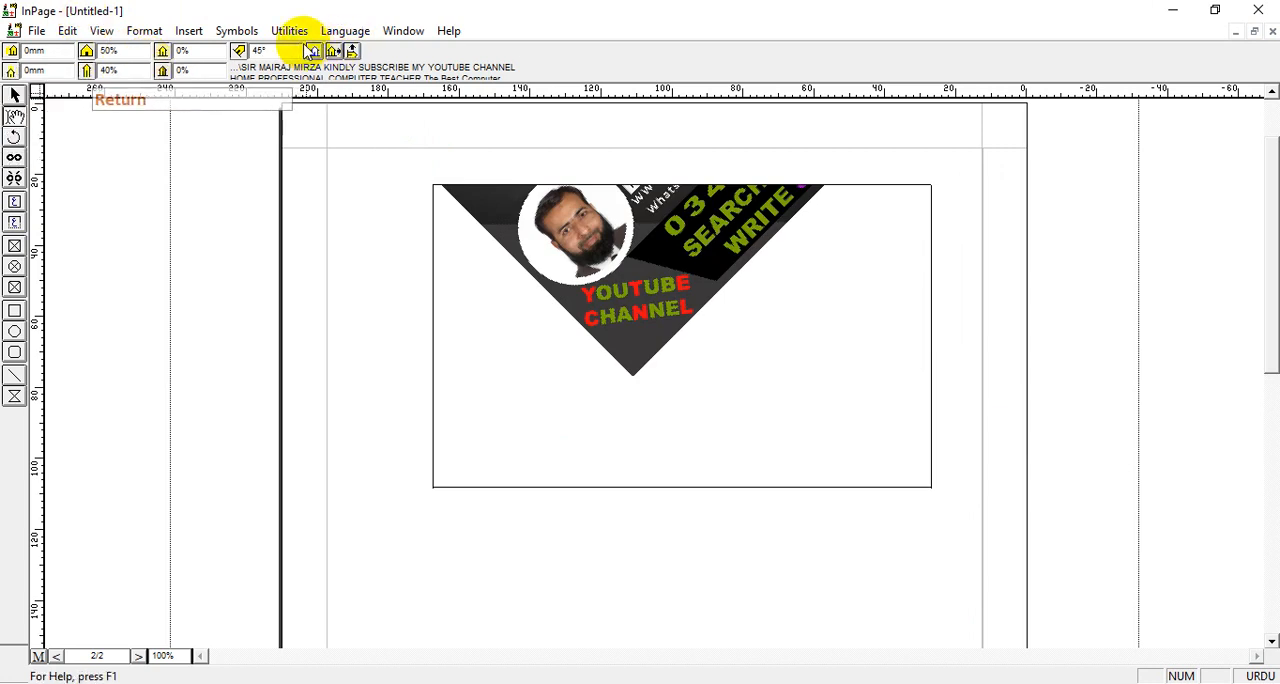
pyautogui.write('90')
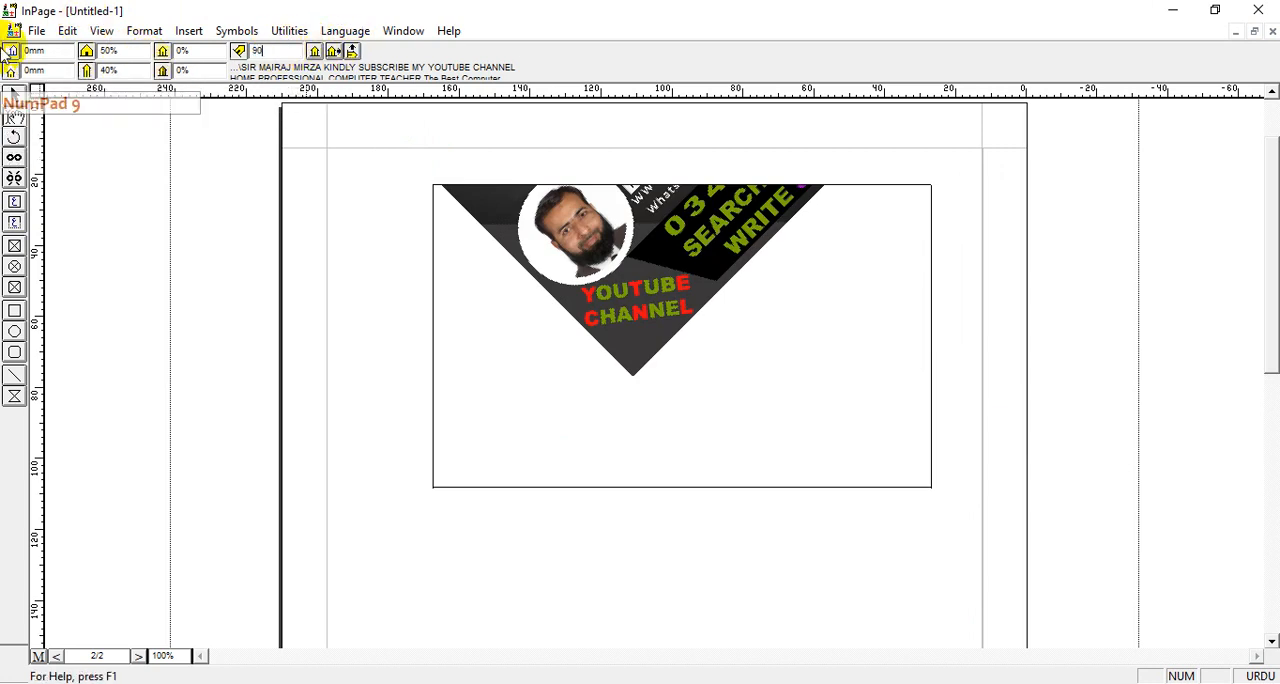
pyautogui.press('Return')
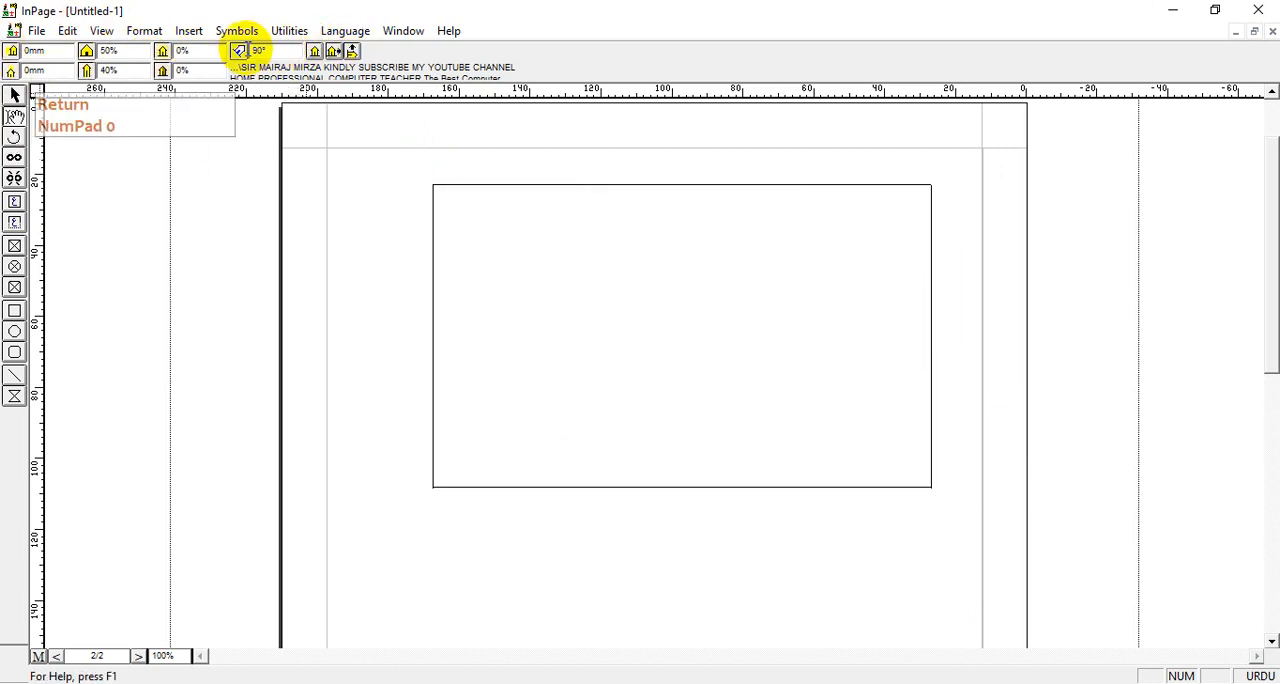
pyautogui.moveTo(285, 50); pyautogui.dragTo(55, 48)
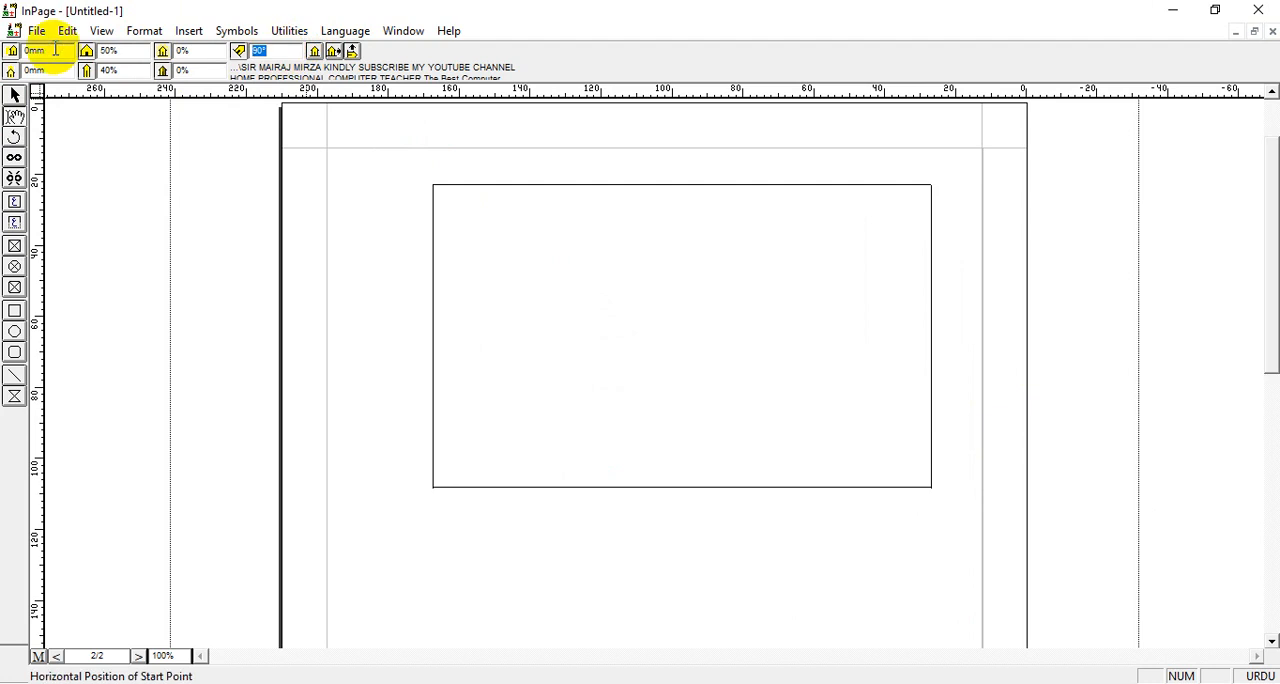
pyautogui.write('0')
pyautogui.press('Return')
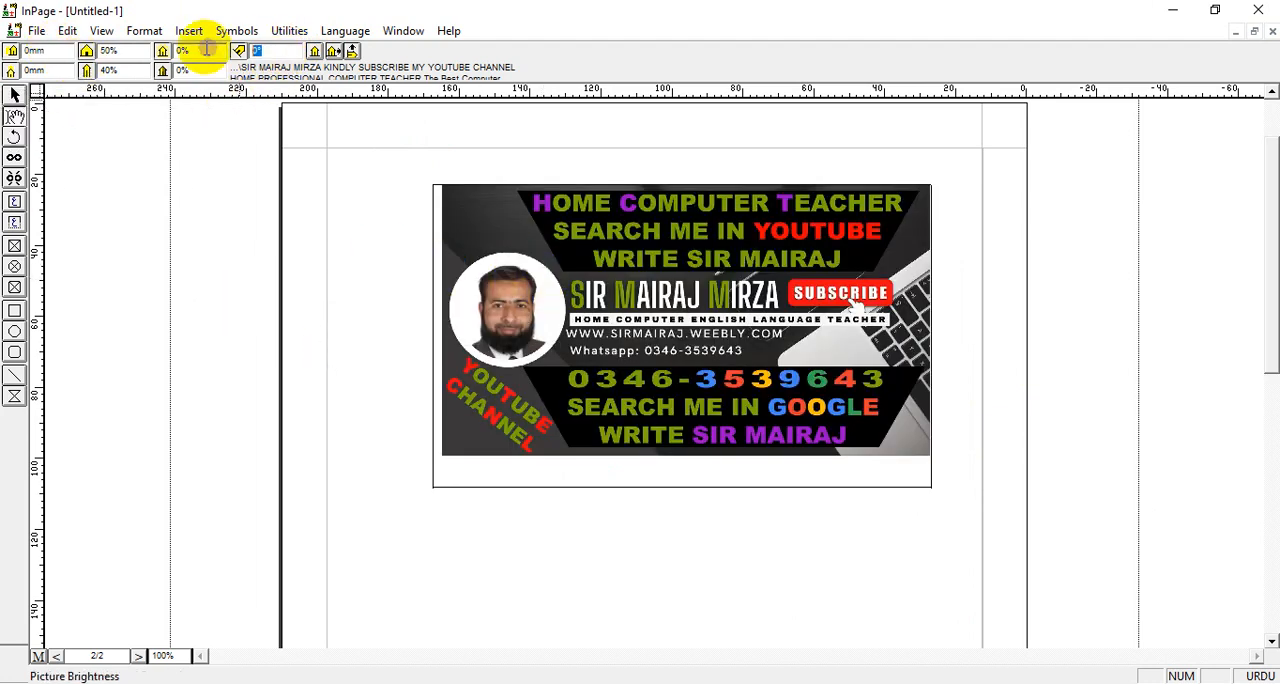
# Try a negative picture rotation of -45° and restore the angle to 0°
pyautogui.write('-45')
pyautogui.press('Return')
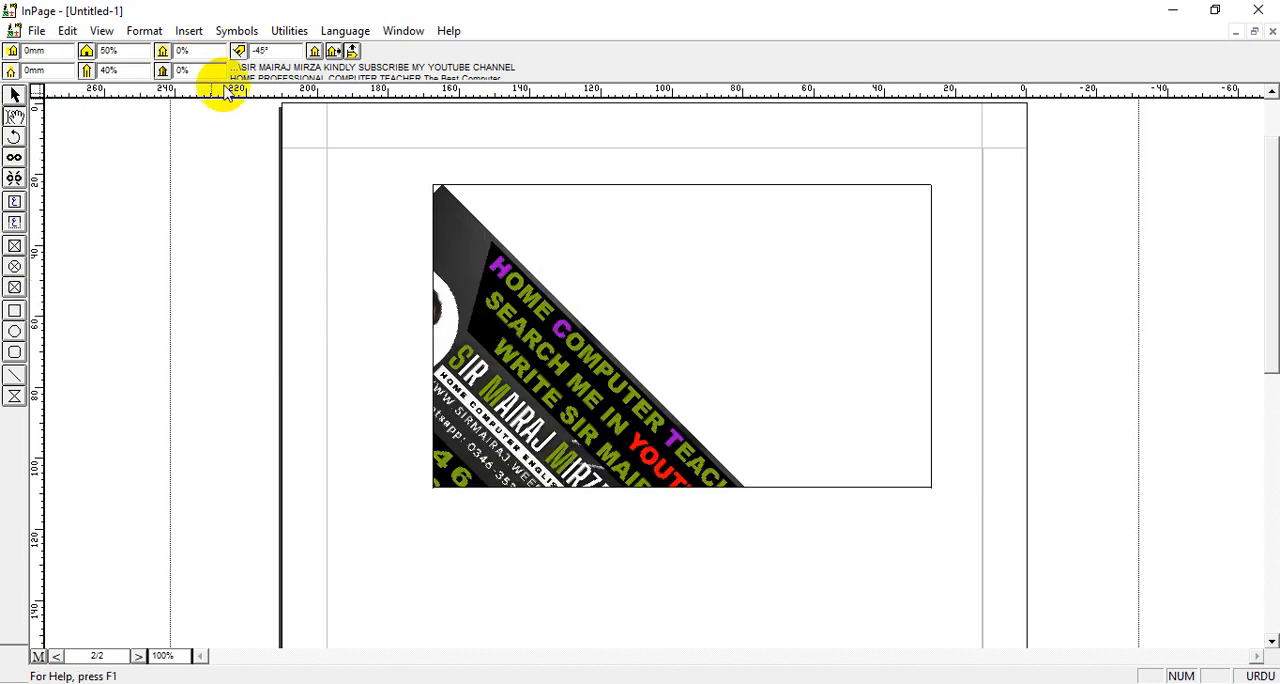
pyautogui.moveTo(281, 51); pyautogui.dragTo(214, 54)
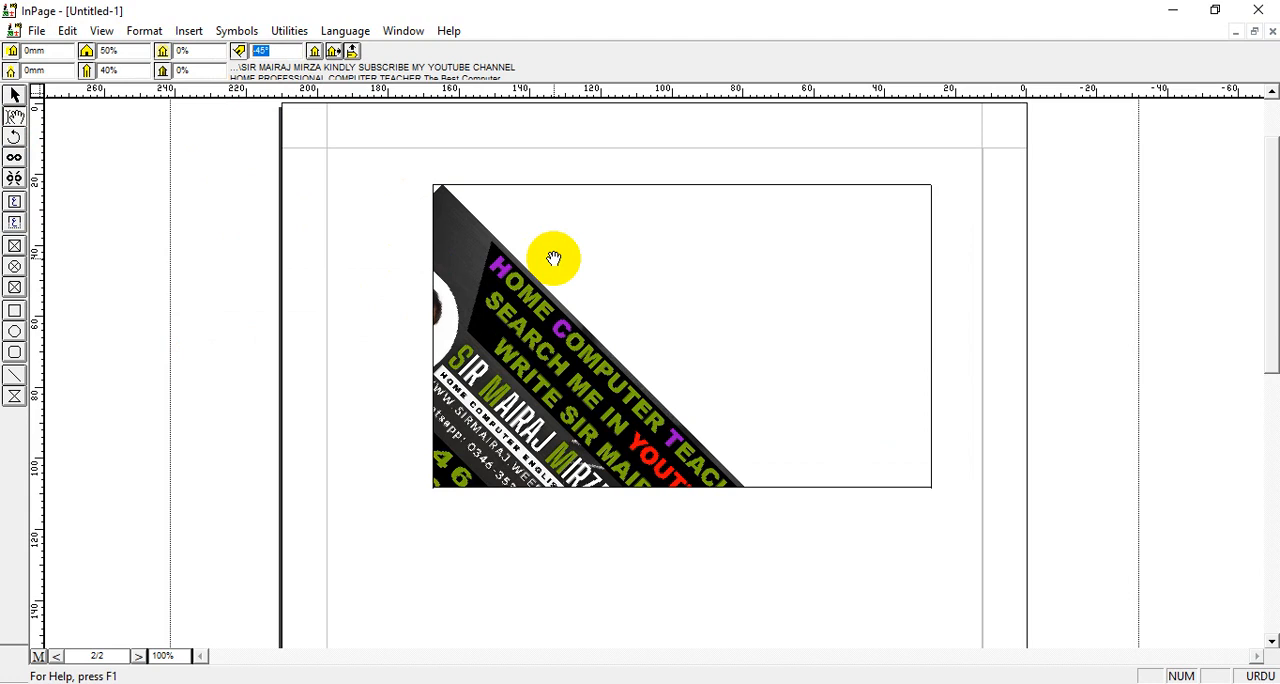
pyautogui.write('0')
pyautogui.press('Return')
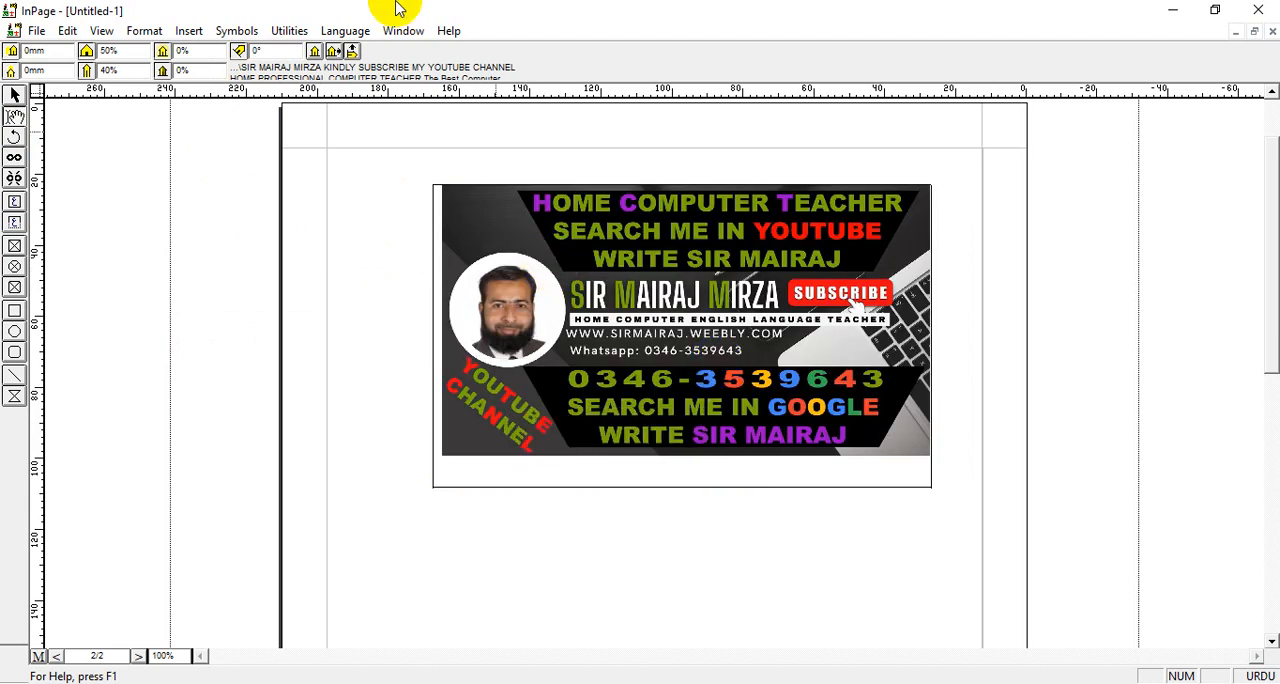
# Center align the picture inside its box
pyautogui.click(348, 193)
pyautogui.click(523, 212)
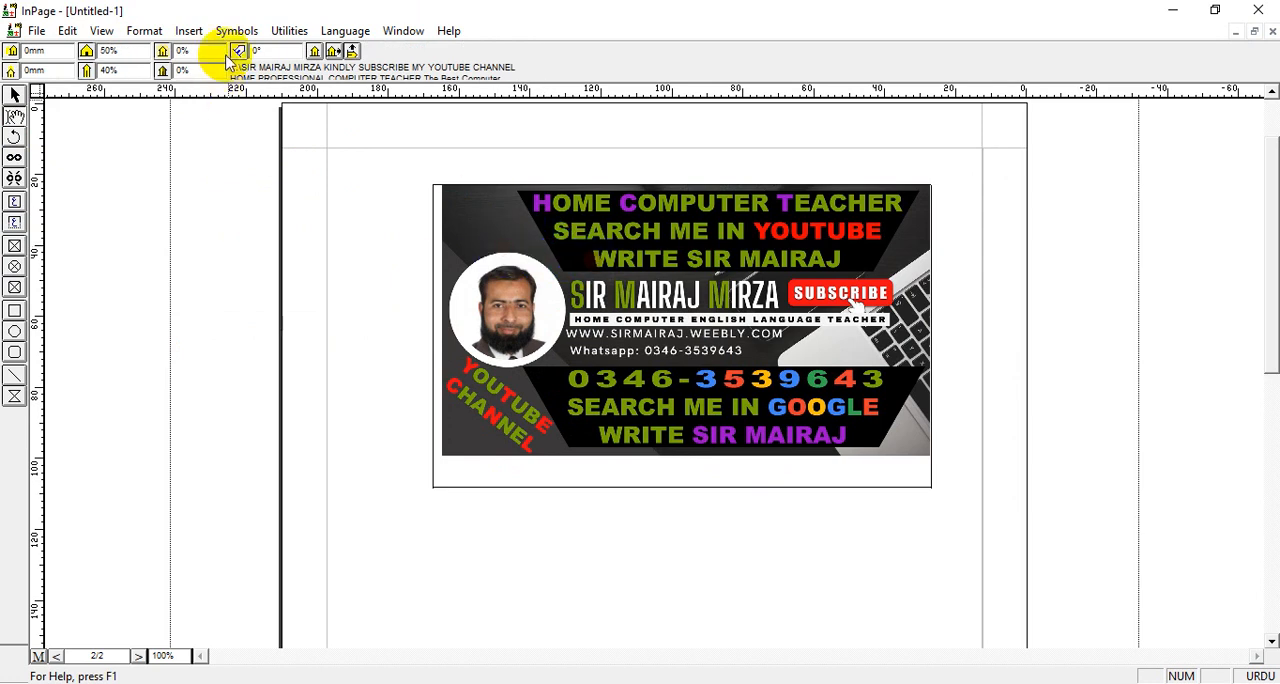
pyautogui.click(315, 52)
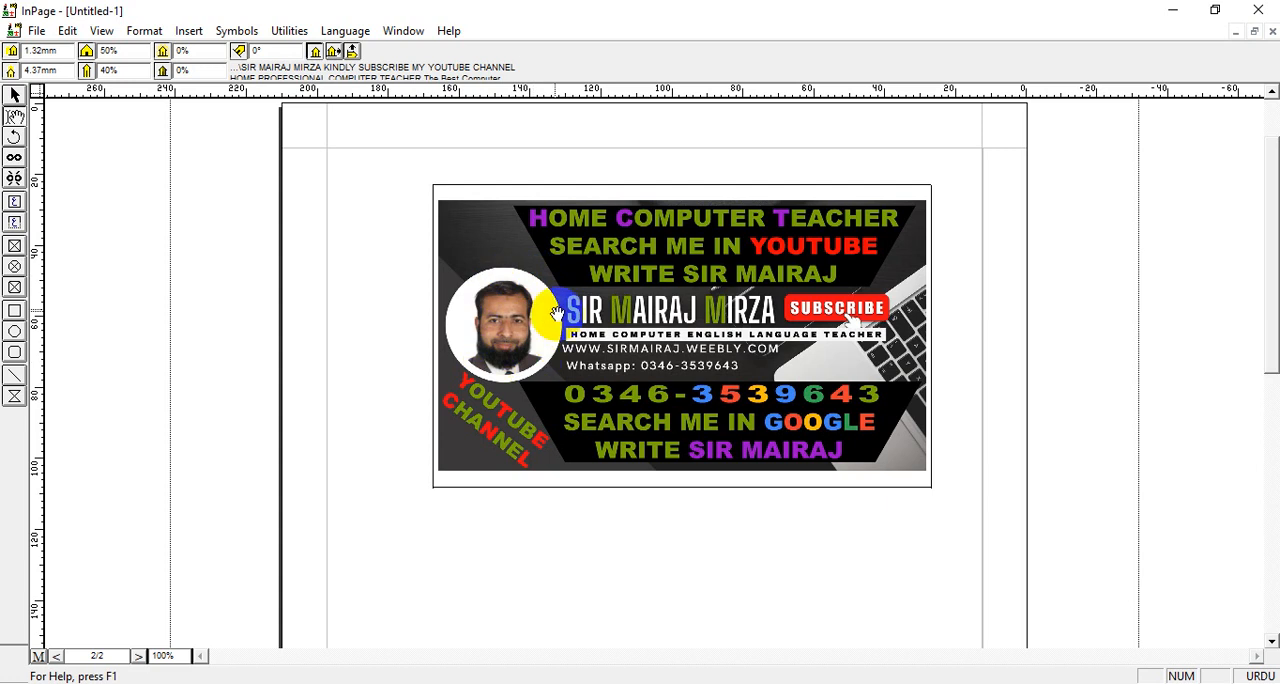
# Try flipping the picture horizontally and vertically, reverting each flip
pyautogui.click(334, 54)
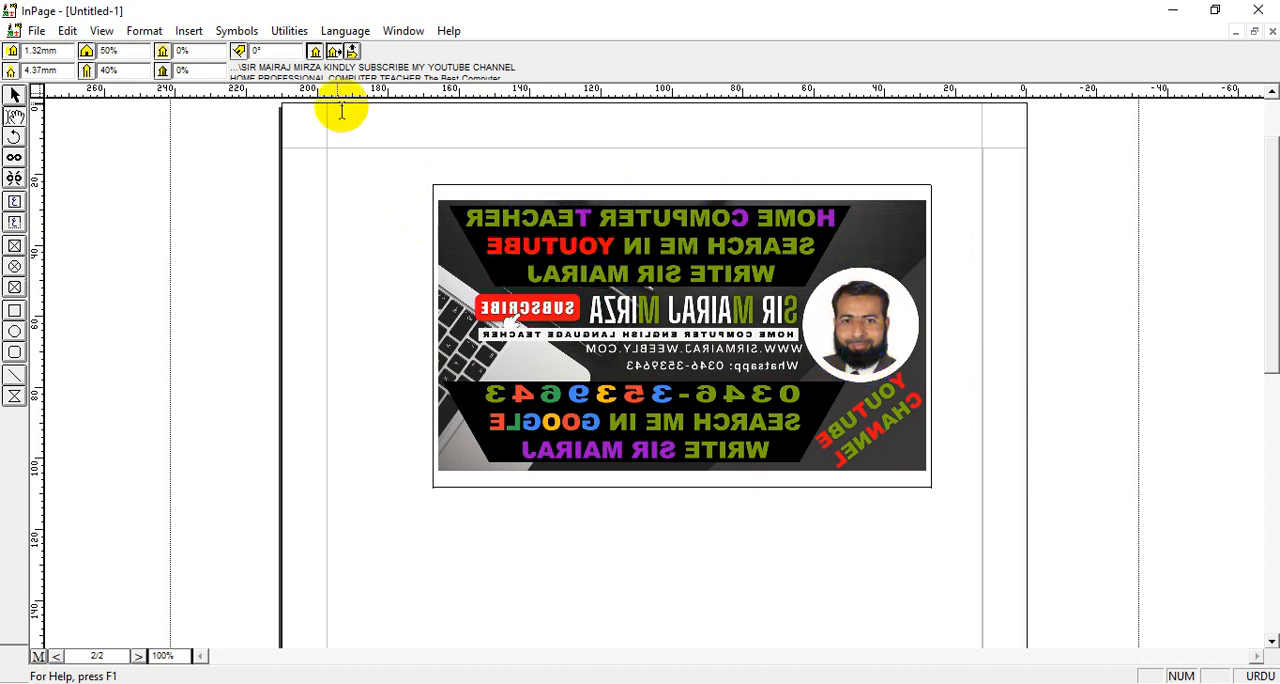
pyautogui.click(334, 52)
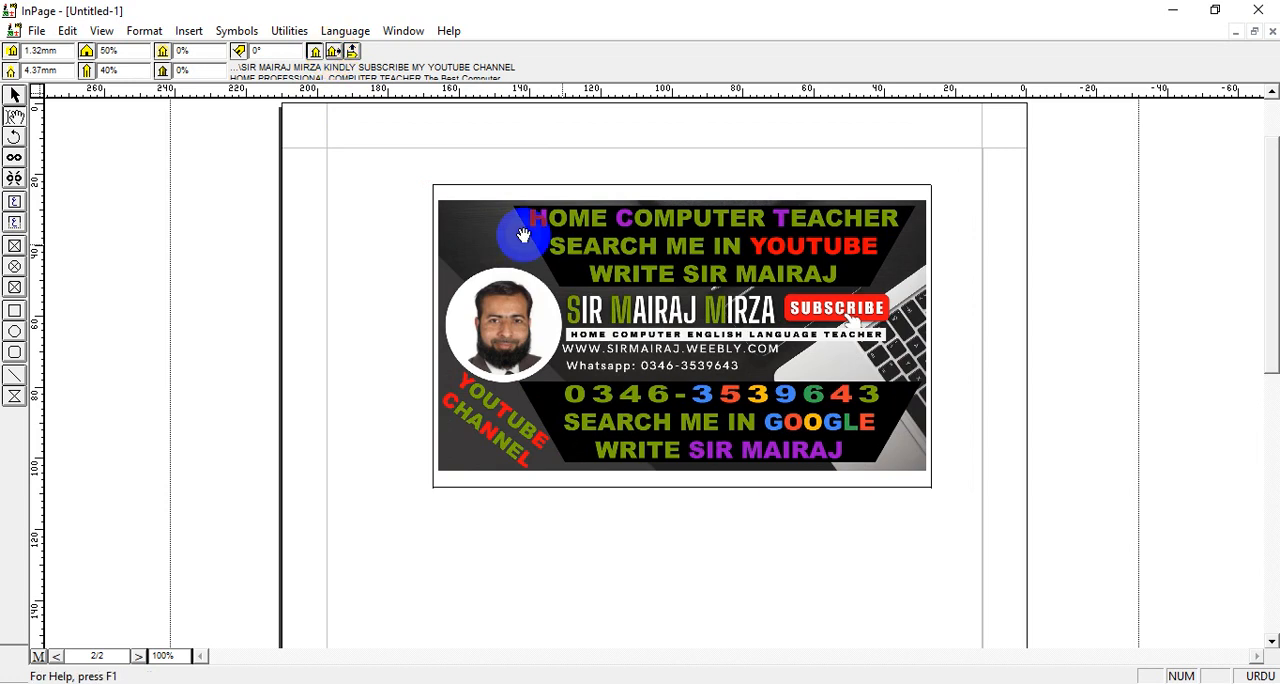
pyautogui.click(353, 52)
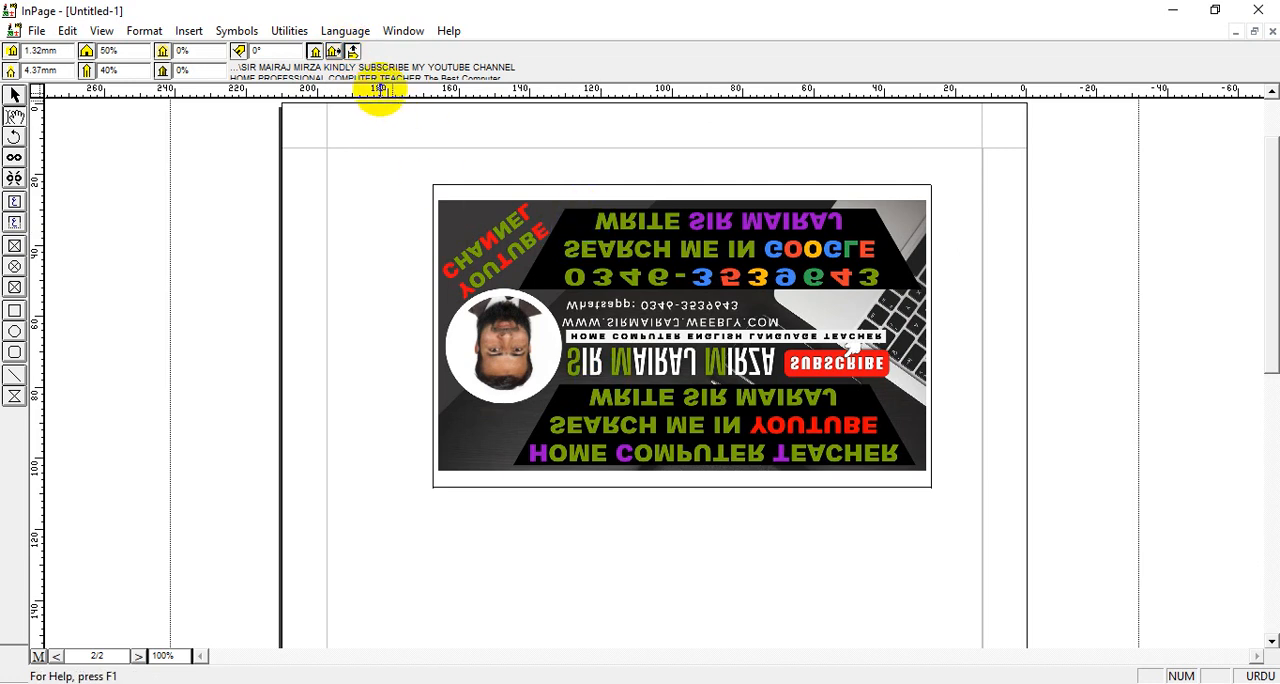
pyautogui.click(355, 55)
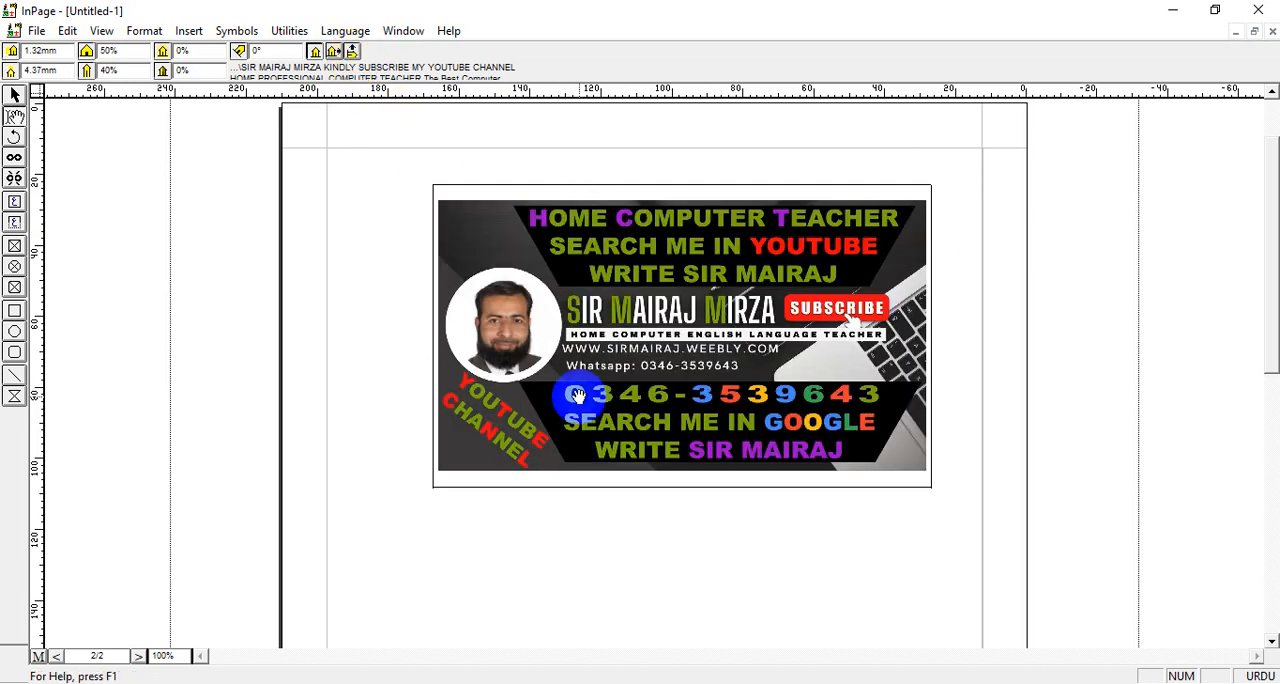
# Select the picture box, try gray and blue fills, and set its fill color to cyan
pyautogui.click(14, 96)
pyautogui.click(632, 302)
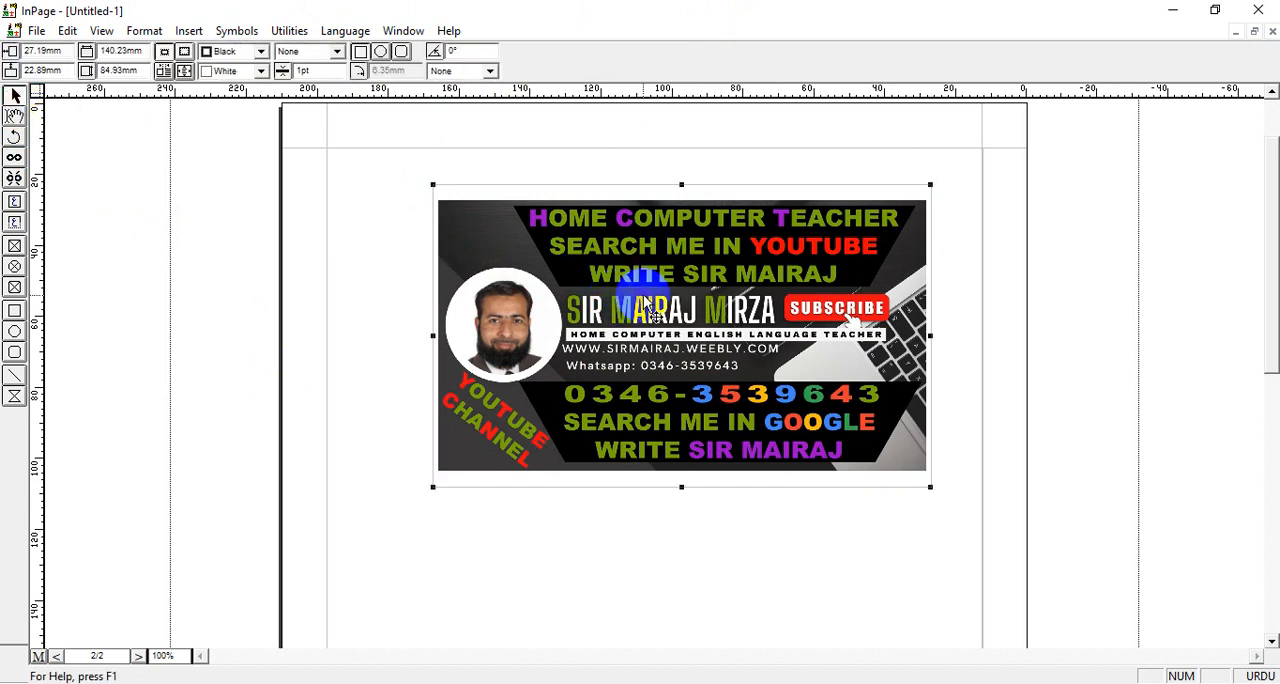
pyautogui.click(690, 277)
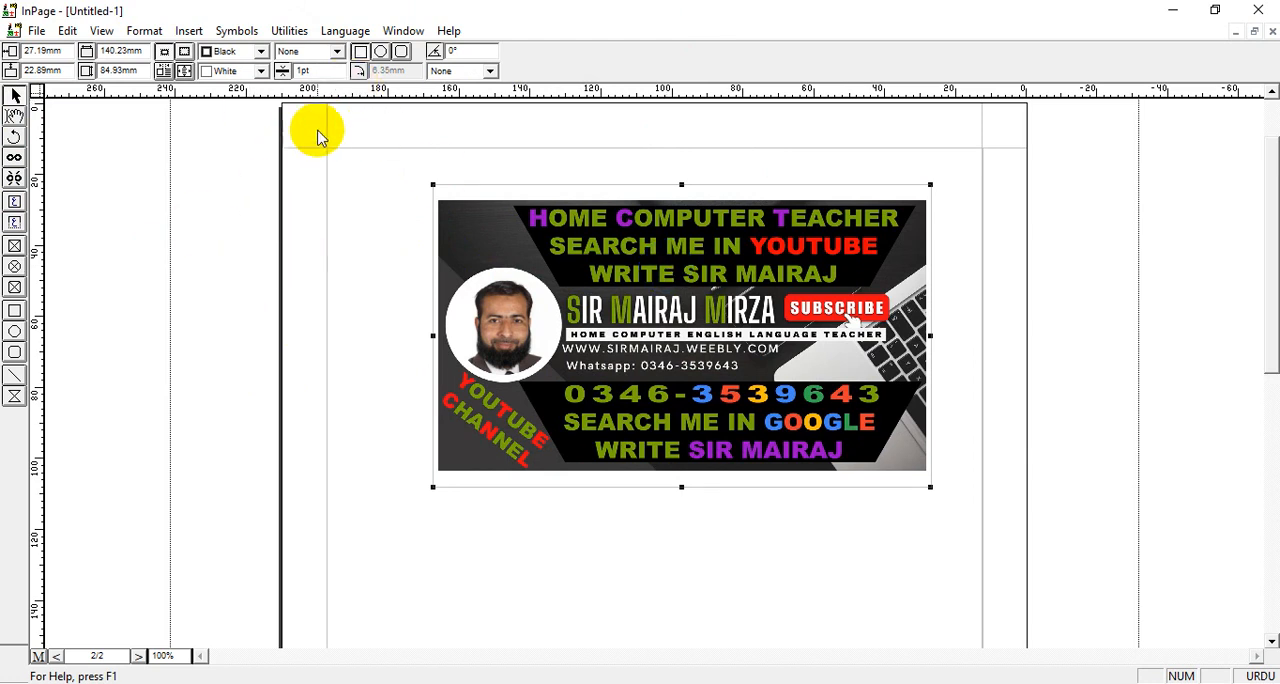
pyautogui.click(259, 70)
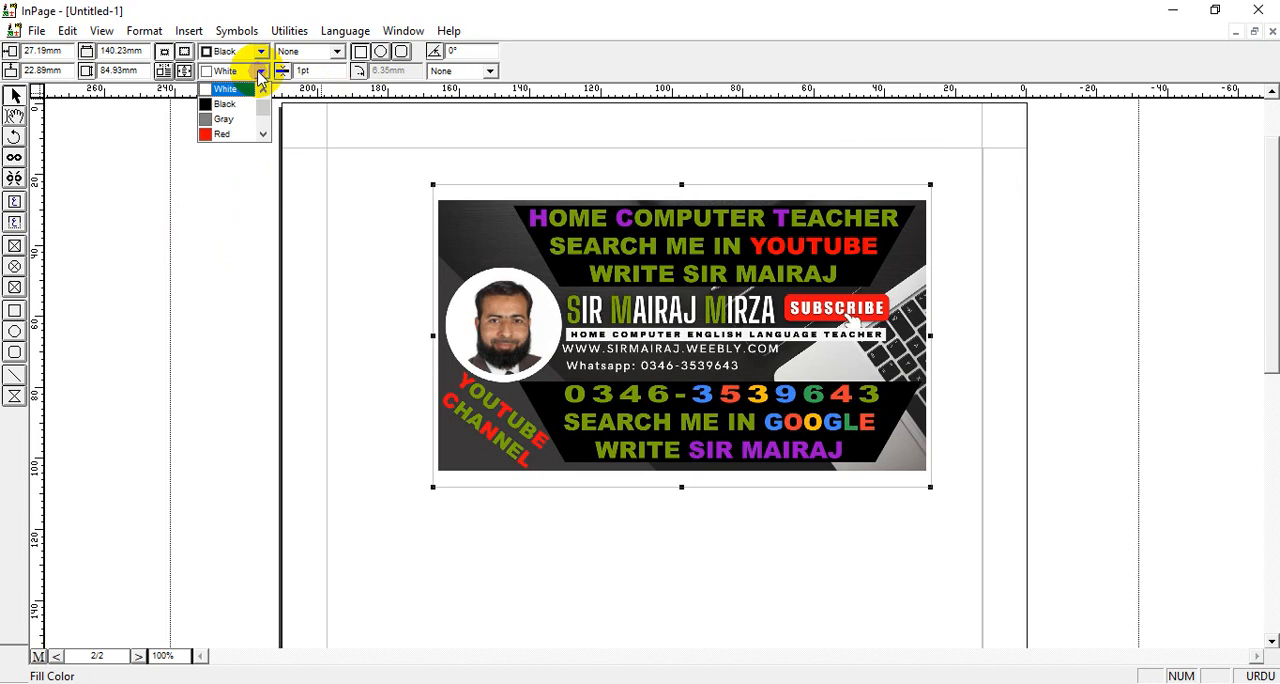
pyautogui.click(222, 120)
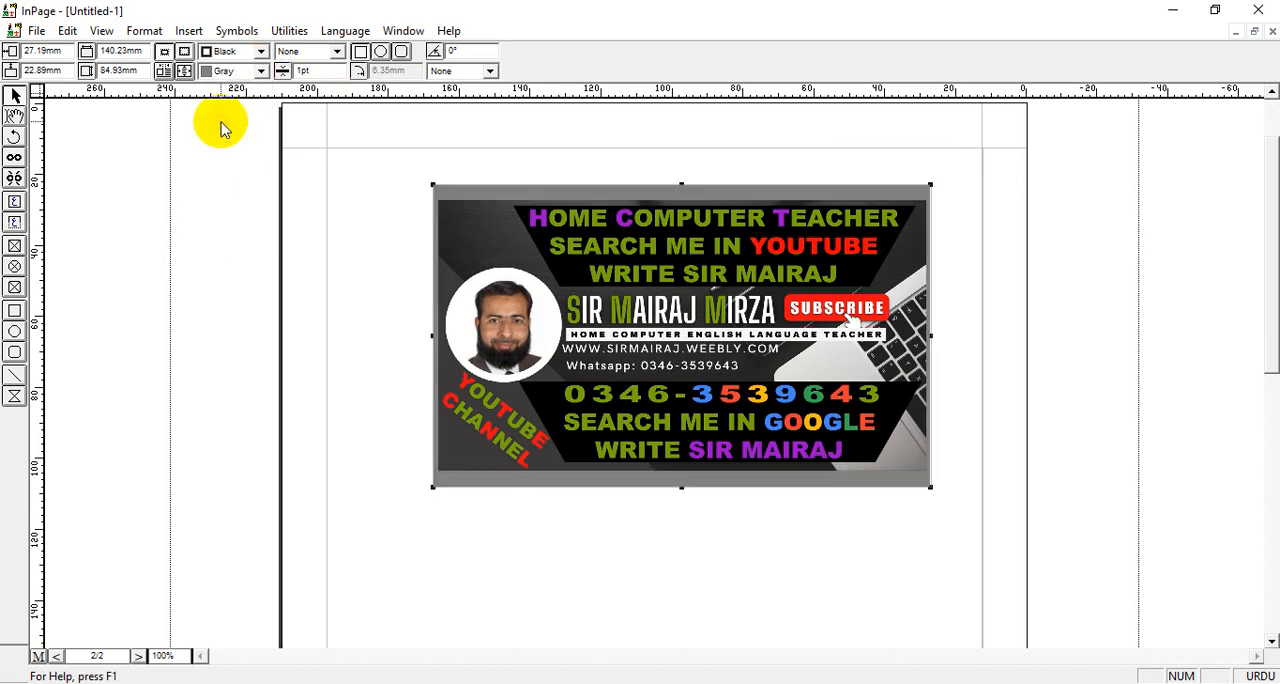
pyautogui.click(250, 72)
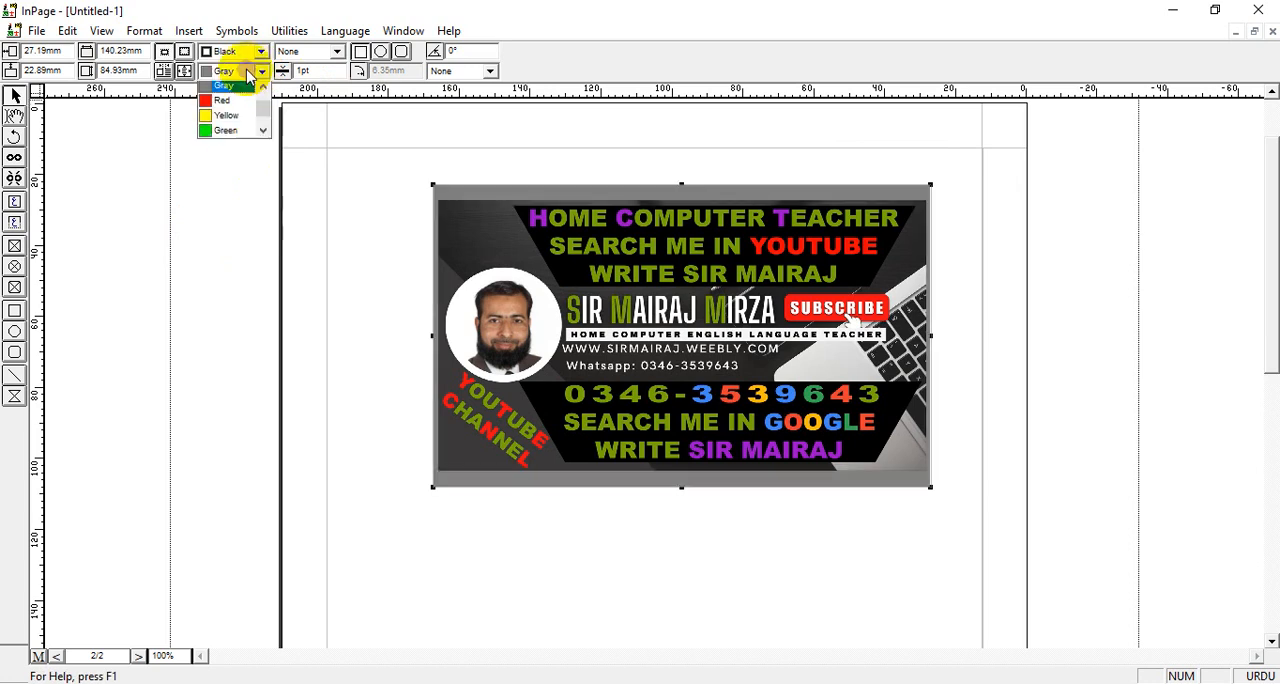
pyautogui.click(263, 132)
pyautogui.click(263, 132)
pyautogui.click(263, 132)
pyautogui.click(216, 119)
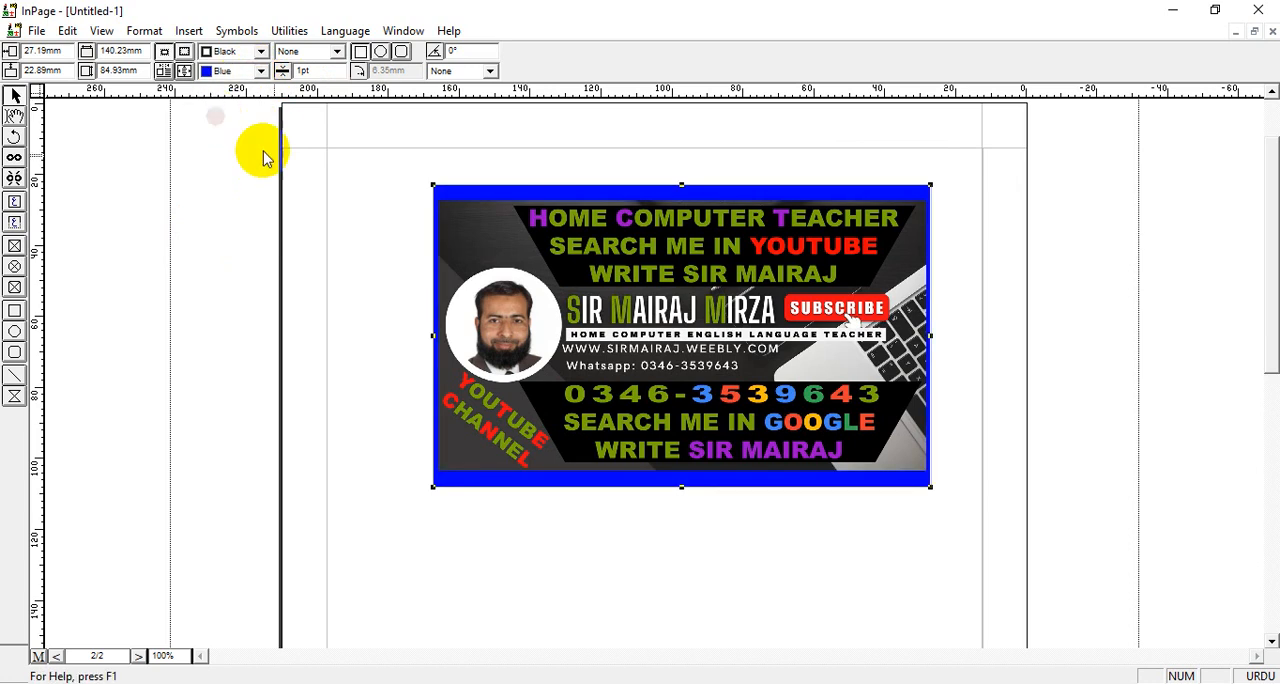
pyautogui.click(260, 71)
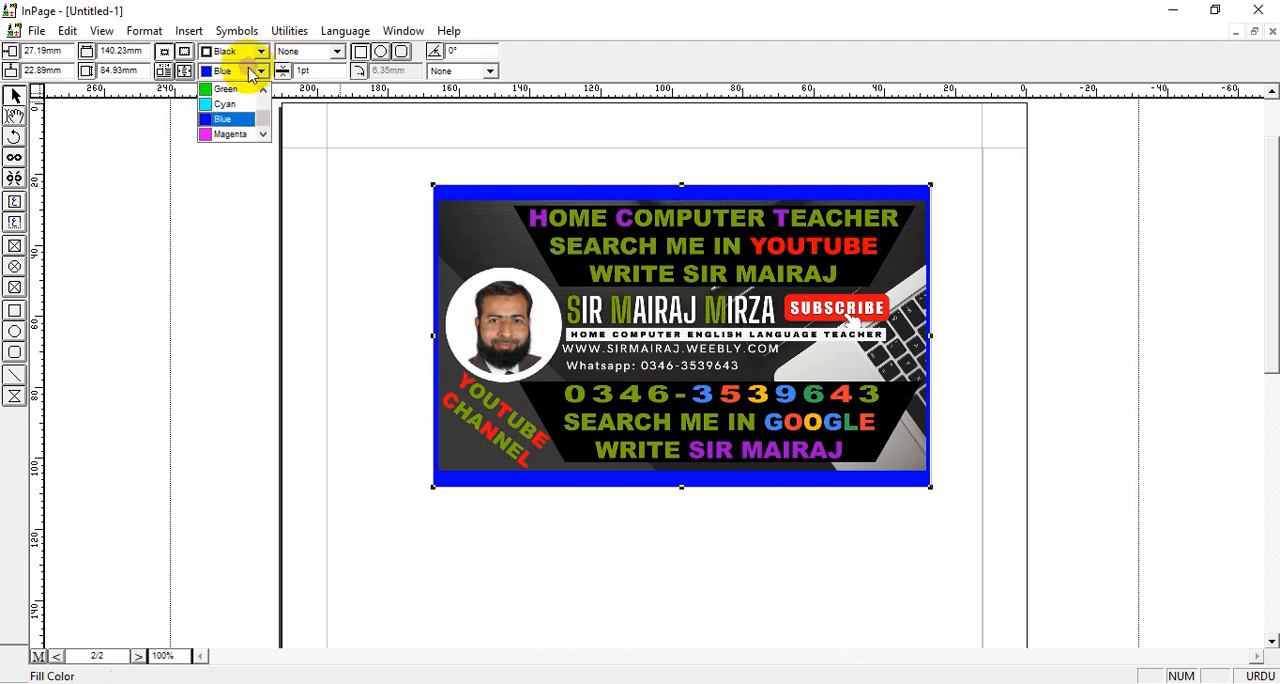
pyautogui.click(237, 105)
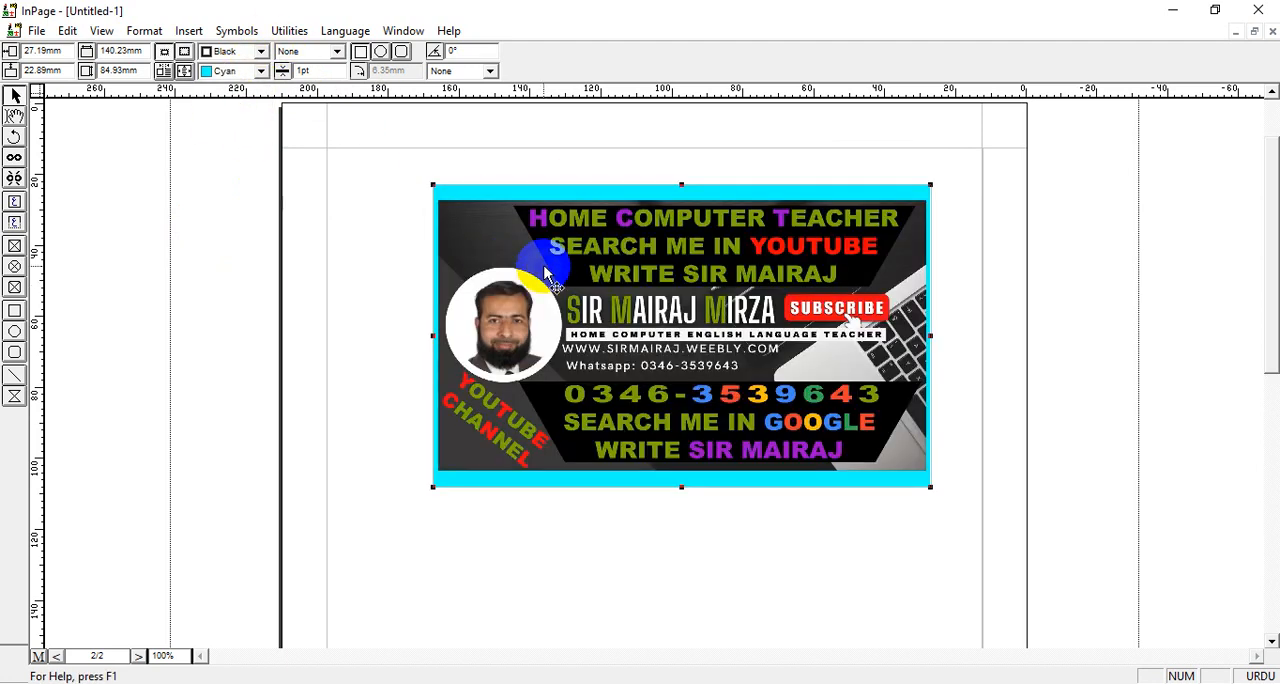
# Apply the solid line border pattern to the picture box
pyautogui.click(337, 52)
pyautogui.click(310, 88)
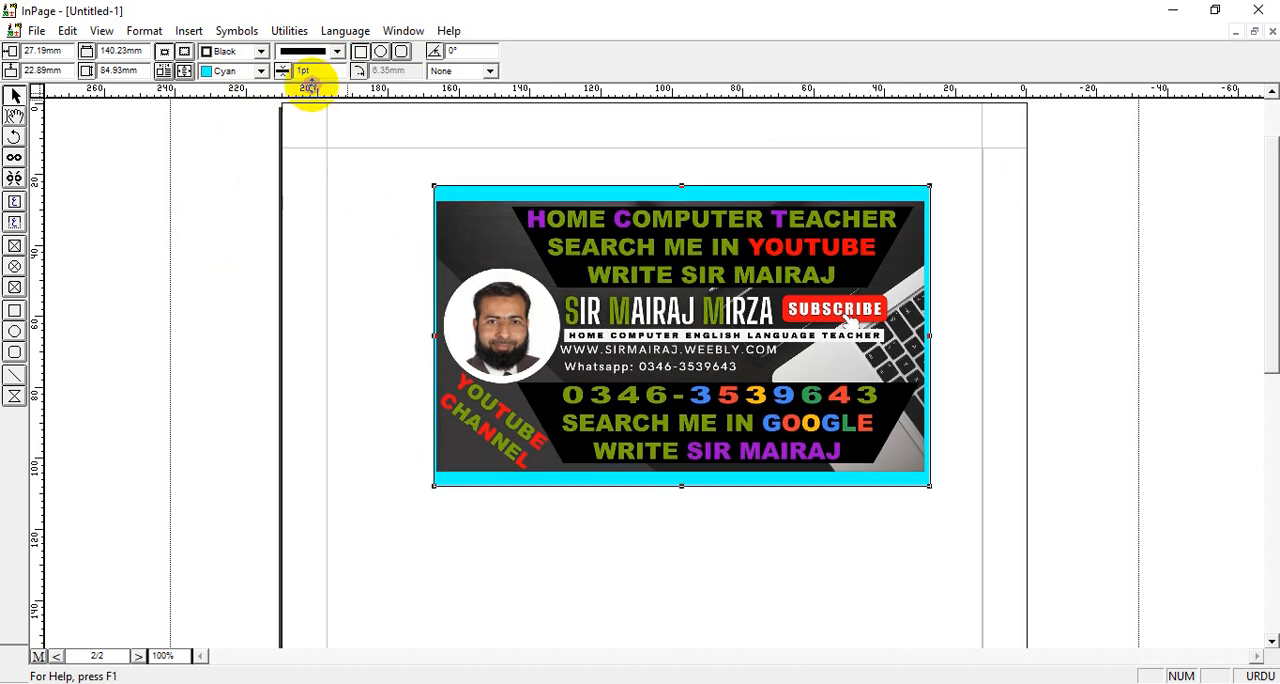
# Set the picture box's border width to 3 pt
pyautogui.doubleClick(314, 72)
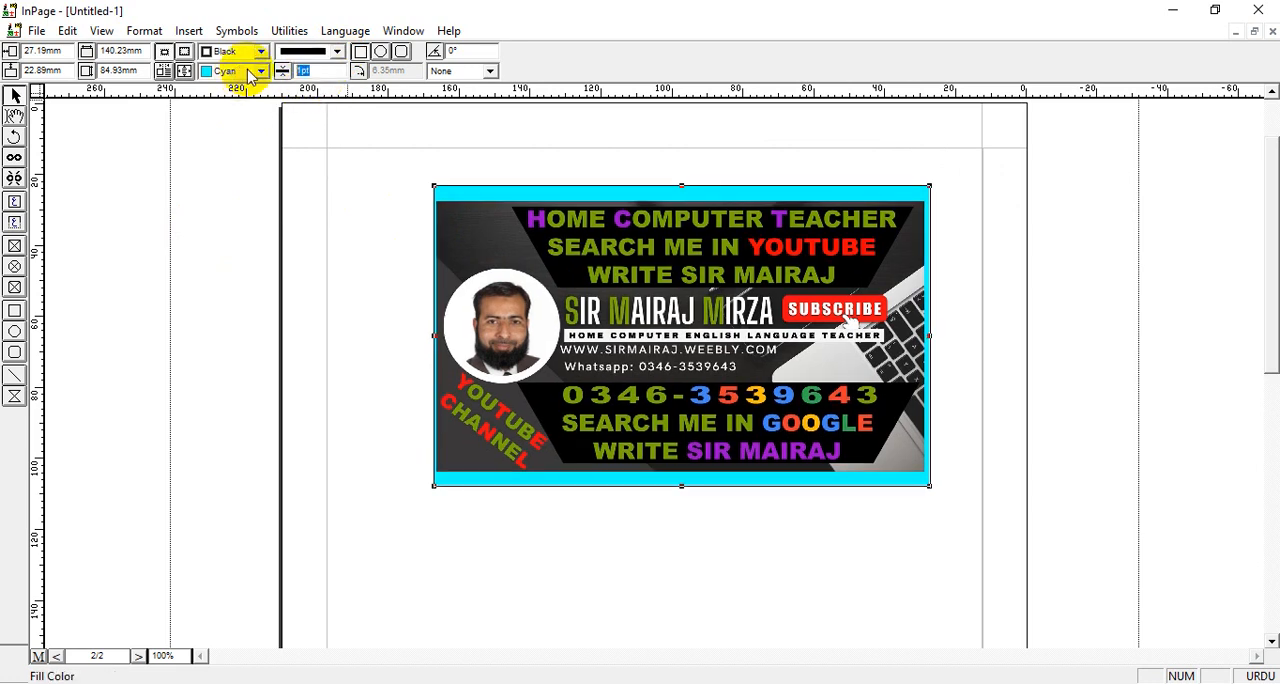
pyautogui.write('3')
pyautogui.press('Return')
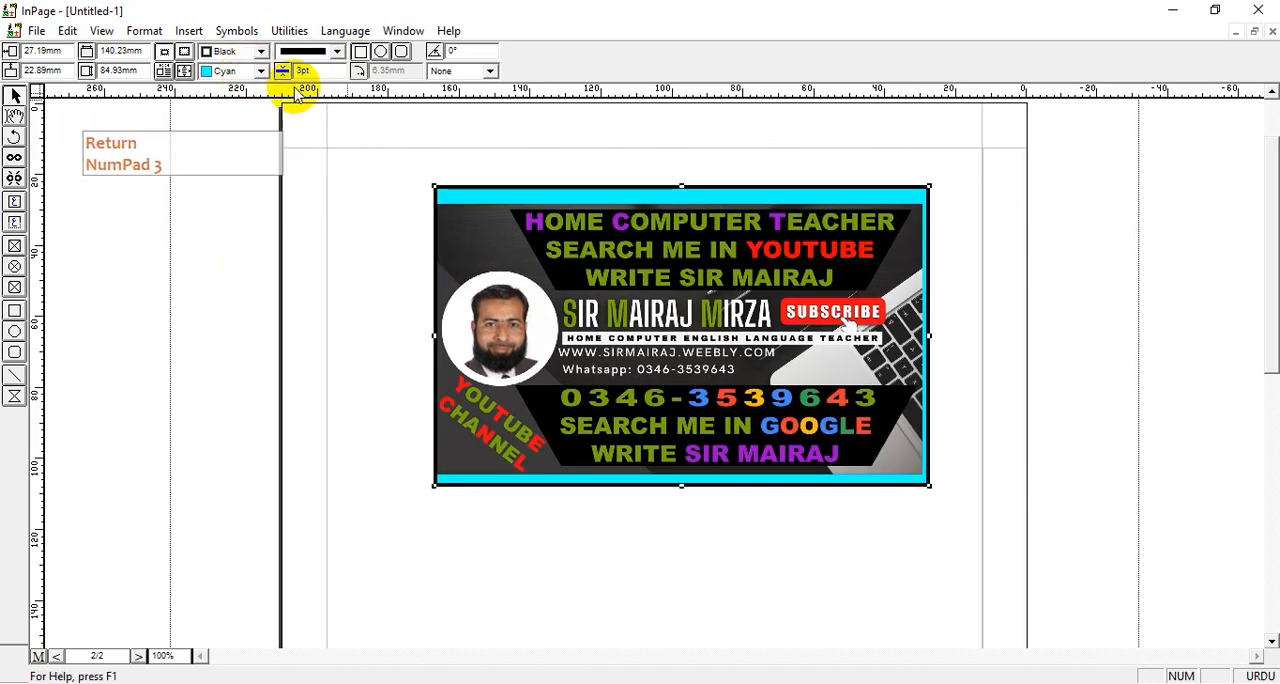
# Try red as the picture box's border color, and set it to blue
pyautogui.click(260, 51)
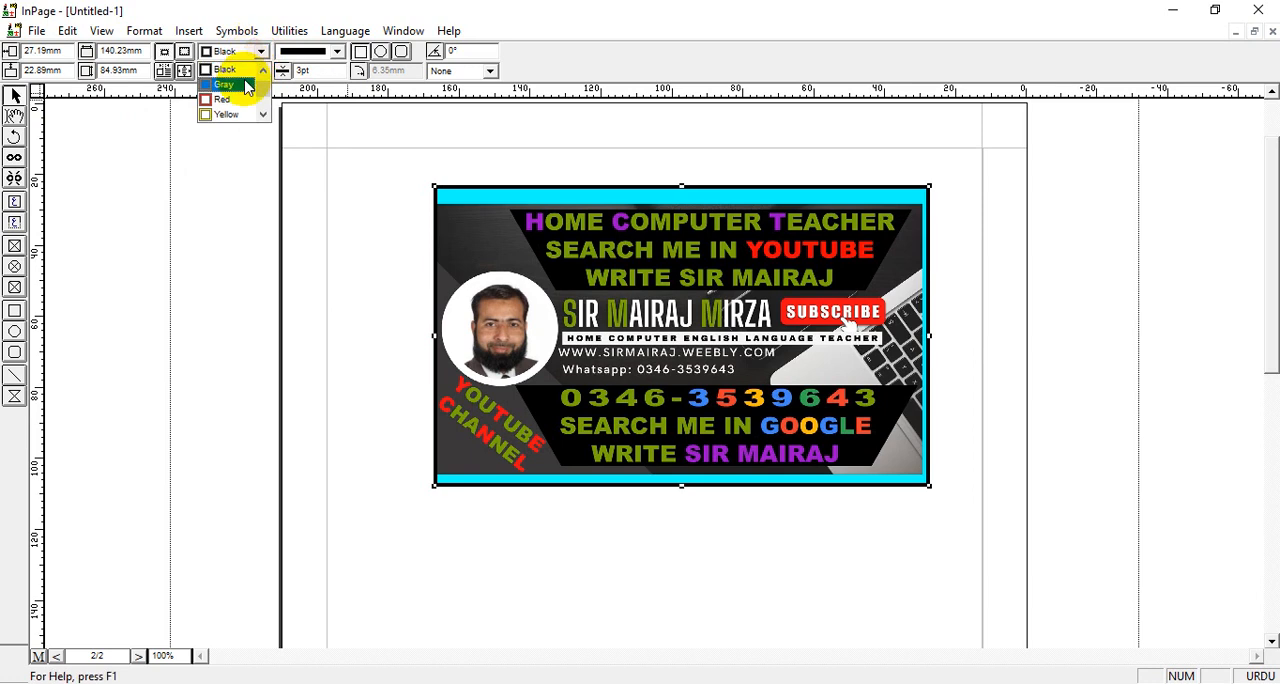
pyautogui.click(221, 99)
pyautogui.click(261, 52)
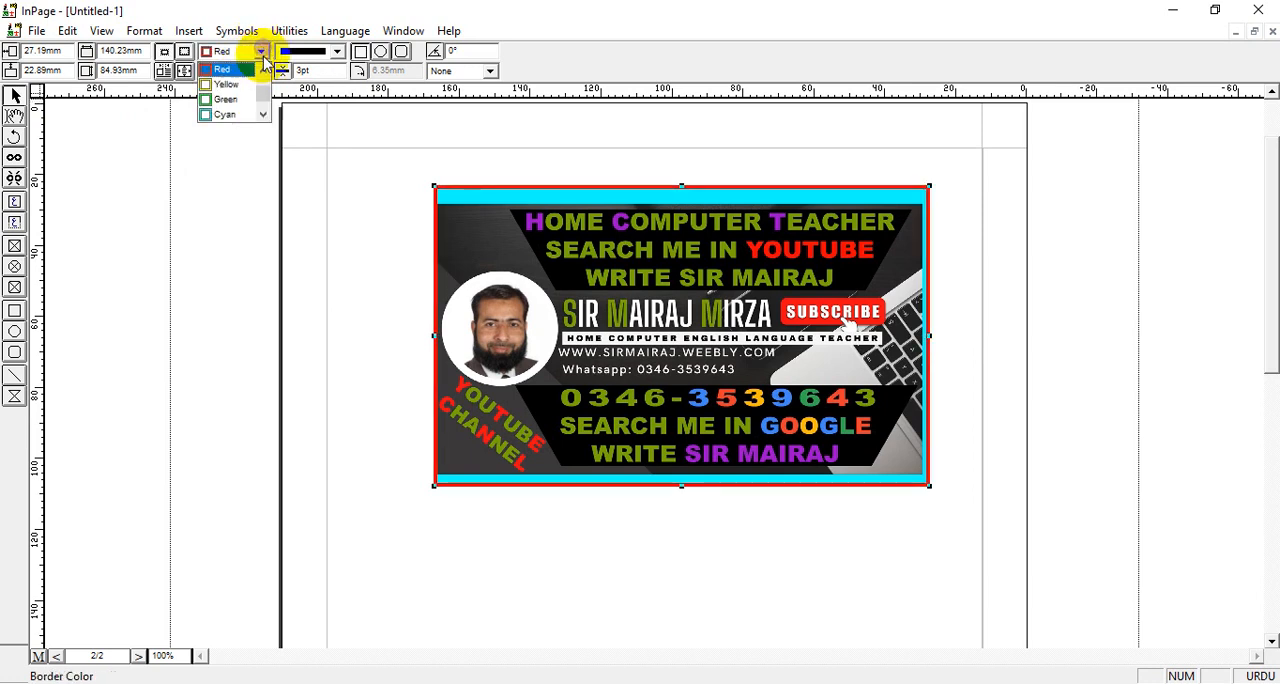
pyautogui.click(264, 116)
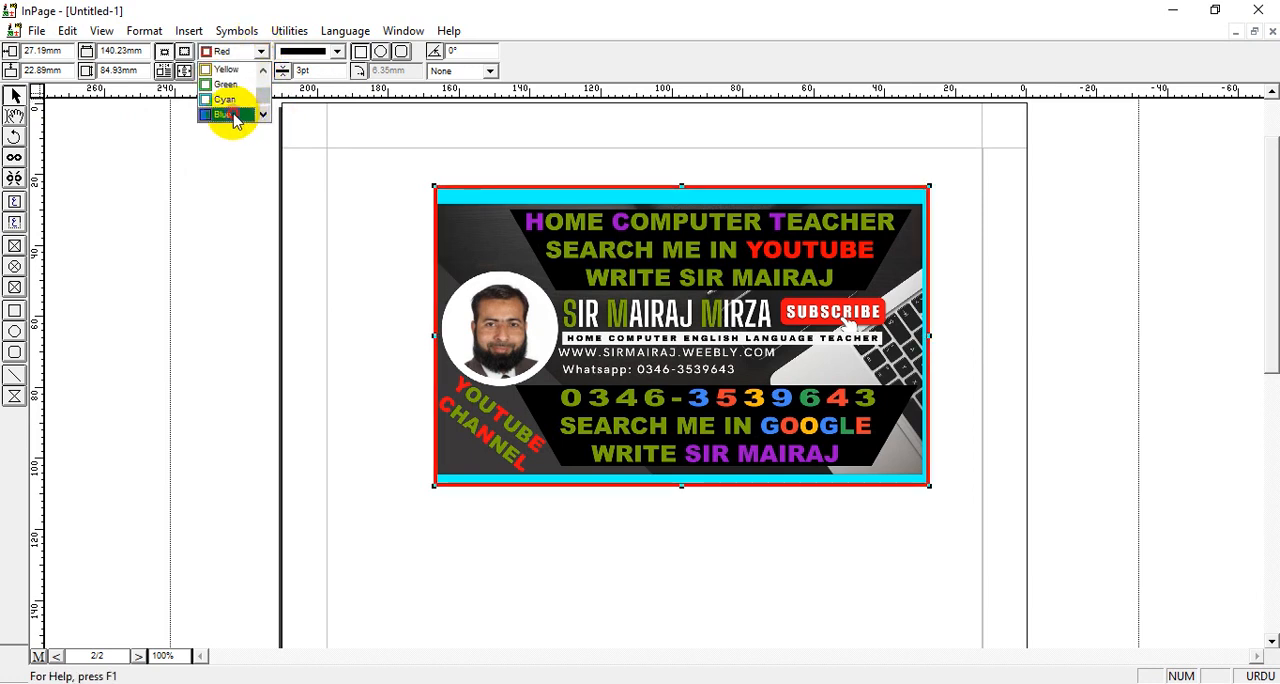
pyautogui.click(232, 116)
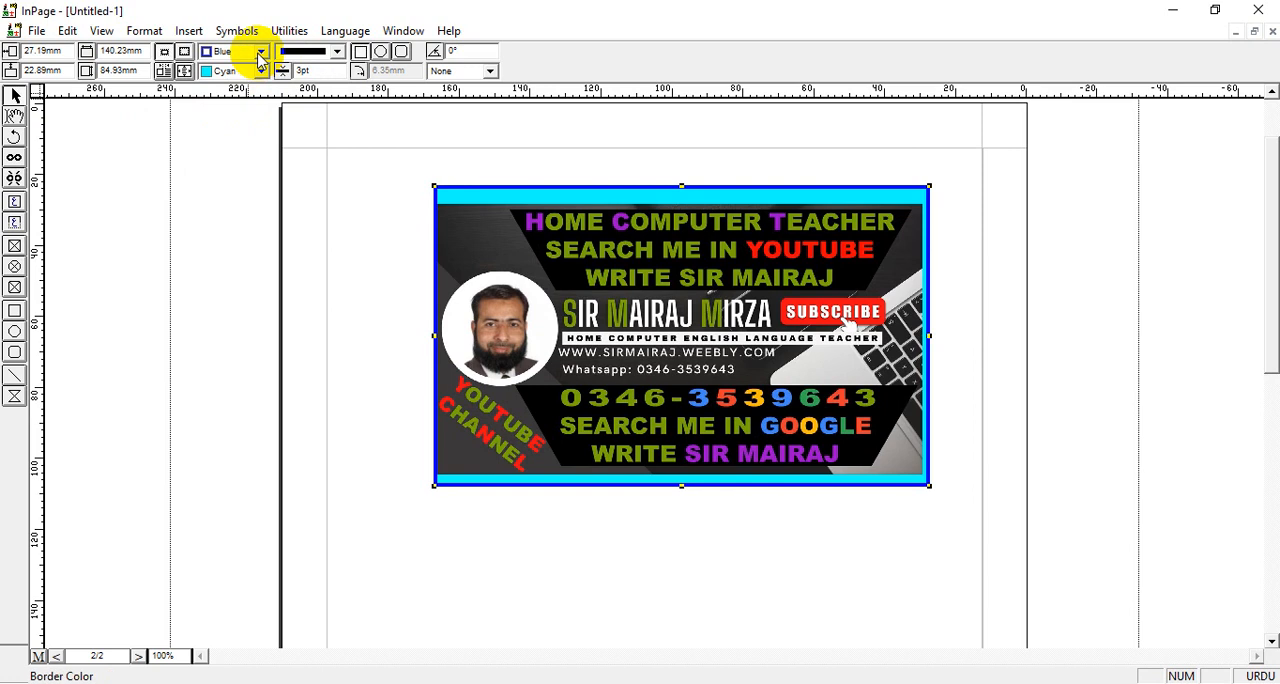
# Try the dashed, double-line and dash-dot border patterns on the picture box
pyautogui.click(337, 52)
pyautogui.click(309, 94)
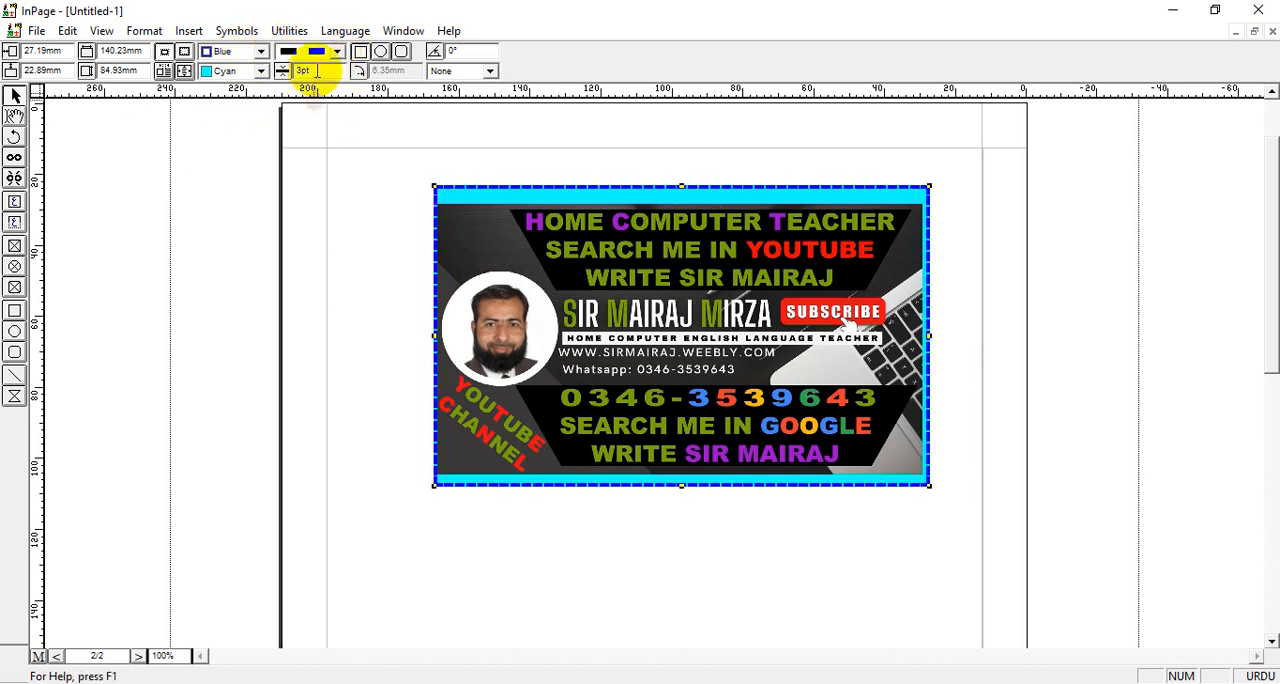
pyautogui.click(337, 52)
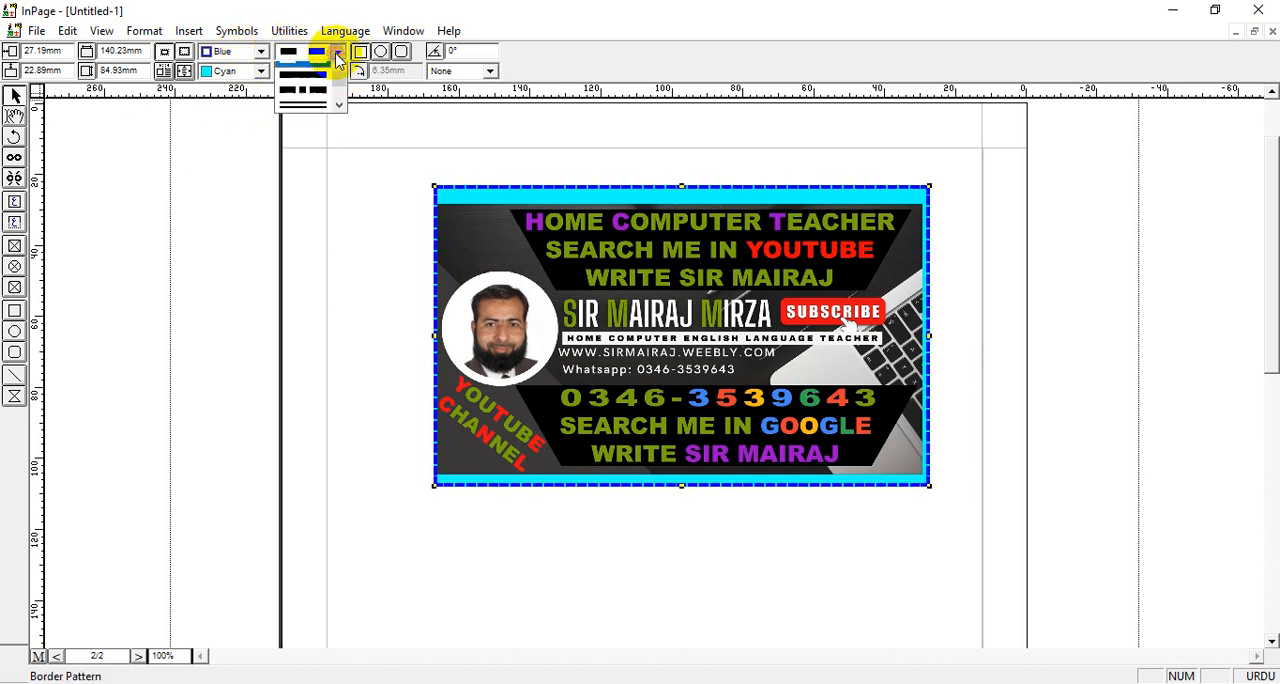
pyautogui.click(322, 106)
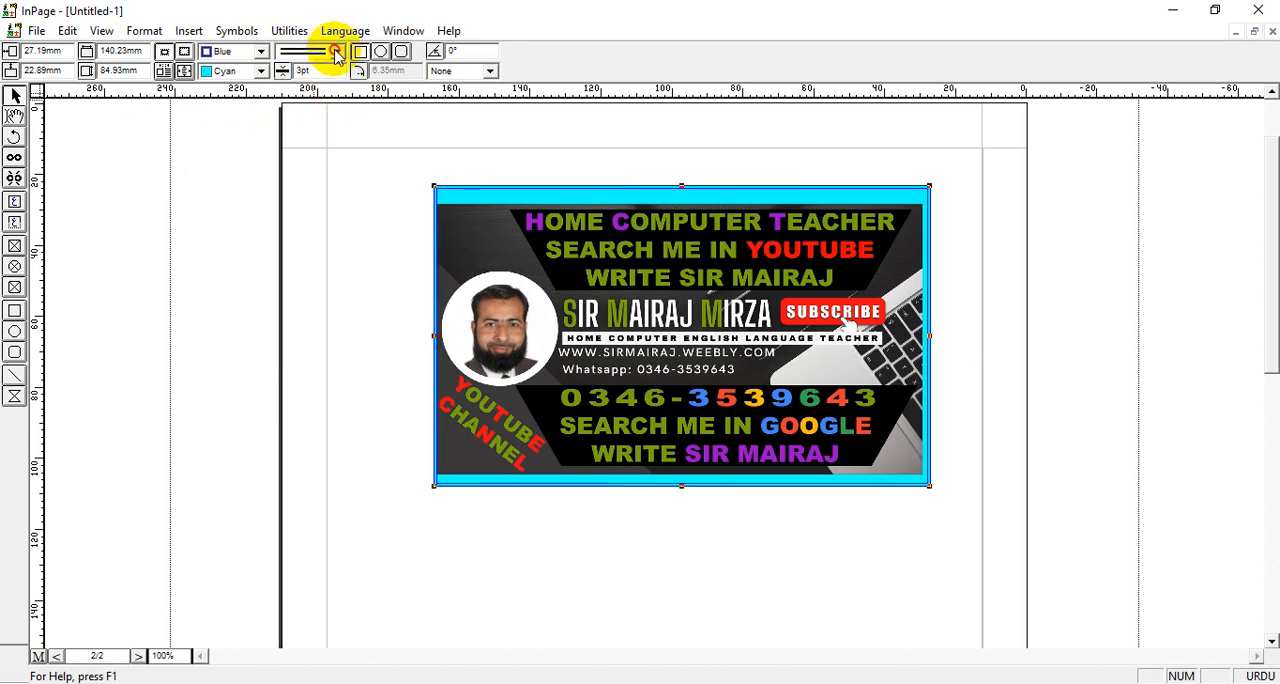
pyautogui.click(337, 52)
pyautogui.click(339, 71)
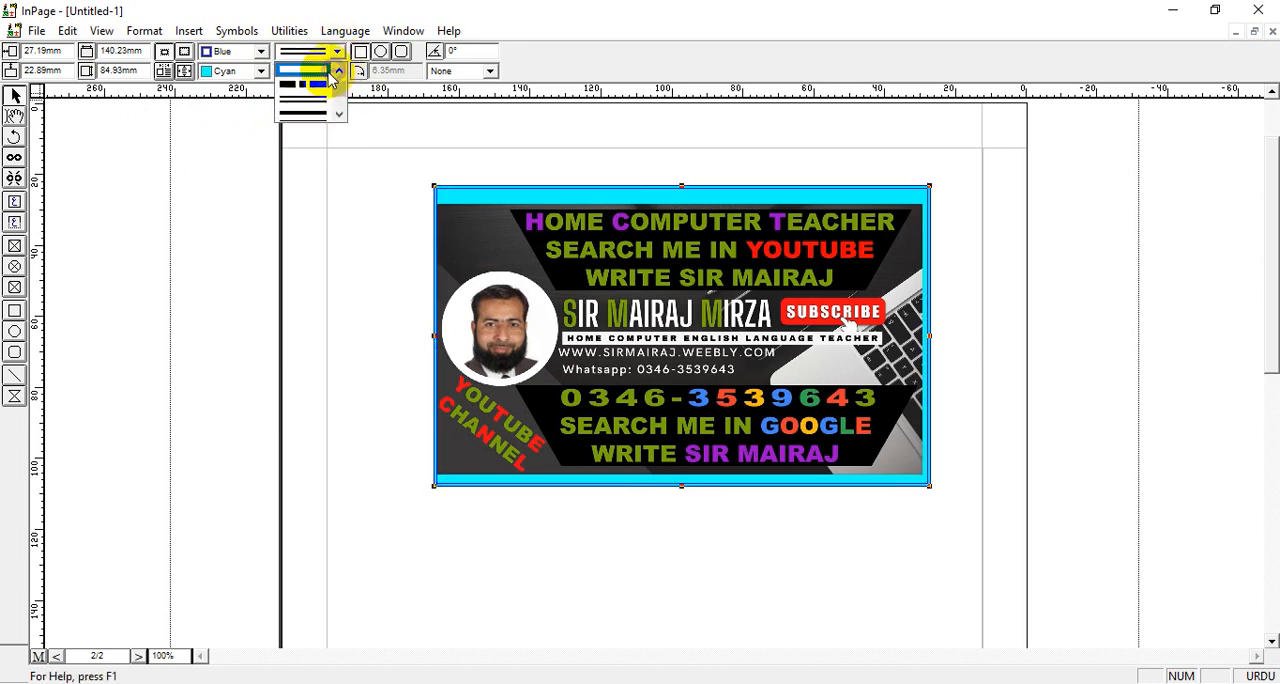
pyautogui.click(312, 83)
# Set the picture box's border width to 5 pt
pyautogui.click(326, 70)
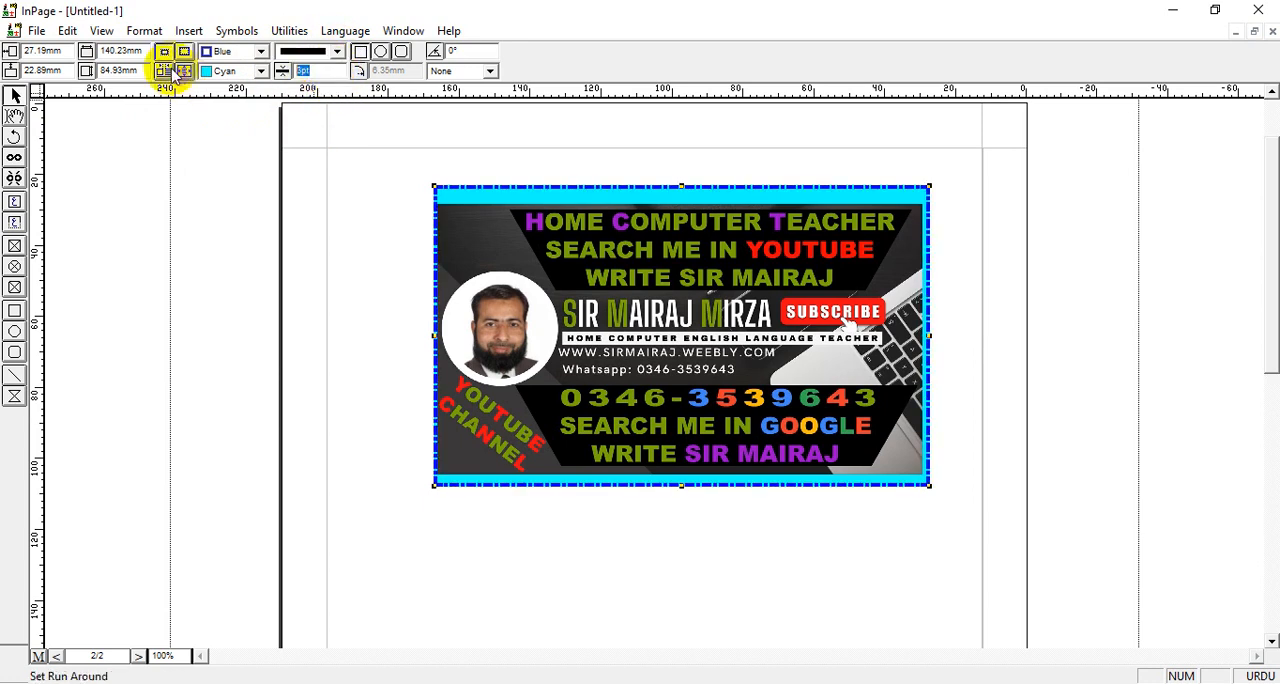
pyautogui.write('5')
pyautogui.press('Return')
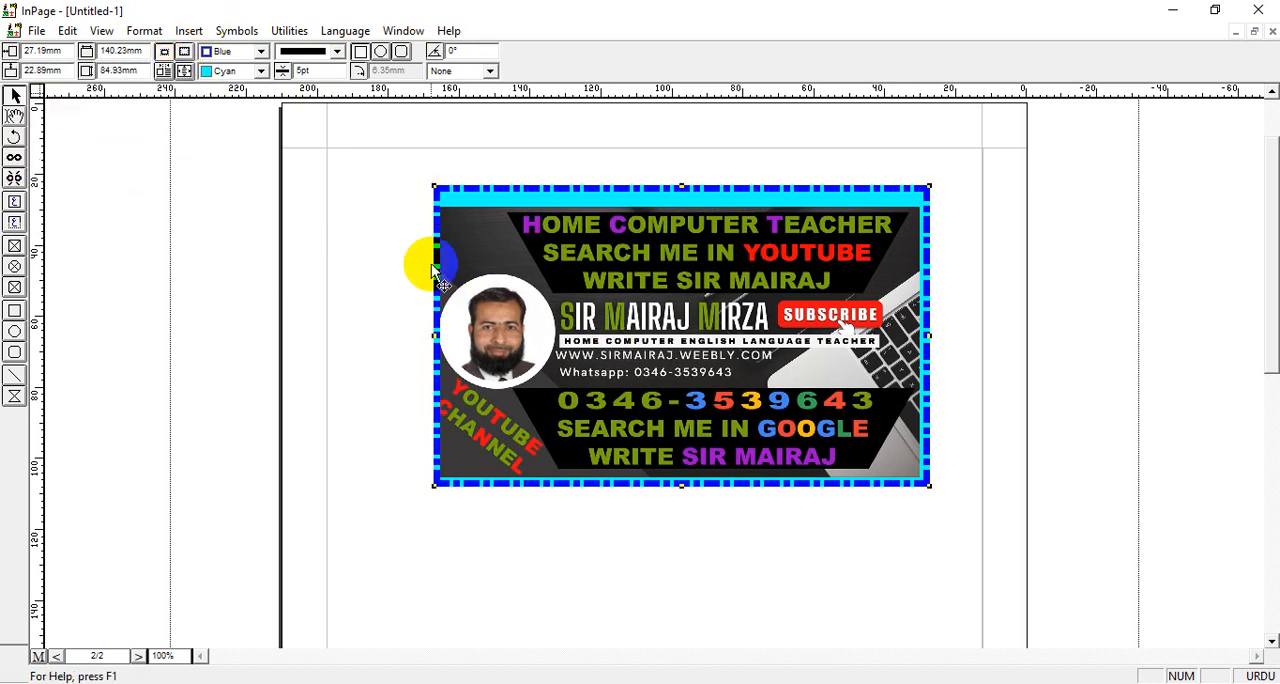
# Try the diamond and crosshatch border patterns, and apply the dashed pattern to the picture box
pyautogui.click(337, 51)
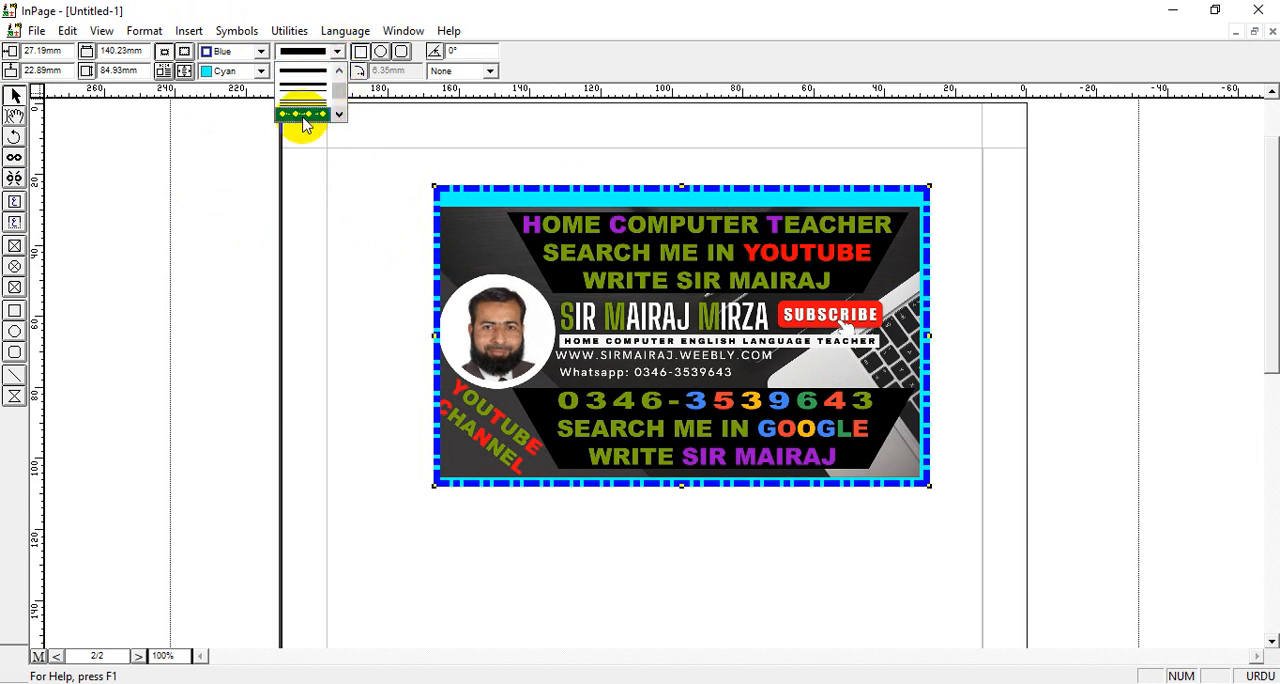
pyautogui.click(303, 115)
pyautogui.click(337, 52)
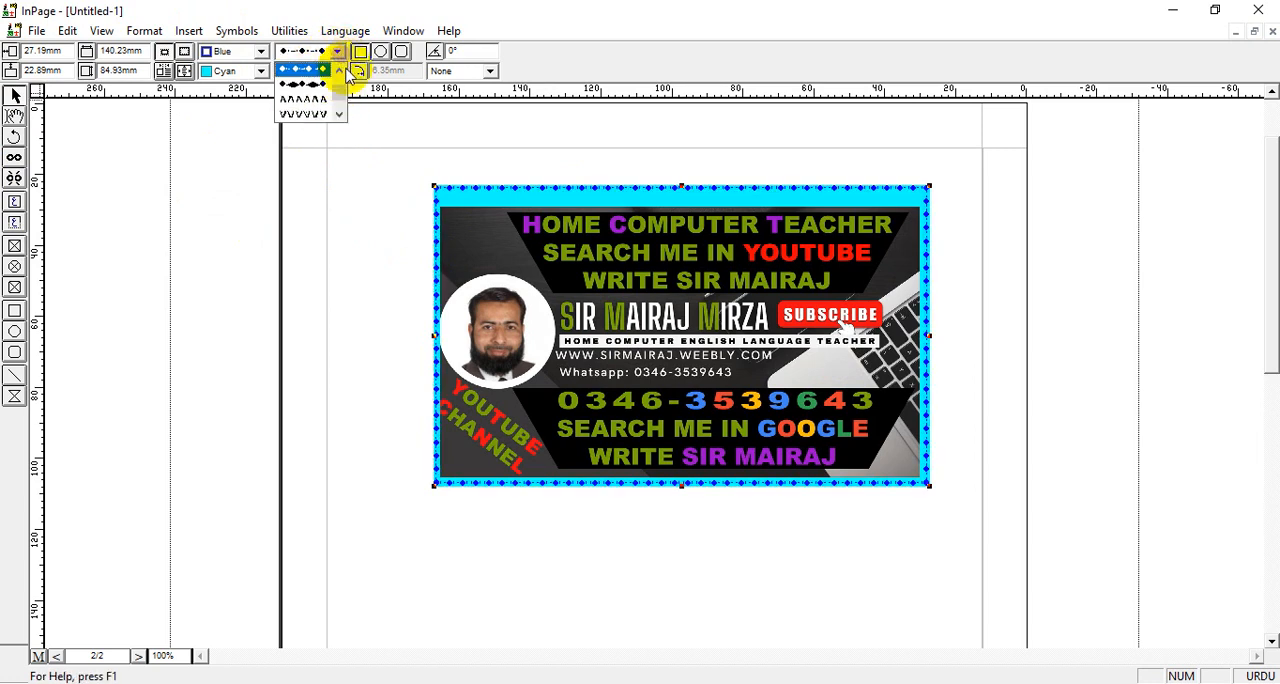
pyautogui.moveTo(346, 90); pyautogui.dragTo(342, 96)
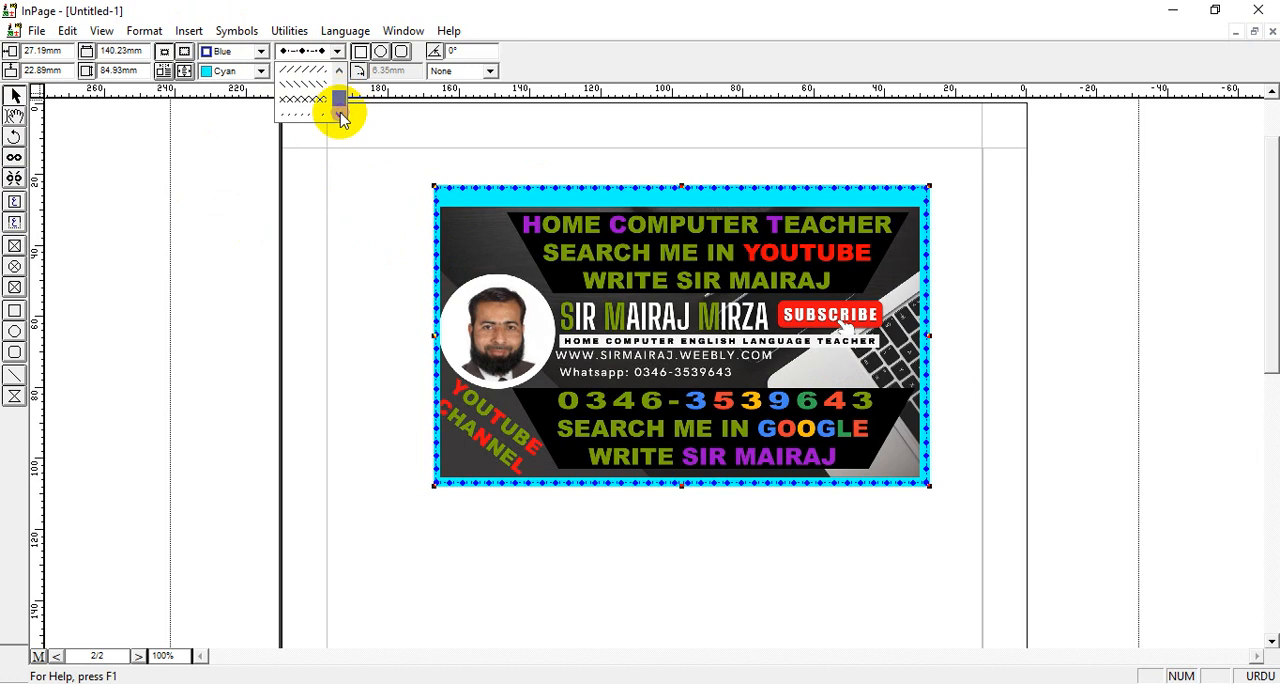
pyautogui.click(308, 100)
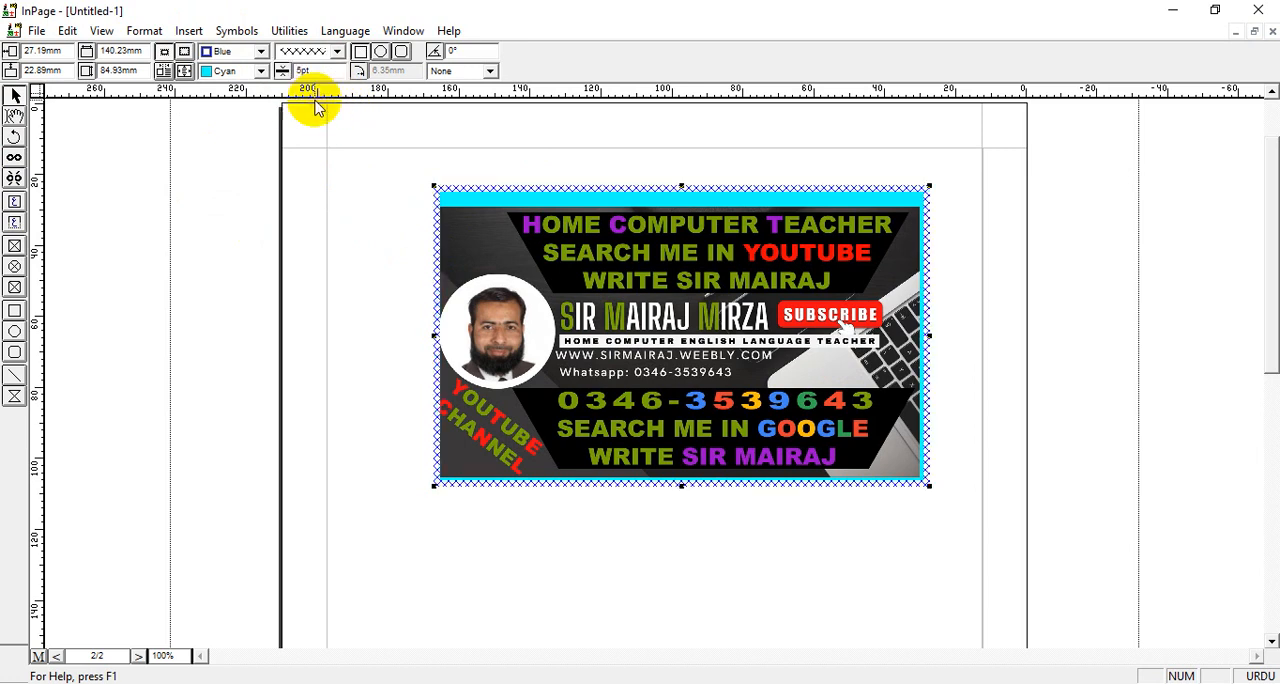
pyautogui.click(338, 52)
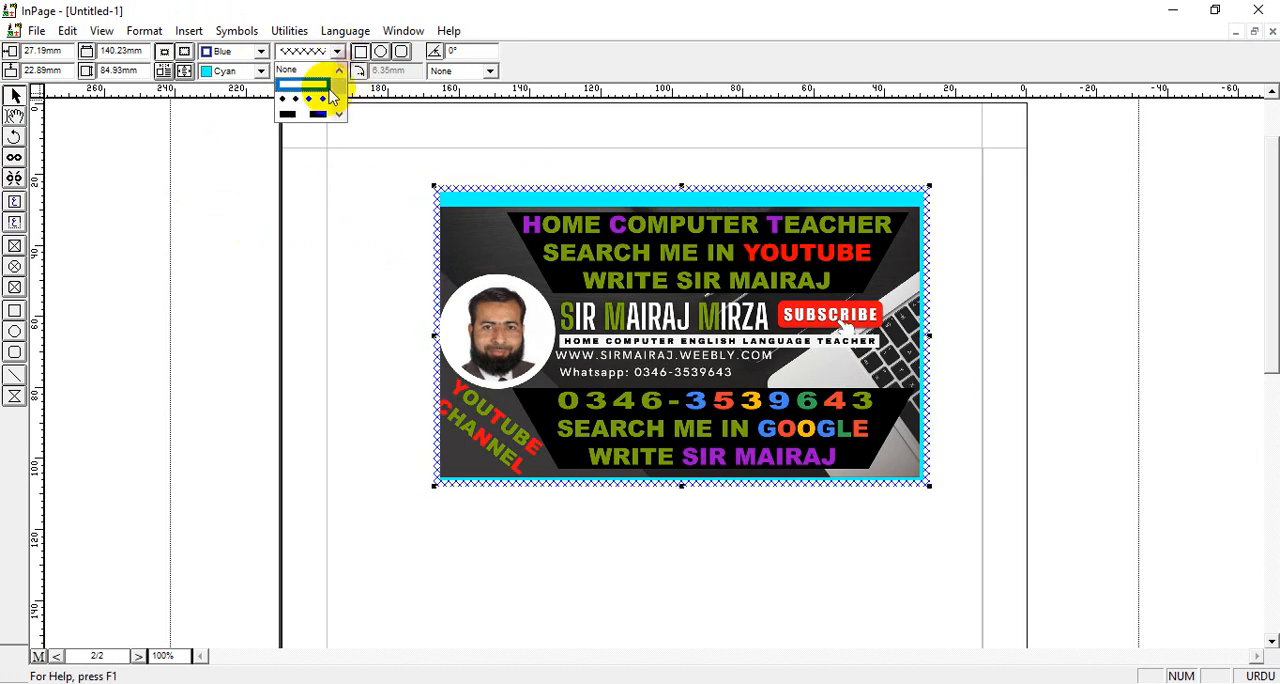
pyautogui.click(318, 113)
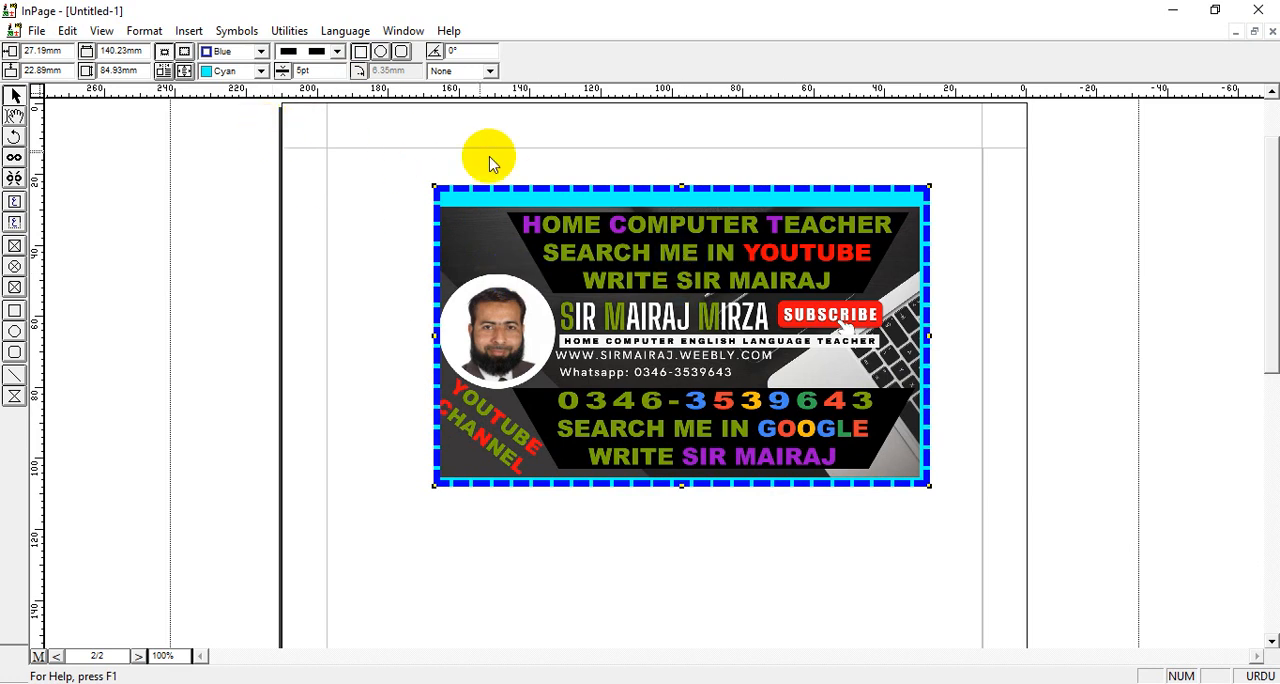
# Try the oval and rounded rectangle shapes on the picture box, and restore its rectangular shape
pyautogui.click(381, 52)
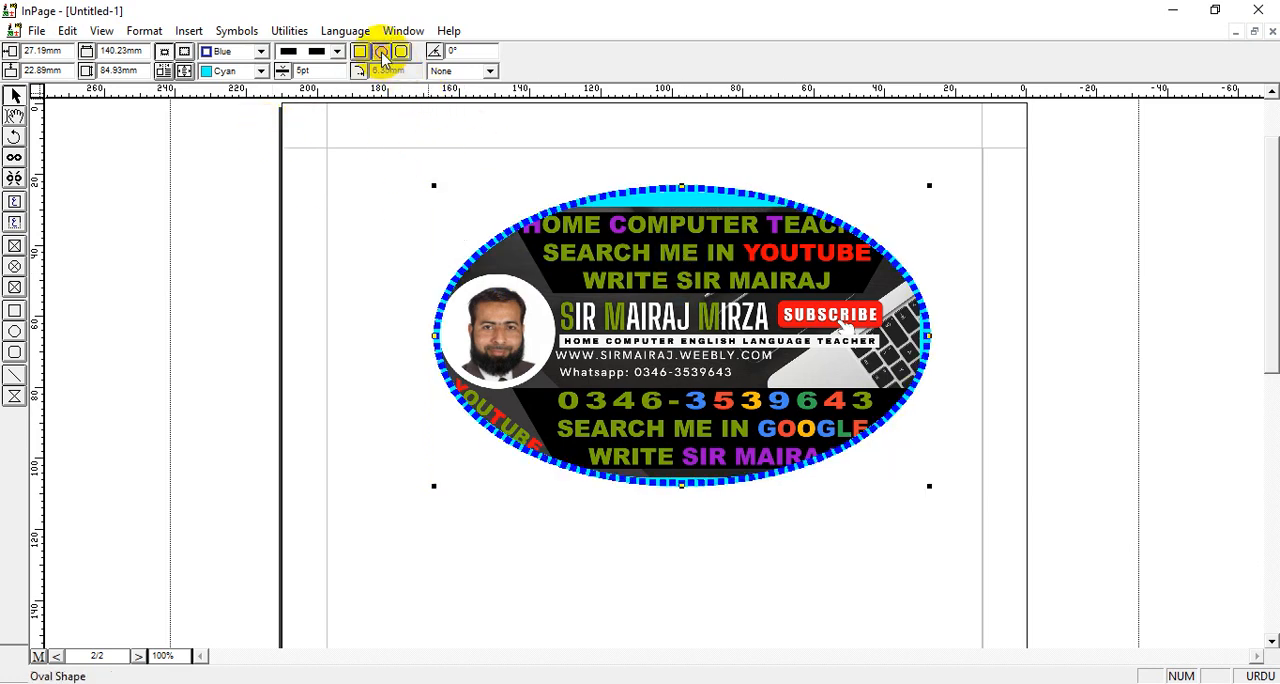
pyautogui.click(402, 53)
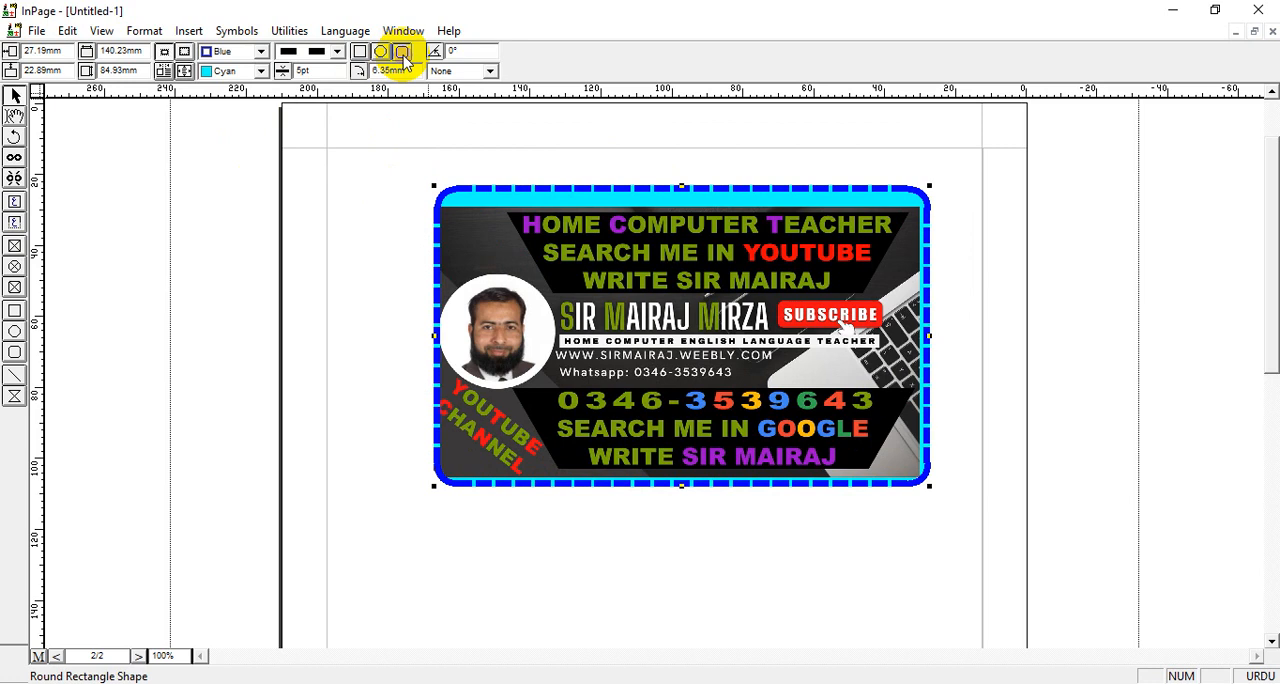
pyautogui.click(358, 54)
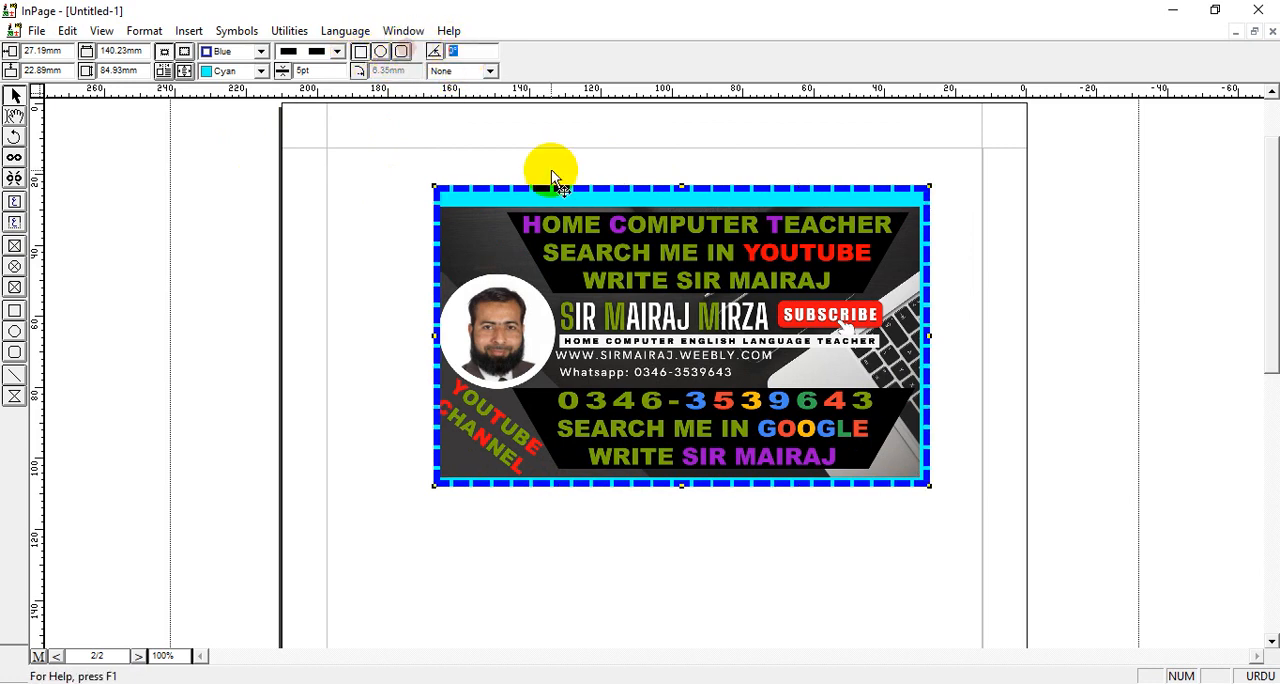
# Try rotating the picture box by 25°, and set its angle back to 0°
pyautogui.write('25')
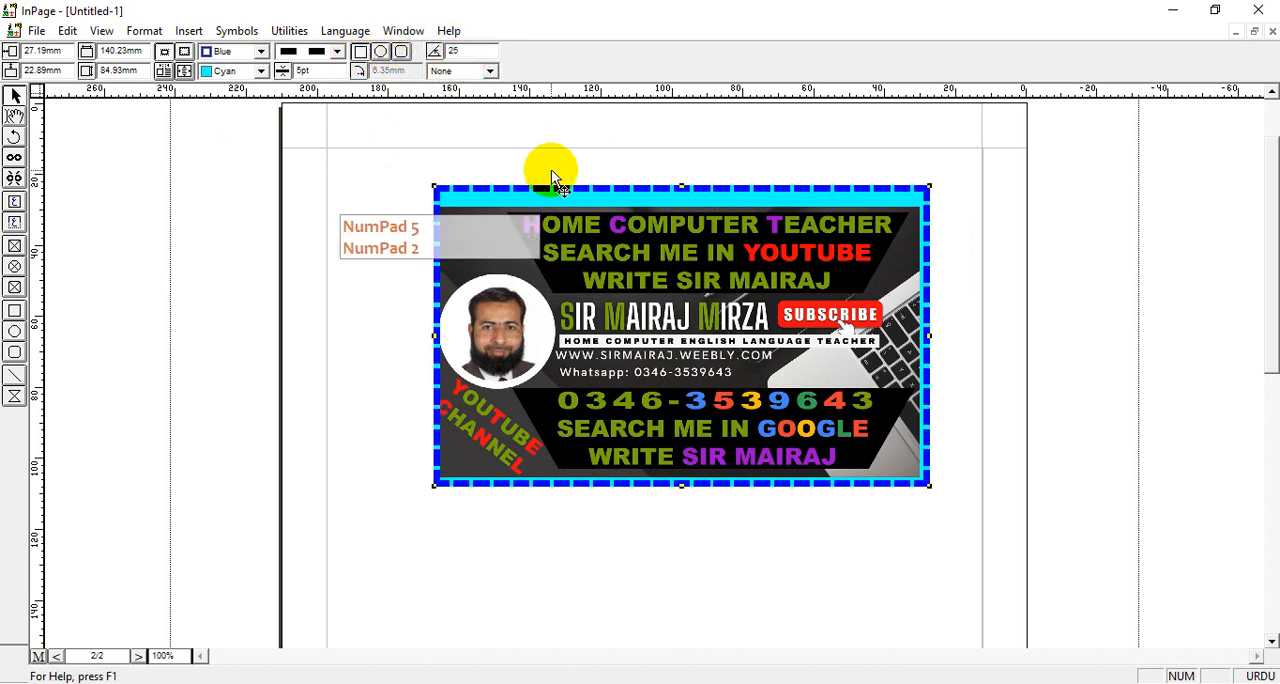
pyautogui.press('Return')
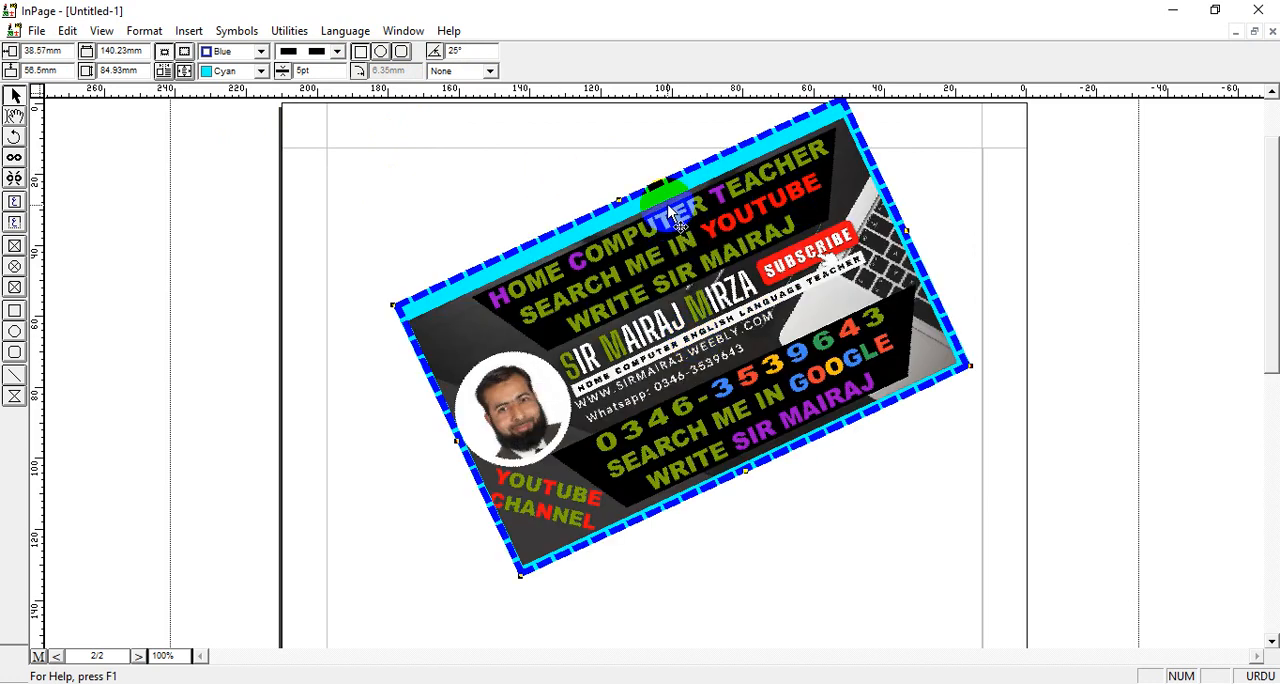
pyautogui.click(470, 50)
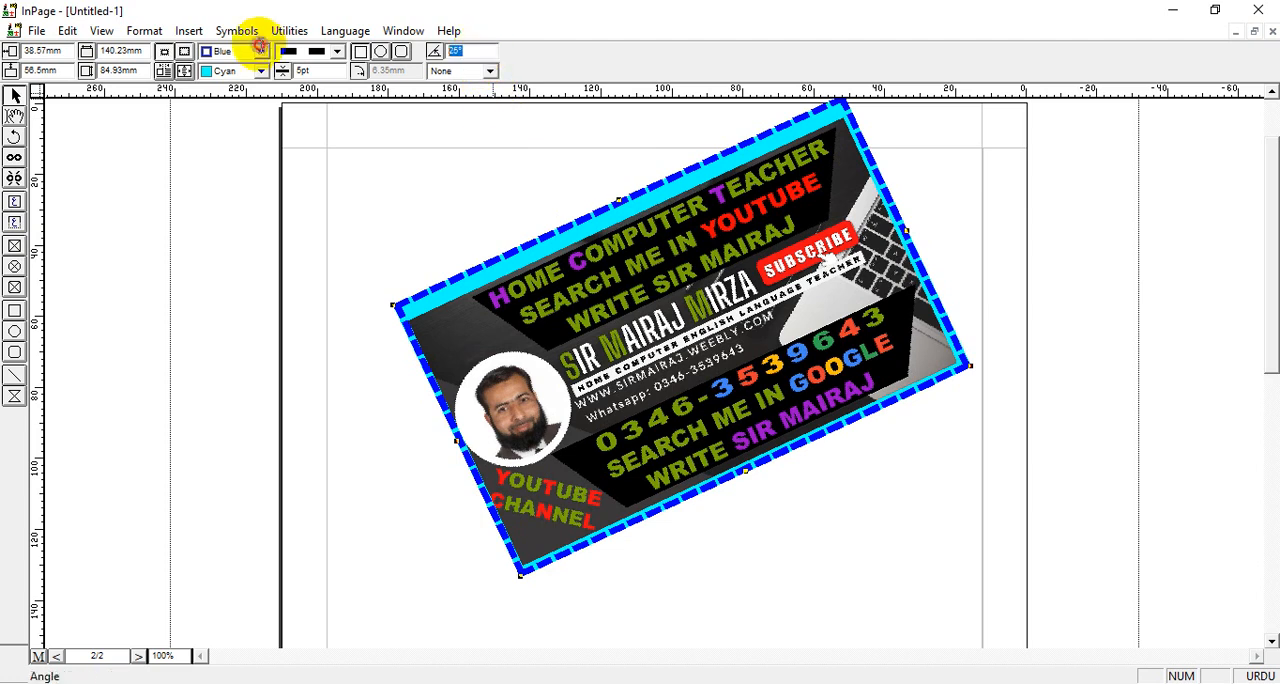
pyautogui.write('0')
pyautogui.press('Return')
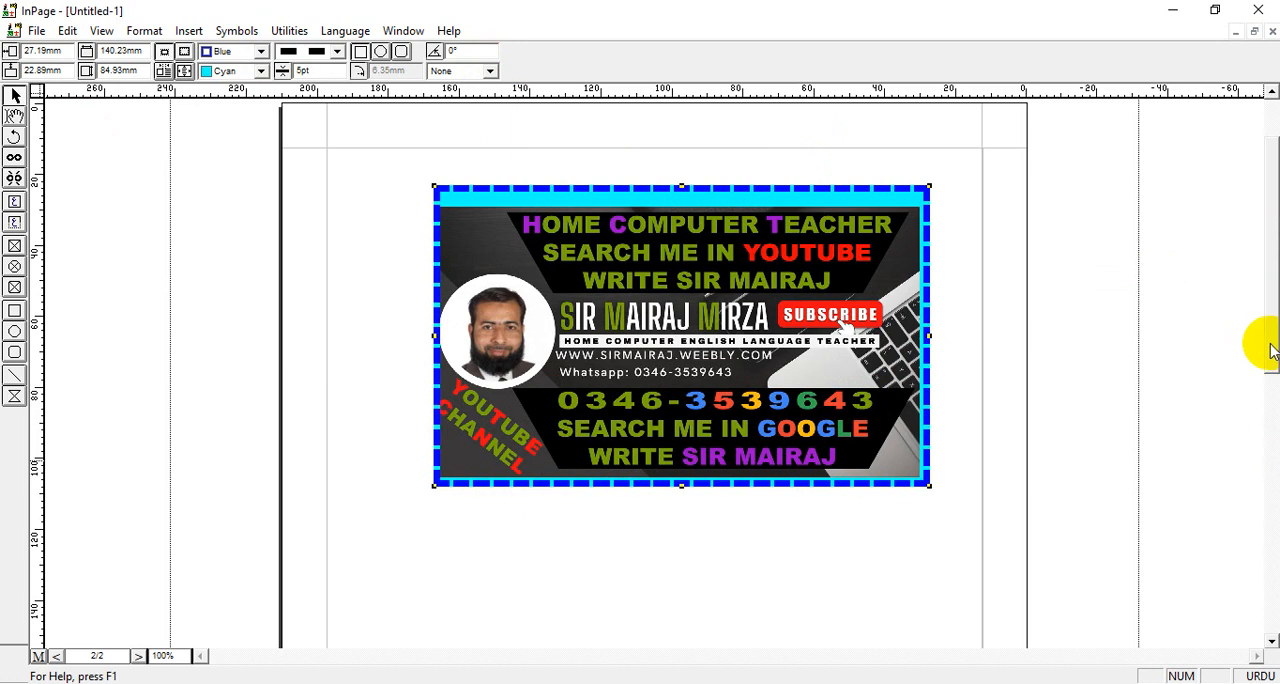
# Draw a circular picture box about 110 mm across on the empty lower part of page 2
pyautogui.moveTo(1271, 369); pyautogui.dragTo(1260, 521)
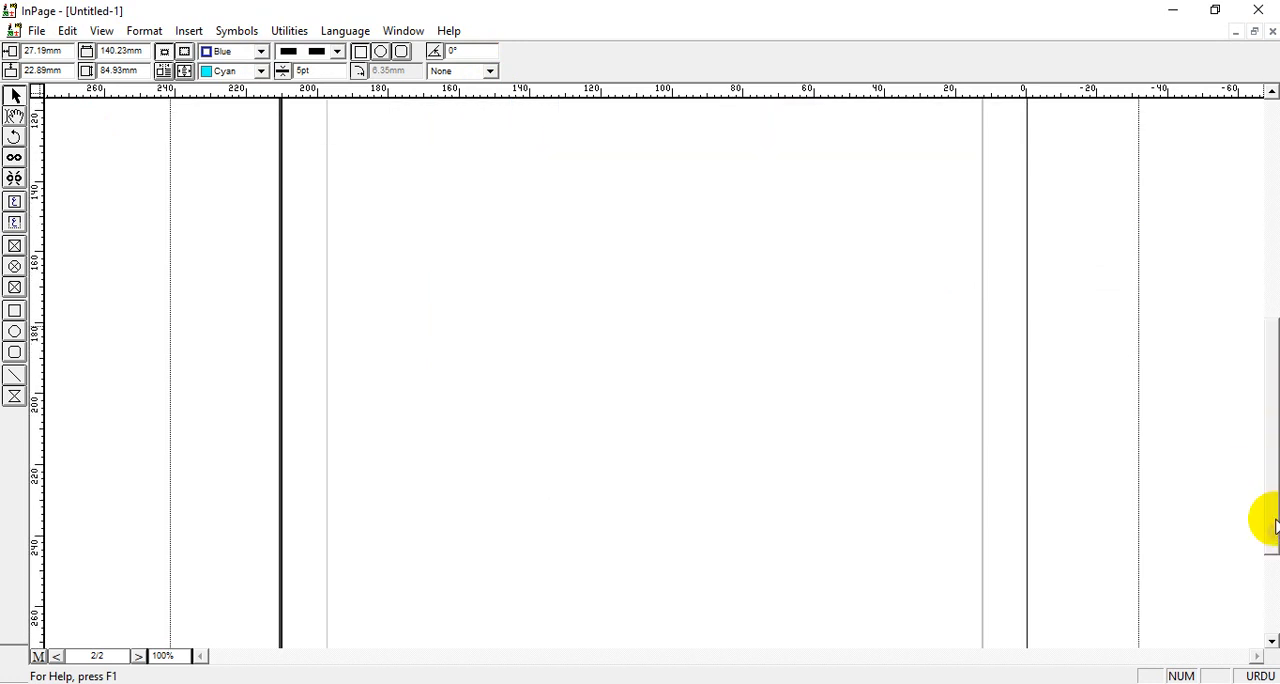
pyautogui.click(14, 267)
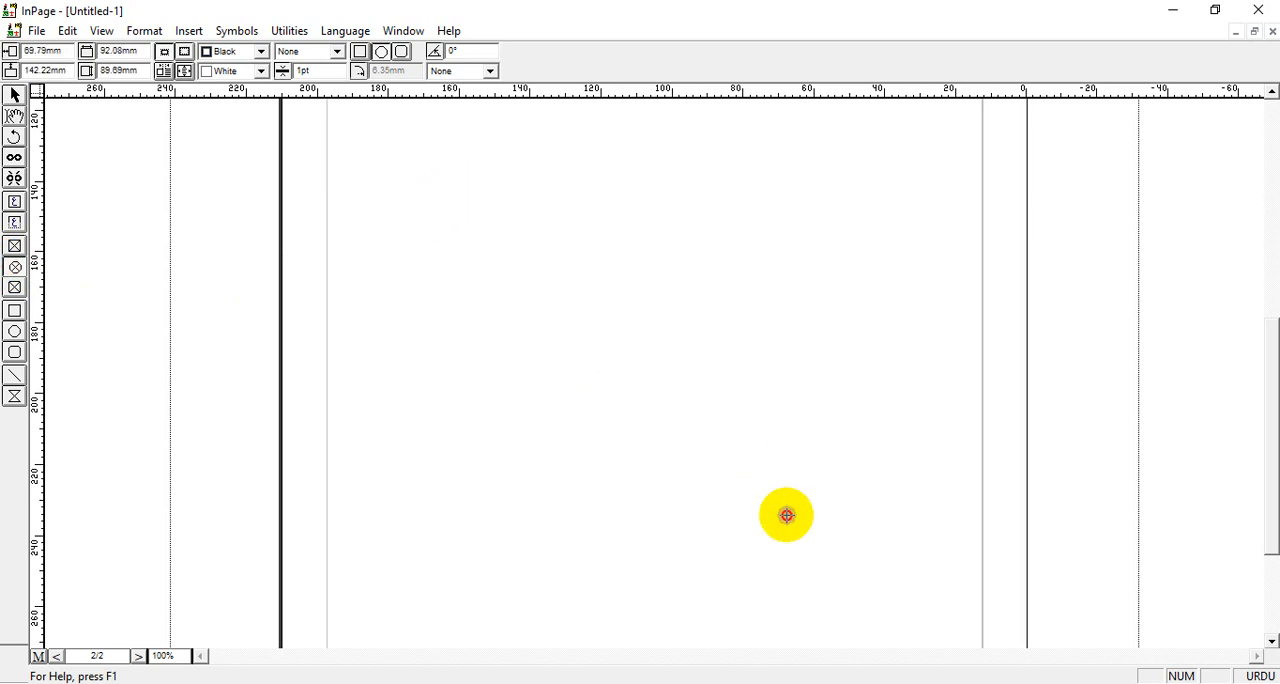
pyautogui.moveTo(787, 515); pyautogui.dragTo(844, 580)
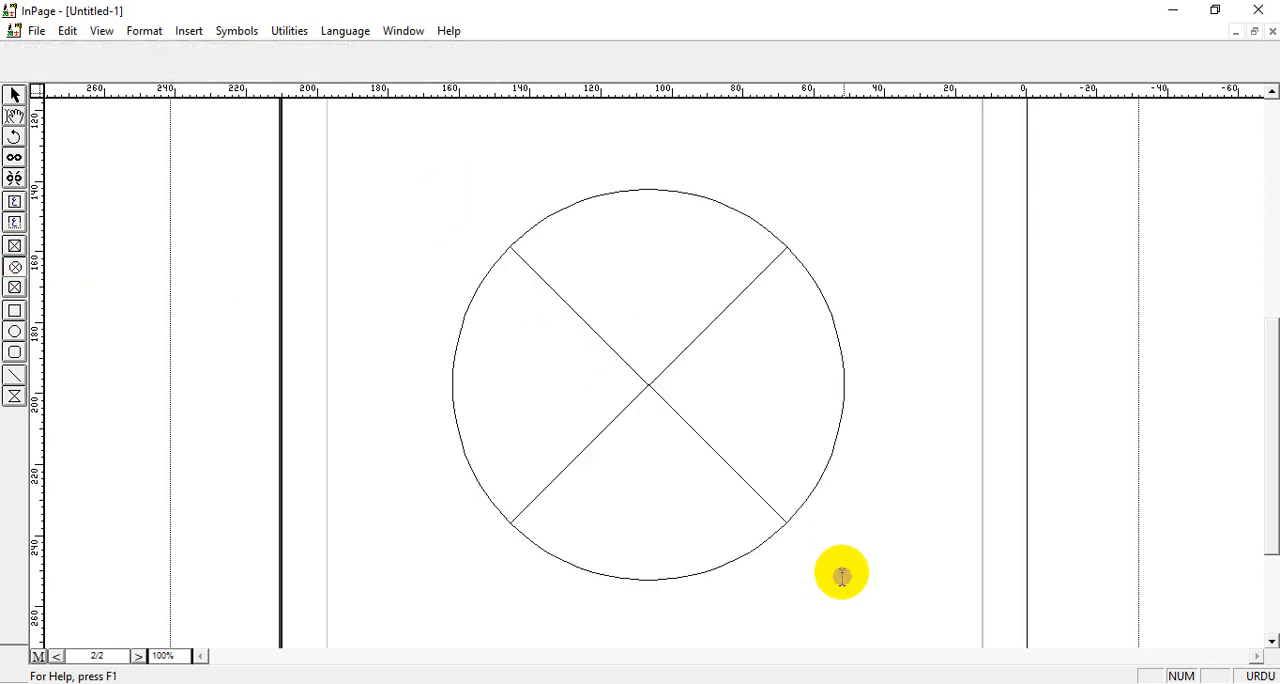
# Import the FLOWER picture from the Pictures folder into the circular picture box and center it in the box
pyautogui.doubleClick(630, 286)
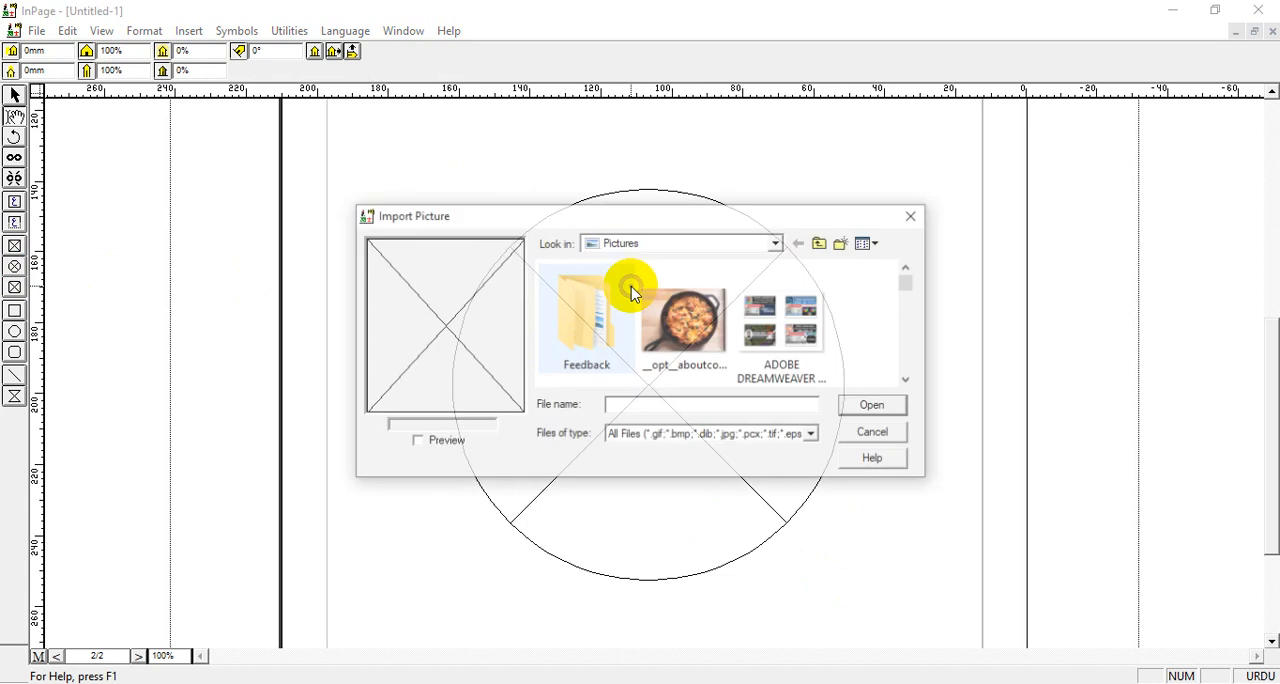
pyautogui.click(887, 432)
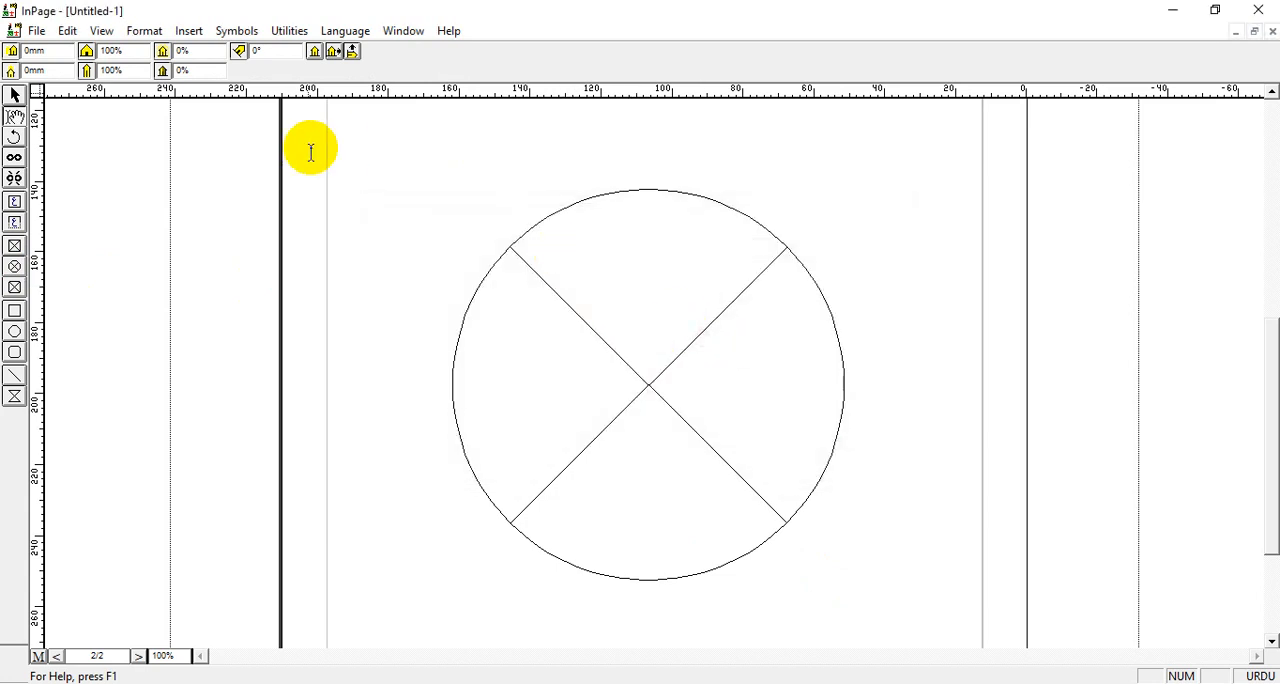
pyautogui.click(189, 31)
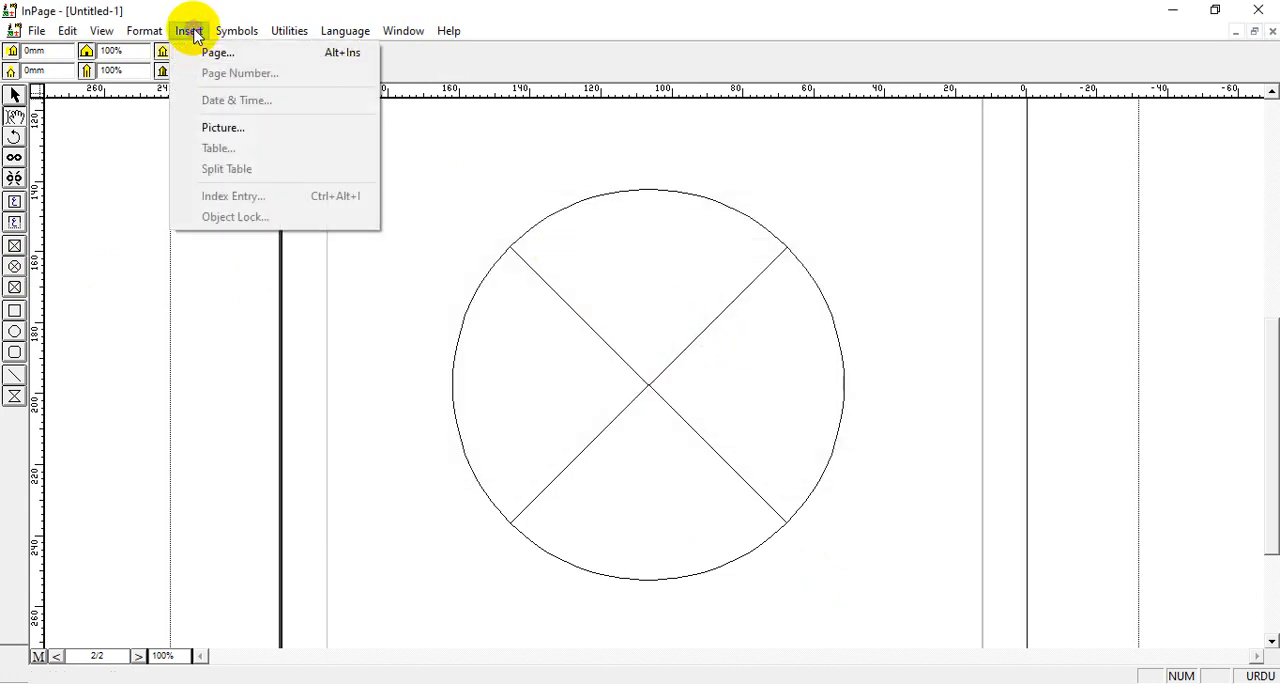
pyautogui.click(222, 128)
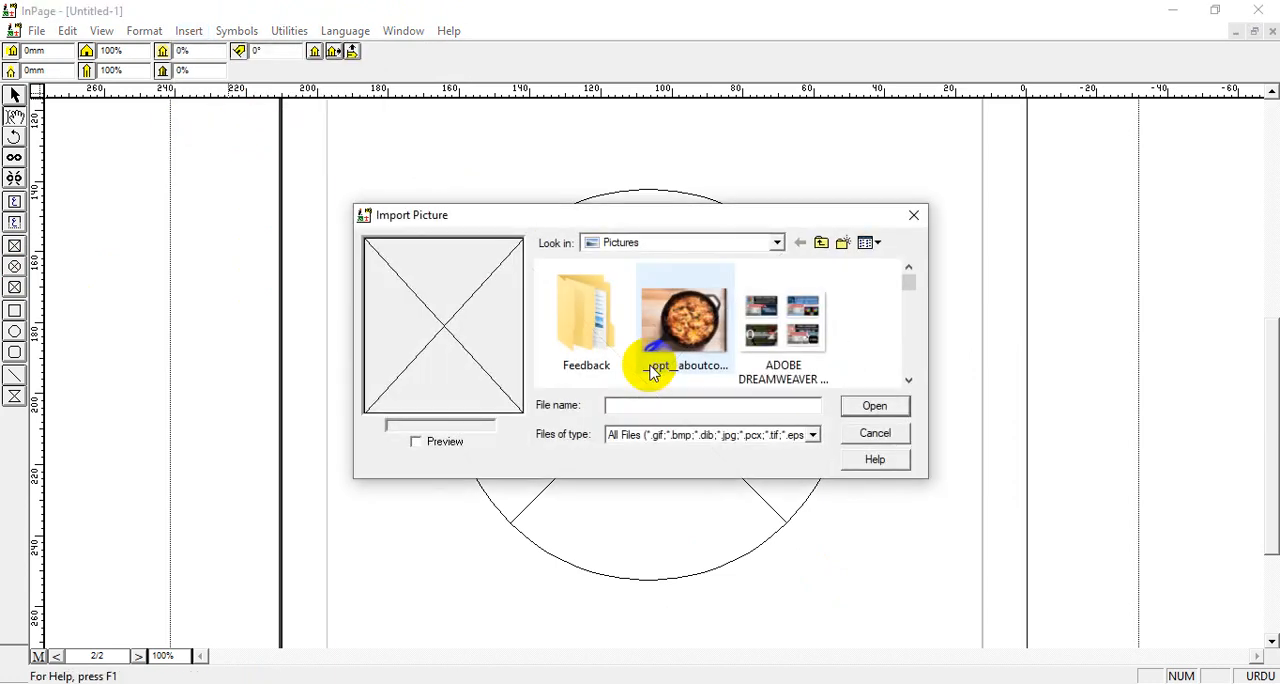
pyautogui.moveTo(700, 220); pyautogui.dragTo(905, 70)
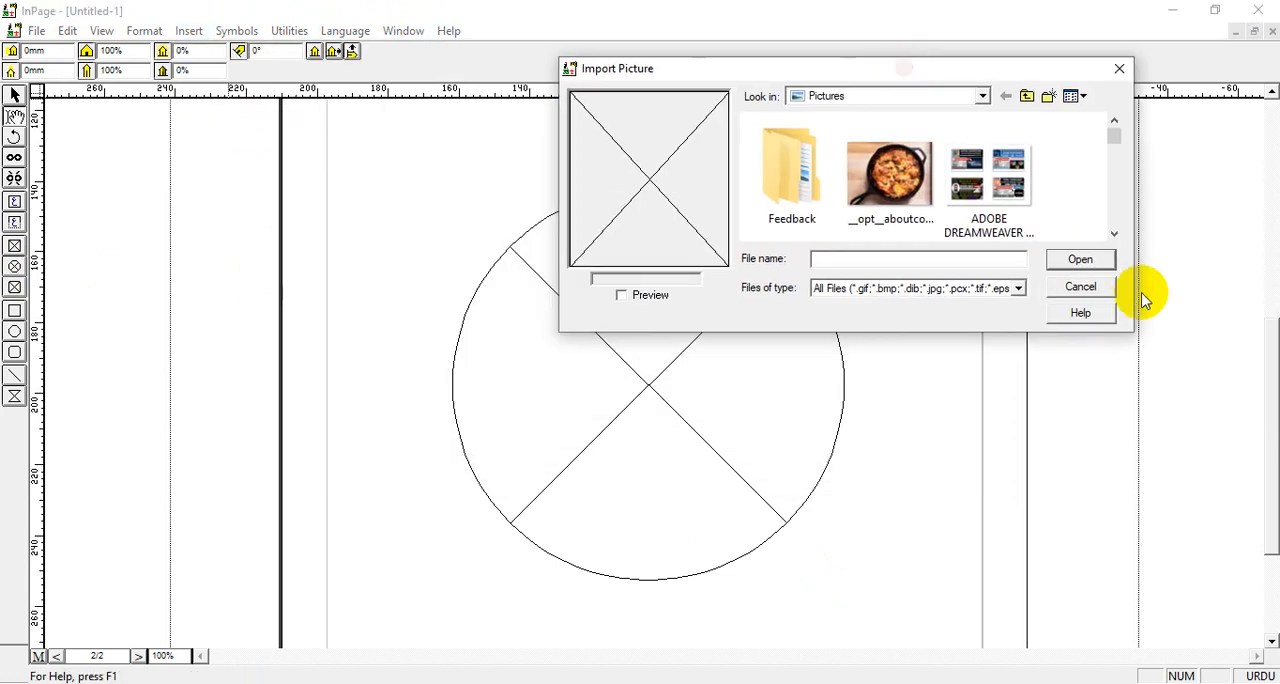
pyautogui.click(1114, 233)
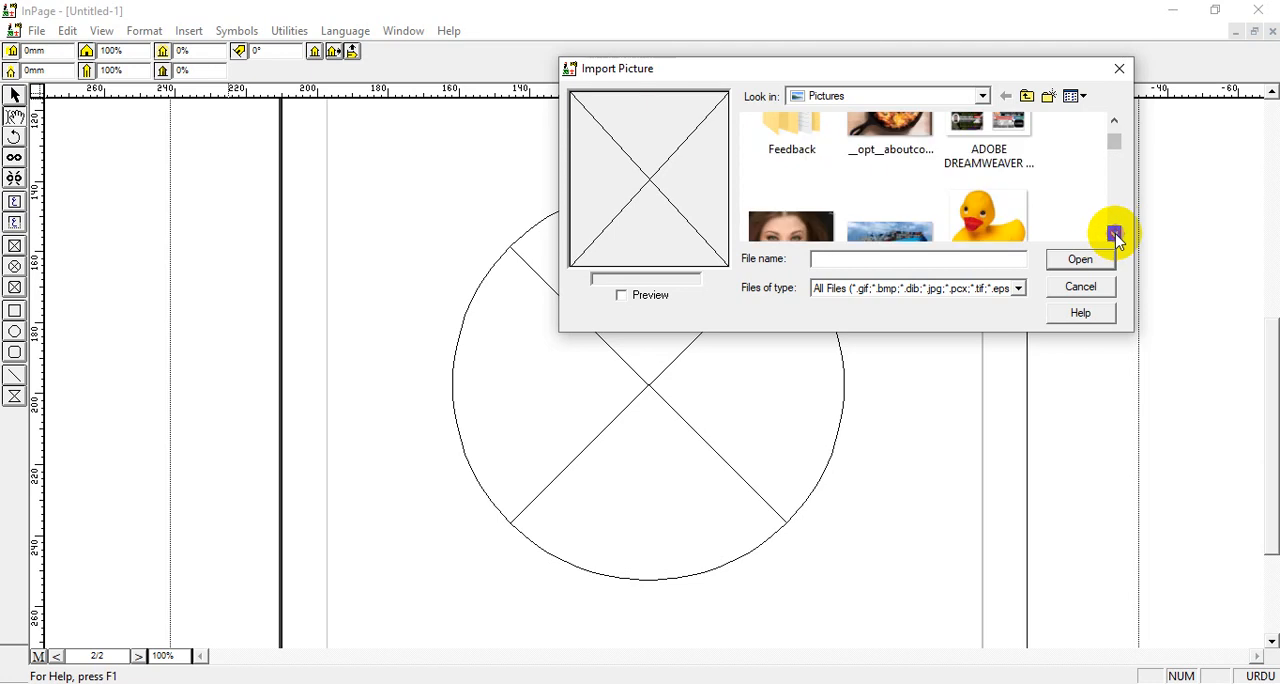
pyautogui.click(1114, 233)
pyautogui.click(1114, 233)
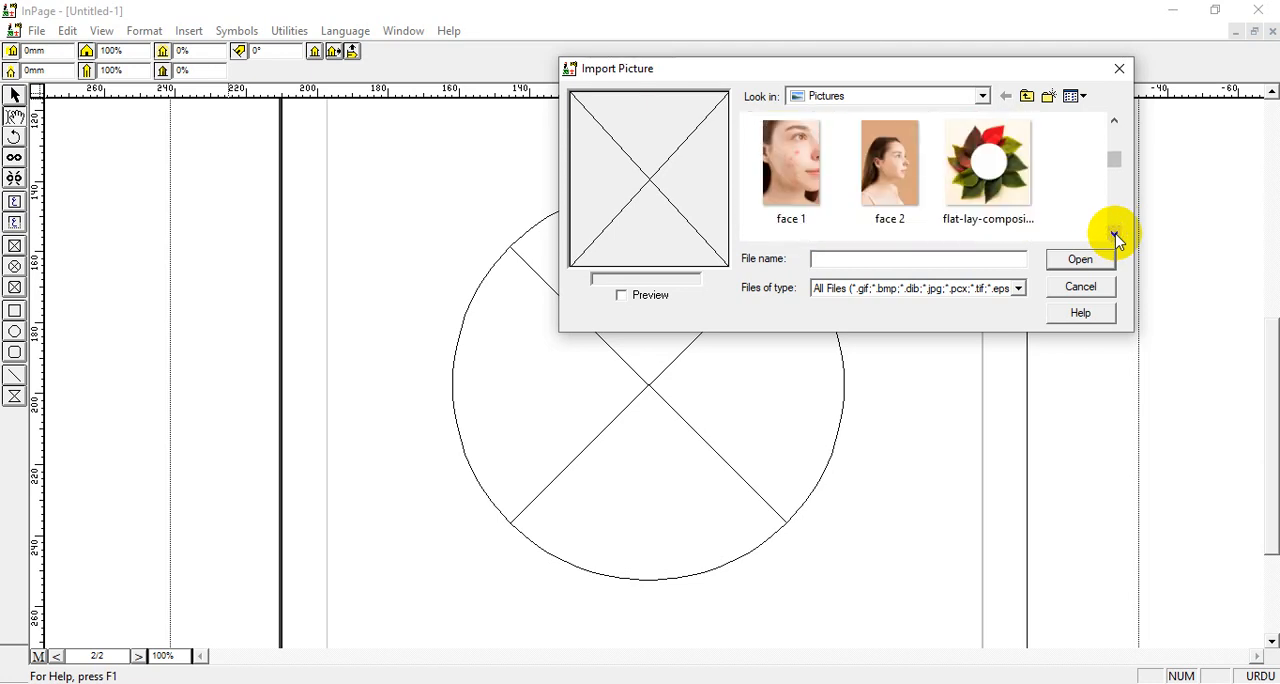
pyautogui.click(1114, 233)
pyautogui.click(1114, 233)
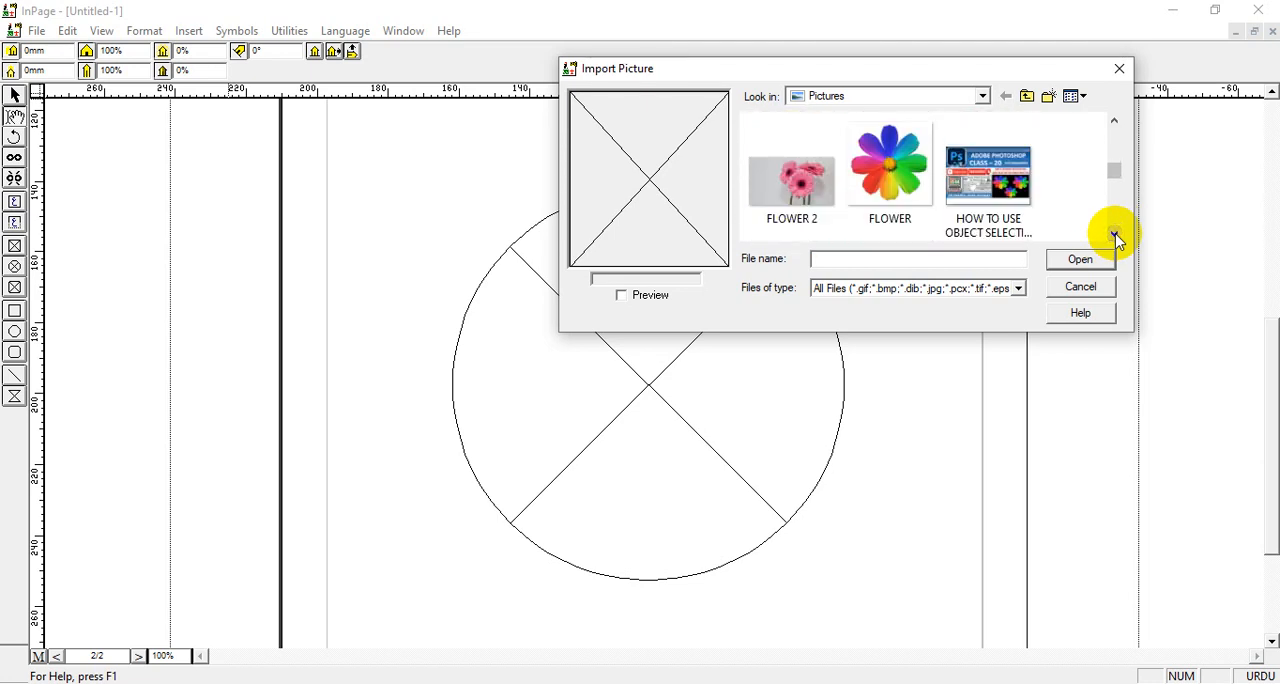
pyautogui.click(1114, 233)
pyautogui.click(1114, 233)
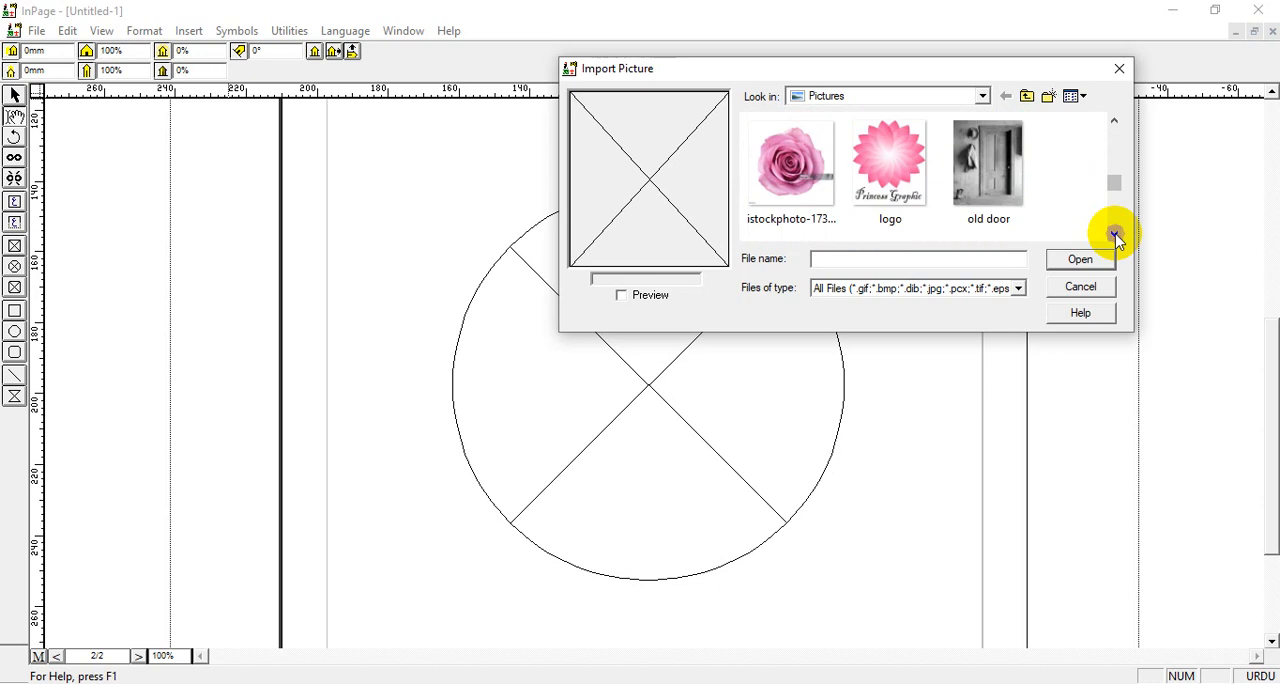
pyautogui.click(1114, 233)
pyautogui.click(1114, 233)
pyautogui.click(1114, 233)
pyautogui.click(1114, 233)
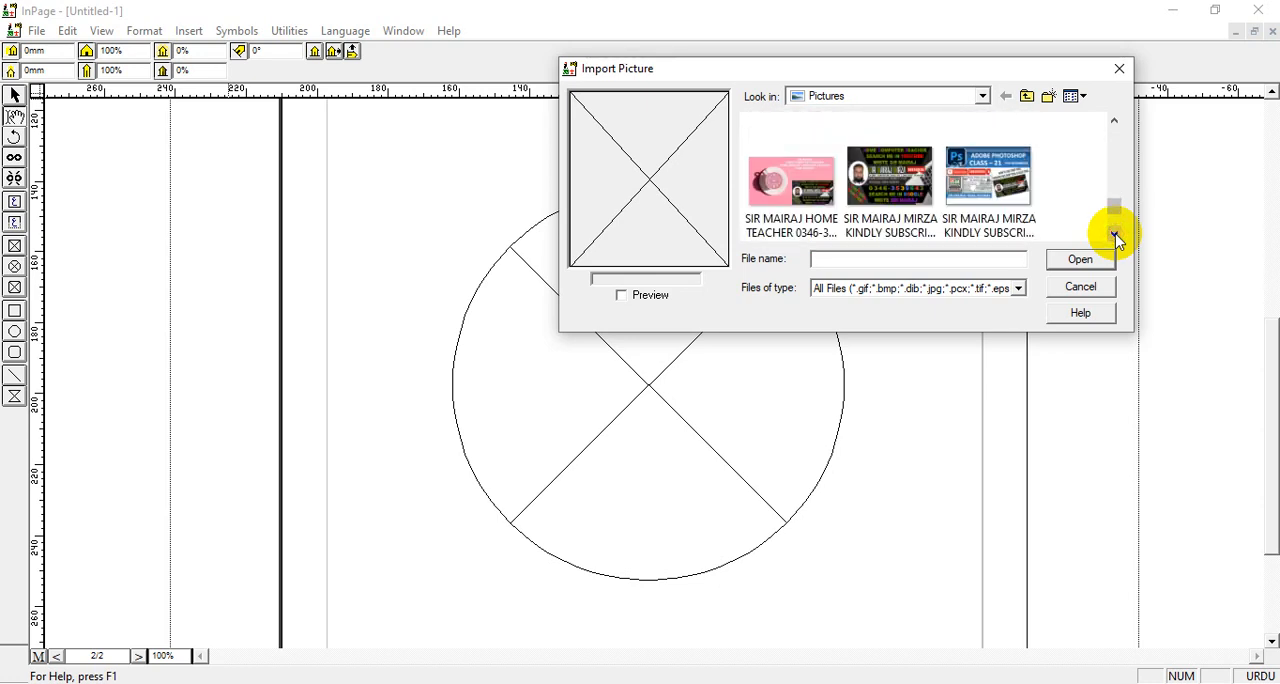
pyautogui.click(1114, 233)
pyautogui.click(1114, 233)
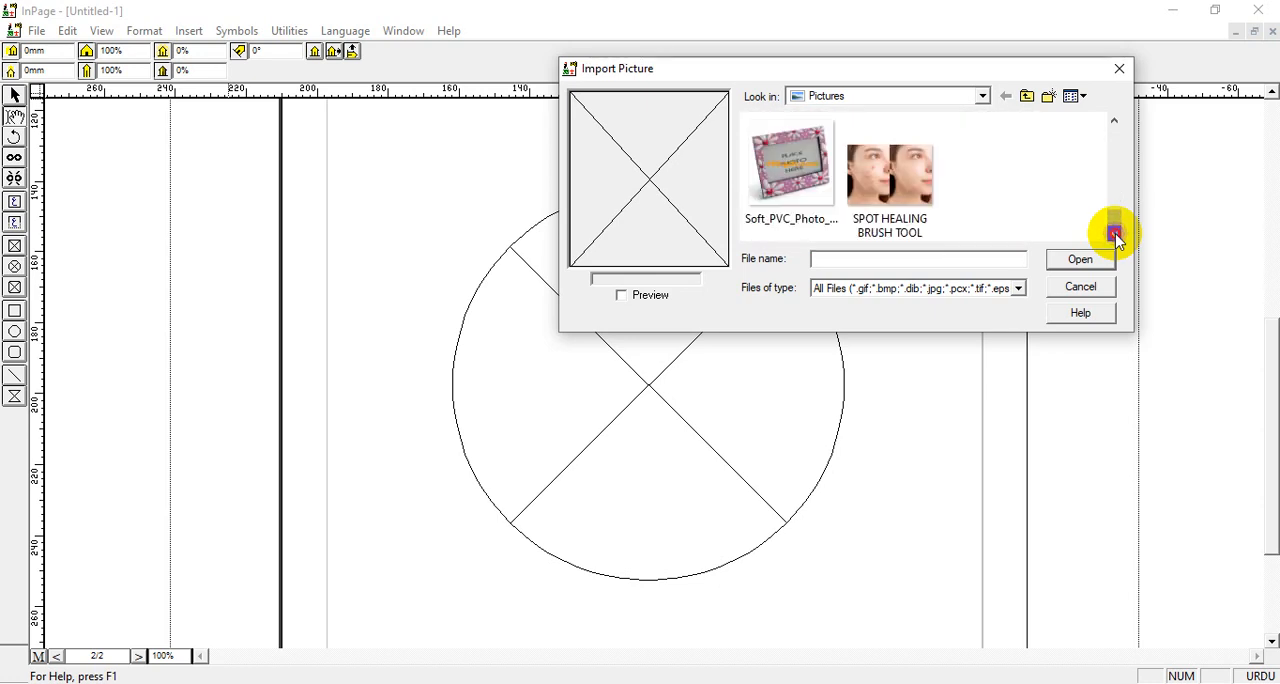
pyautogui.click(1114, 121)
pyautogui.click(1114, 121)
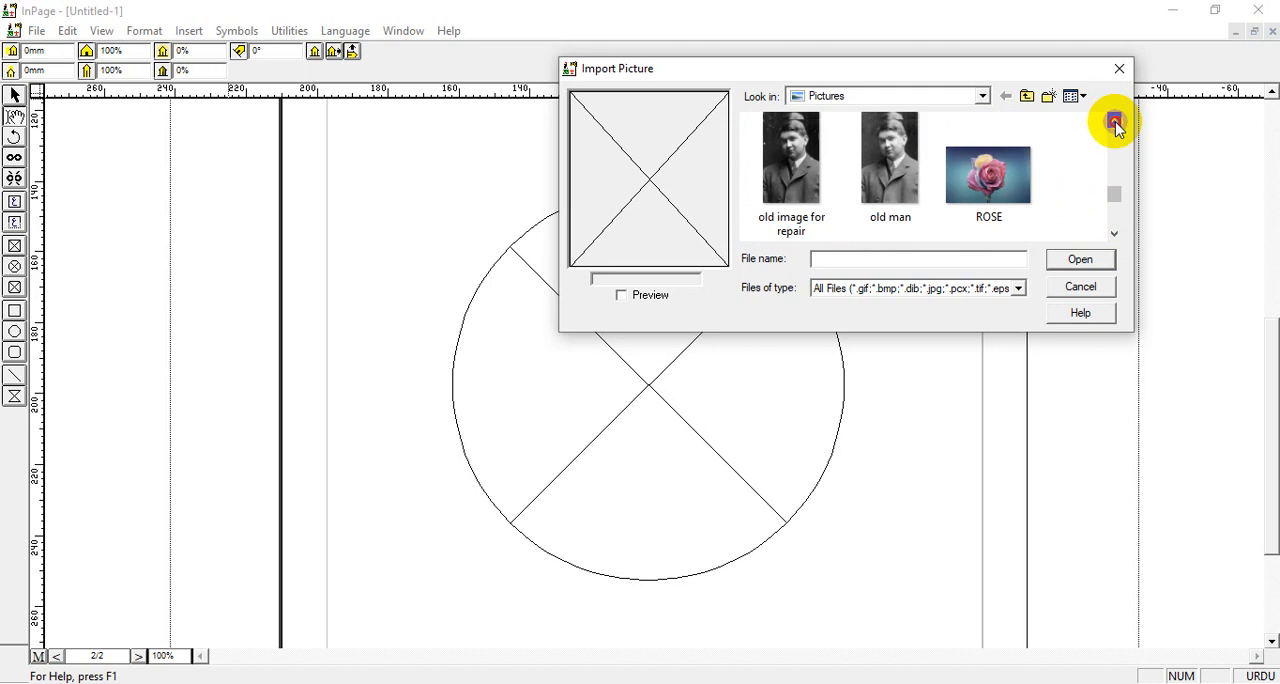
pyautogui.click(1114, 121)
pyautogui.click(1114, 121)
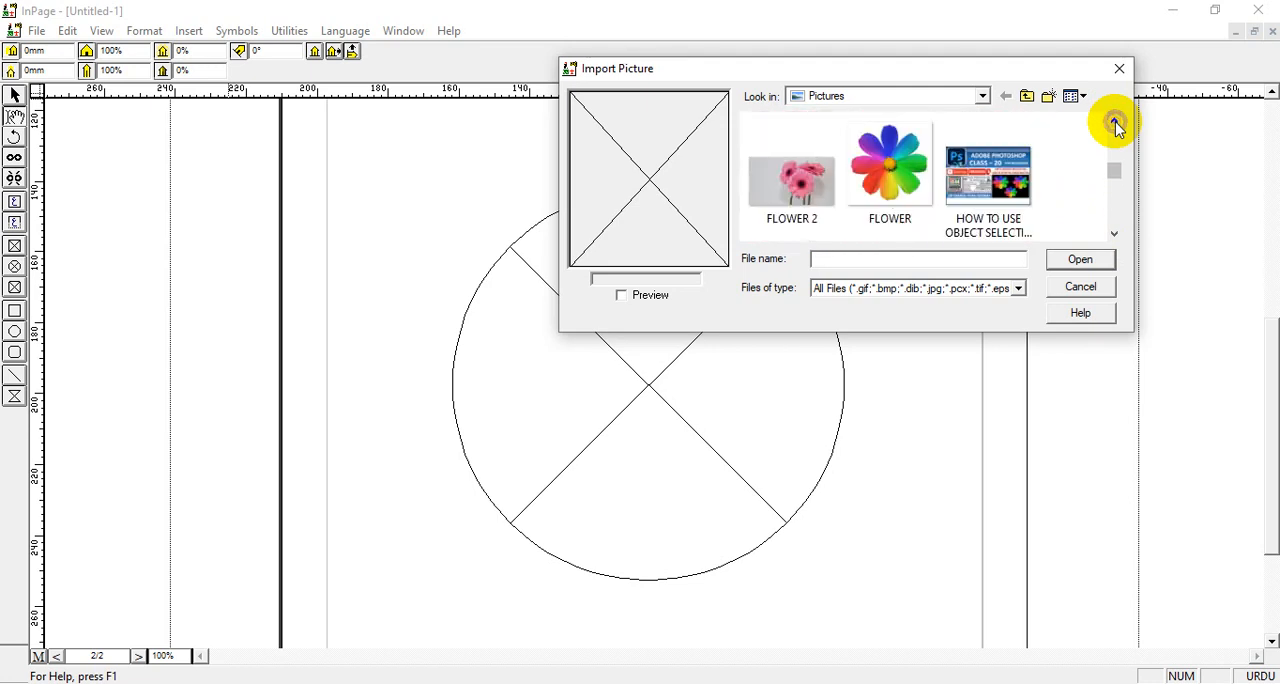
pyautogui.click(890, 172)
pyautogui.click(1070, 259)
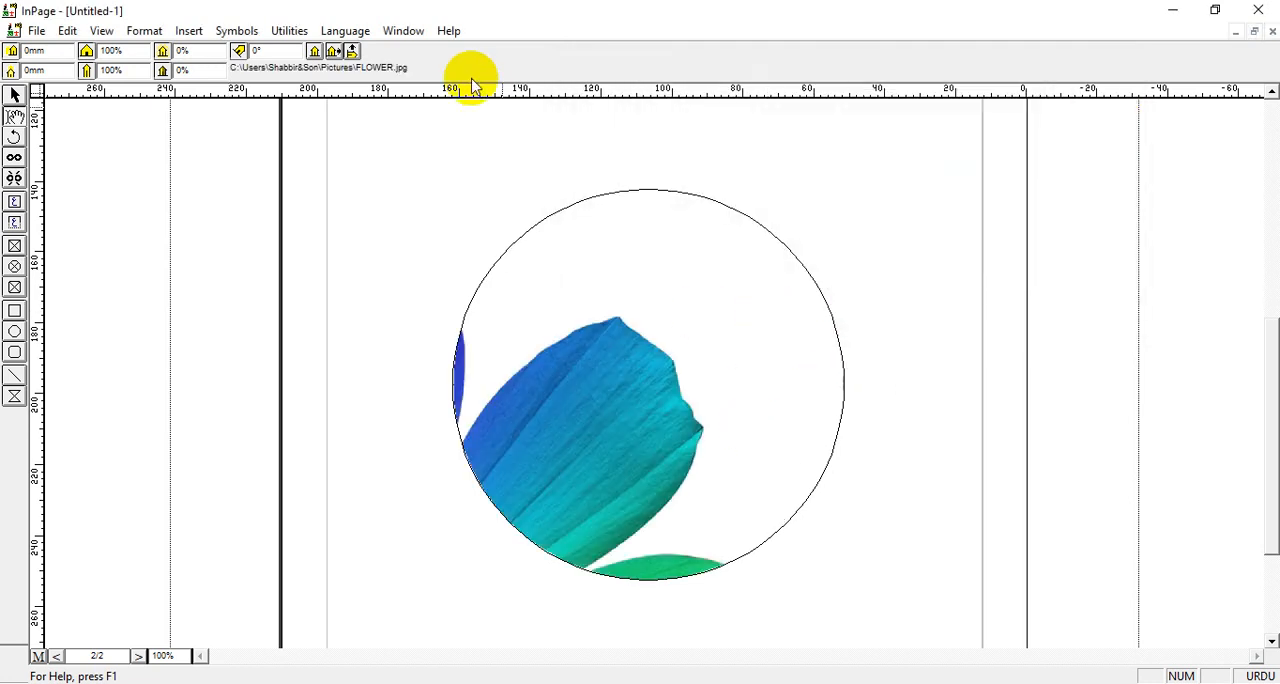
pyautogui.click(316, 53)
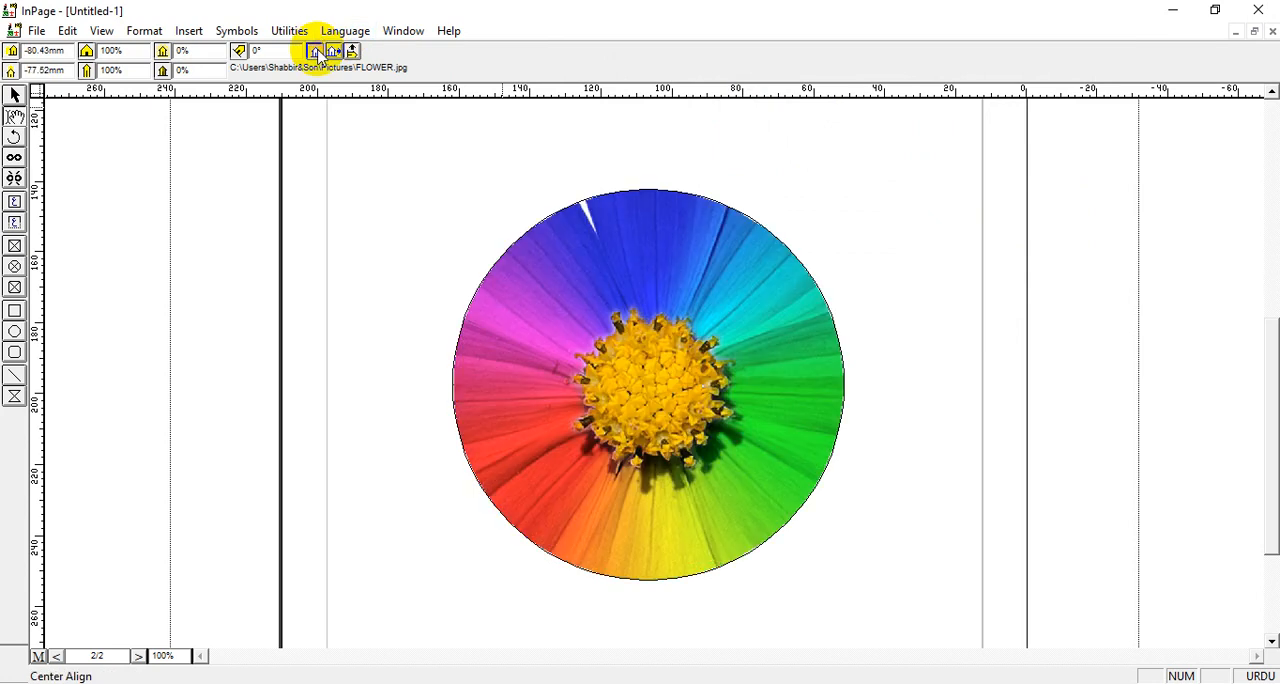
pyautogui.moveTo(571, 229); pyautogui.dragTo(630, 235)
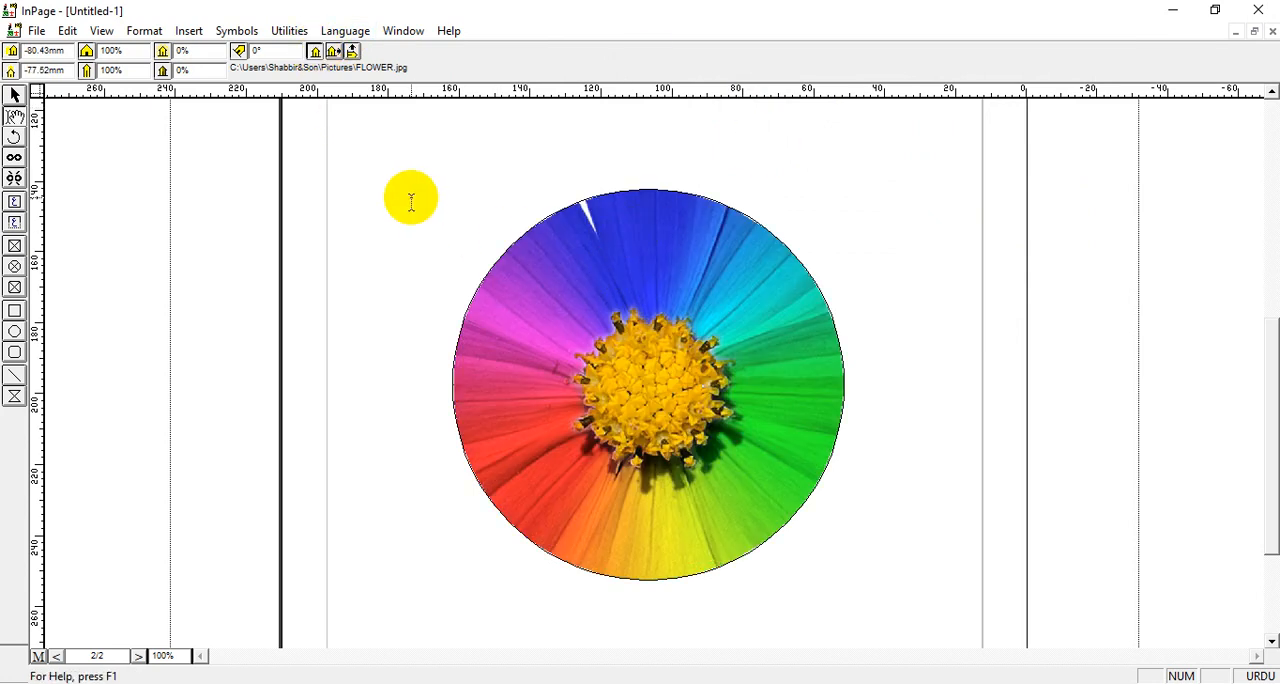
# Try scaling the flower picture to 80% horizontally and vertically, centered in the circular box
pyautogui.doubleClick(128, 55)
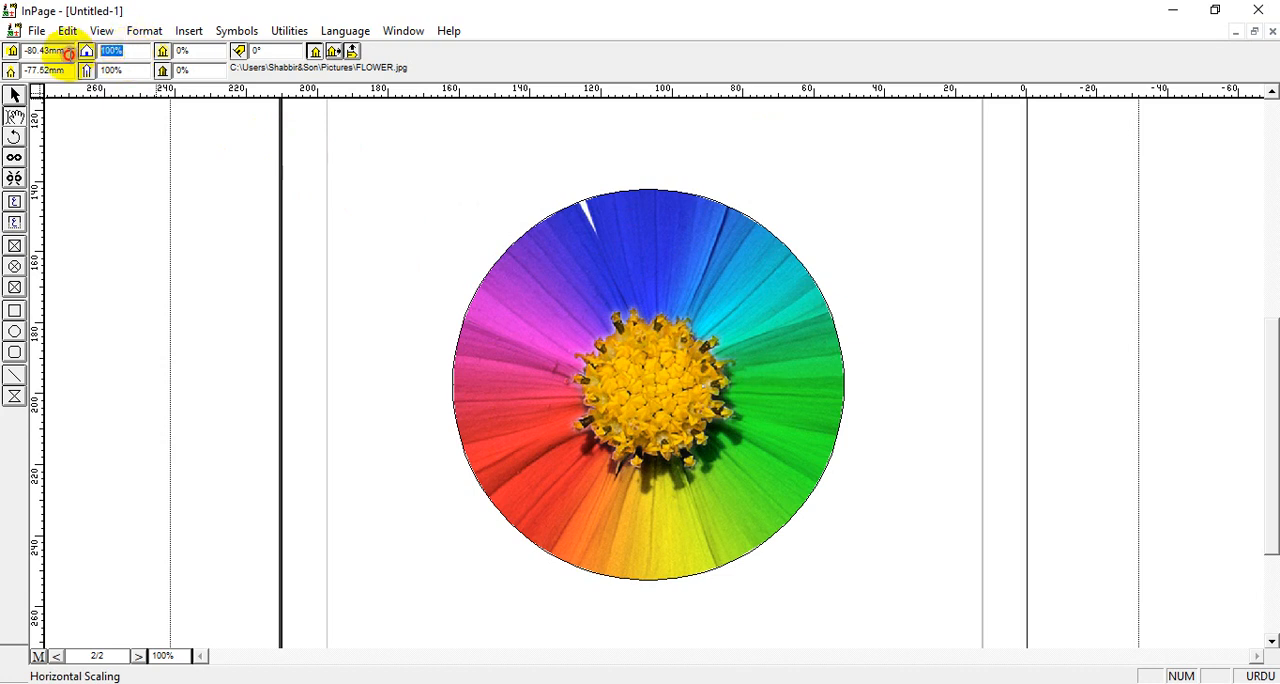
pyautogui.write('80')
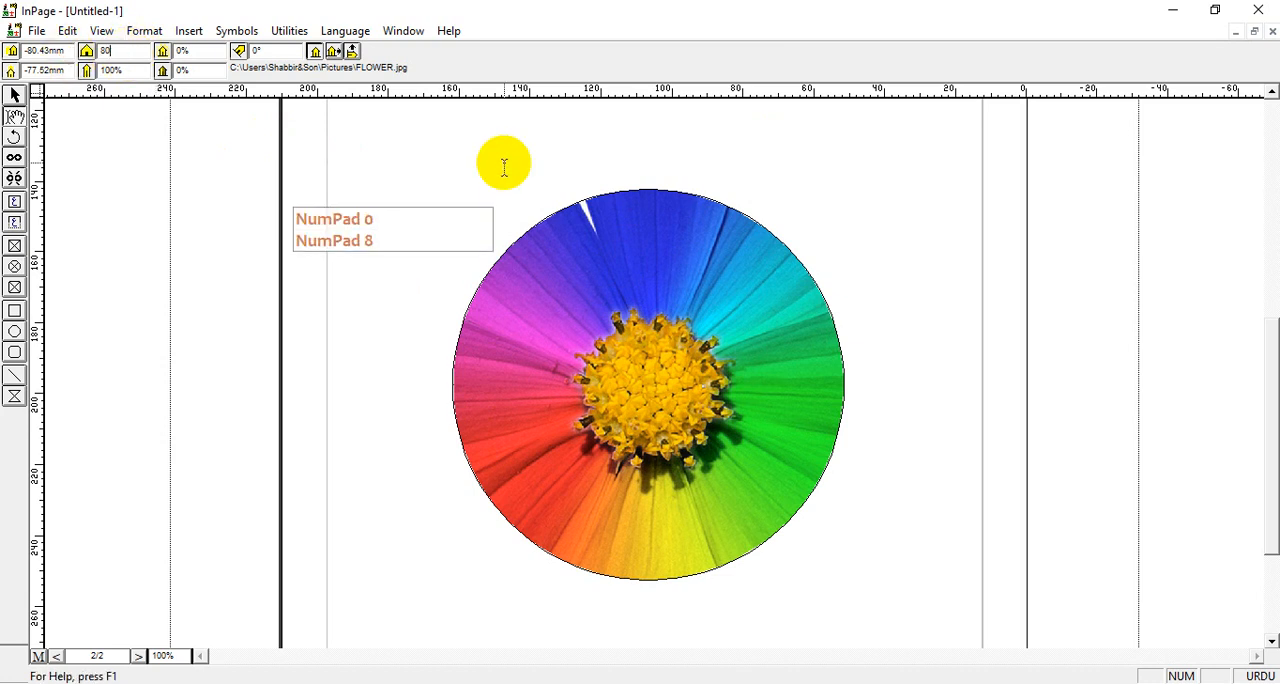
pyautogui.press('Return')
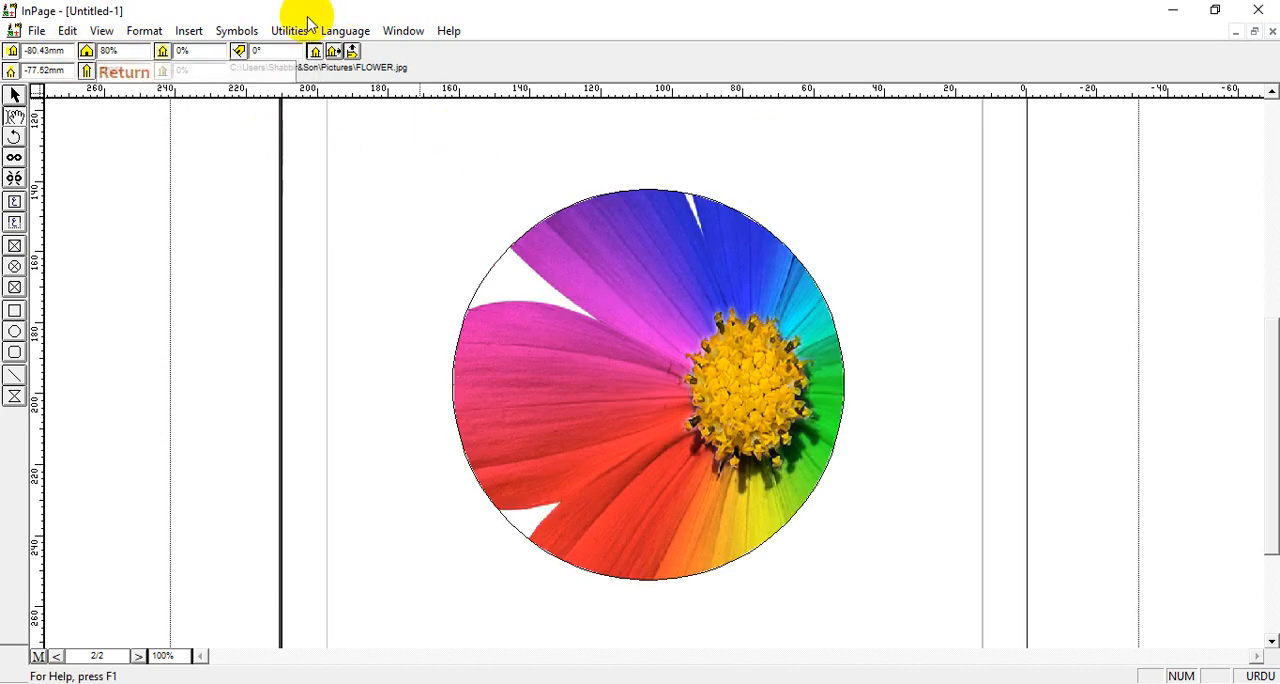
pyautogui.doubleClick(137, 72)
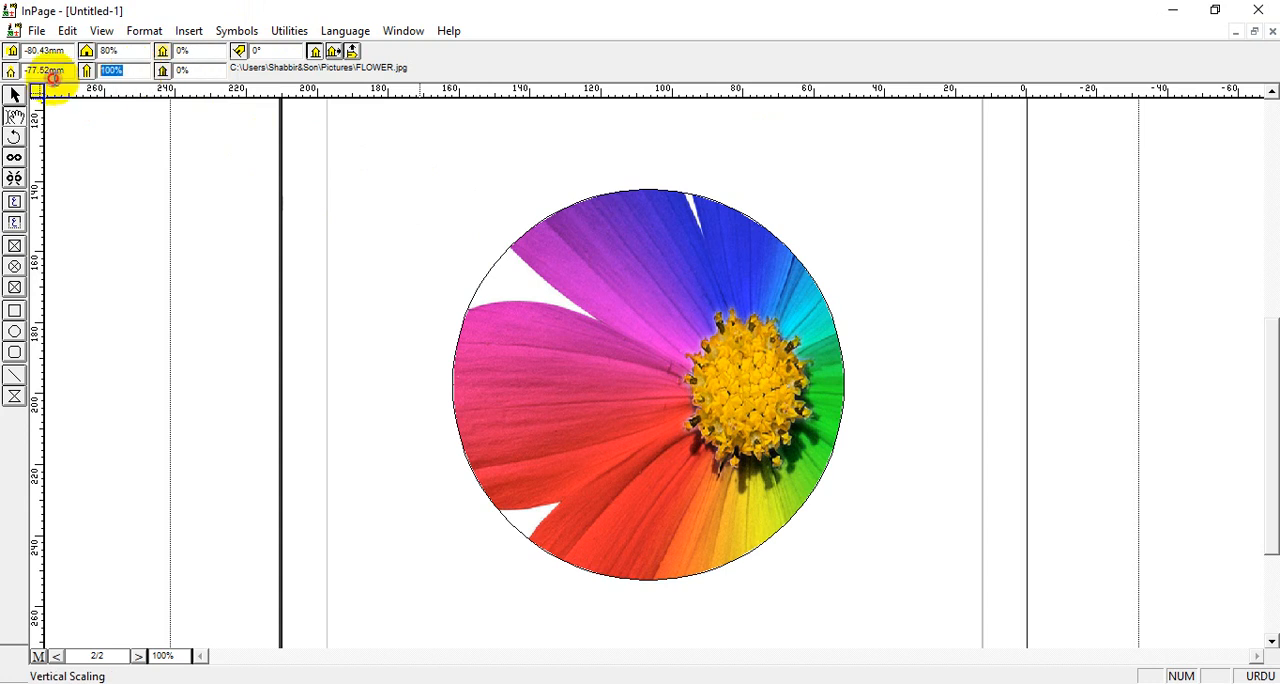
pyautogui.write('80')
pyautogui.press('Return')
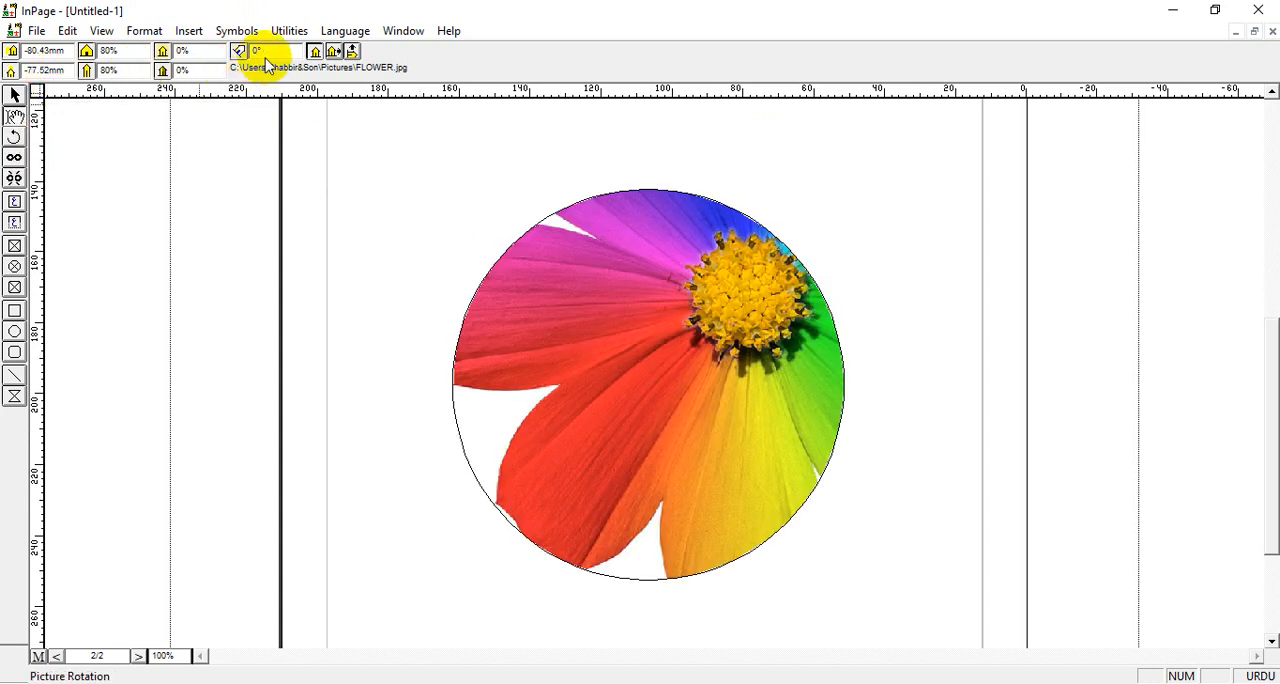
pyautogui.click(314, 52)
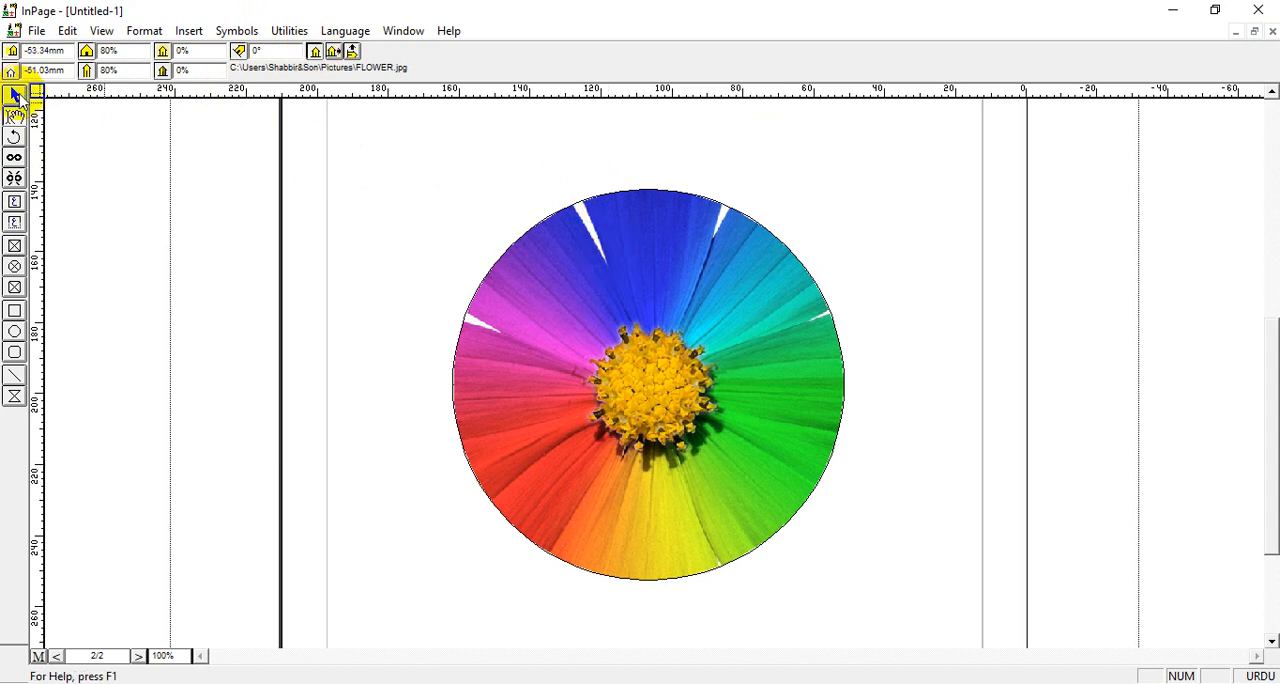
# Set the flower picture's horizontal and vertical scaling to 50% and center it in the circular box
pyautogui.moveTo(131, 49); pyautogui.dragTo(2, 38)
pyautogui.write('50')
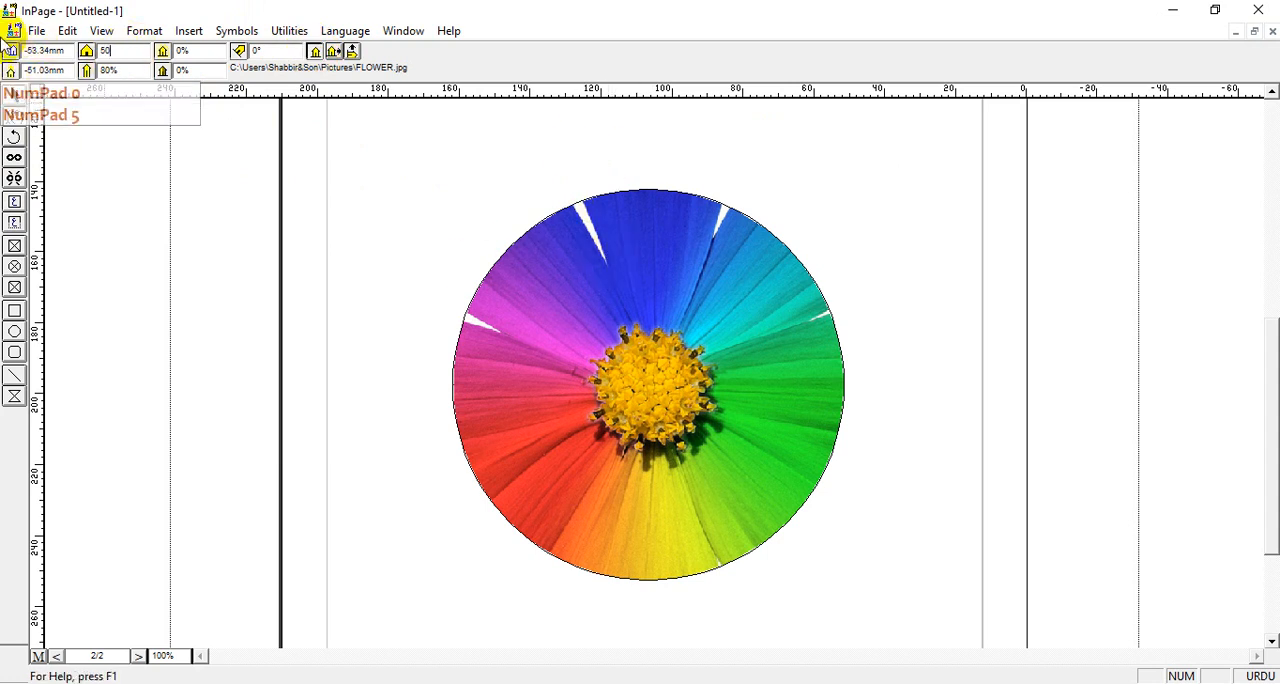
pyautogui.press('Return')
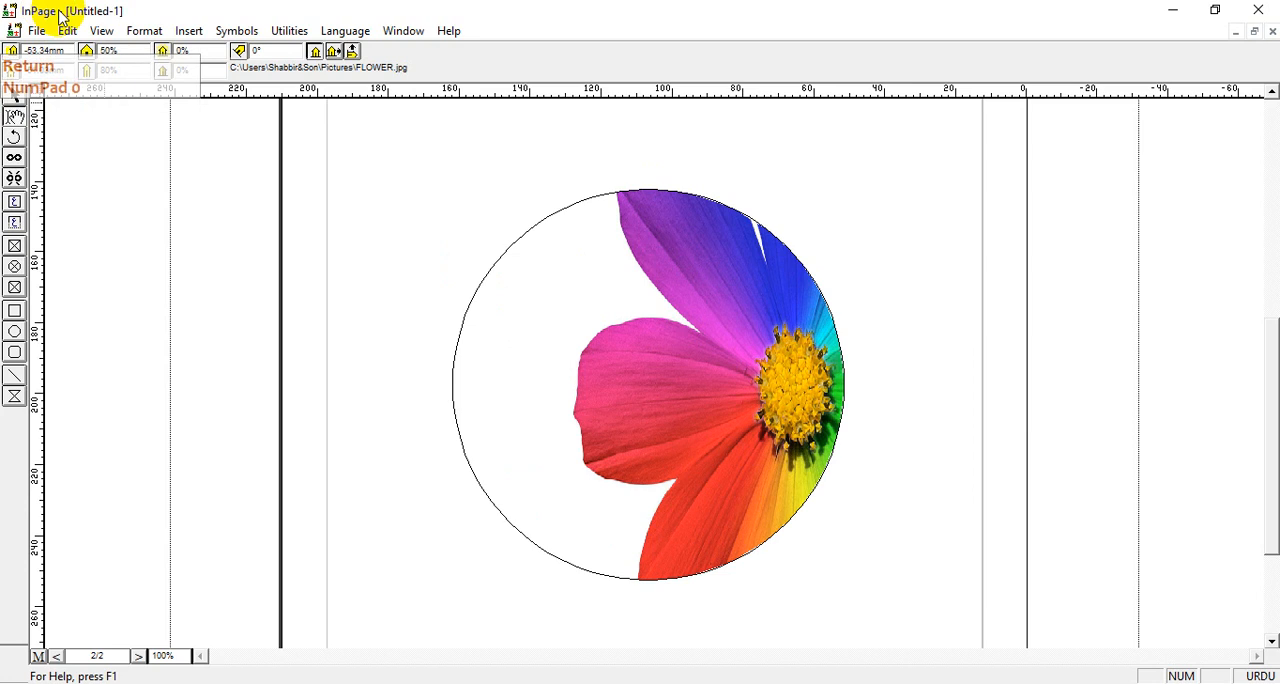
pyautogui.moveTo(123, 68); pyautogui.dragTo(10, 75)
pyautogui.write('50')
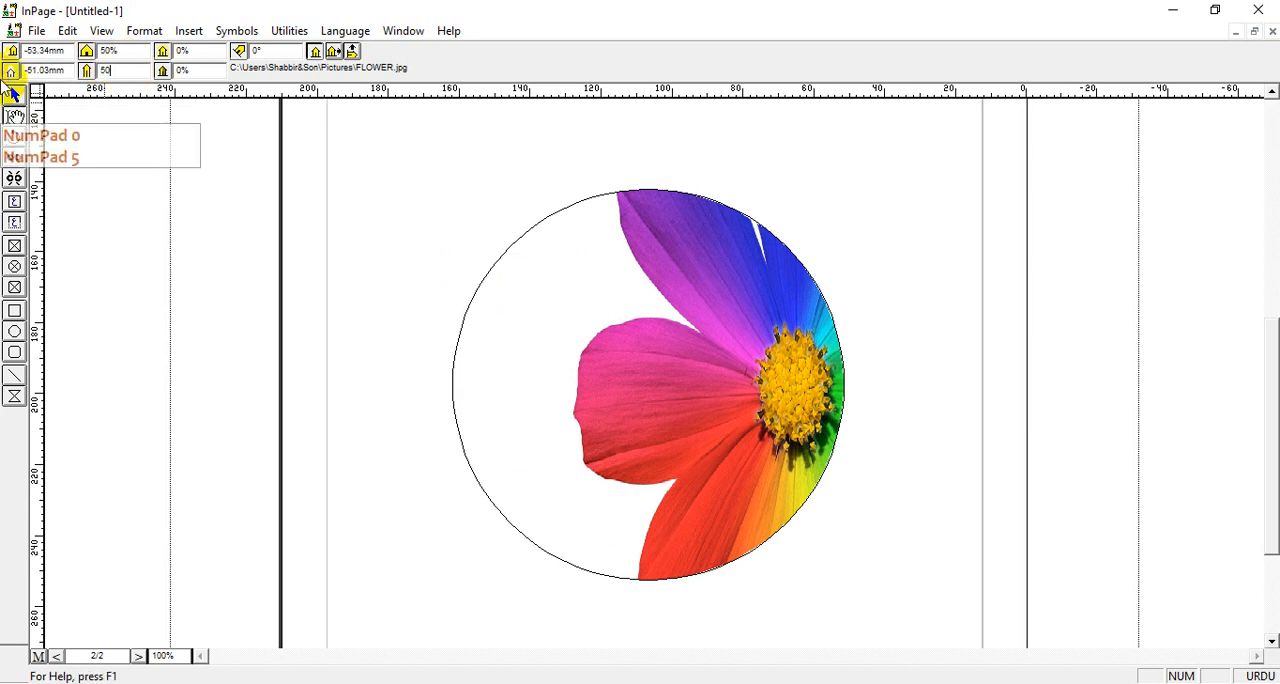
pyautogui.press('Return')
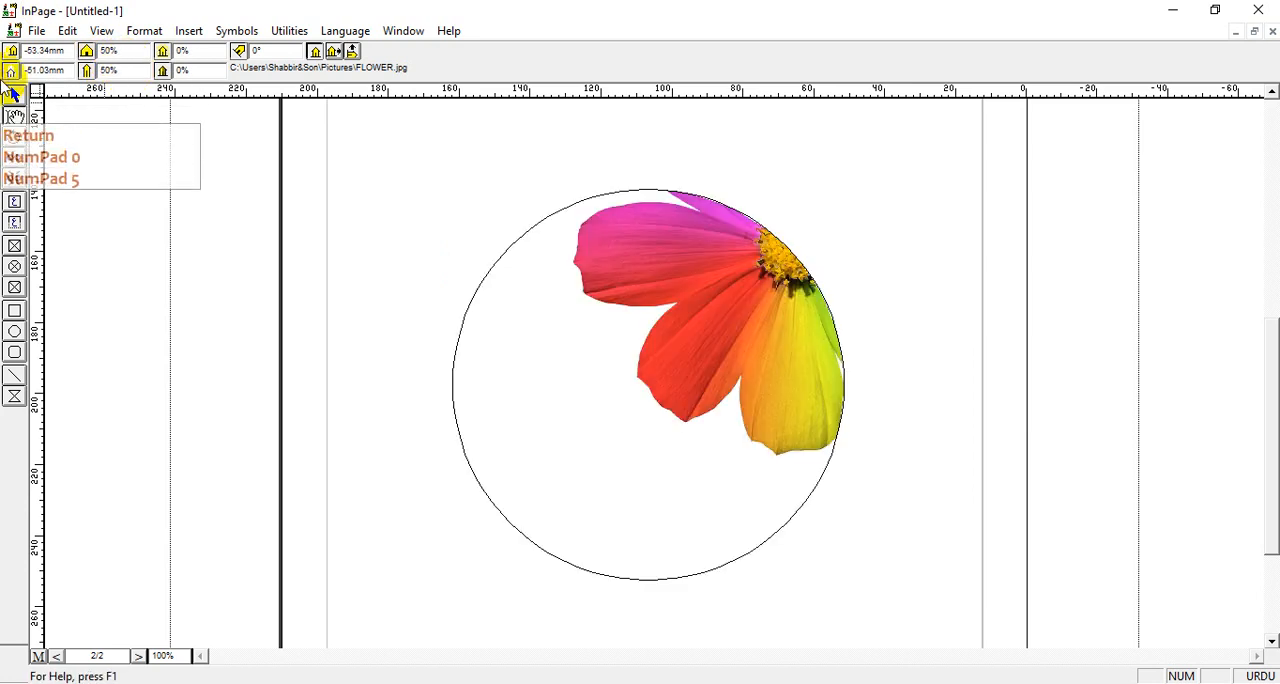
pyautogui.click(334, 50)
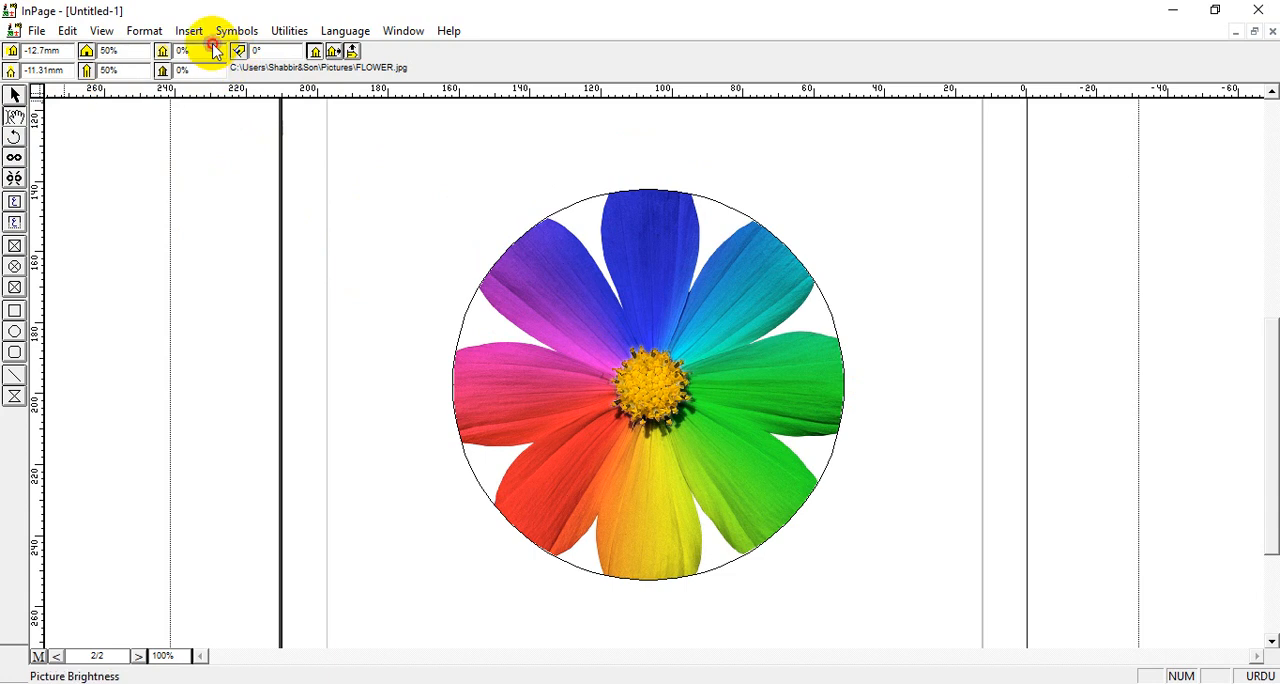
# Try a brightness of 20% on the flower picture, and set it back to 0%
pyautogui.doubleClick(182, 50)
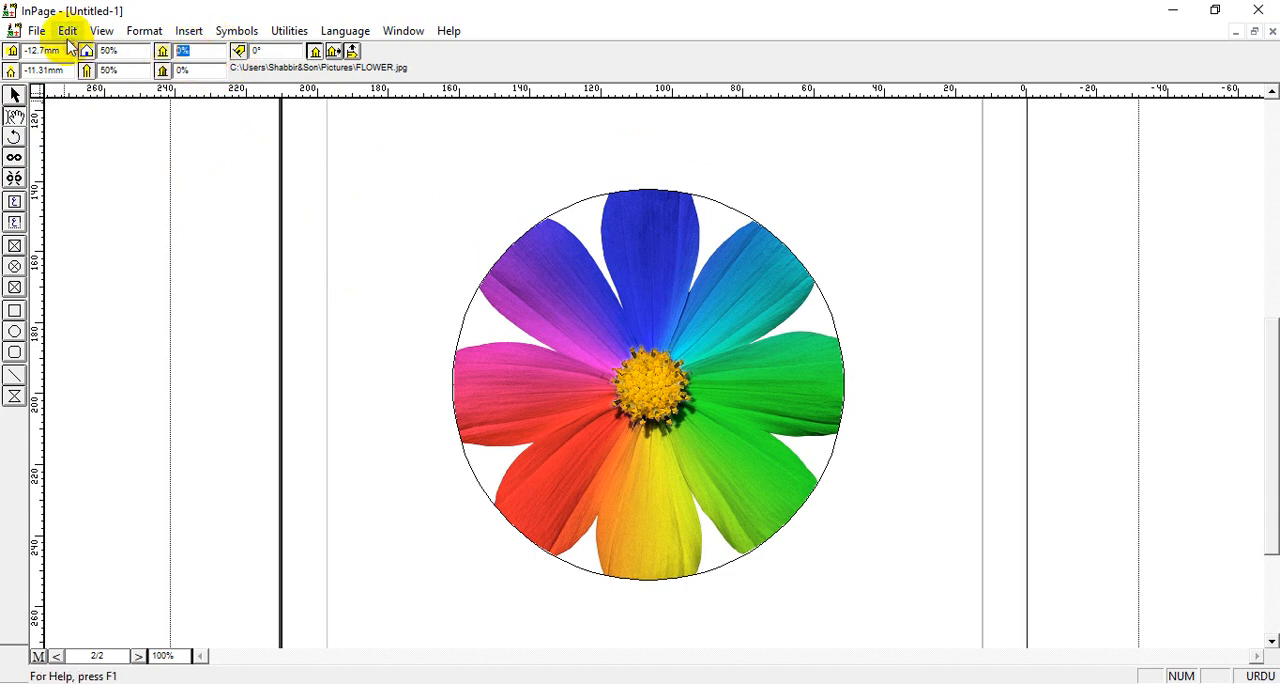
pyautogui.write('20')
pyautogui.press('Return')
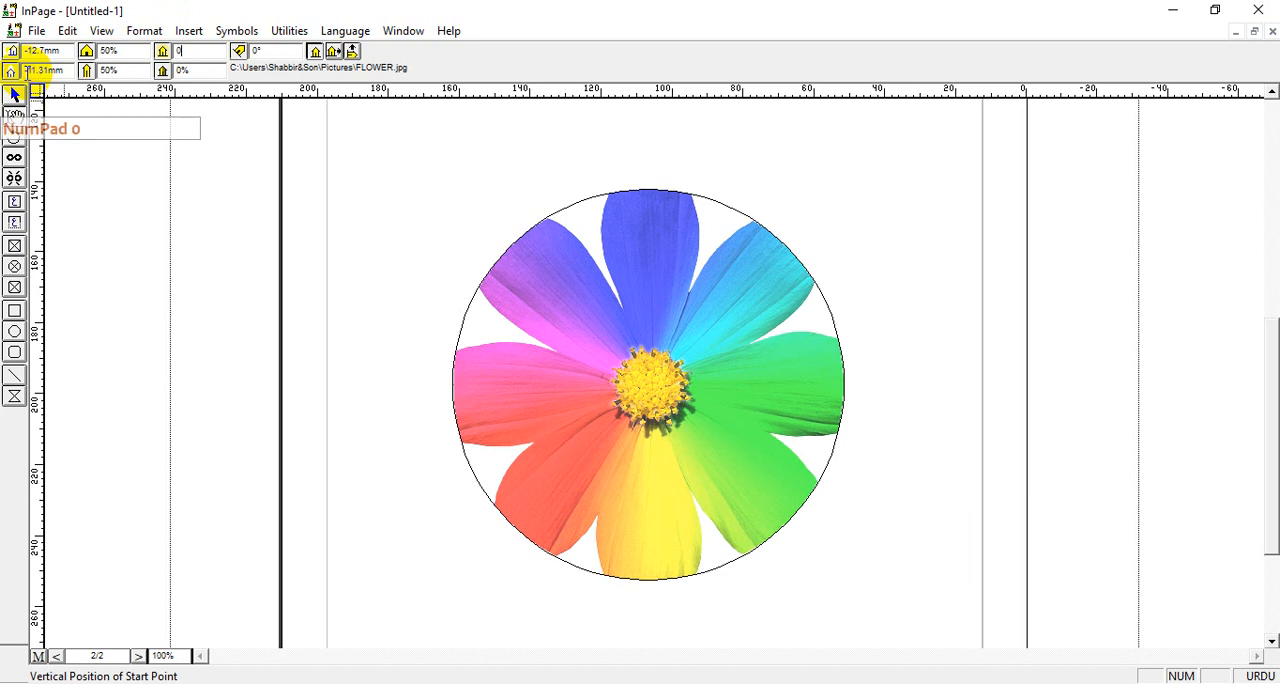
pyautogui.write('0')
pyautogui.press('Return')
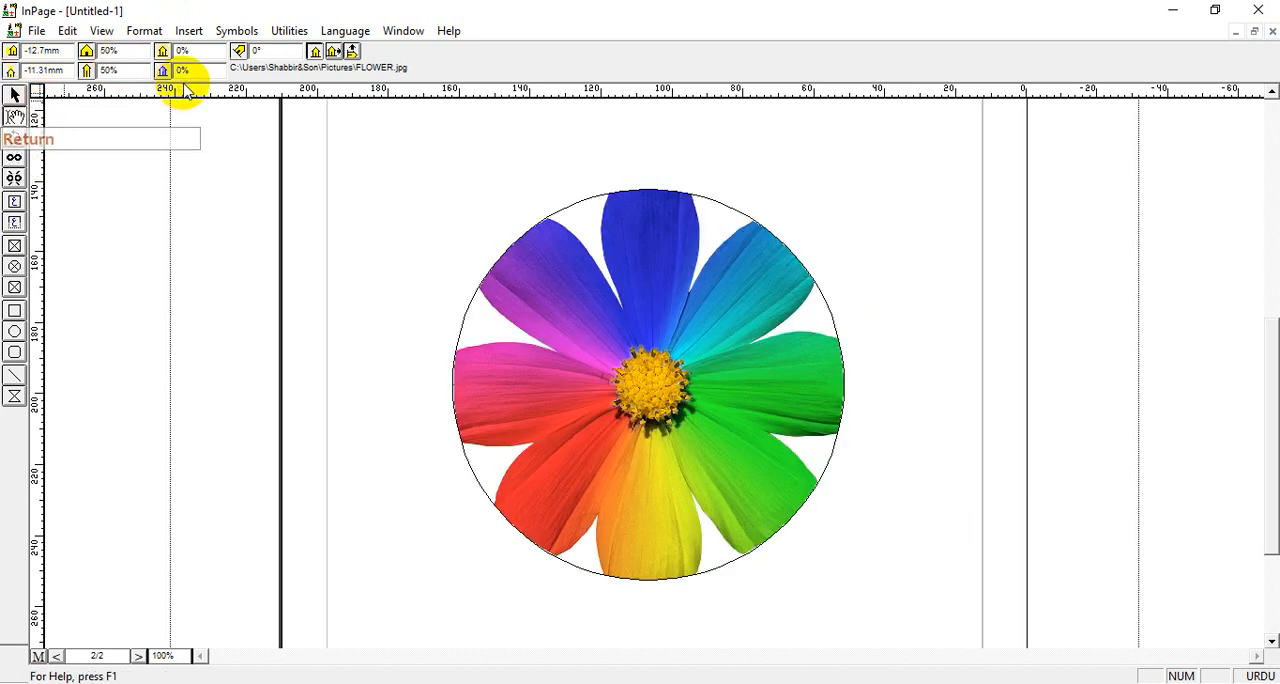
# Try a contrast of 20% on the flower picture, and set it back to 0%
pyautogui.write('20')
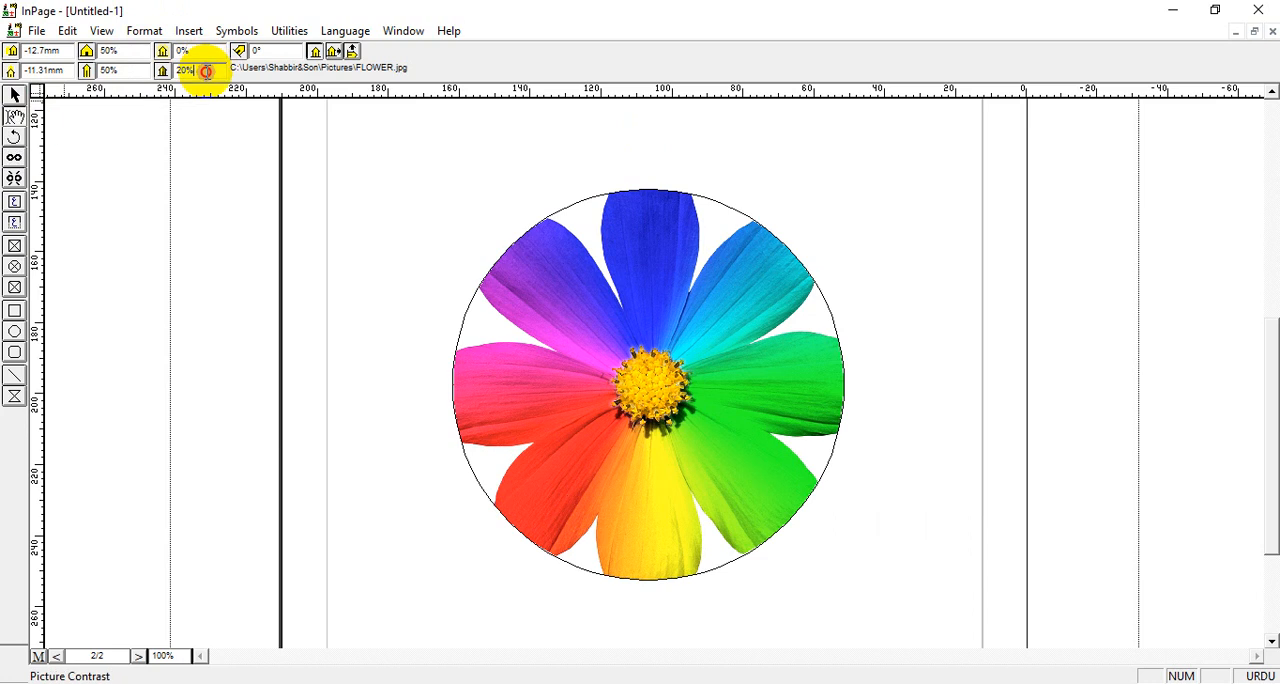
pyautogui.moveTo(206, 72); pyautogui.dragTo(52, 81)
pyautogui.write('0')
pyautogui.press('Return')
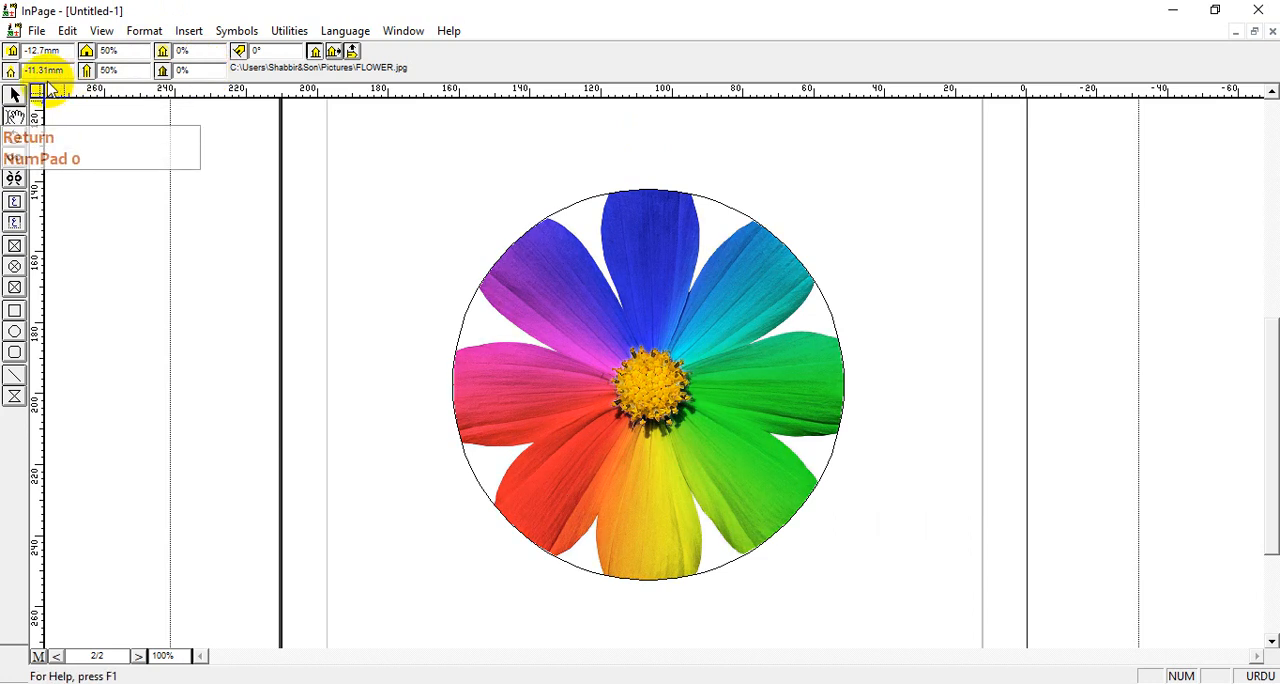
# Mirror the flower picture horizontally, and try mirroring it vertically before reverting the vertical flip
pyautogui.click(338, 53)
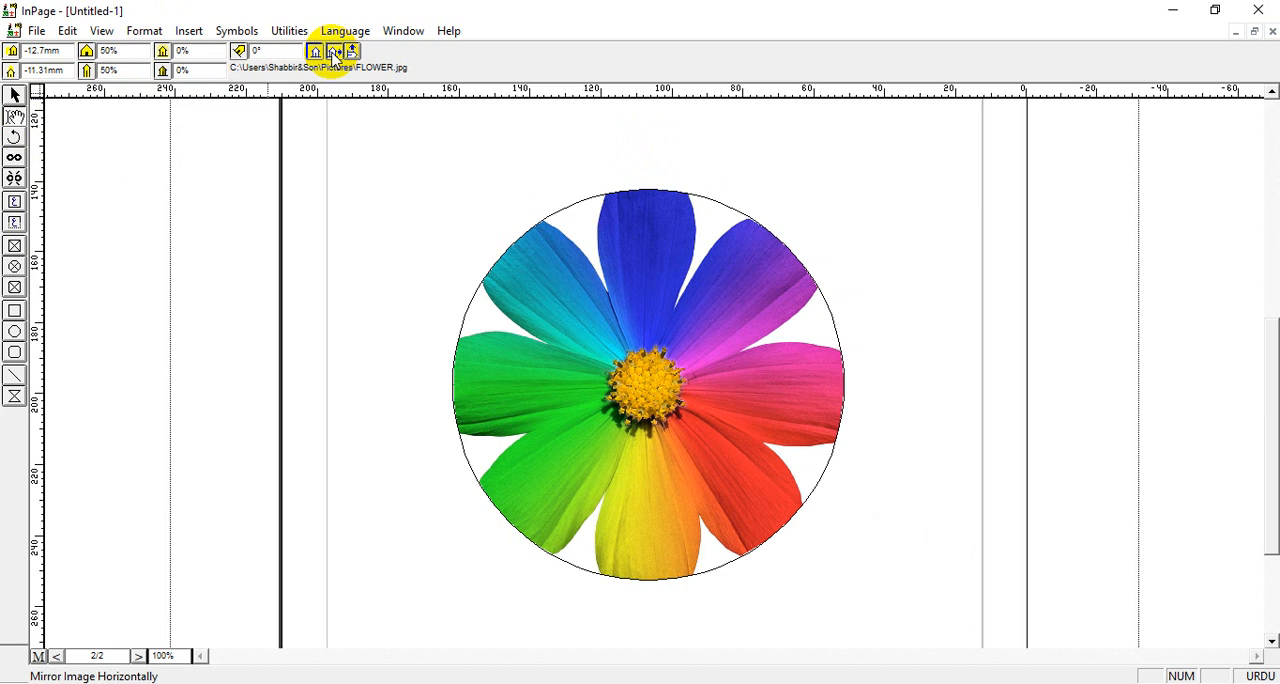
pyautogui.click(355, 53)
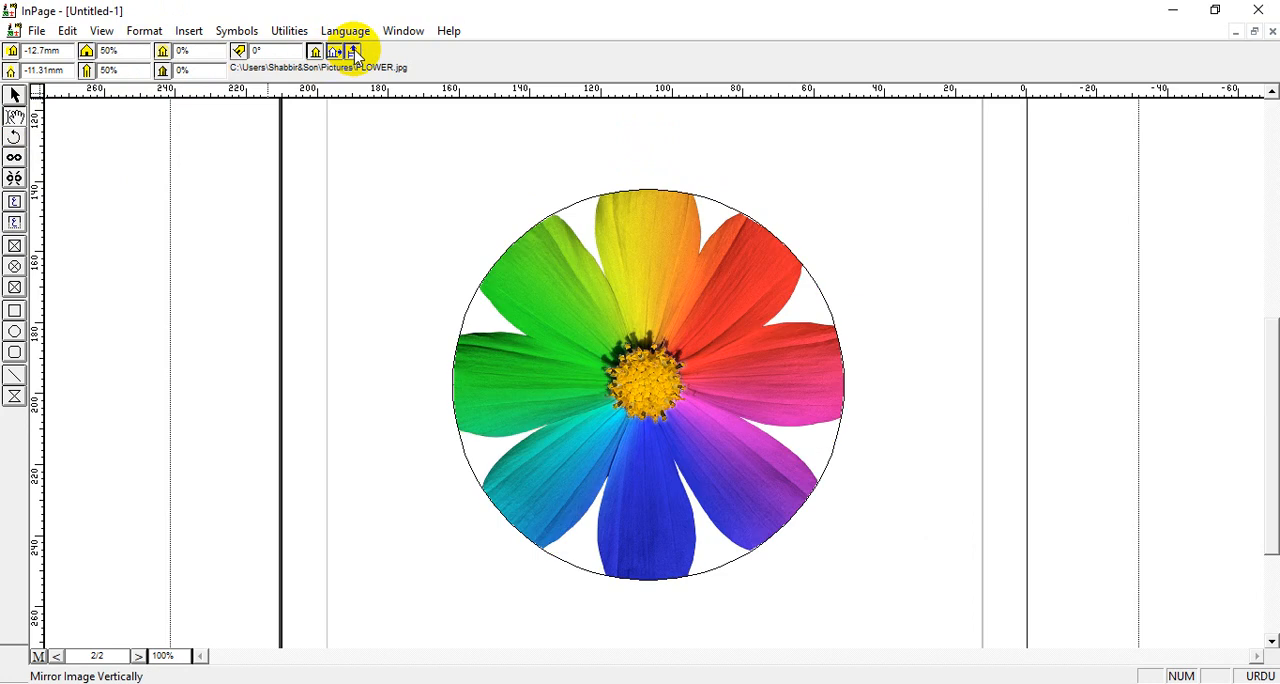
pyautogui.click(355, 53)
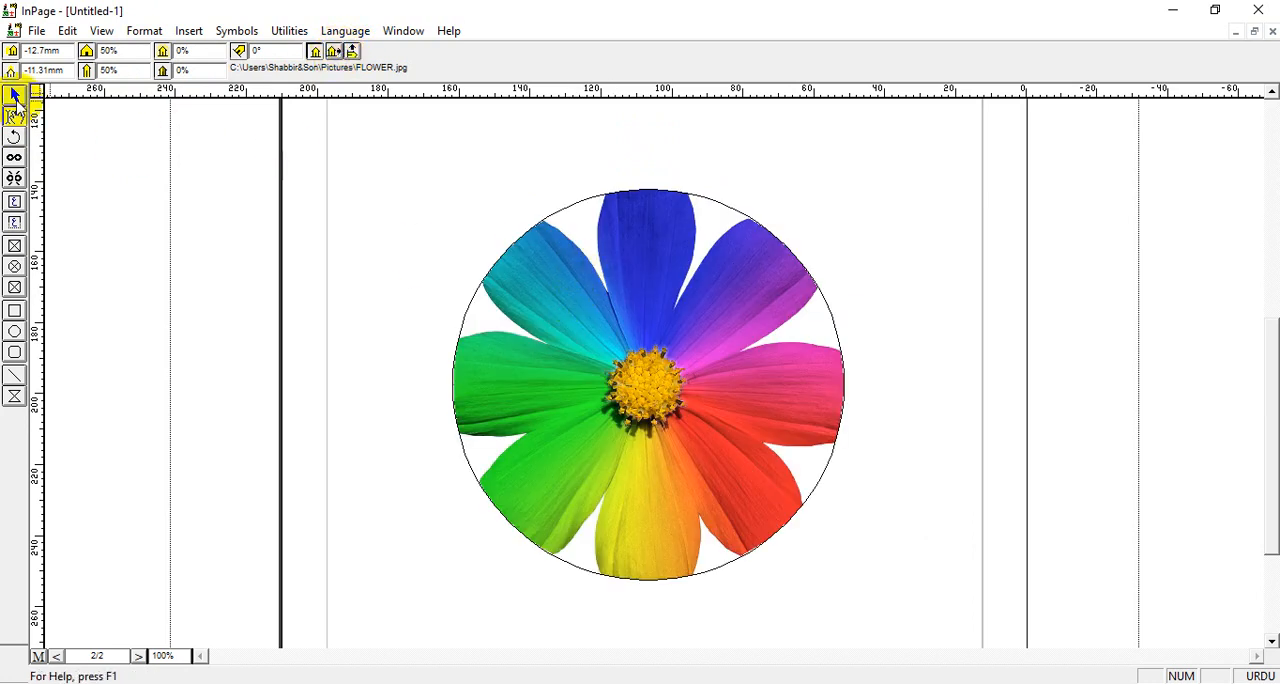
# Give the circular flower picture box a solid red border 5 pt thick
pyautogui.click(15, 96)
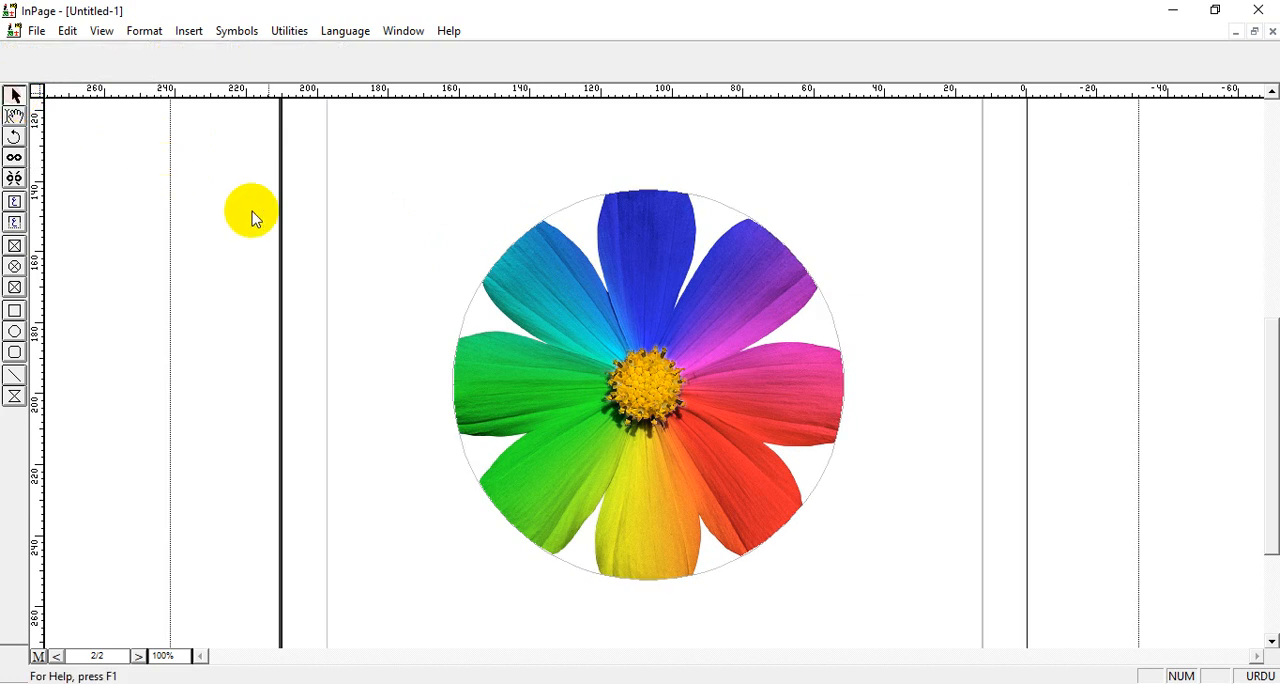
pyautogui.click(616, 314)
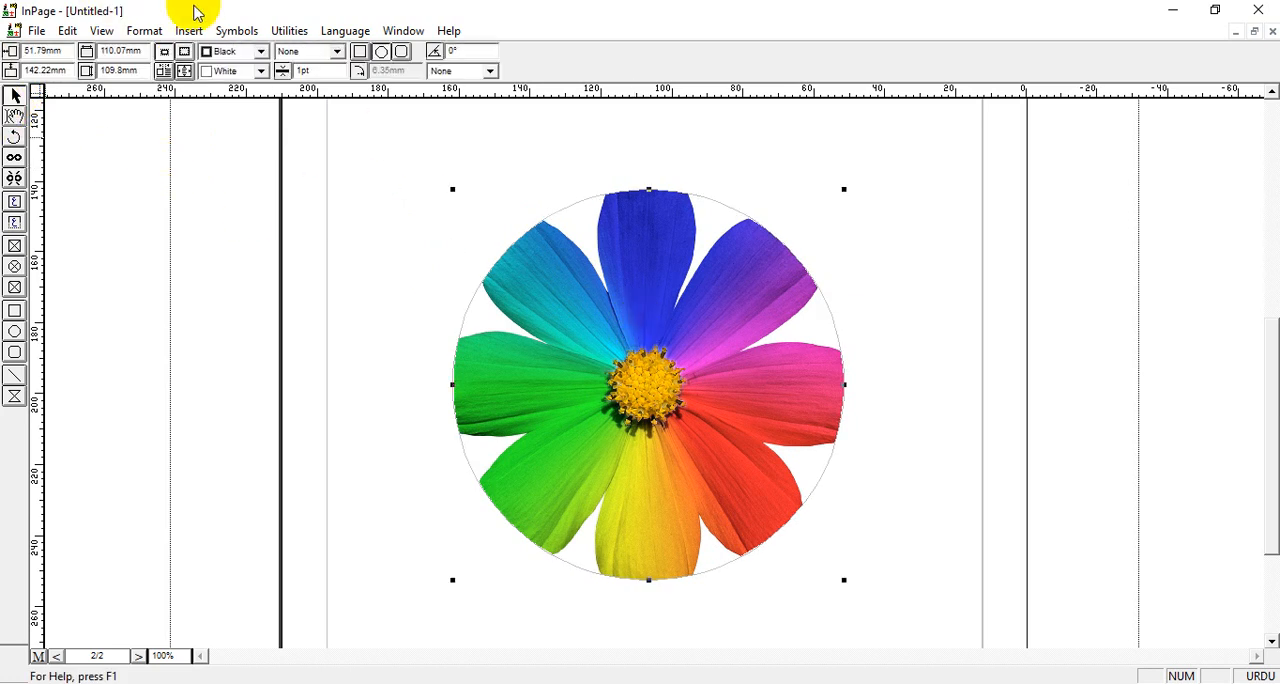
pyautogui.click(260, 52)
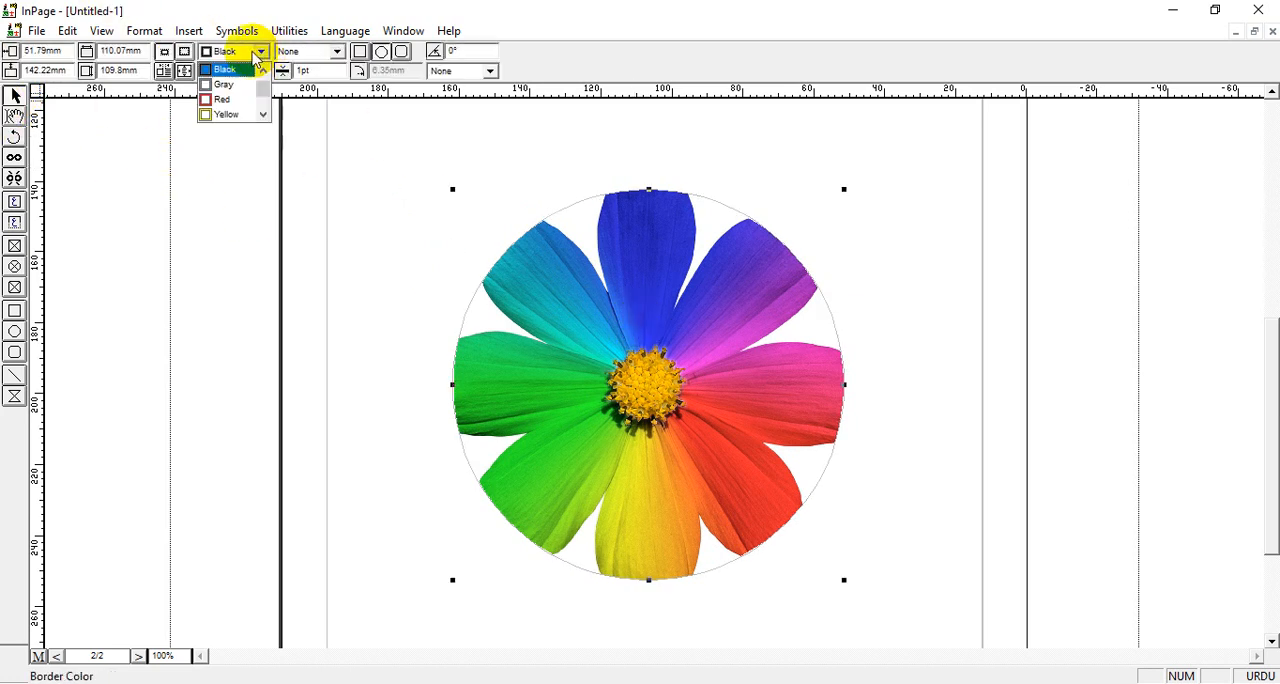
pyautogui.click(226, 100)
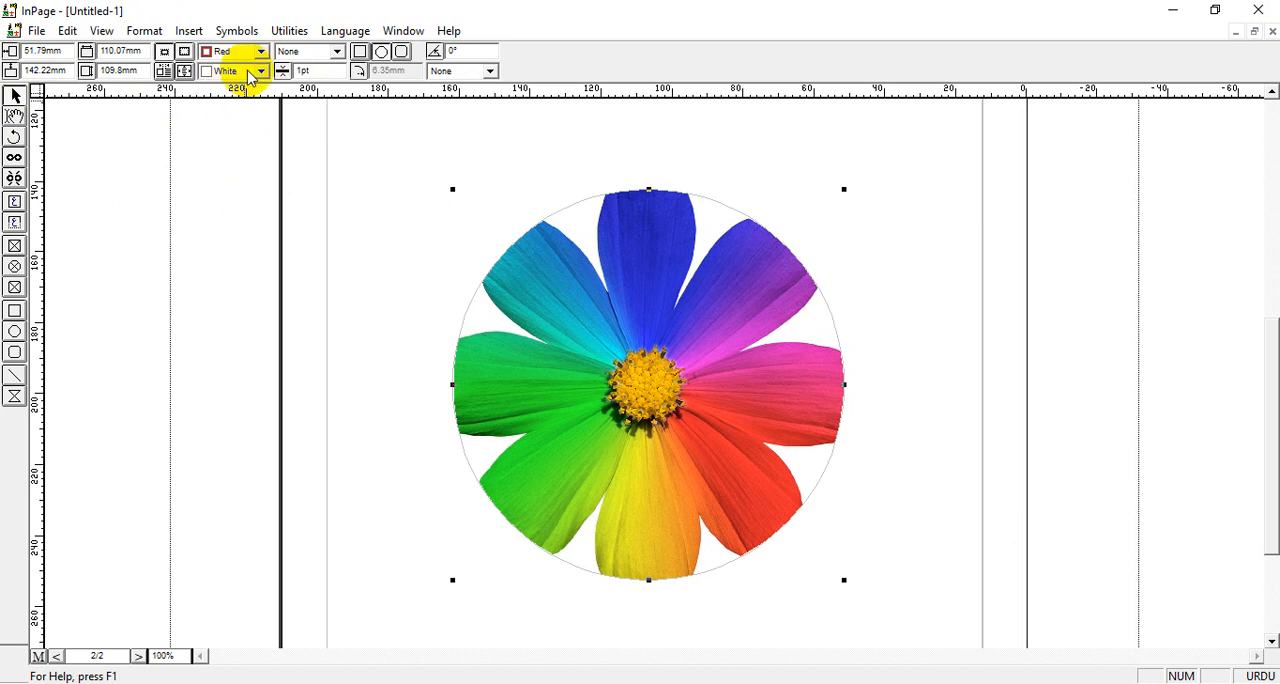
pyautogui.click(330, 52)
pyautogui.click(314, 85)
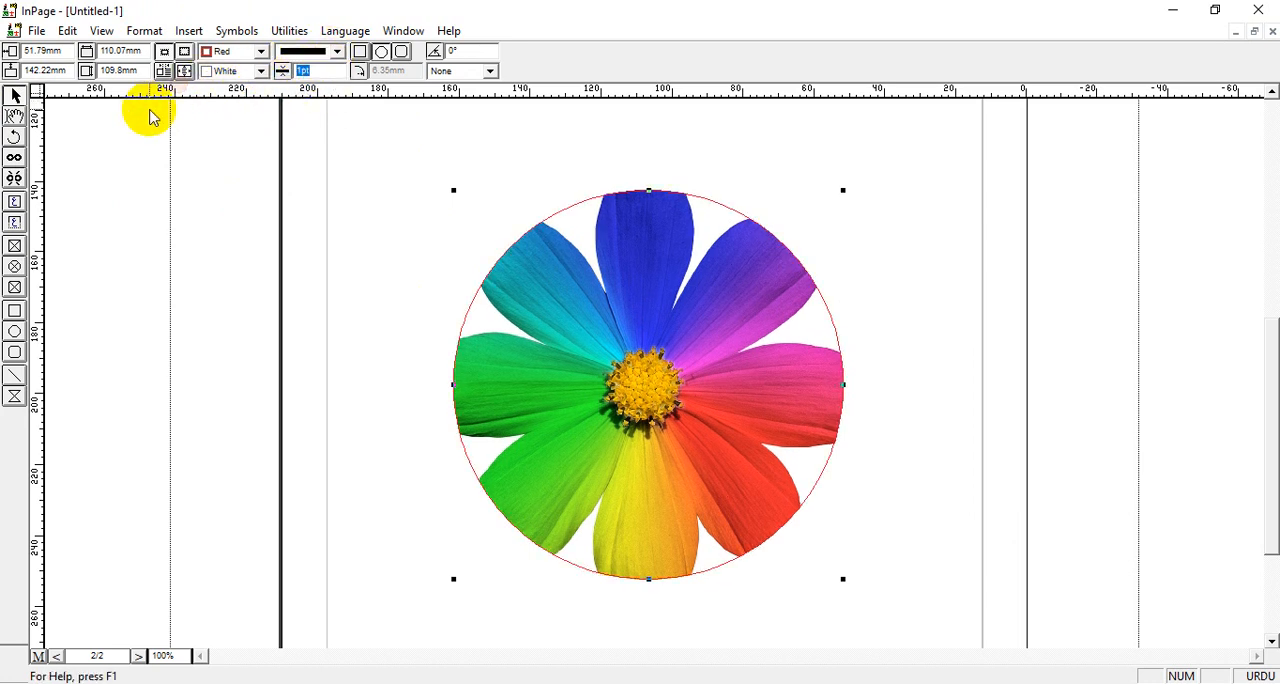
pyautogui.write('5')
pyautogui.press('Return')
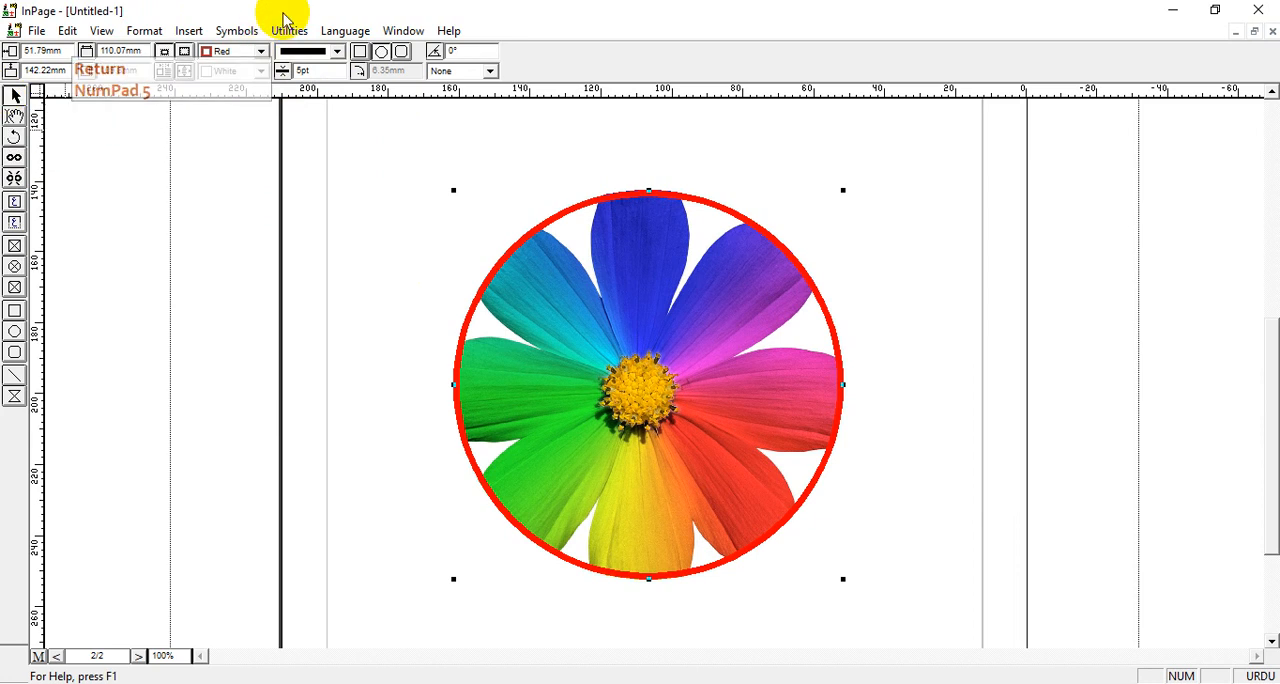
# Change the circular picture box's border color to Magenta
pyautogui.click(260, 51)
pyautogui.moveTo(265, 84); pyautogui.dragTo(263, 101)
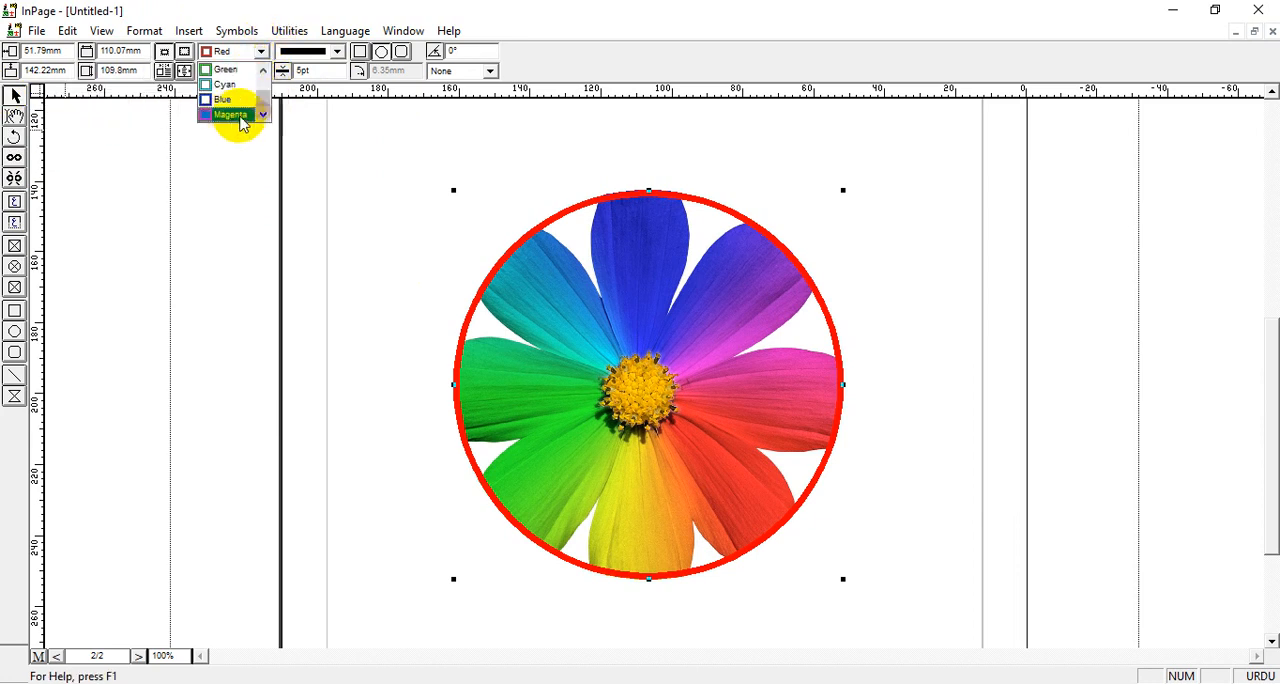
pyautogui.click(229, 115)
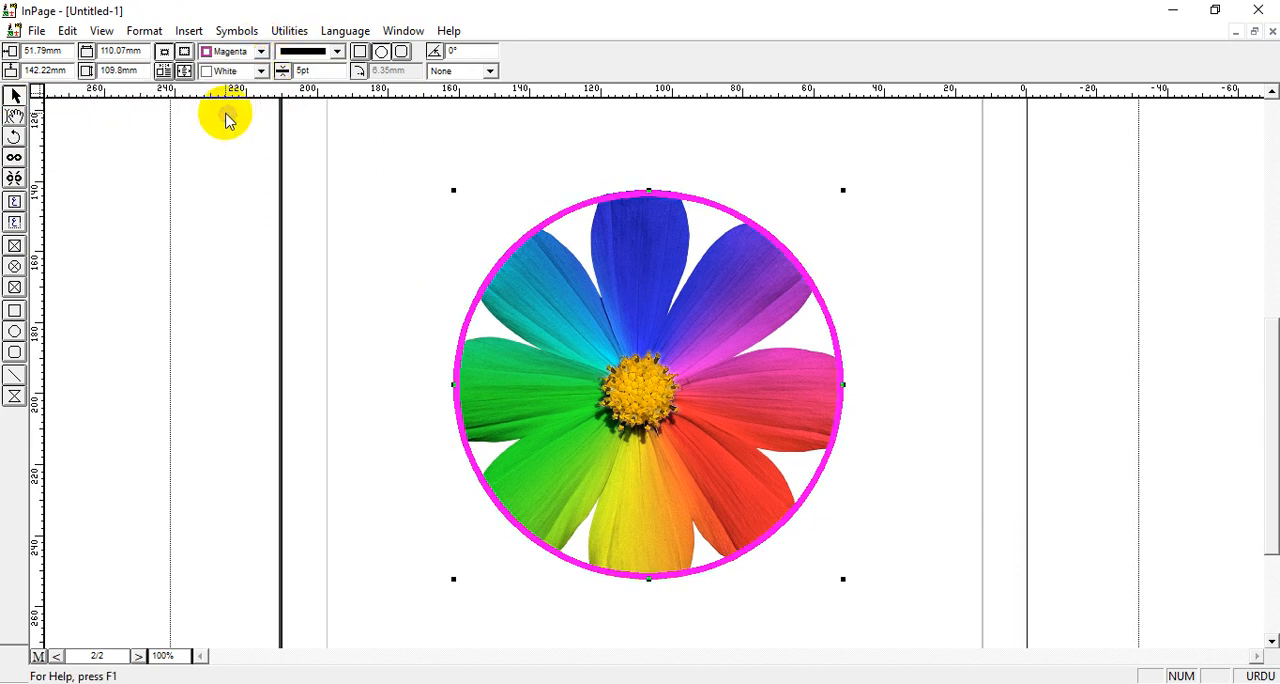
# Try a Gray fill on the circular picture box, and set its fill color to None
pyautogui.click(260, 74)
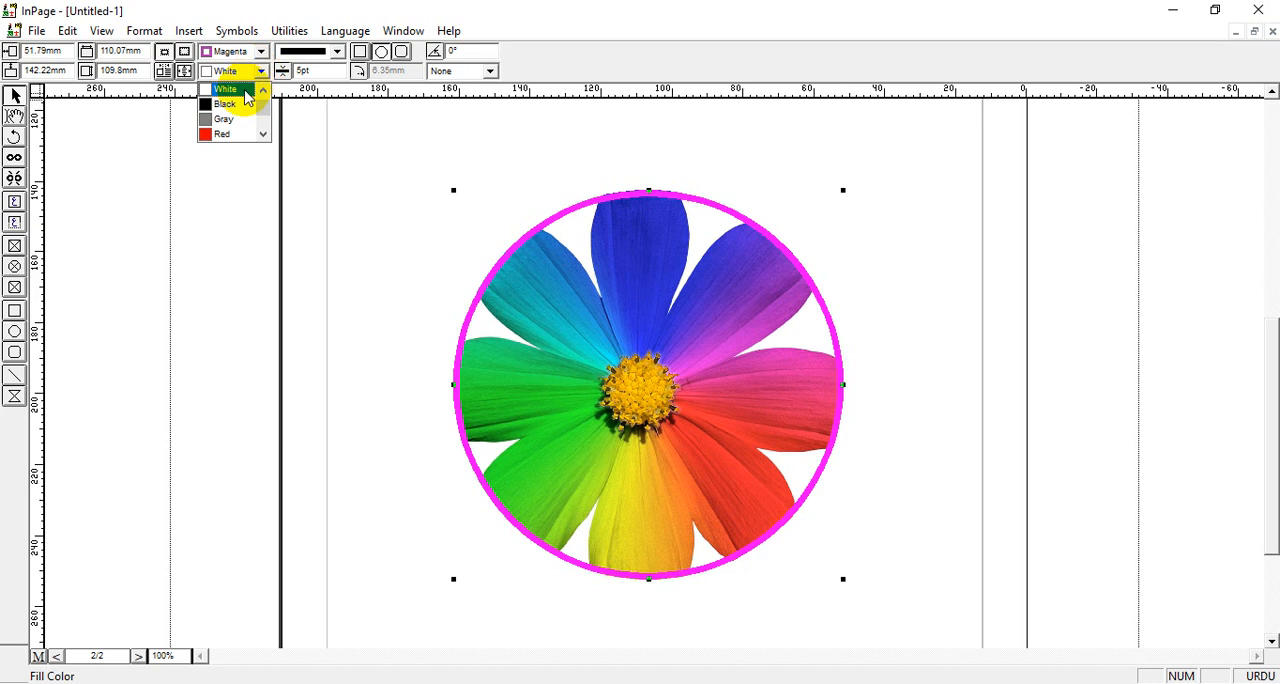
pyautogui.click(227, 118)
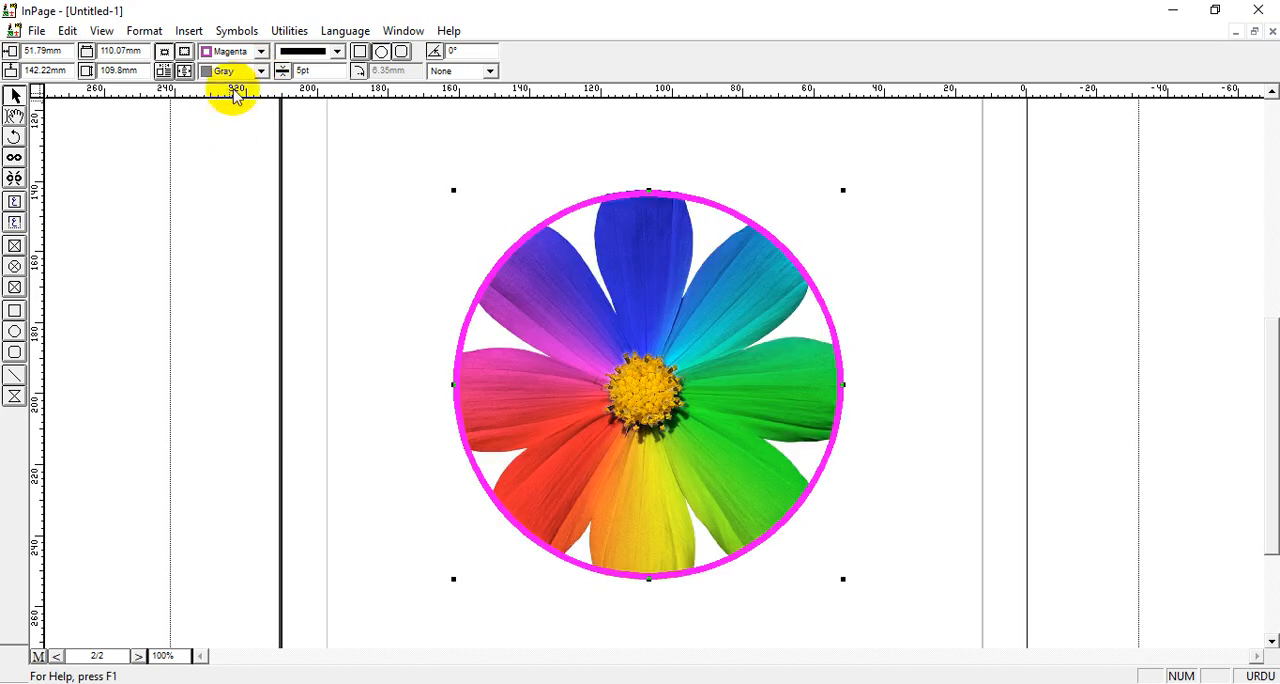
pyautogui.click(261, 71)
pyautogui.moveTo(265, 120); pyautogui.dragTo(262, 88)
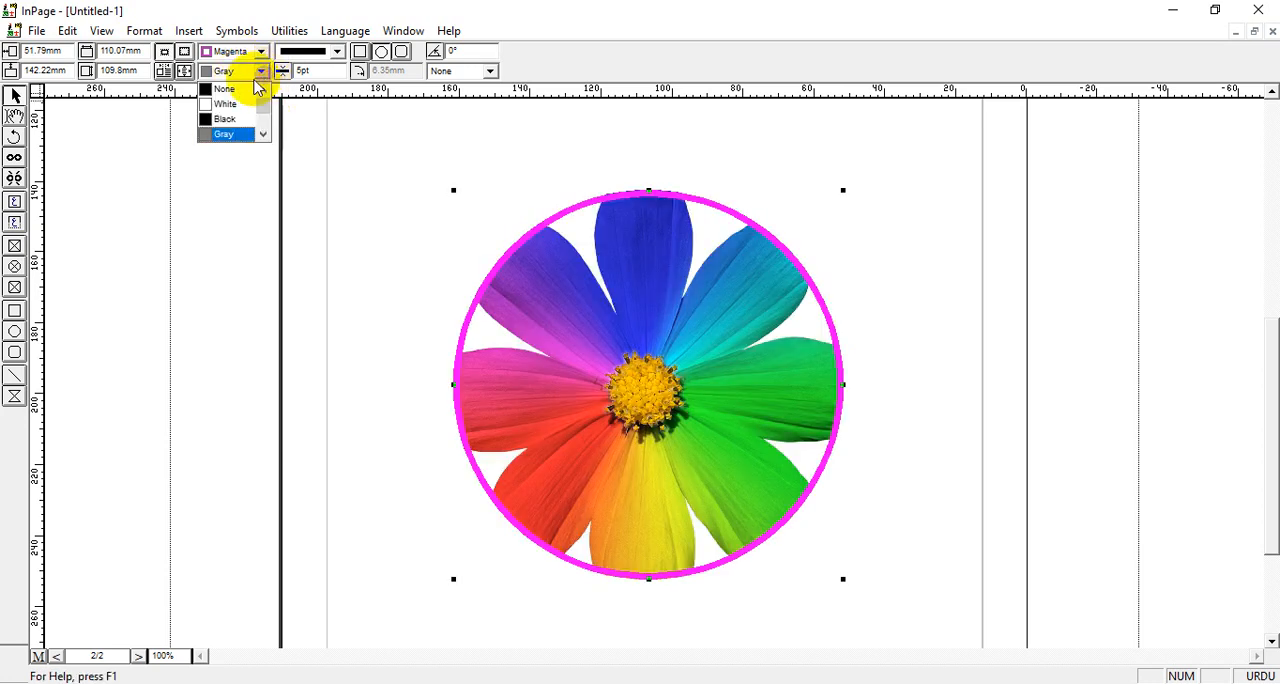
pyautogui.click(236, 88)
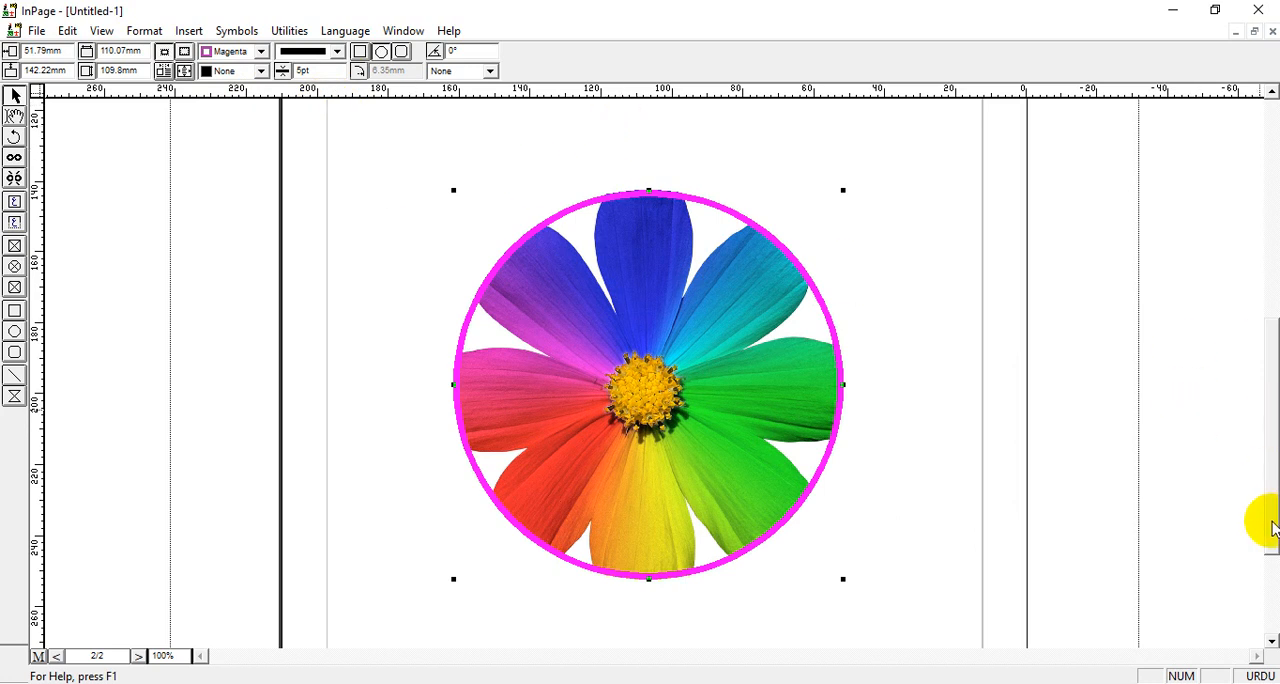
# Try the vertical-line, diagonal and diagonal crosshatch patterns on the rectangular picture box at the top of page 2
pyautogui.moveTo(1270, 505); pyautogui.dragTo(1265, 323)
pyautogui.click(700, 294)
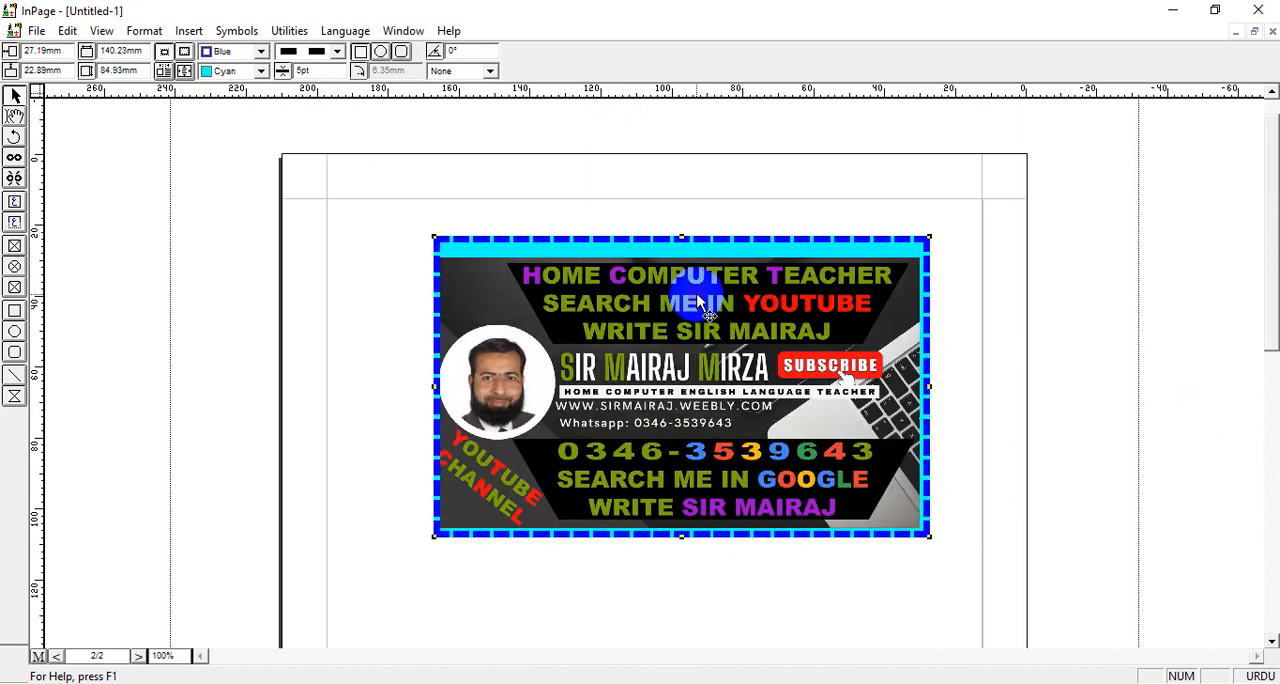
pyautogui.click(15, 116)
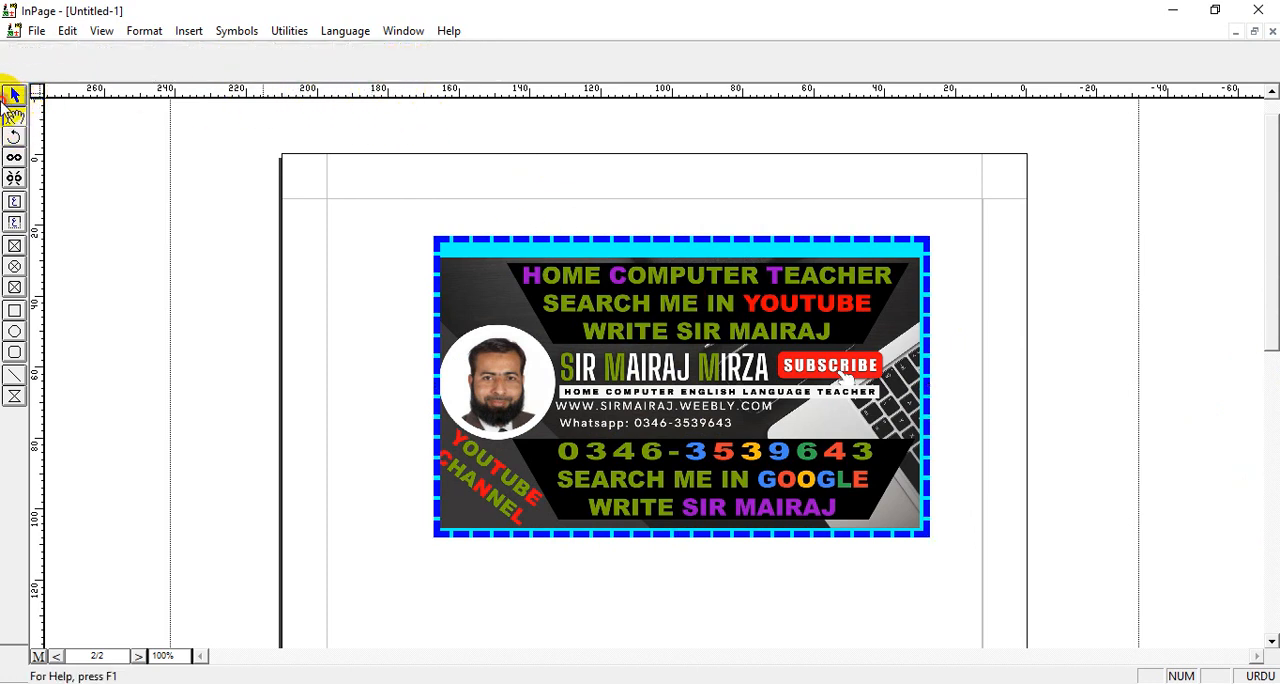
pyautogui.click(14, 95)
pyautogui.click(491, 277)
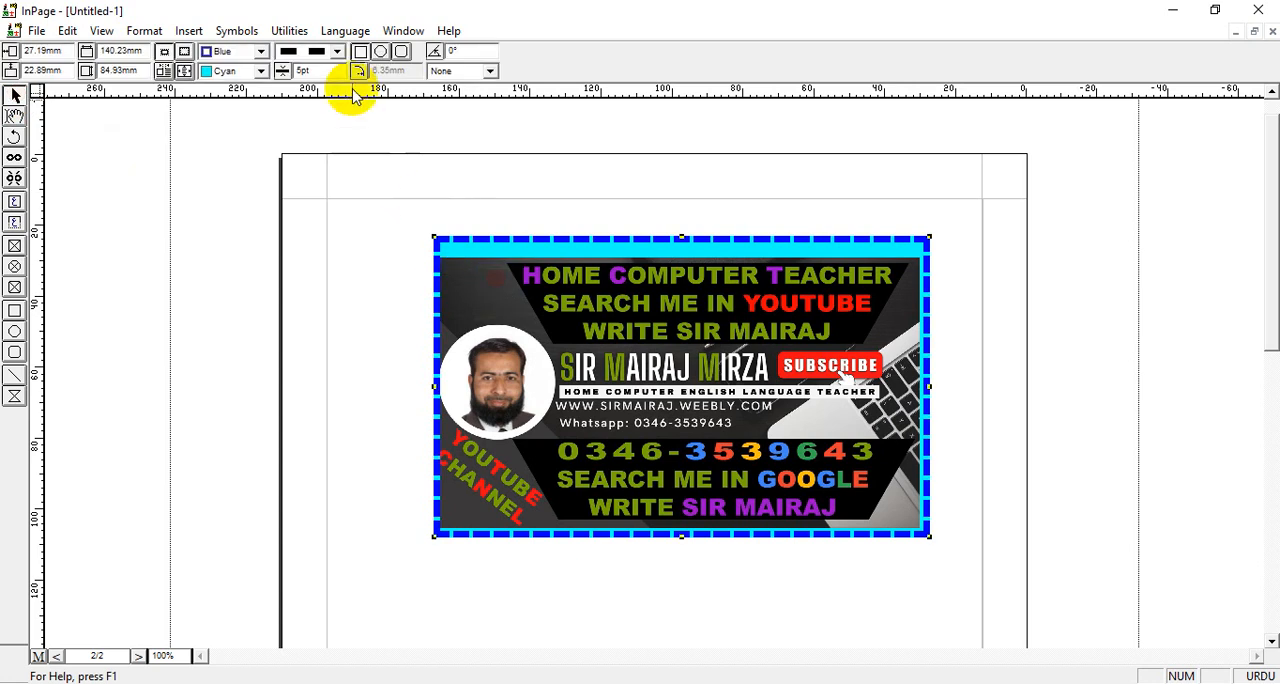
pyautogui.click(490, 70)
pyautogui.click(460, 121)
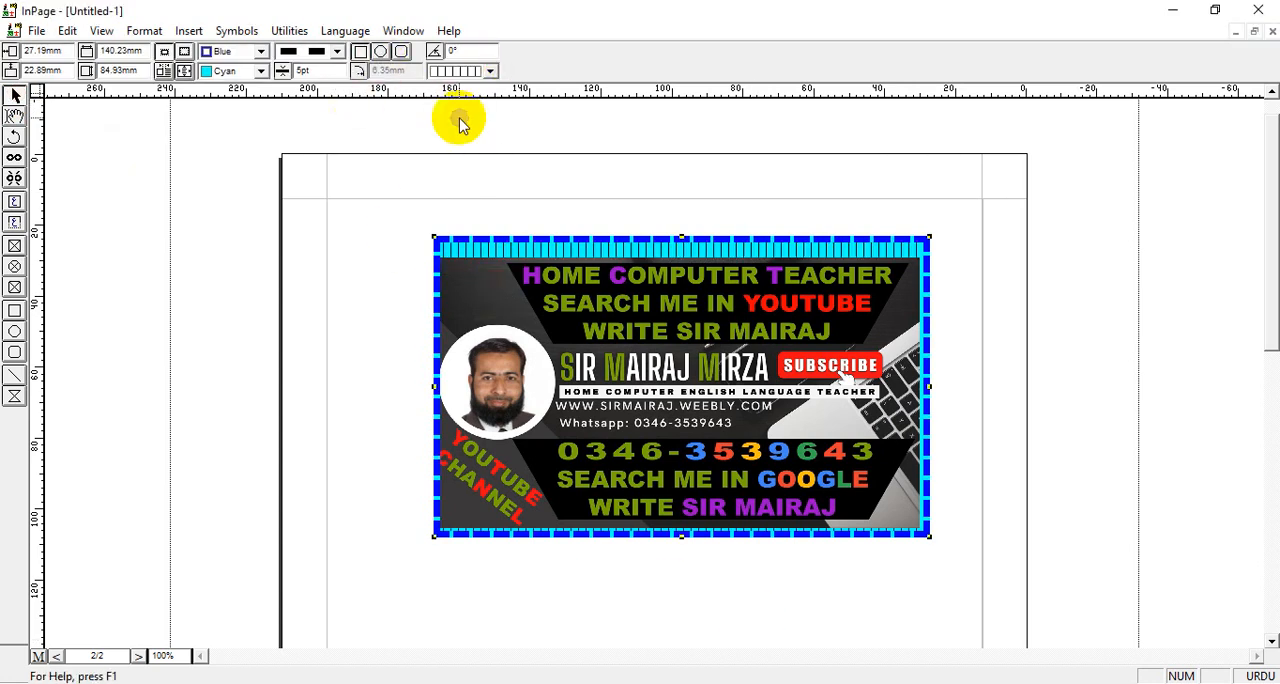
pyautogui.click(490, 70)
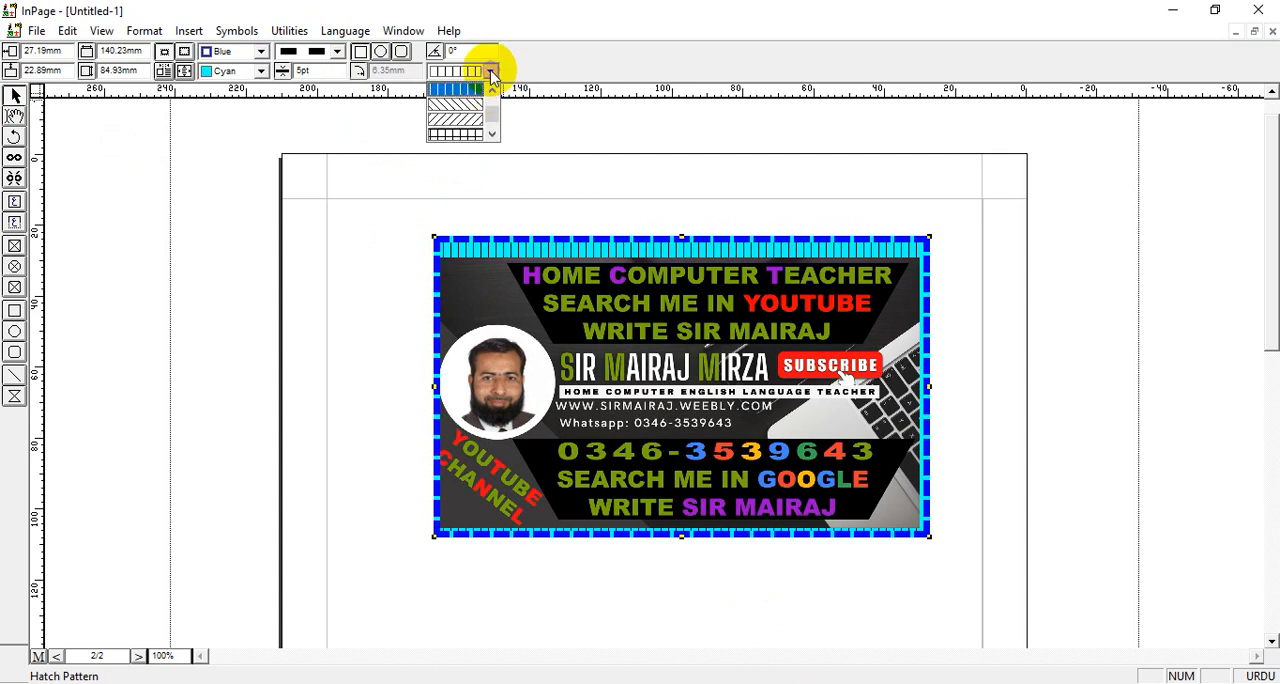
pyautogui.click(470, 123)
pyautogui.click(490, 70)
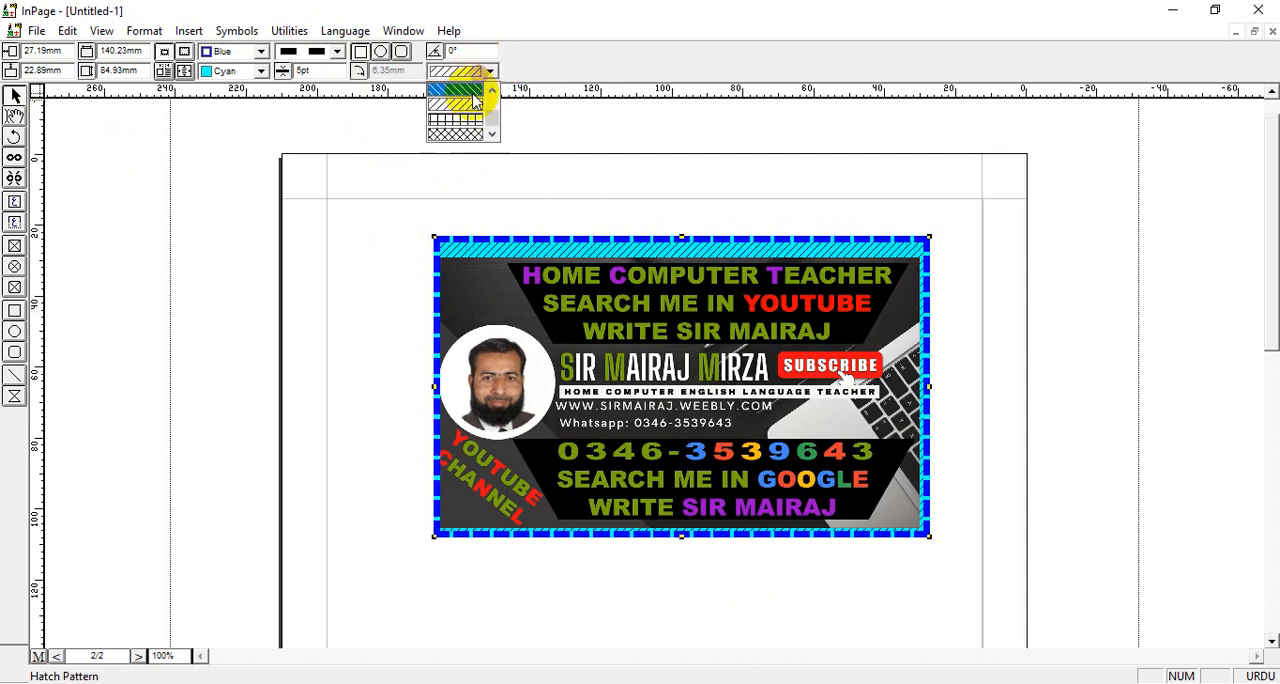
pyautogui.click(485, 137)
# Try the vertical-line hatch on the rectangular picture box again, and set its hatch pattern back to None
pyautogui.click(490, 70)
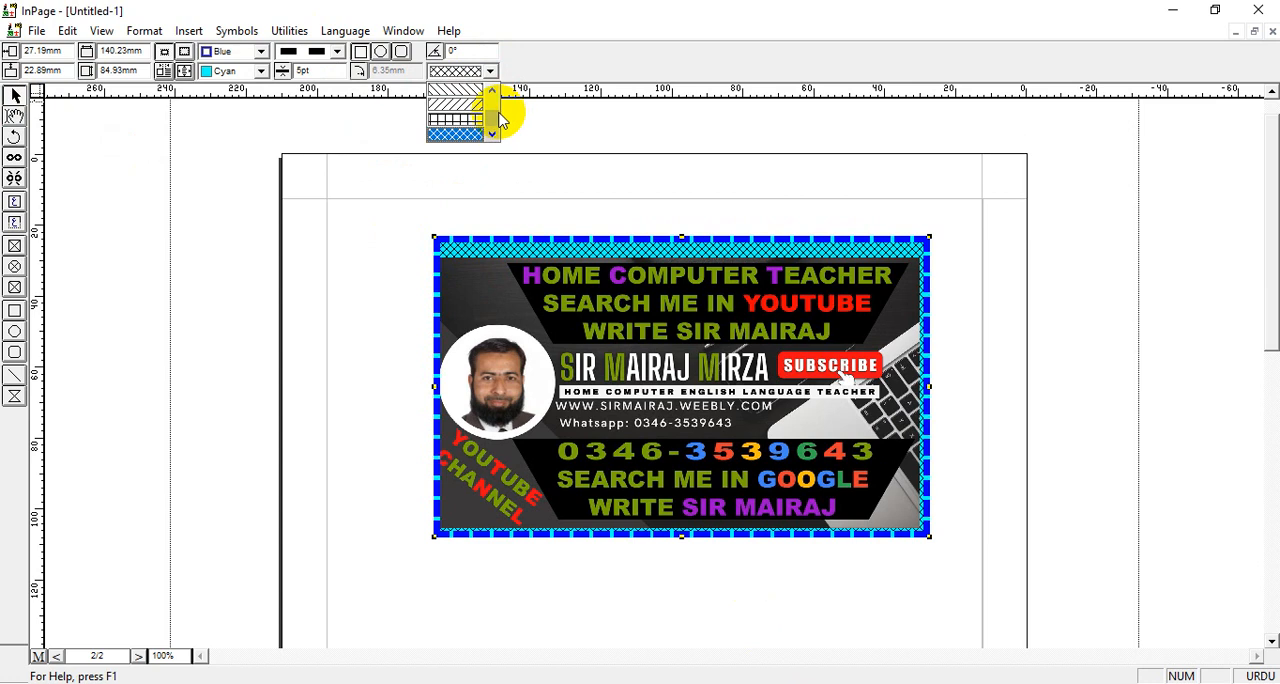
pyautogui.click(498, 108)
pyautogui.click(470, 119)
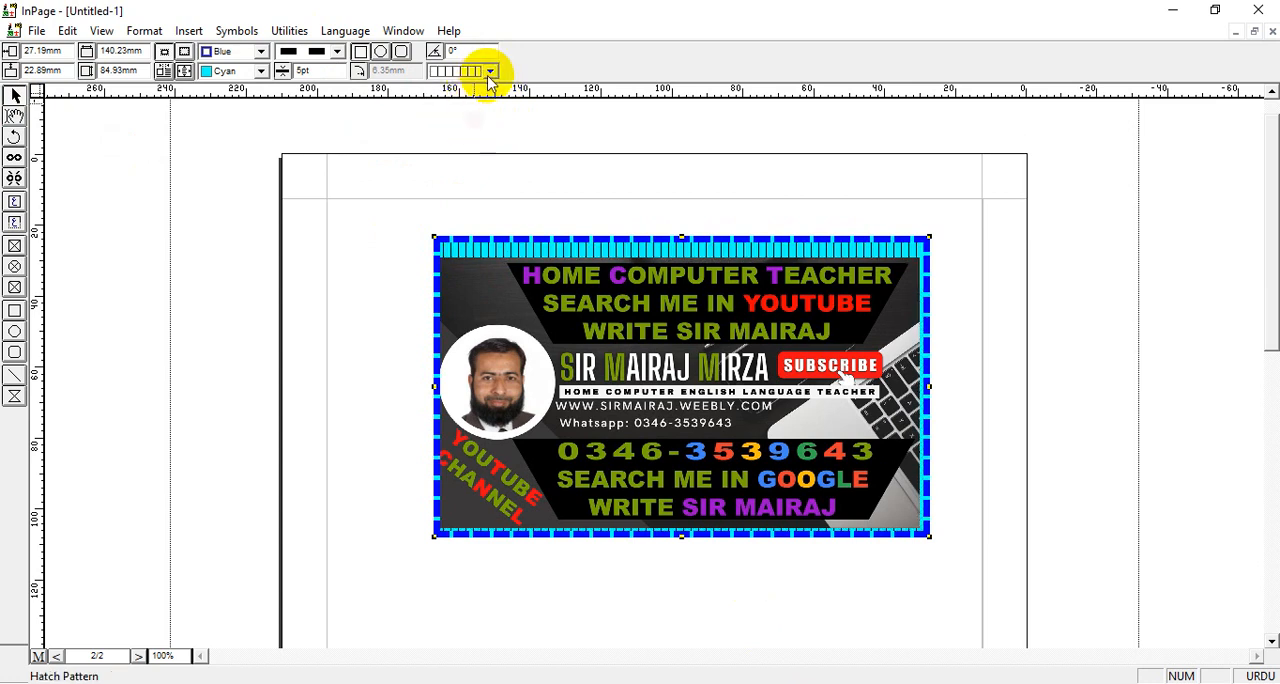
pyautogui.click(490, 71)
pyautogui.click(496, 86)
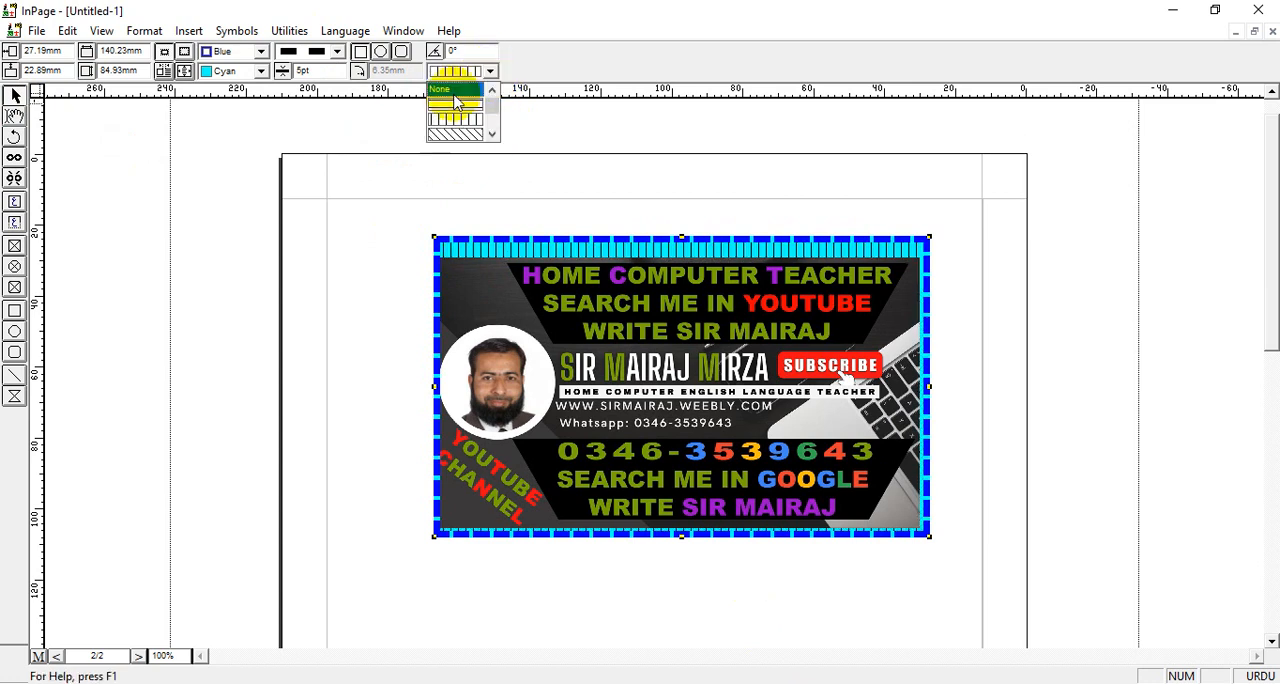
pyautogui.click(452, 93)
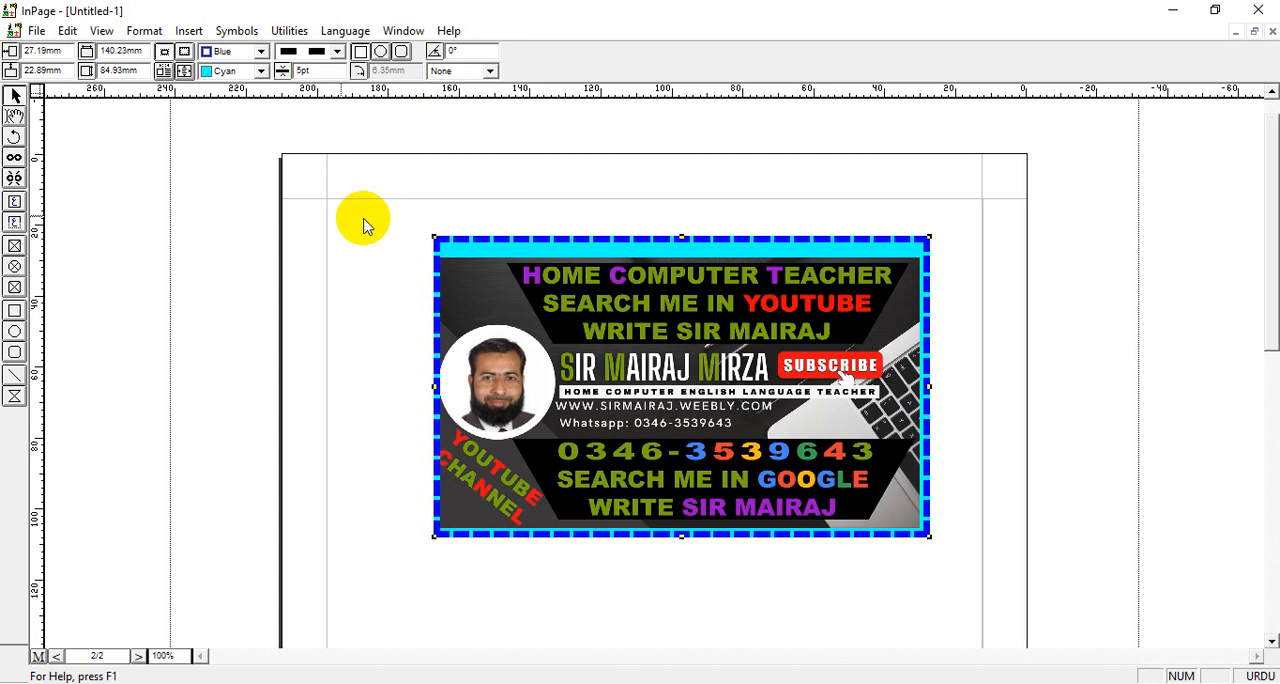
# Insert one new page after page 2 and draw a rounded-corner picture box about 145 by 97 mm on it
pyautogui.moveTo(1266, 277); pyautogui.dragTo(1266, 504)
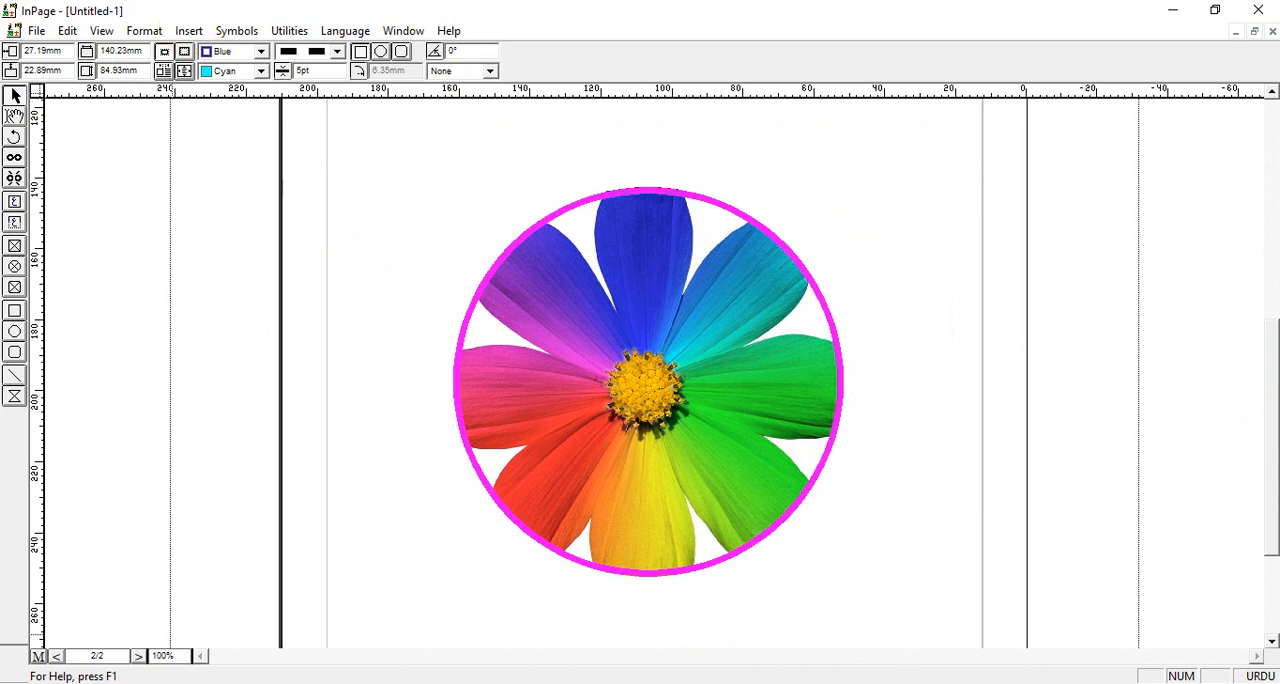
pyautogui.click(188, 31)
pyautogui.click(213, 58)
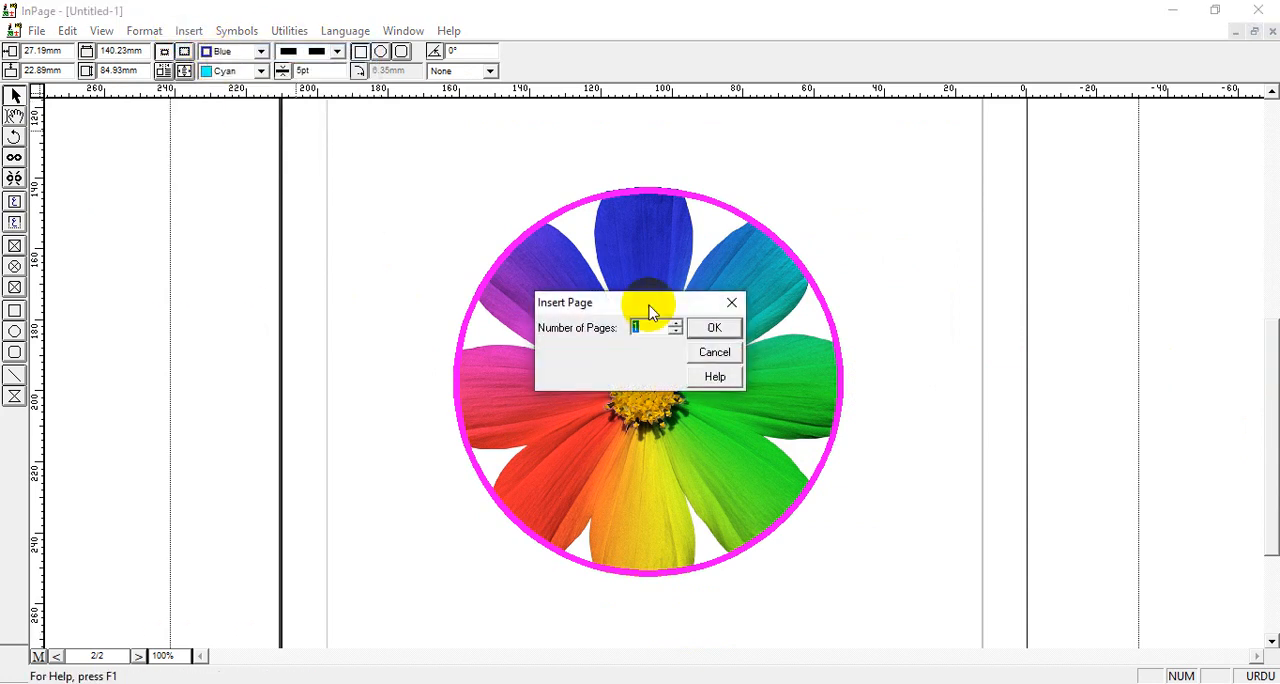
pyautogui.click(726, 334)
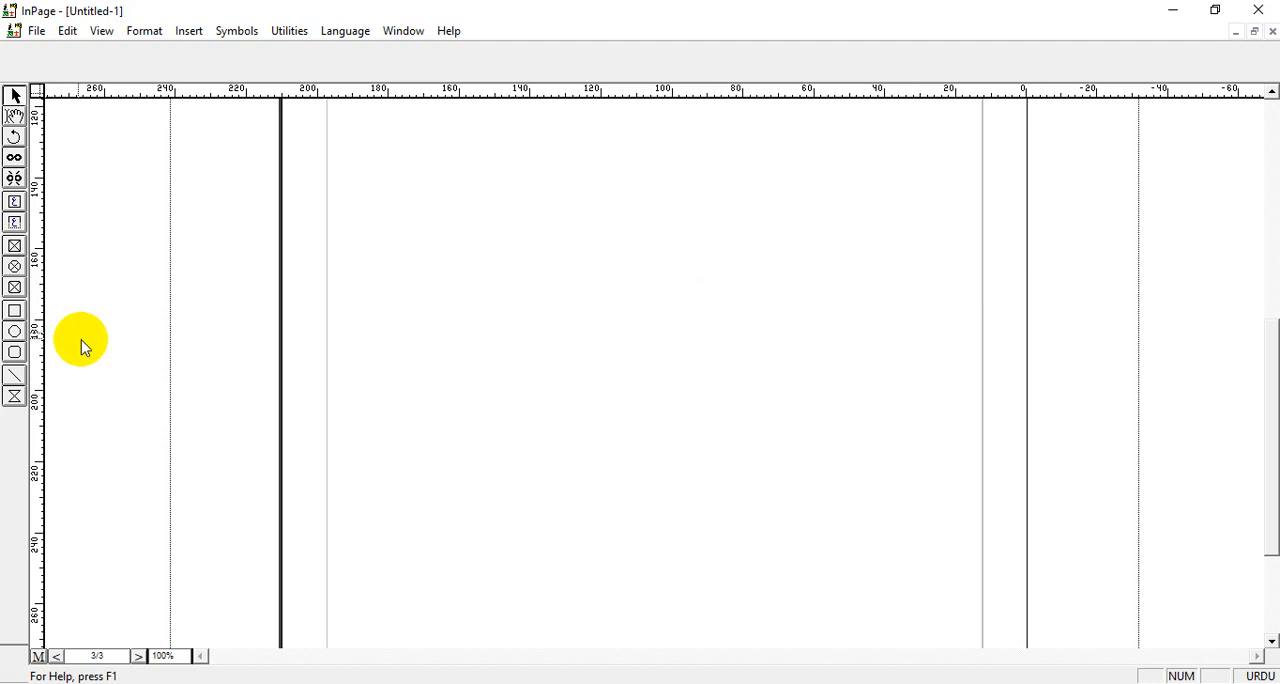
pyautogui.click(15, 289)
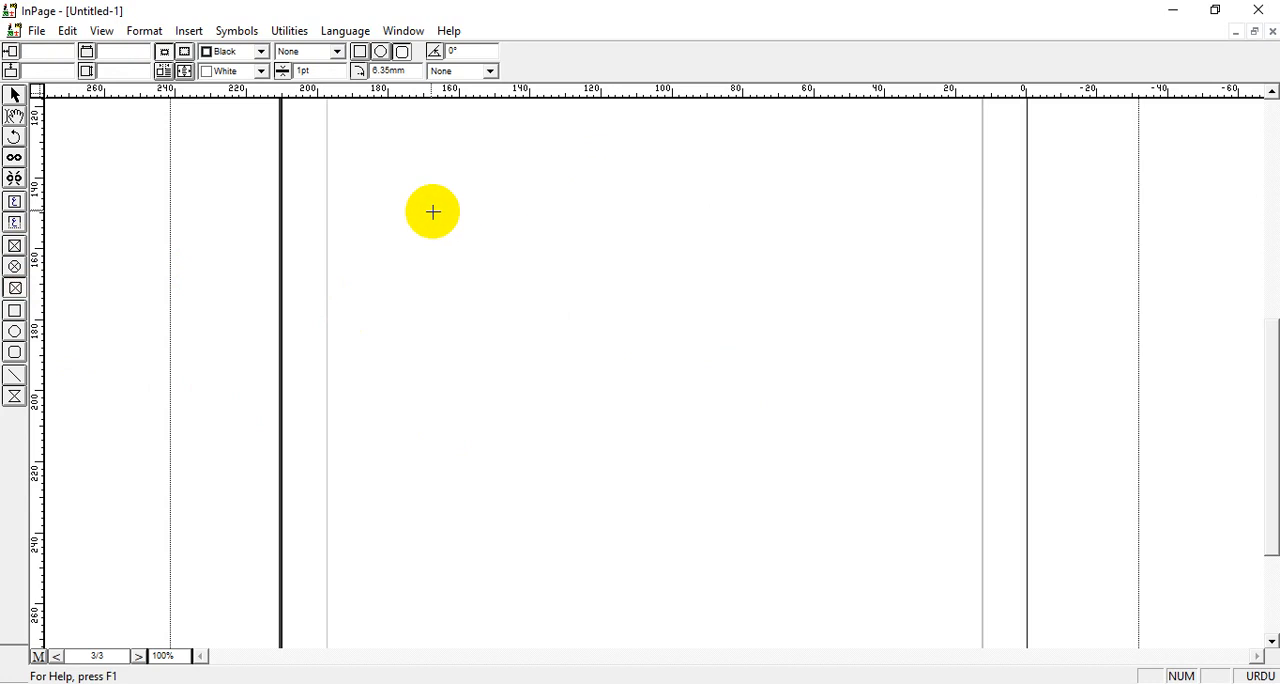
pyautogui.moveTo(398, 196); pyautogui.dragTo(914, 541)
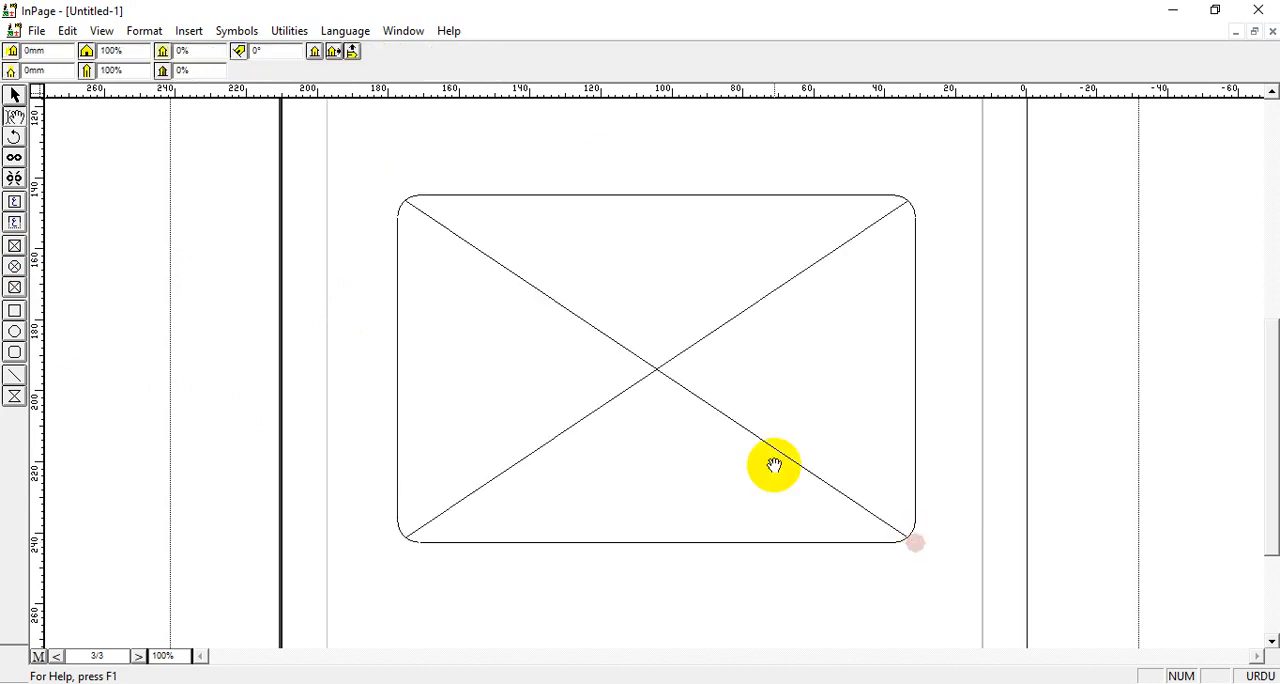
# Import the HOW TO USE OBJECT SELECTION TOOL picture from the Pictures folder into the rounded-corner box
pyautogui.doubleClick(583, 309)
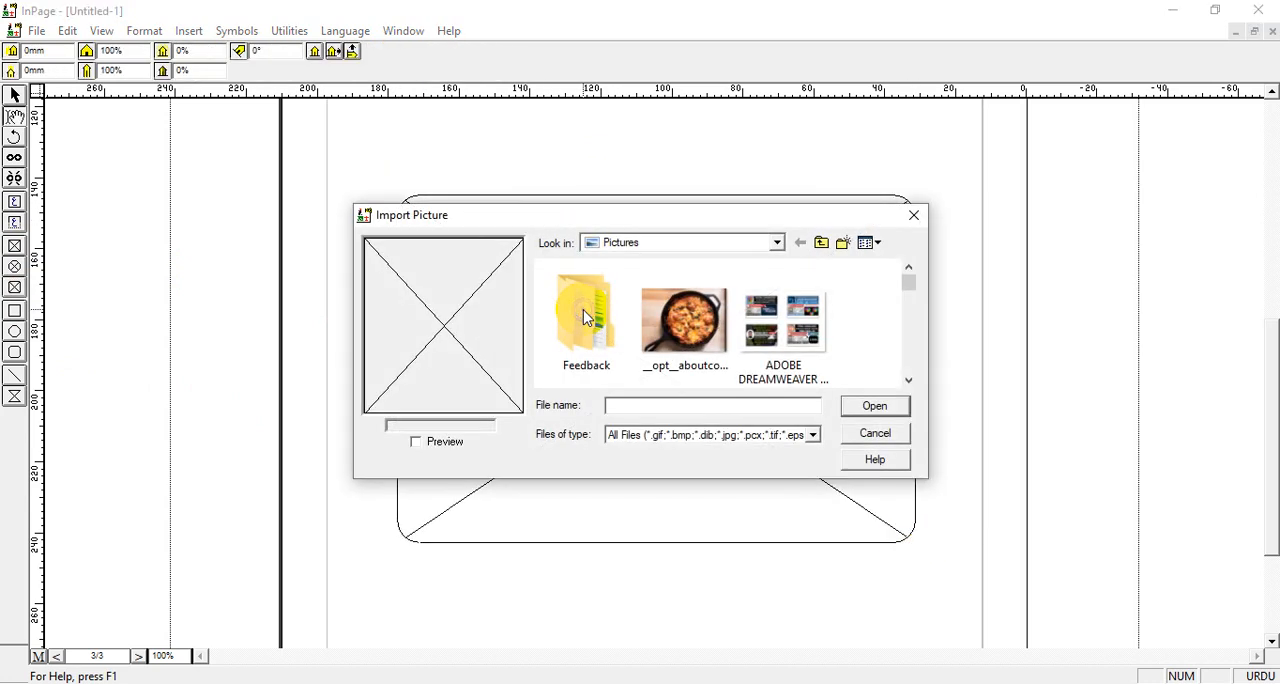
pyautogui.click(908, 380)
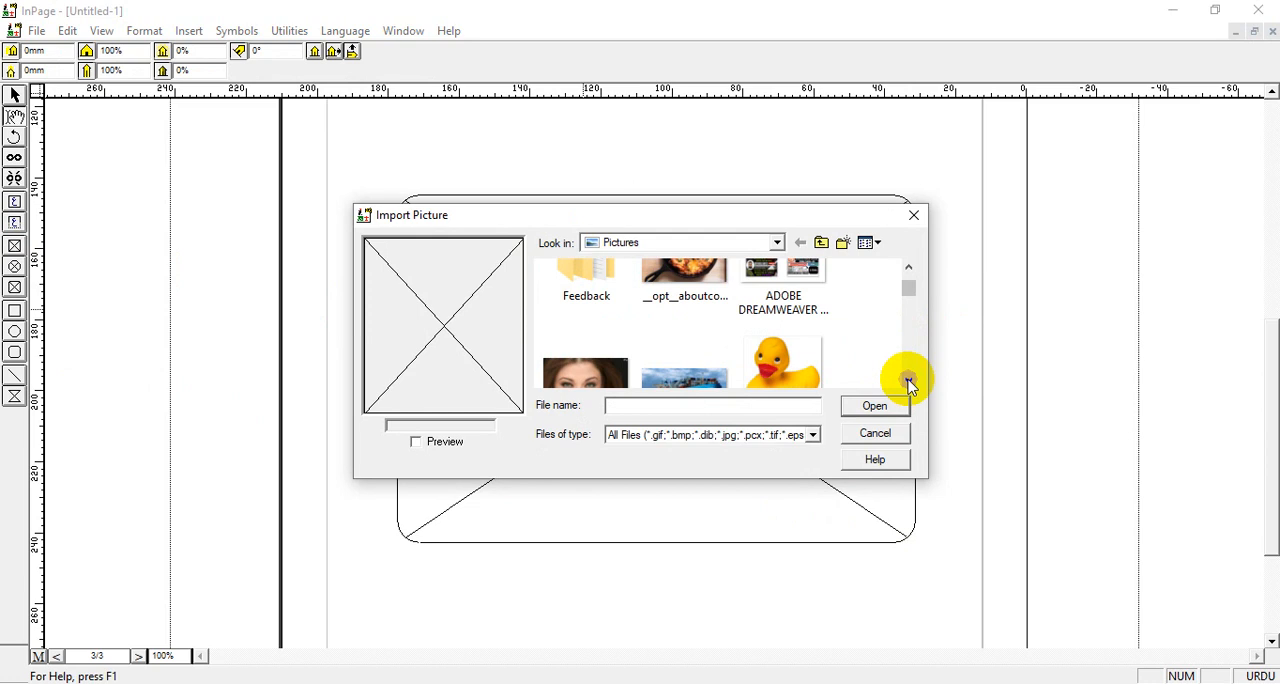
pyautogui.click(908, 380)
pyautogui.click(908, 380)
pyautogui.click(908, 380)
pyautogui.click(908, 380)
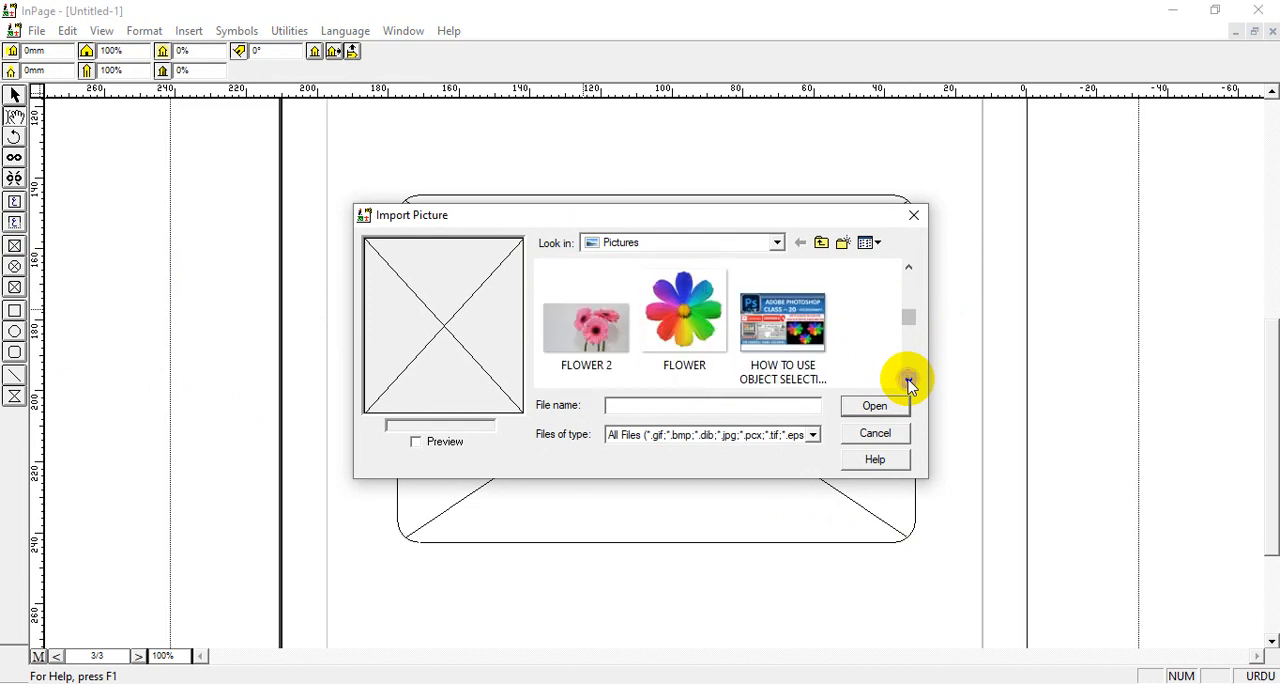
pyautogui.click(908, 380)
pyautogui.click(908, 267)
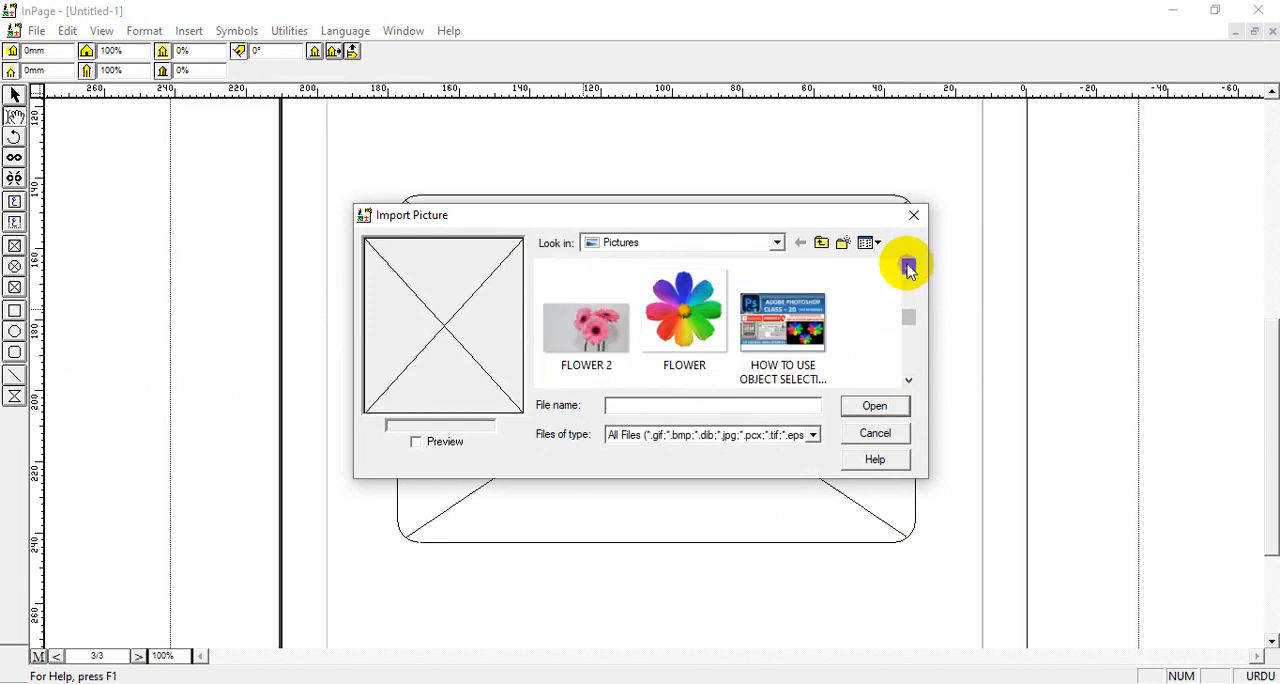
pyautogui.click(768, 338)
pyautogui.click(866, 408)
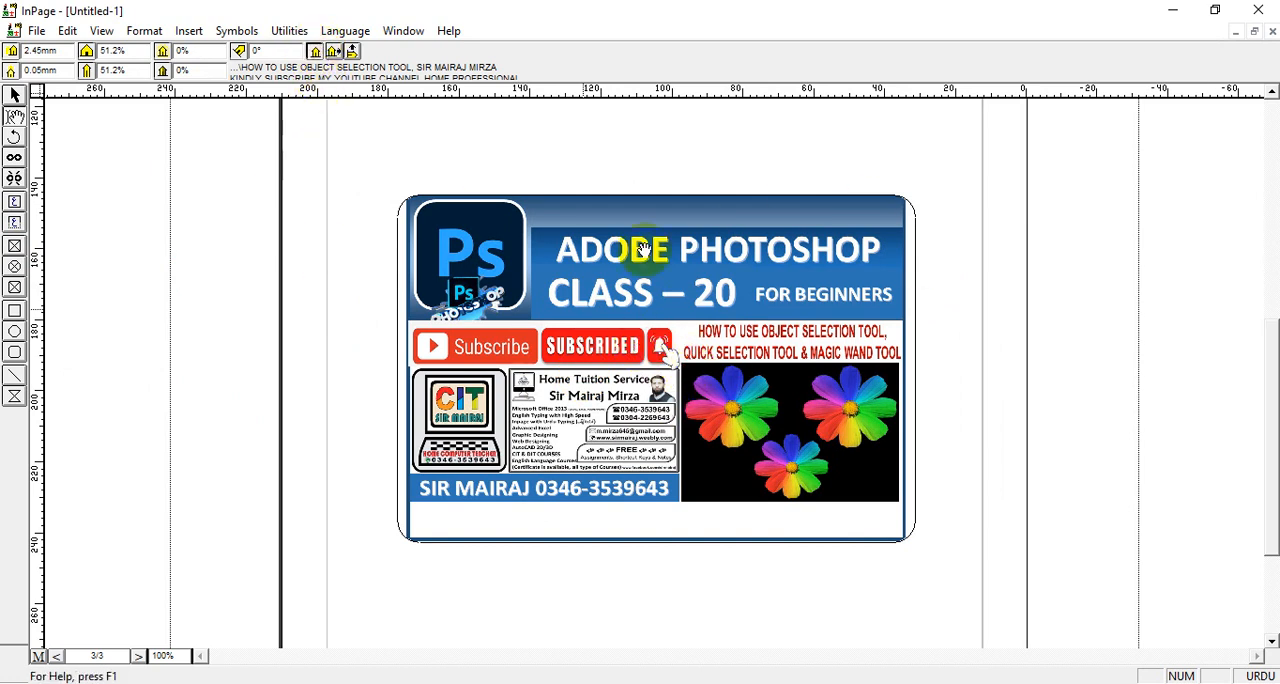
# Try horizontal and vertical picture offsets of 0 mm in the rounded-corner box, and center the picture in the box again
pyautogui.click(62, 48)
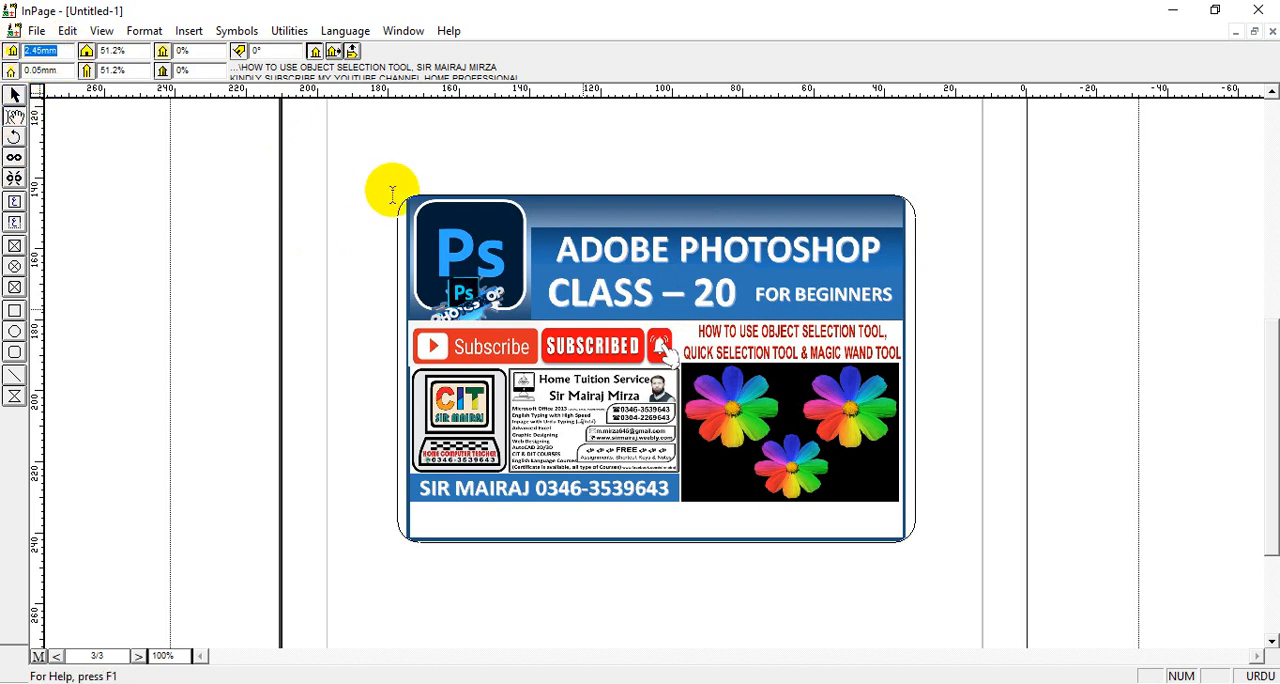
pyautogui.write('0')
pyautogui.press('Return')
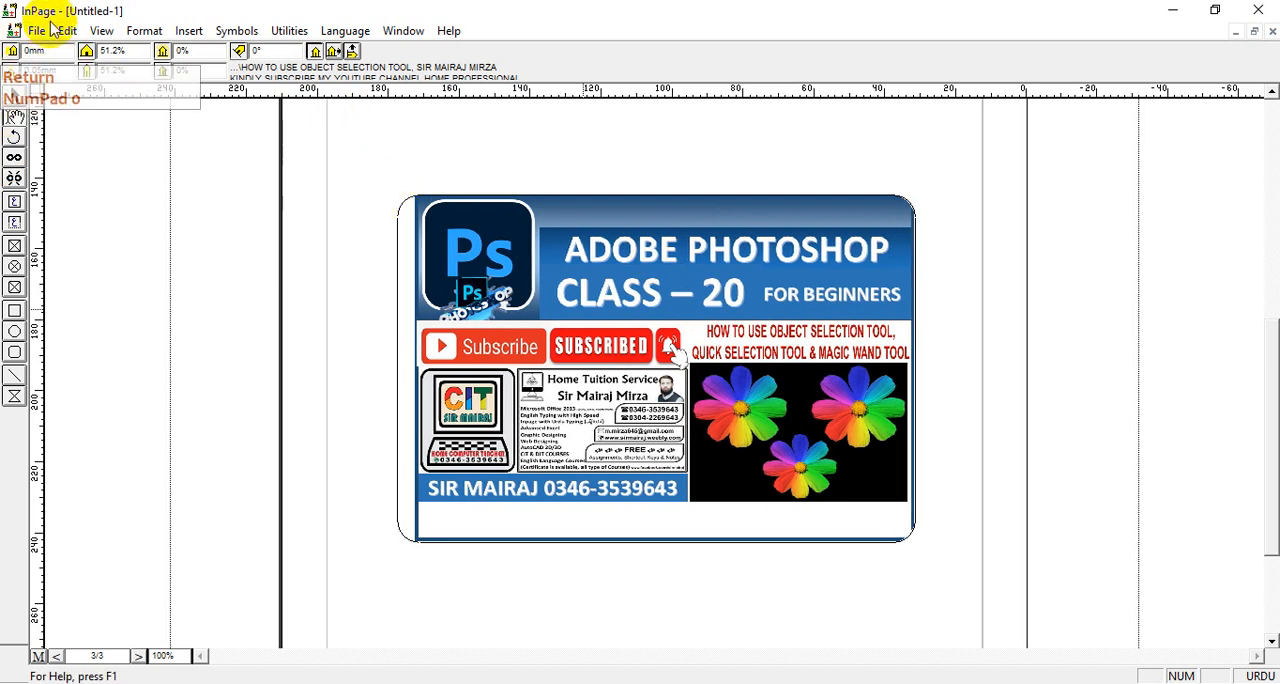
pyautogui.click(28, 70)
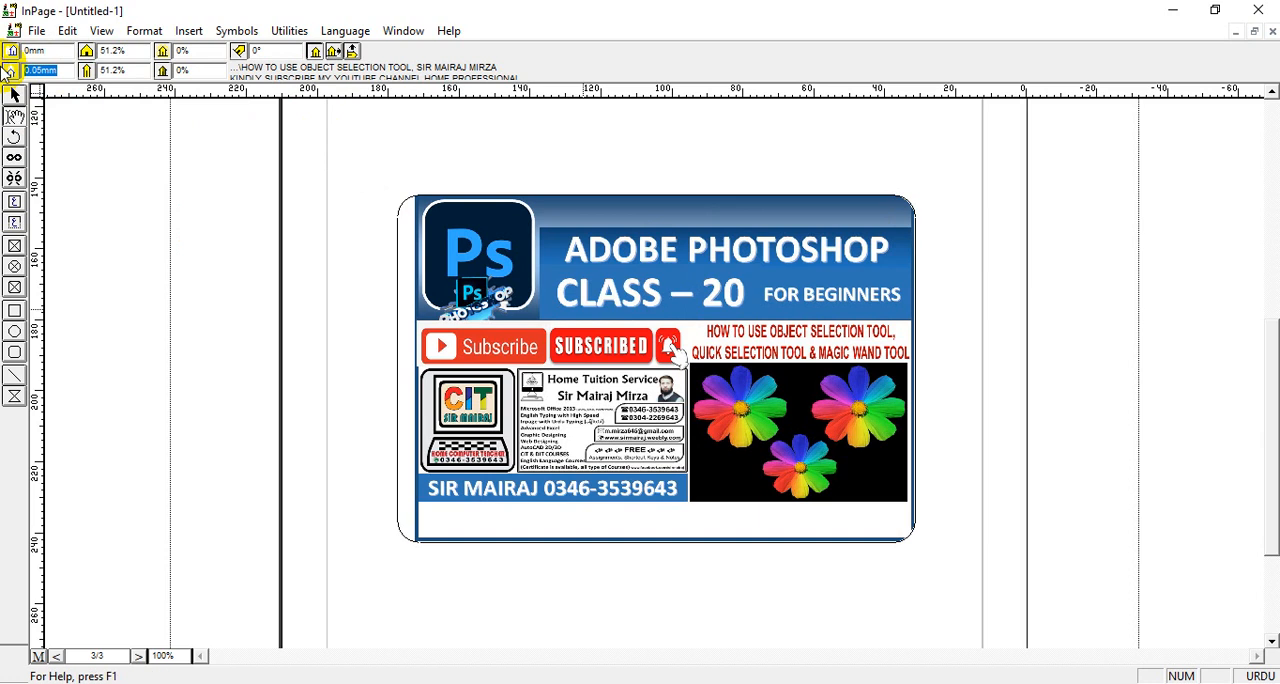
pyautogui.write('0')
pyautogui.press('Return')
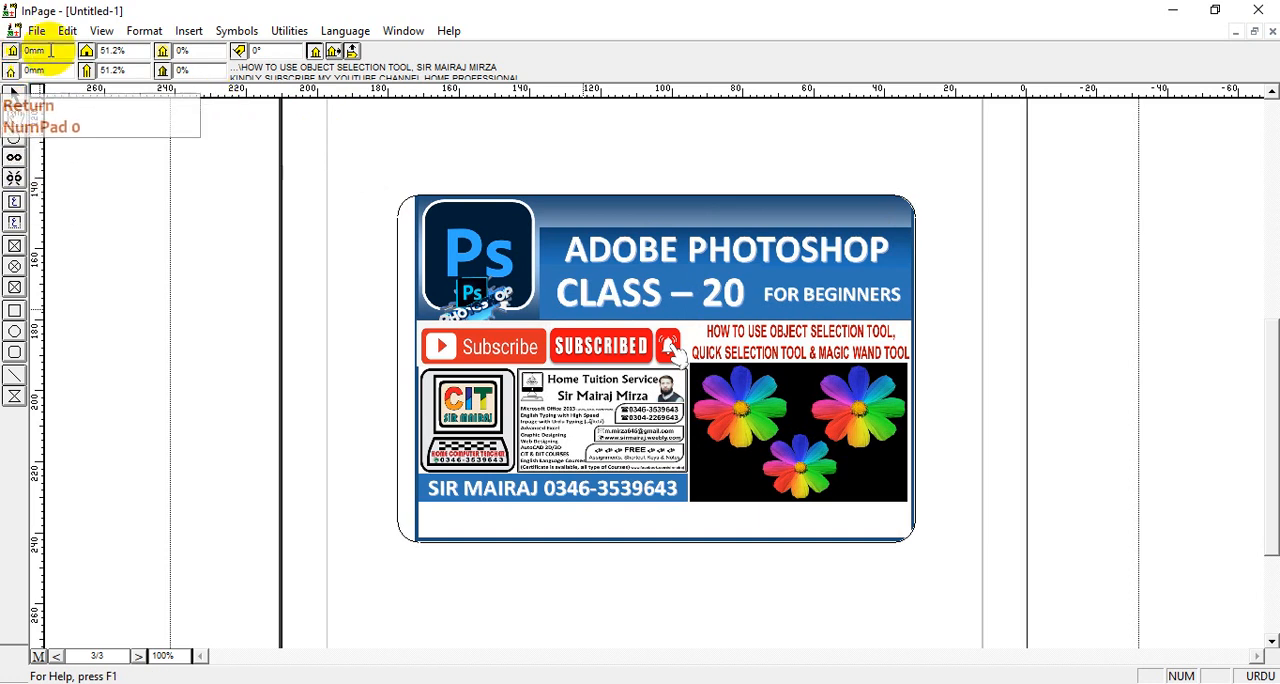
pyautogui.click(314, 50)
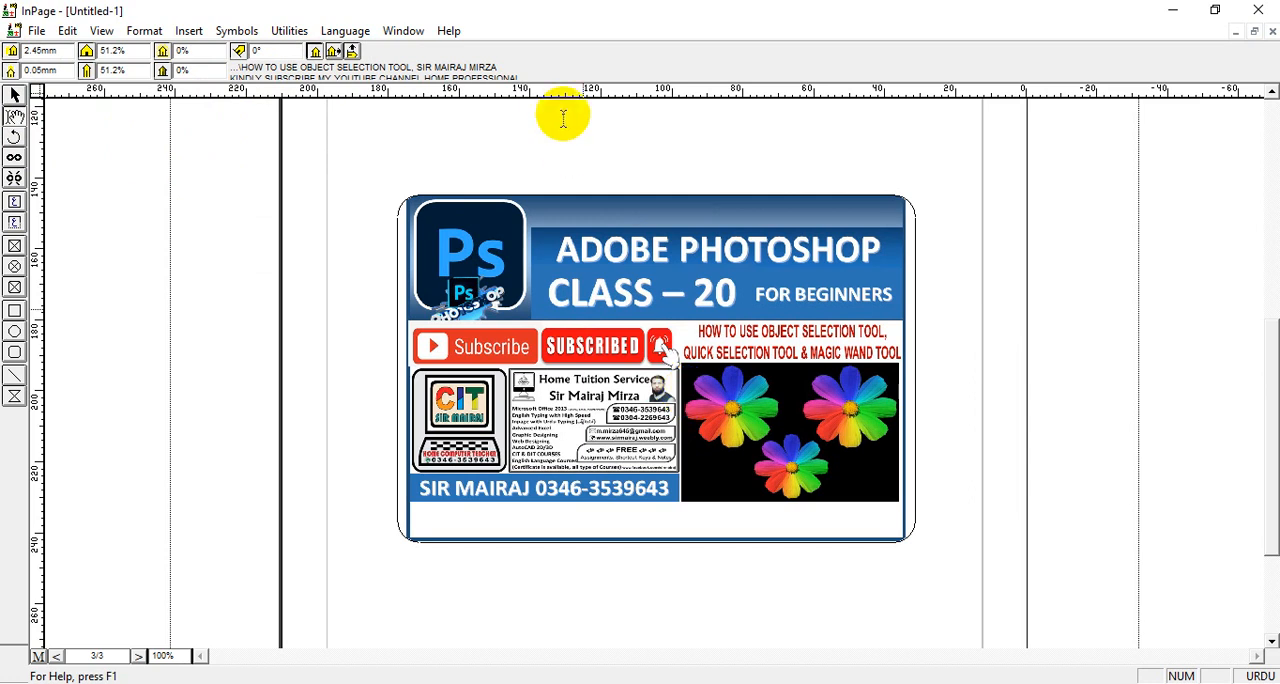
# Scale the picture in the rounded-corner box to 55% horizontally and 54% vertically, centering it in the box after each change
pyautogui.click(137, 47)
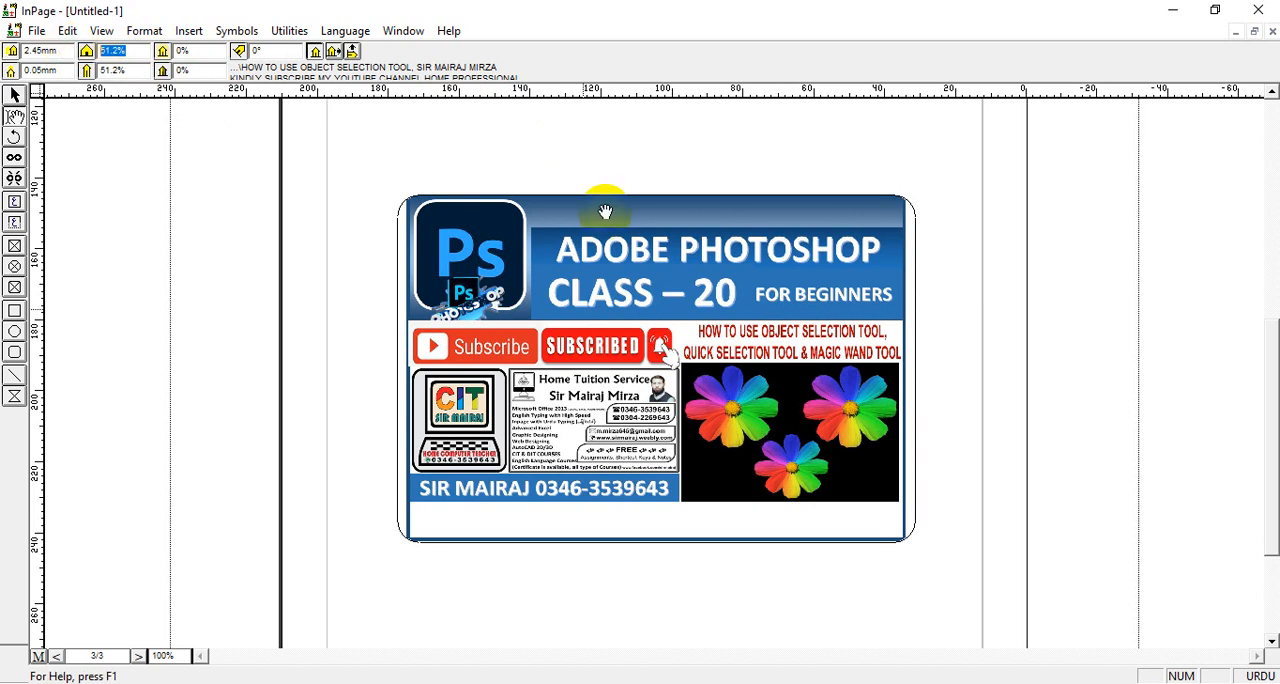
pyautogui.write('55')
pyautogui.press('Return')
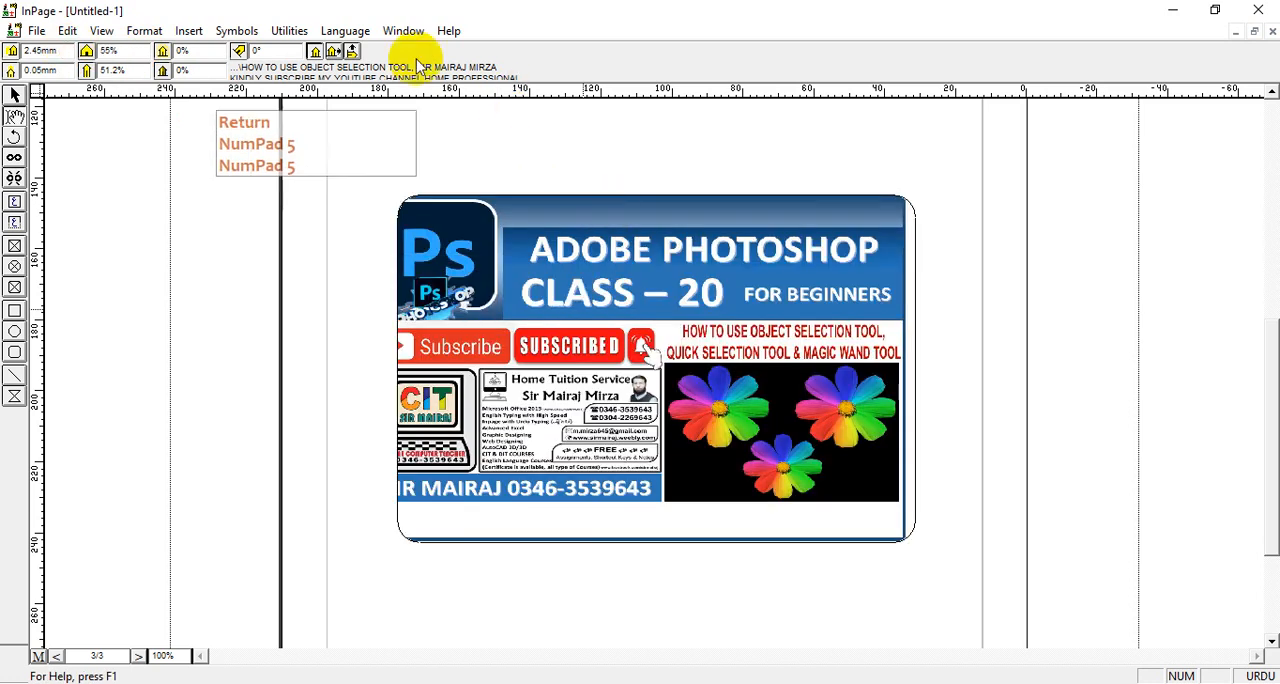
pyautogui.click(315, 52)
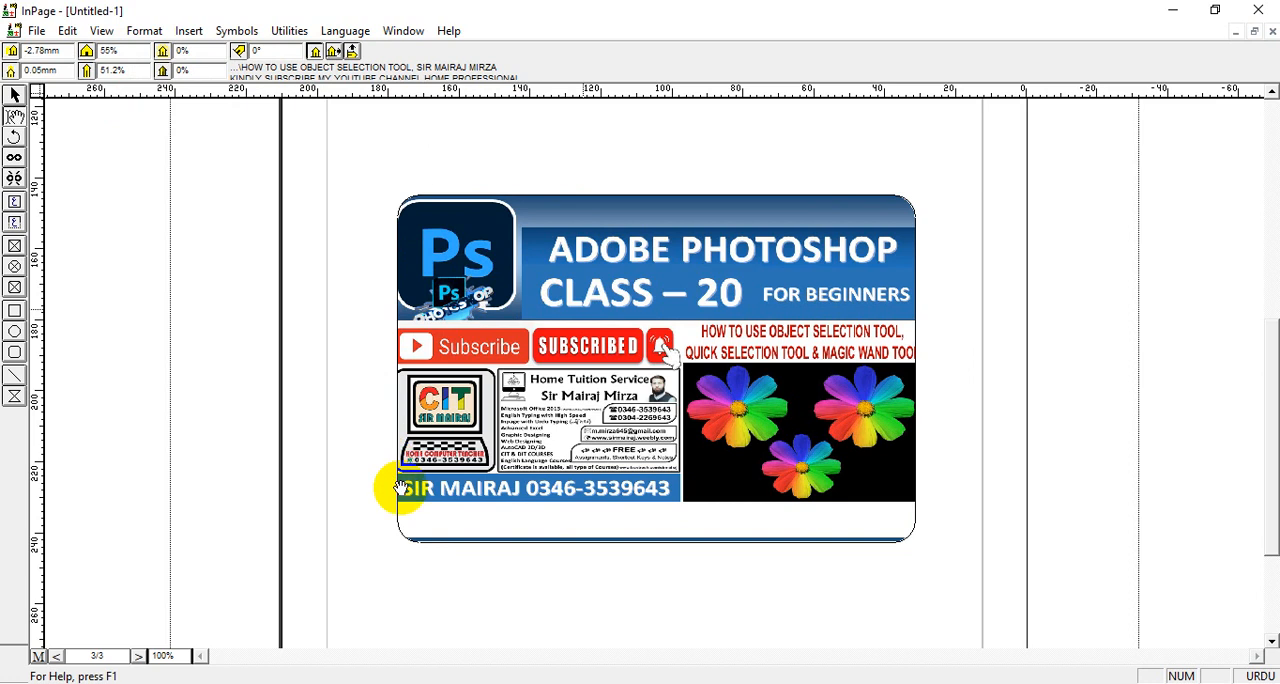
pyautogui.doubleClick(142, 70)
pyautogui.write('54')
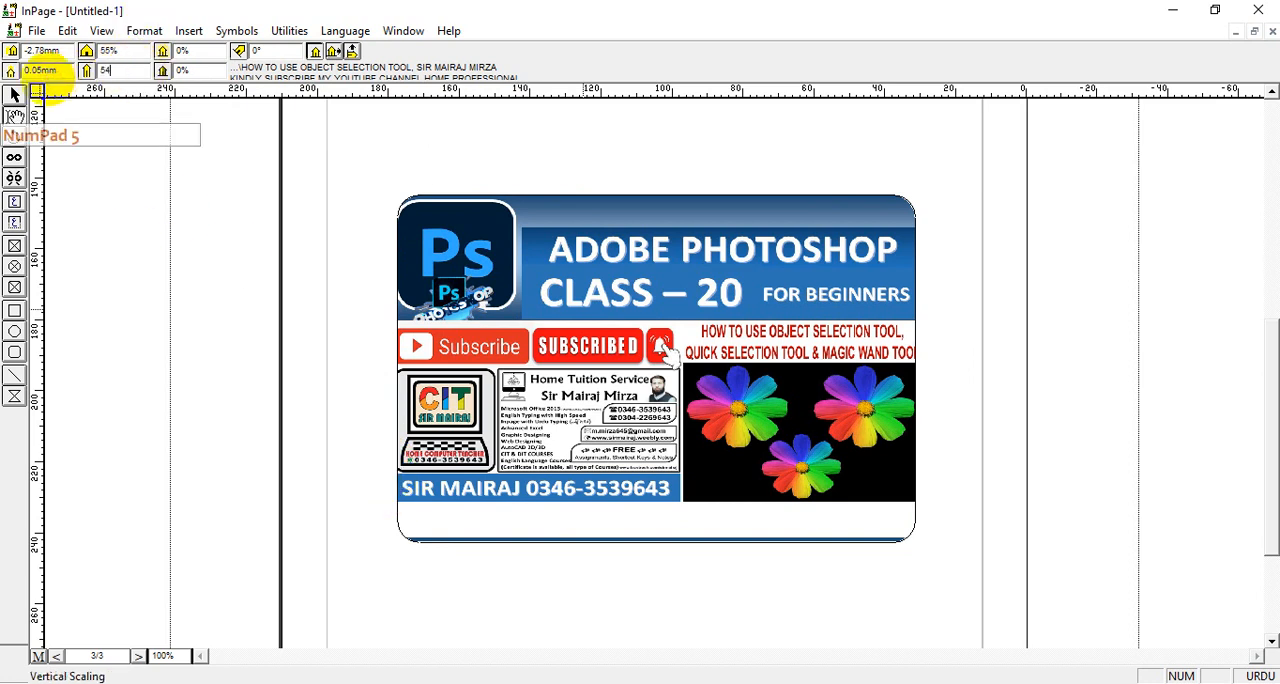
pyautogui.press('Return')
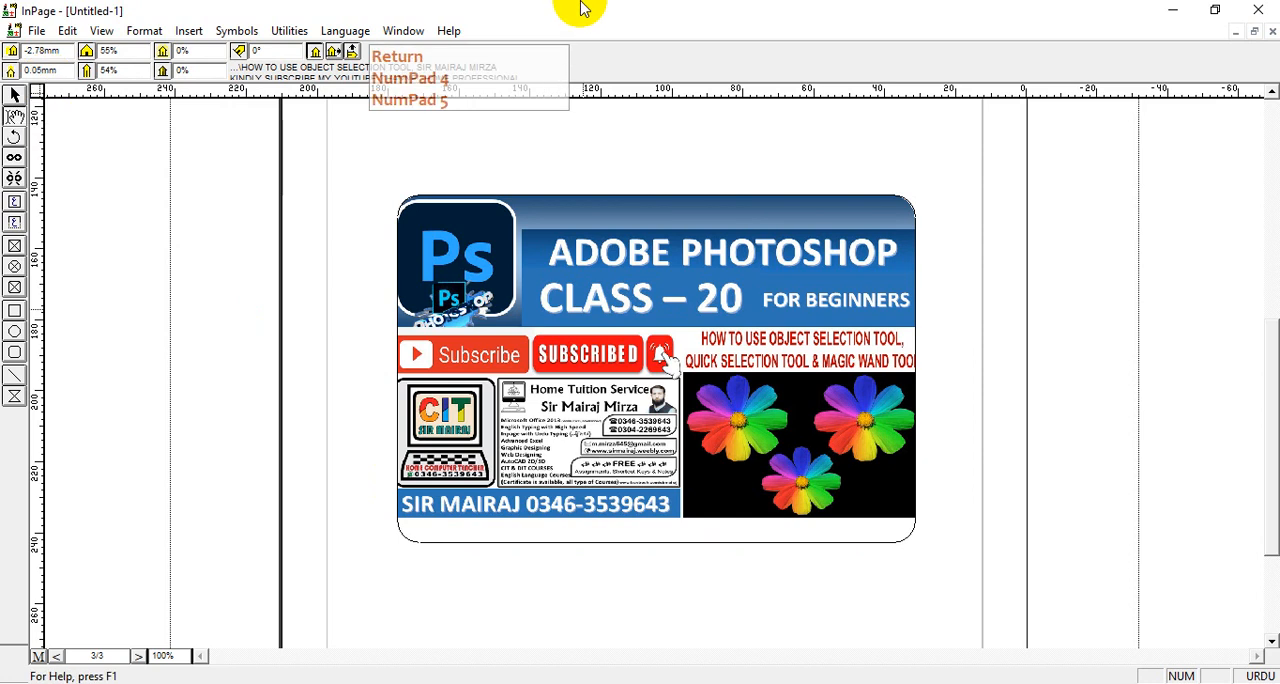
pyautogui.click(318, 54)
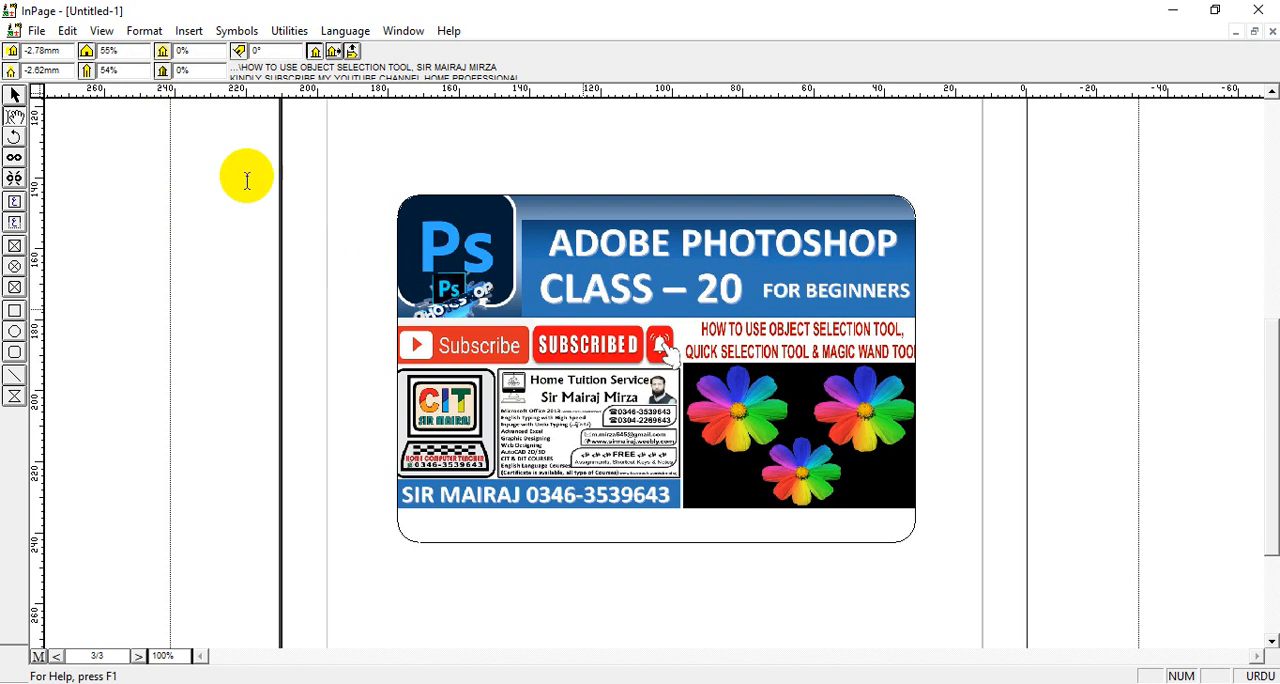
# Try rotating the picture inside the rounded-corner box by 25°, and set its rotation back to 0°
pyautogui.moveTo(278, 50); pyautogui.dragTo(207, 52)
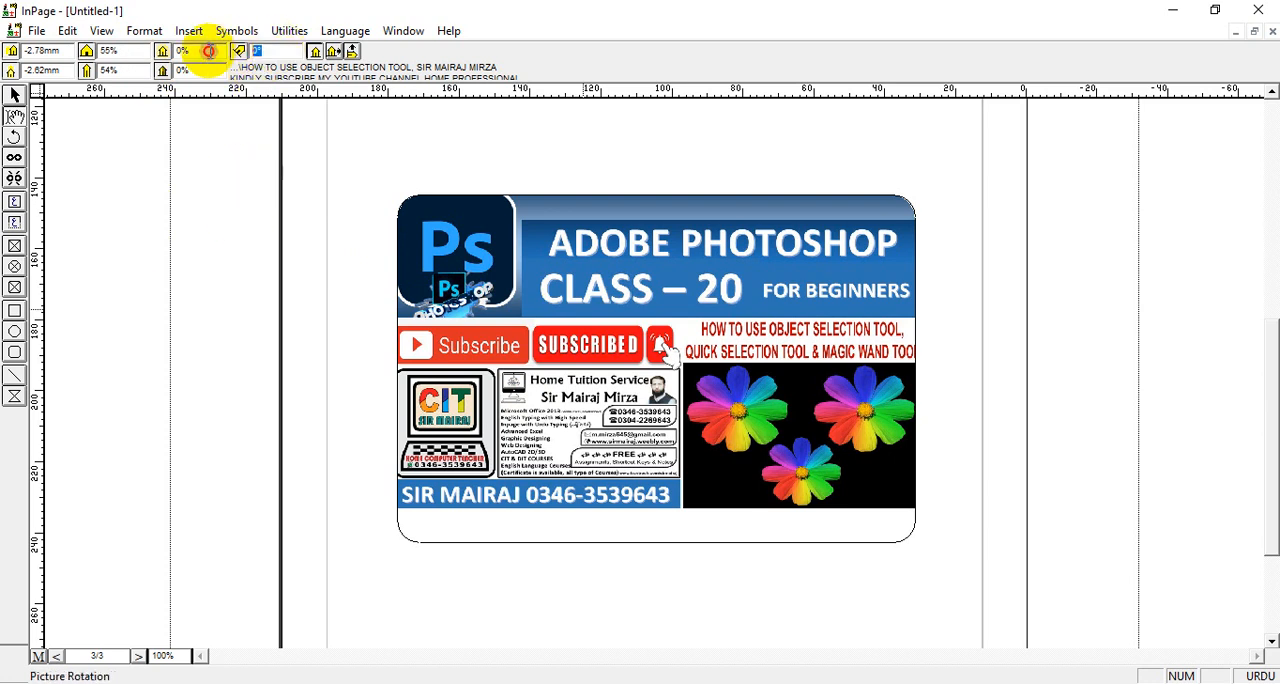
pyautogui.write('25')
pyautogui.press('Return')
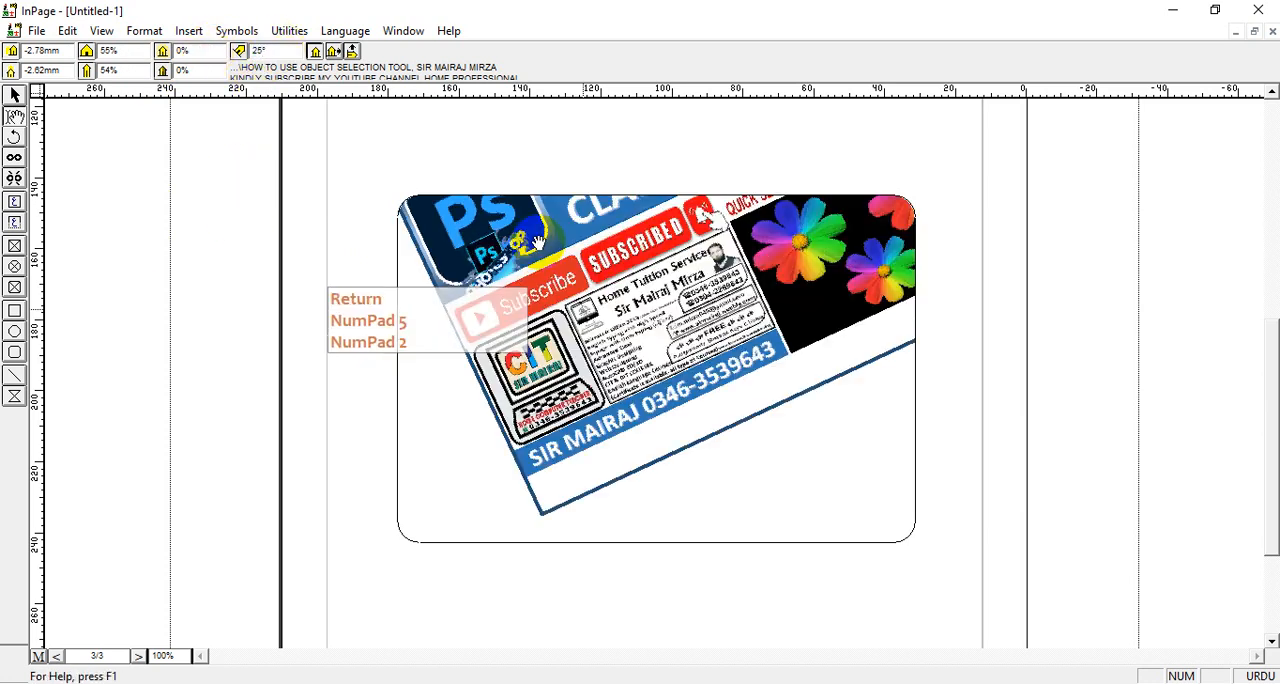
pyautogui.moveTo(275, 51); pyautogui.dragTo(201, 53)
pyautogui.write('0')
pyautogui.press('Return')
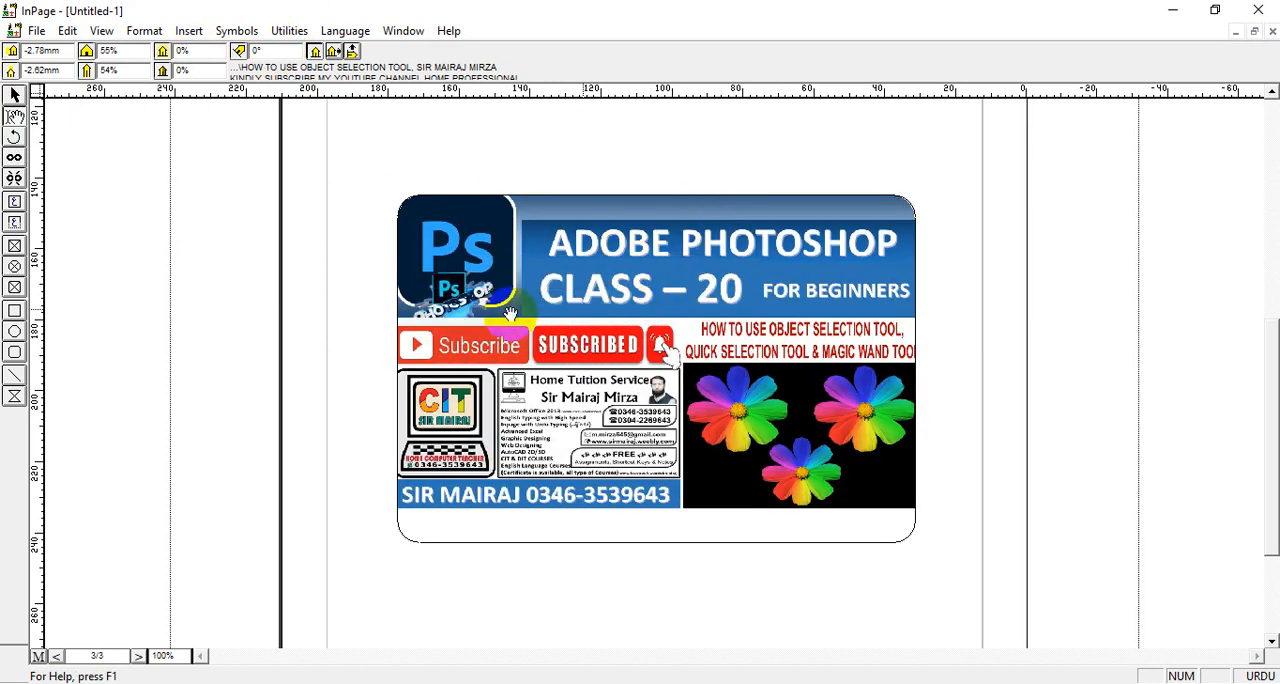
# Try mirroring the picture horizontally and vertically in different combinations, and return it to its unmirrored orientation
pyautogui.click(335, 52)
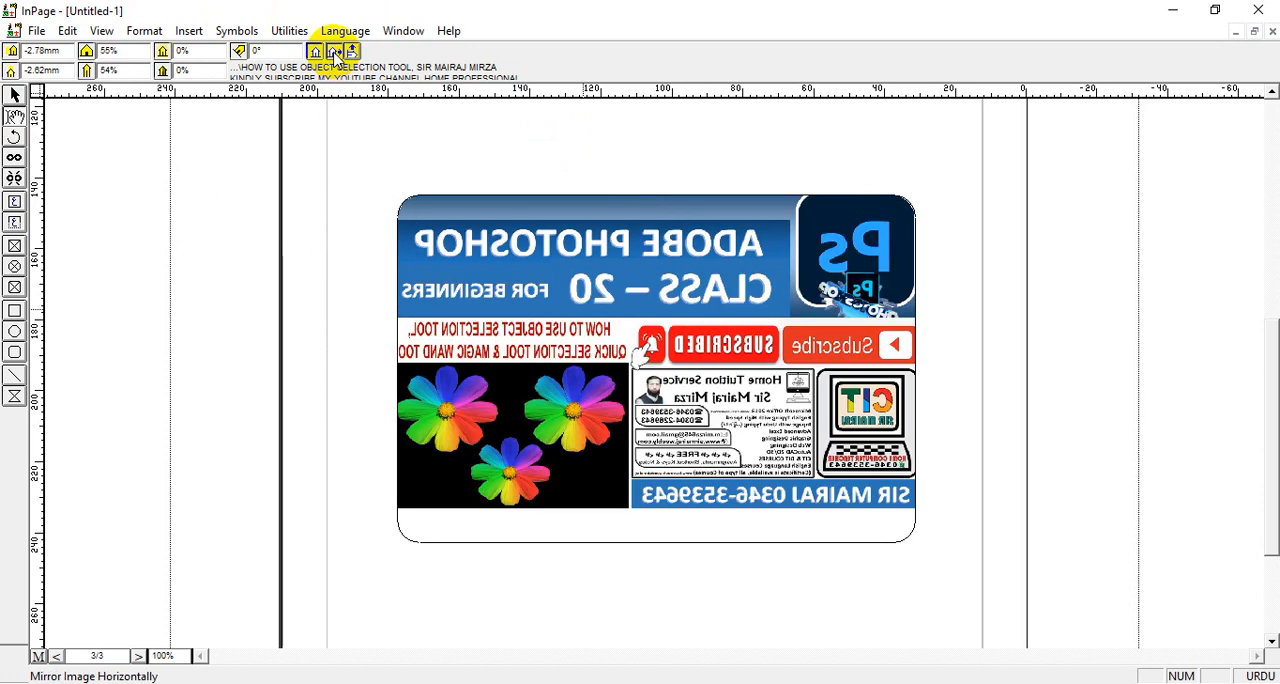
pyautogui.click(356, 52)
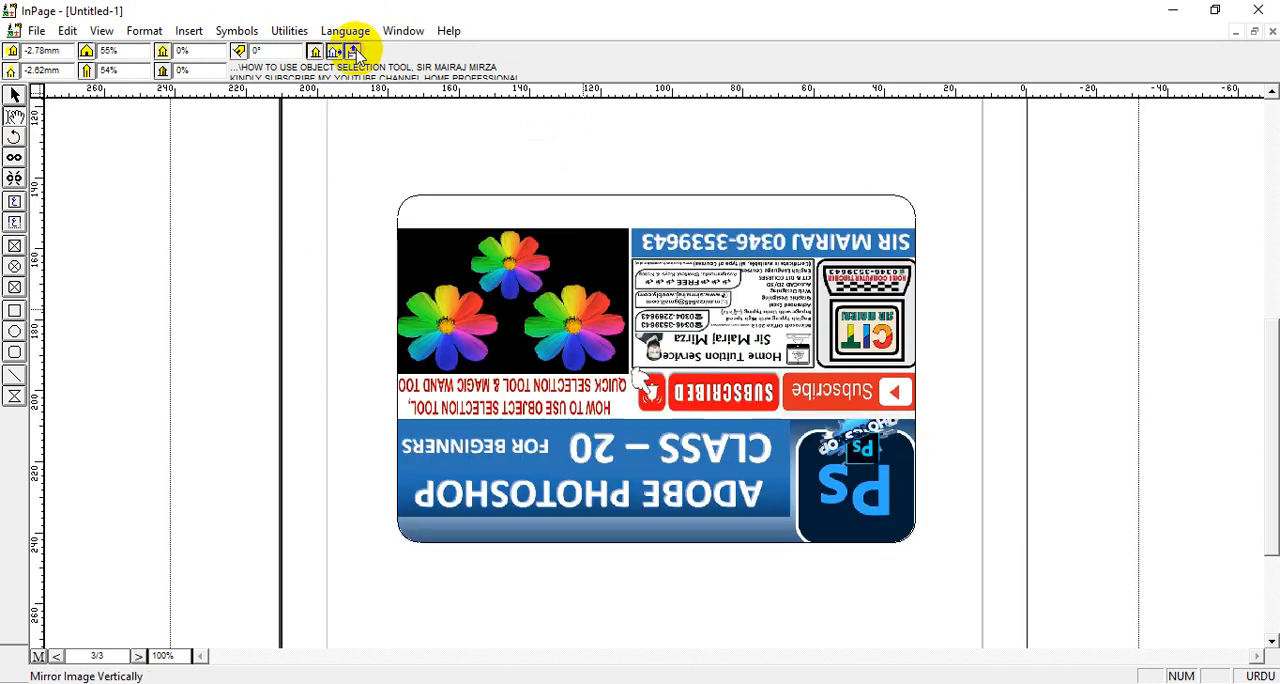
pyautogui.click(335, 52)
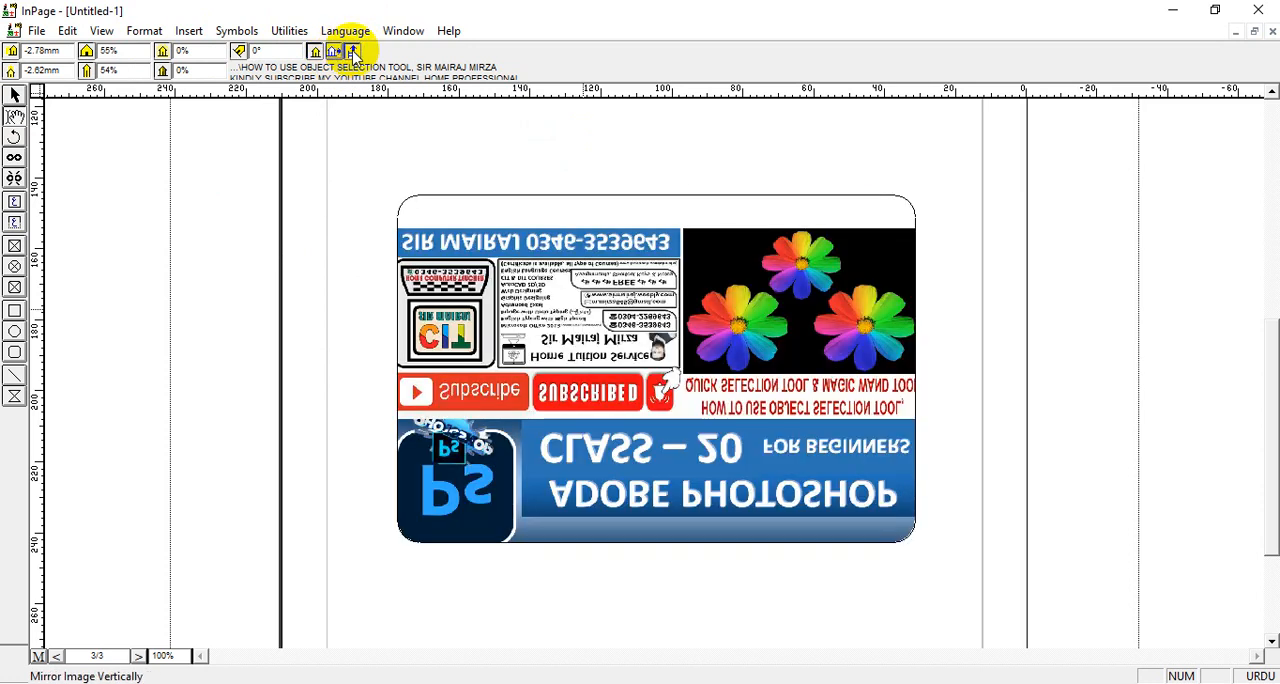
pyautogui.click(356, 52)
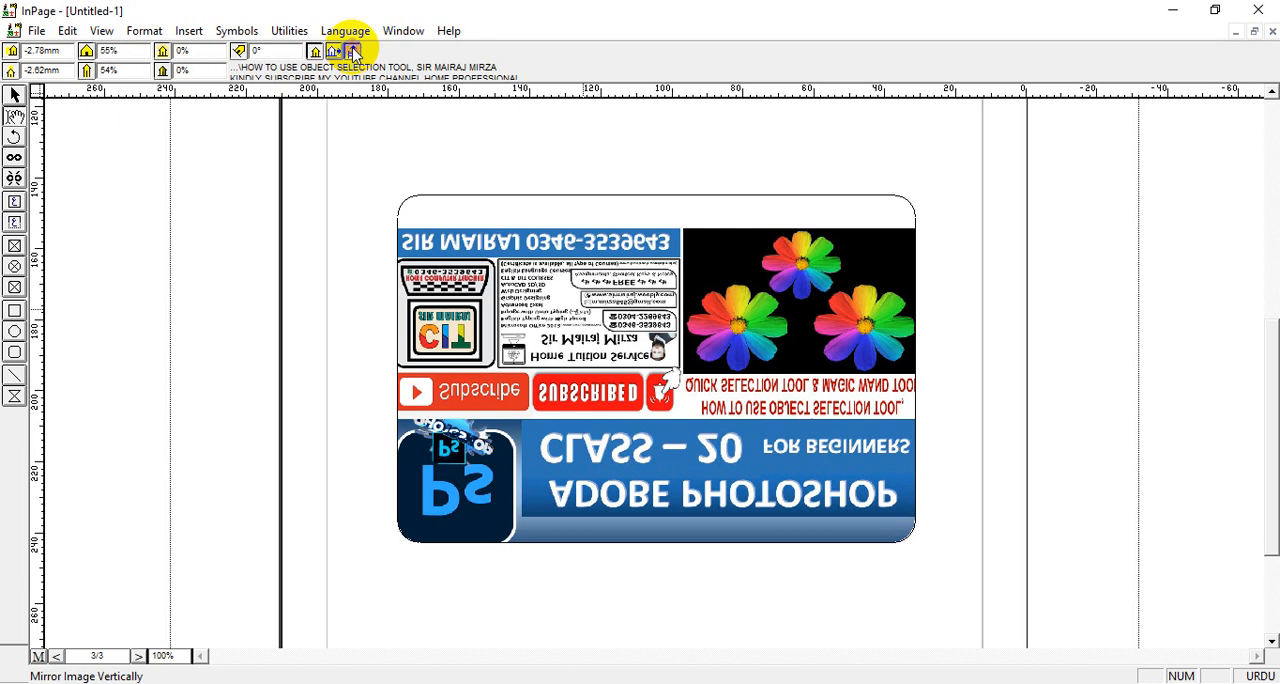
pyautogui.click(338, 51)
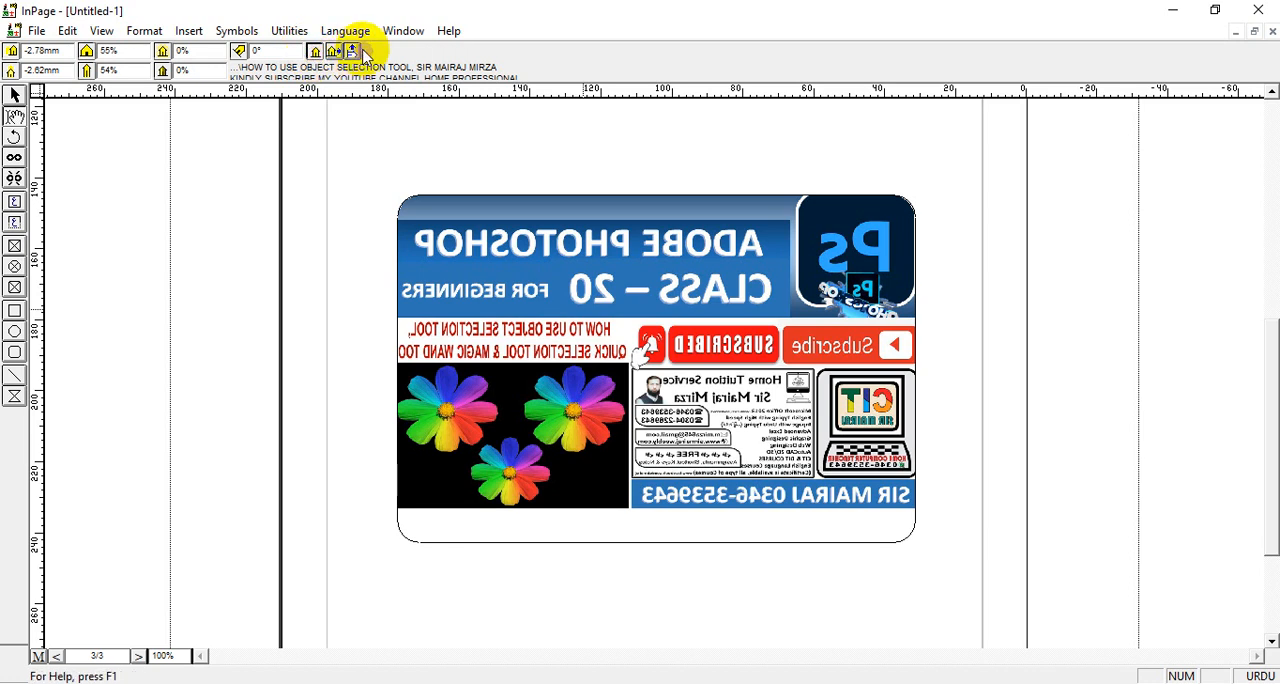
pyautogui.click(356, 52)
pyautogui.click(336, 52)
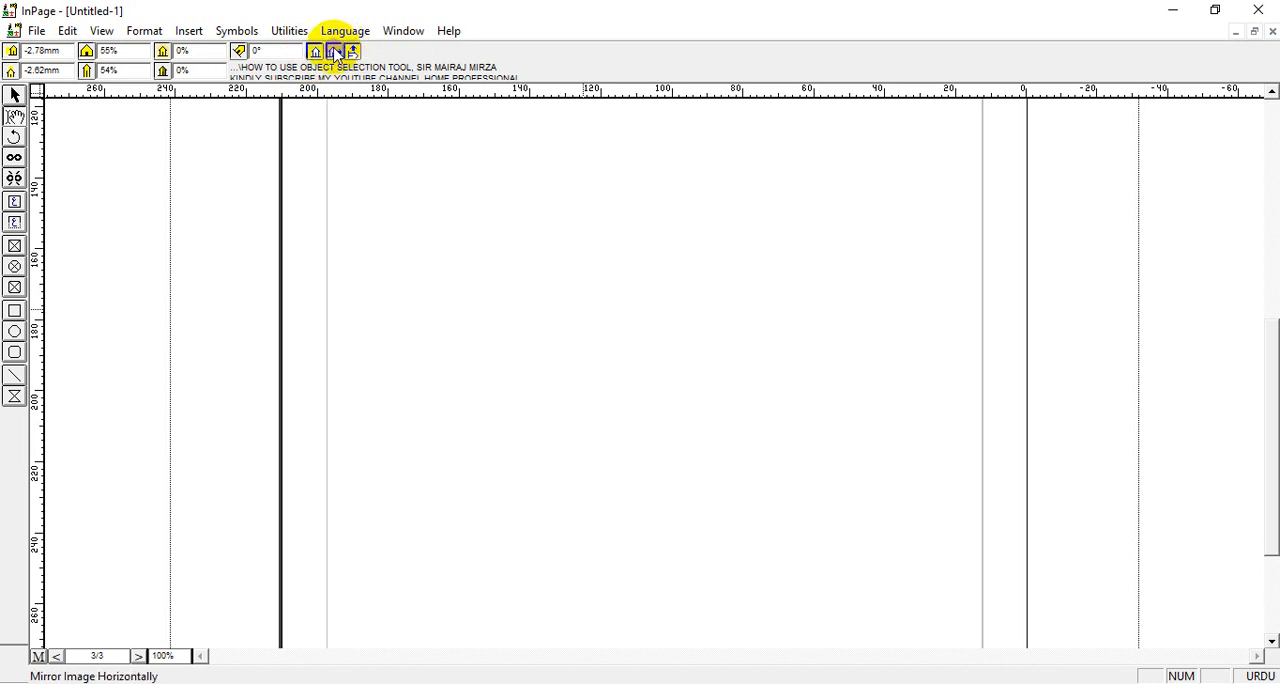
pyautogui.click(352, 54)
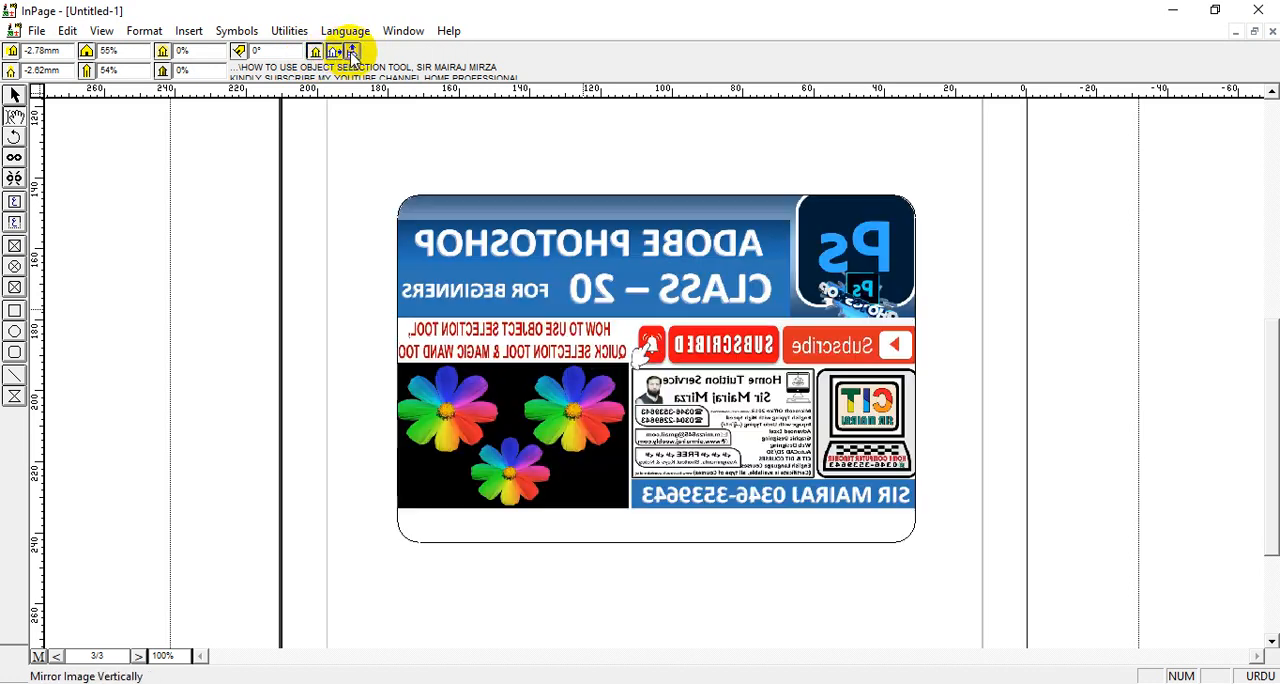
pyautogui.click(336, 56)
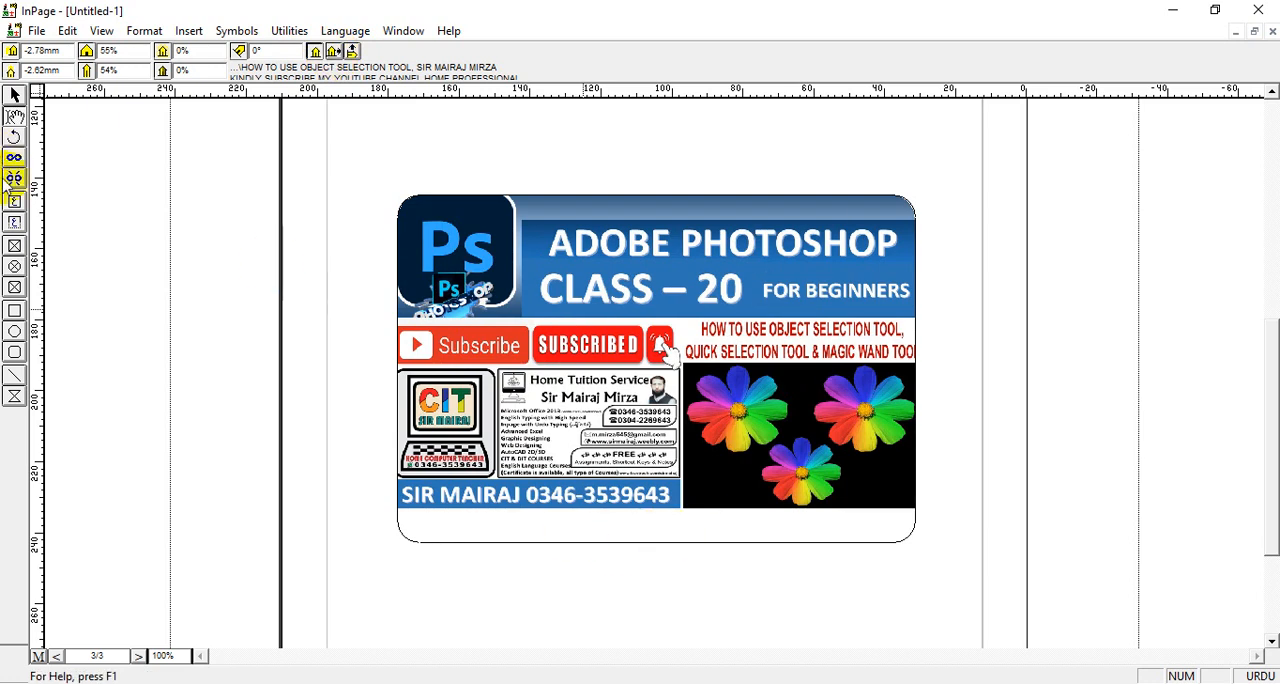
# Give the rounded-corner picture box a red dash-dot border with a thickness of 5 pt
pyautogui.click(16, 96)
pyautogui.click(671, 314)
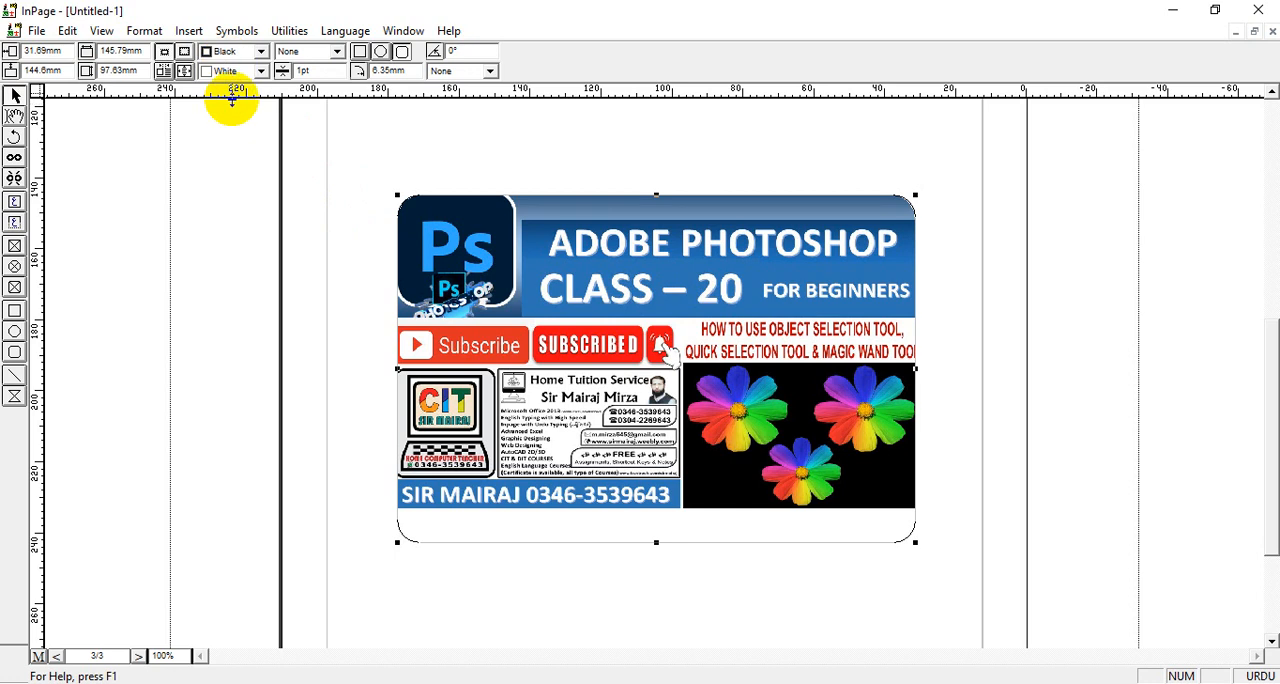
pyautogui.click(261, 51)
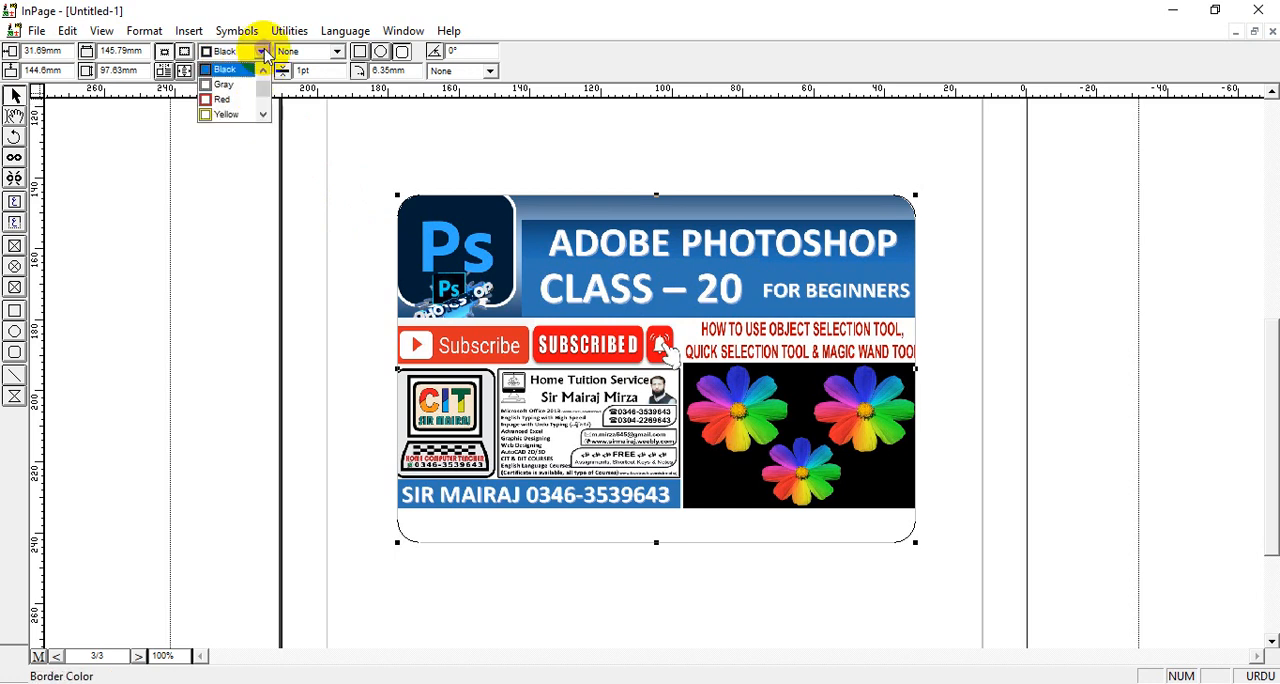
pyautogui.click(224, 100)
pyautogui.click(283, 71)
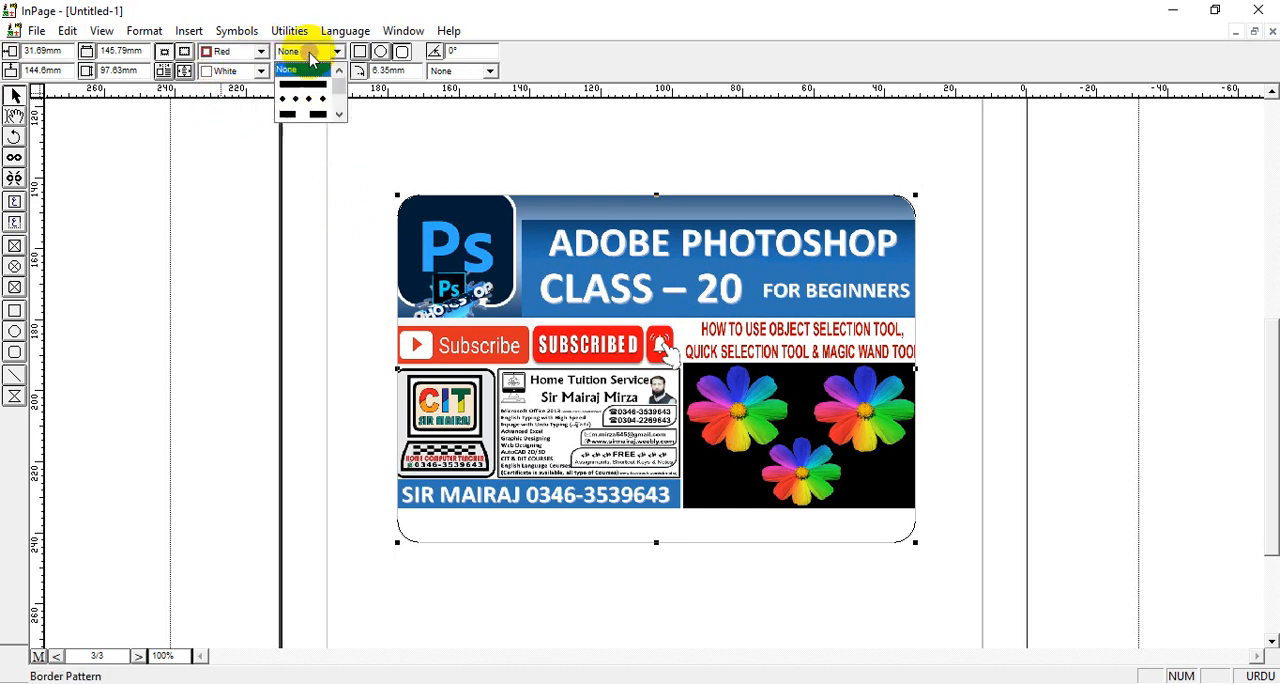
pyautogui.click(340, 113)
pyautogui.click(314, 116)
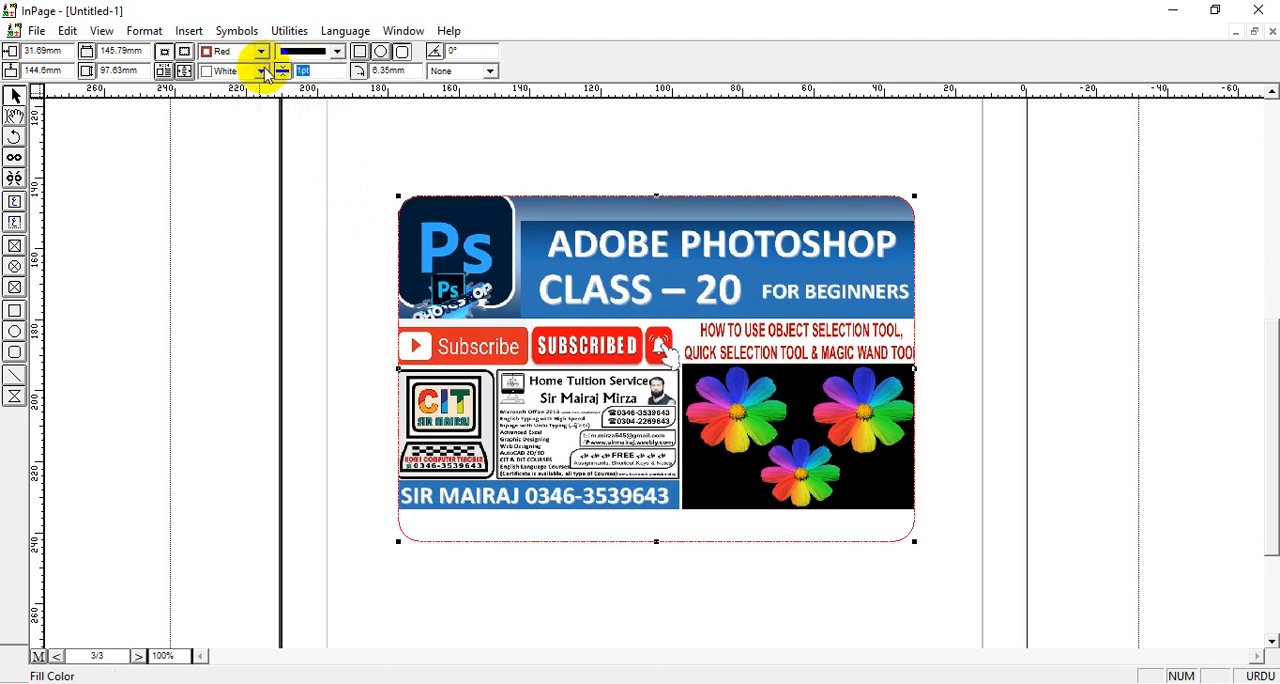
pyautogui.write('5')
pyautogui.press('Return')
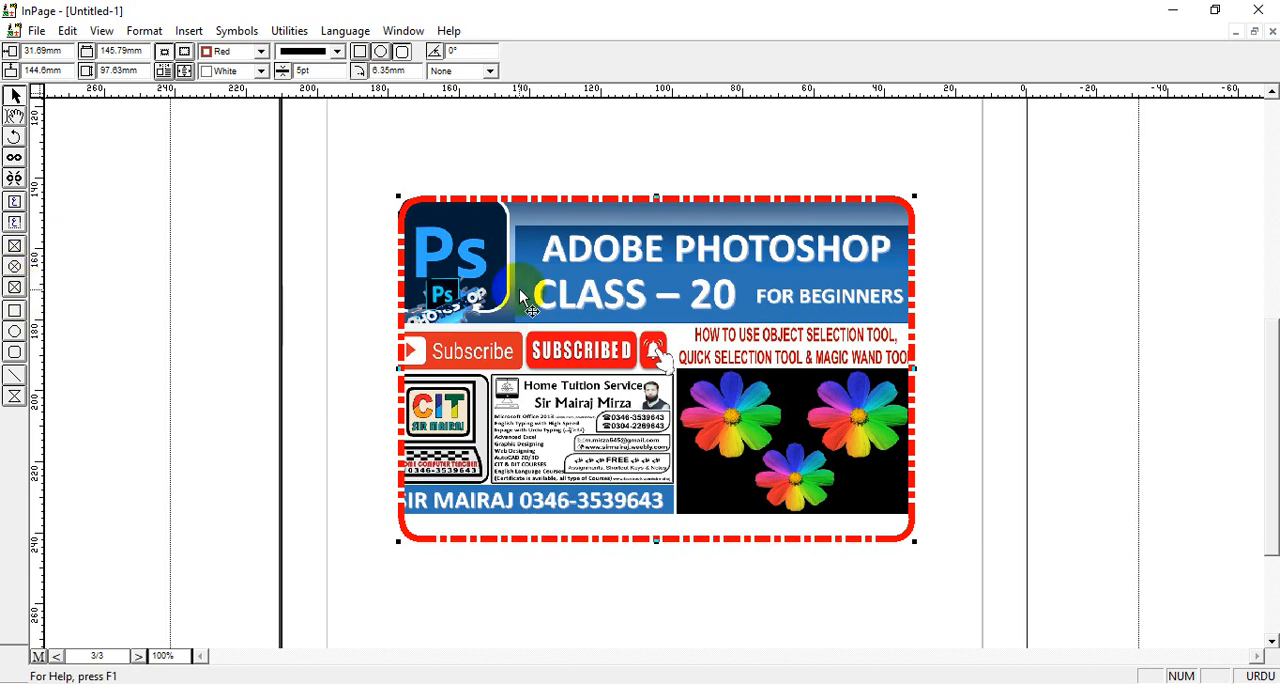
# Try a corner roundness of 10 mm on the picture box, and increase it to 20 mm
pyautogui.doubleClick(388, 71)
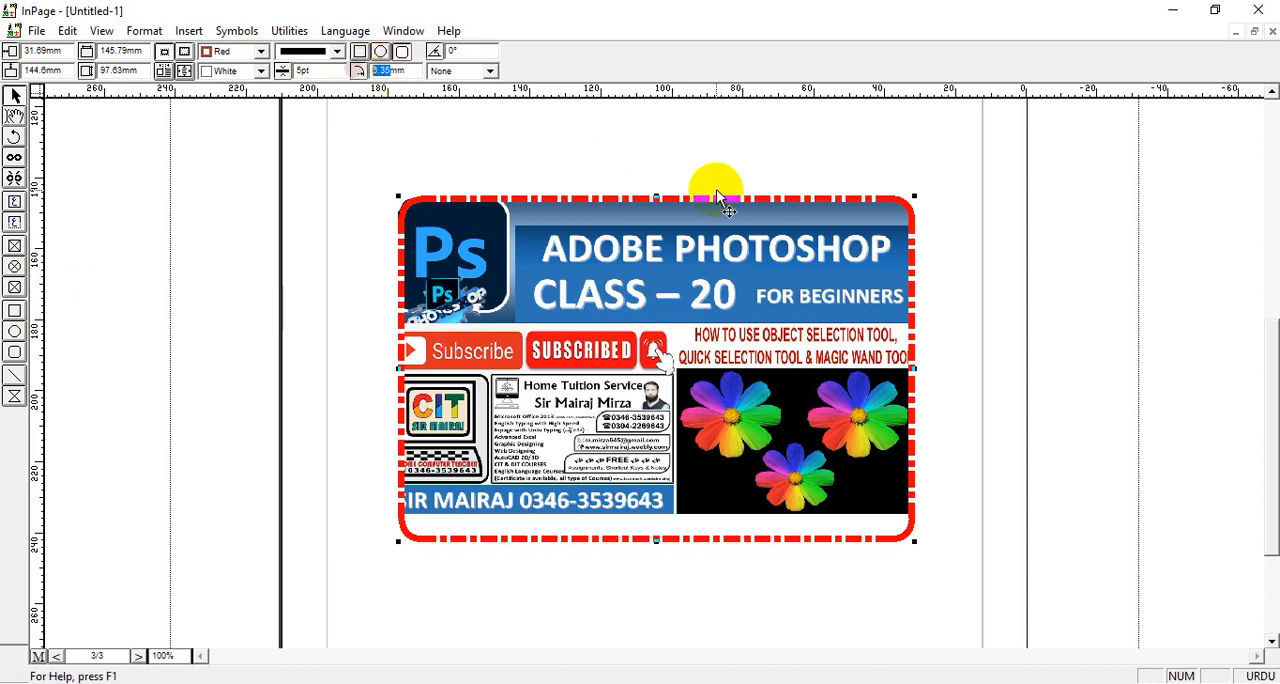
pyautogui.write('10')
pyautogui.press('Return')
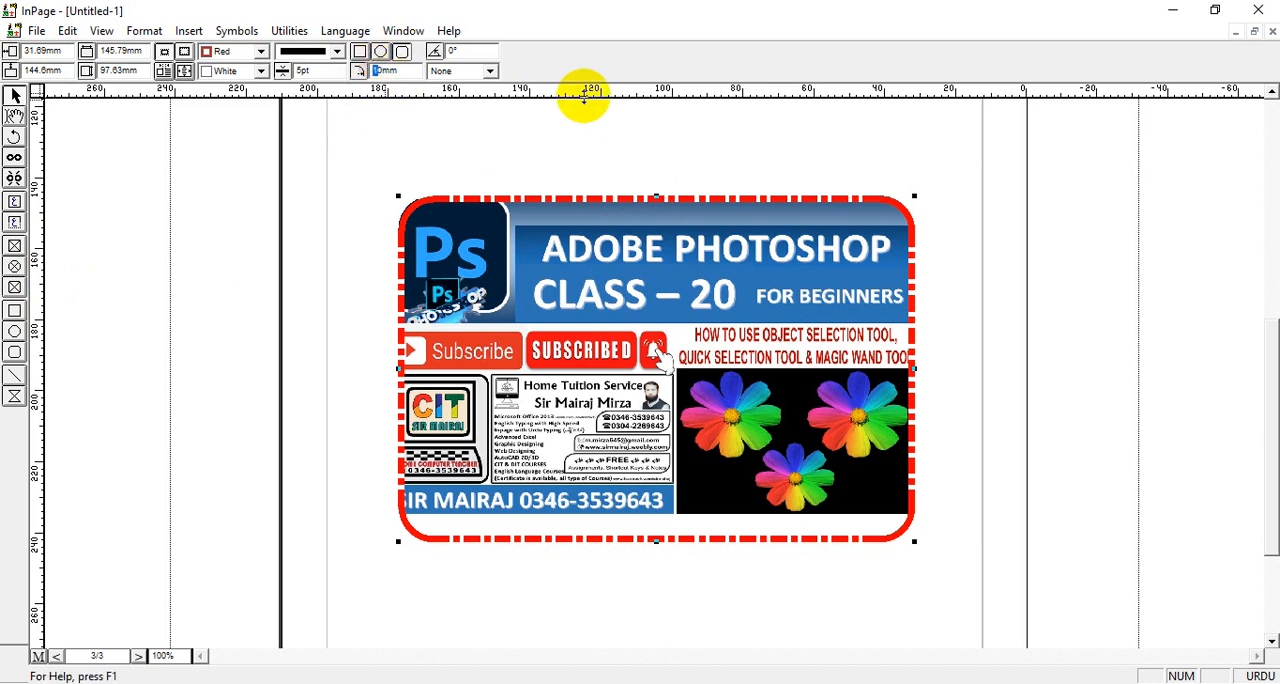
pyautogui.press('Return')
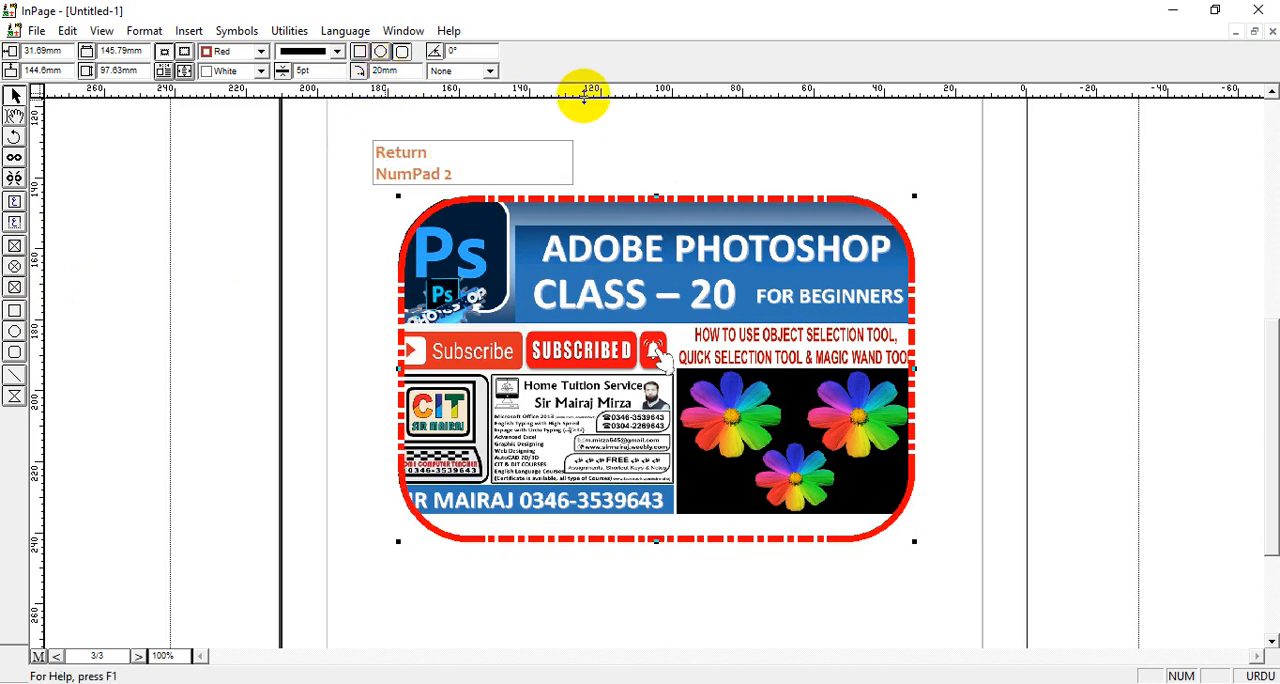
# Try border thicknesses of 5 pt and 2 pt on the rounded-corner picture box, and set the thickness to 10 pt
pyautogui.doubleClick(305, 70)
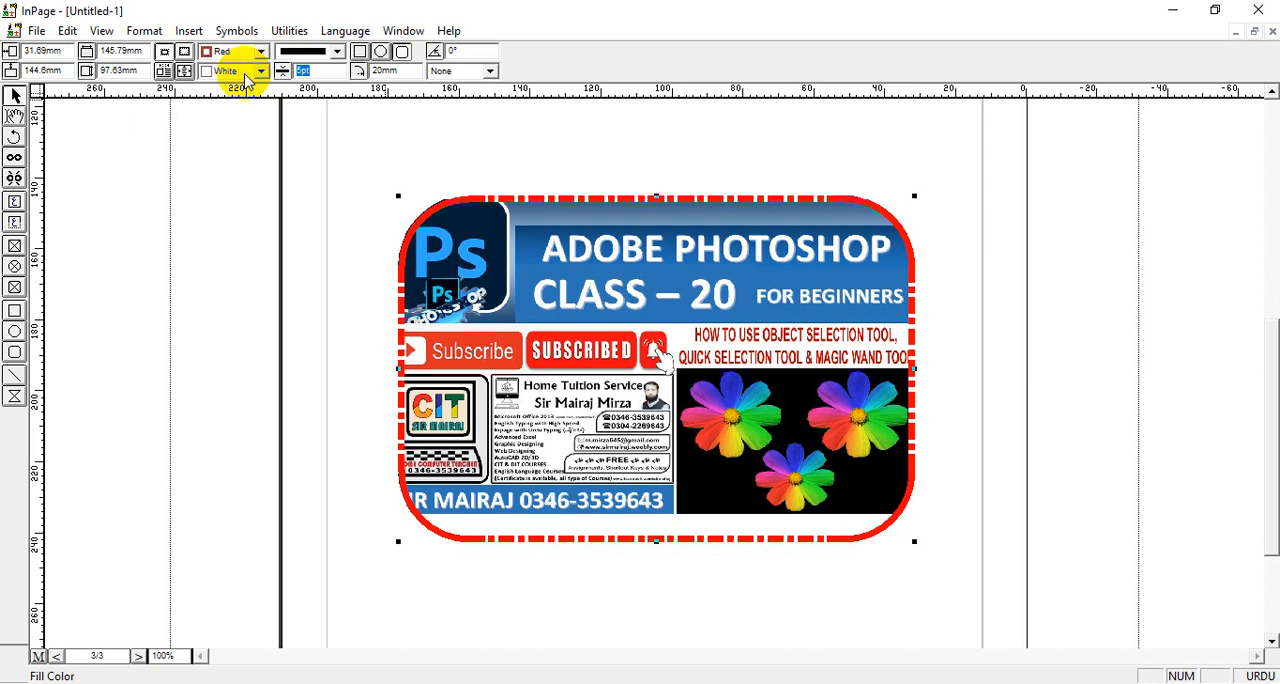
pyautogui.write('5')
pyautogui.press('Return')
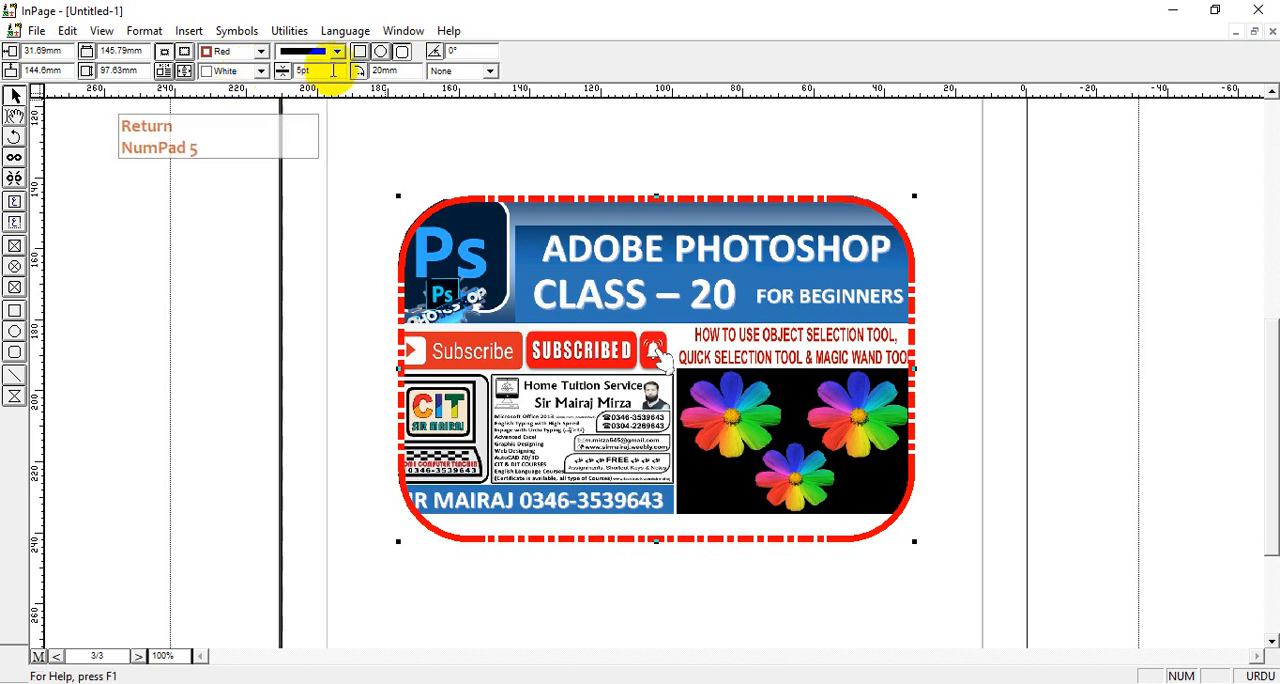
pyautogui.doubleClick(308, 70)
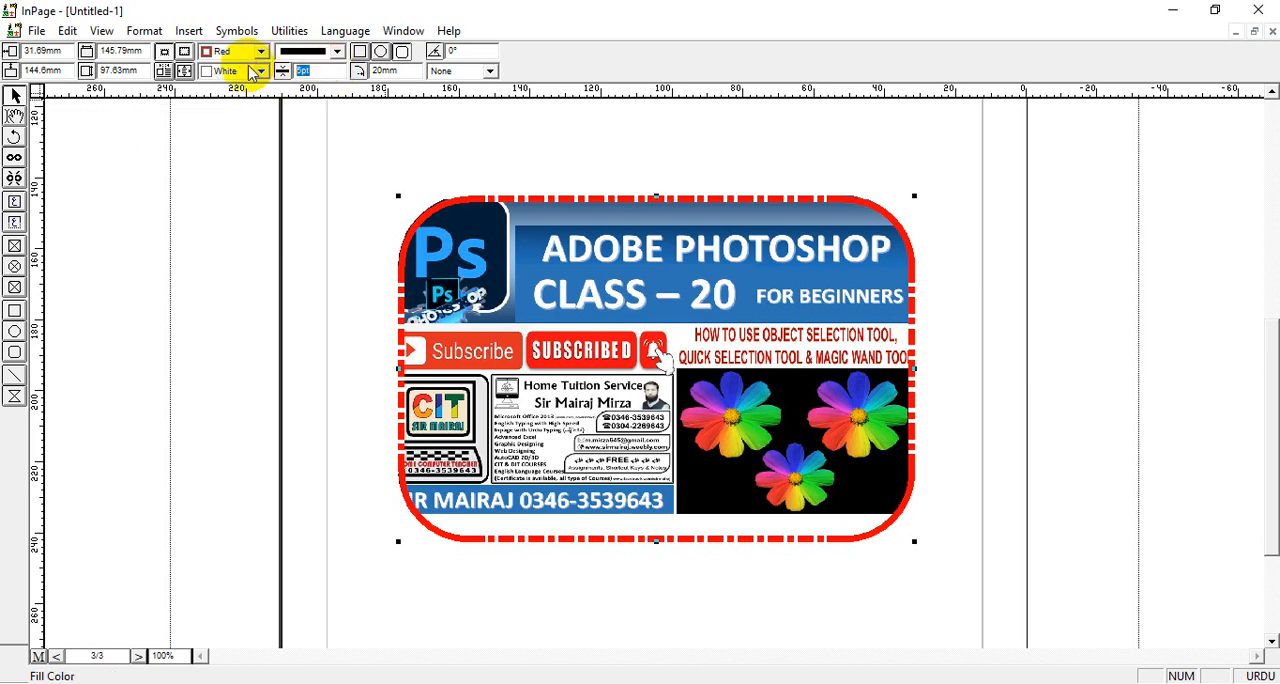
pyautogui.write('2')
pyautogui.press('Return')
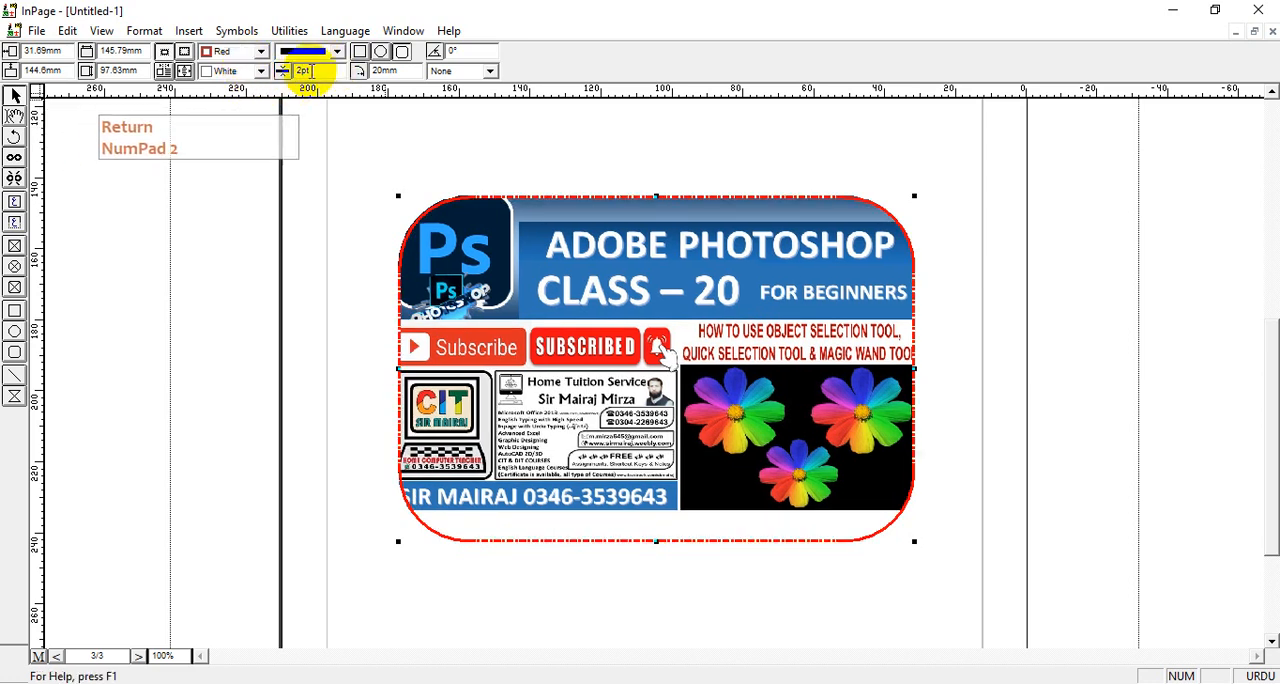
pyautogui.doubleClick(308, 70)
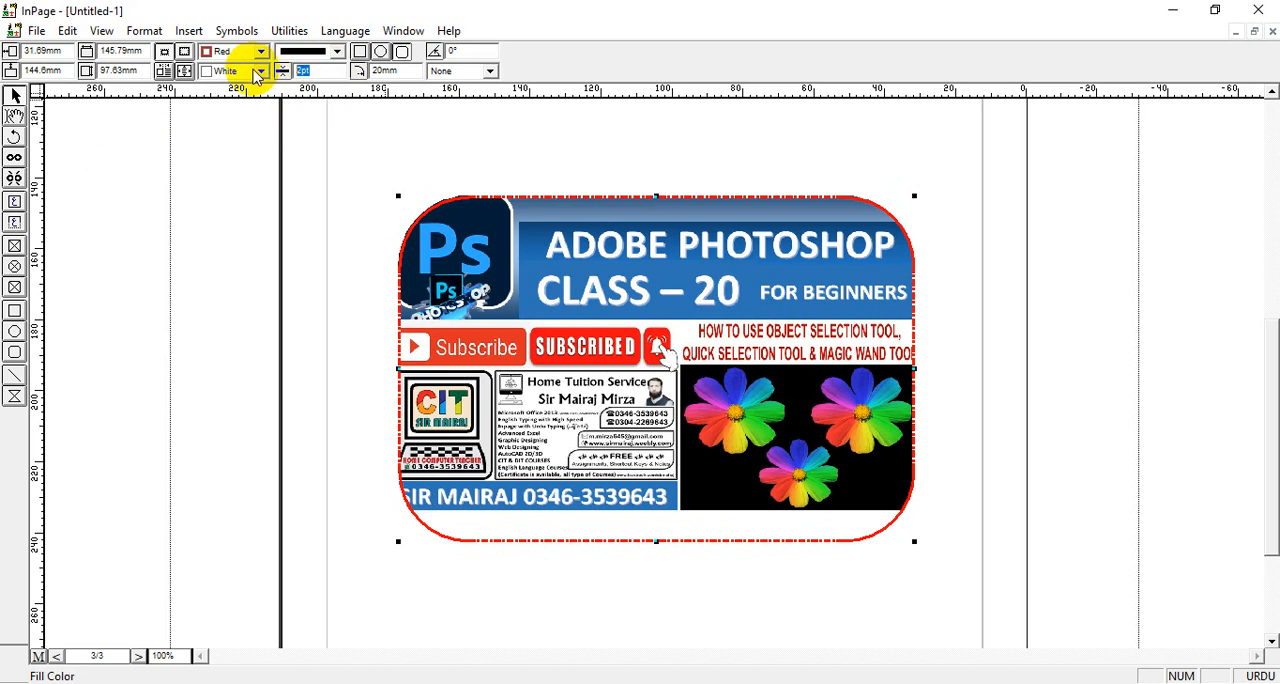
pyautogui.write('10')
pyautogui.press('Return')
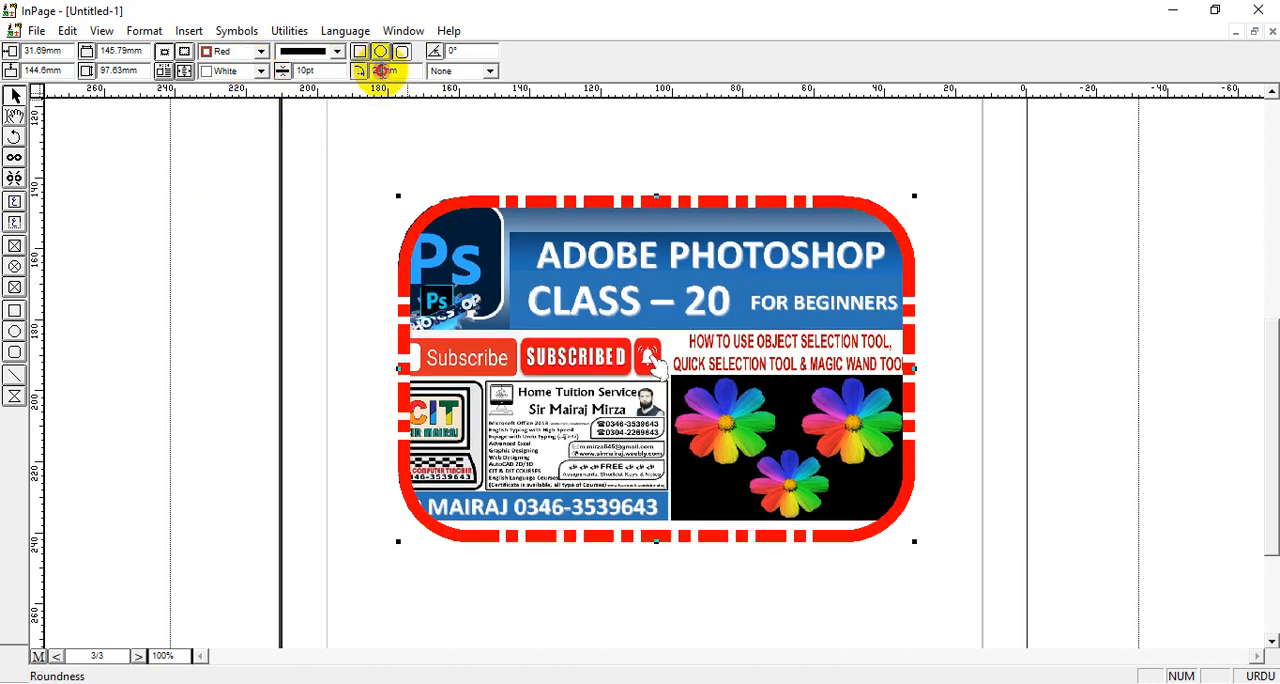
# Try a corner roundness of 5 mm on the picture box, and set it to 10 mm
pyautogui.write('5')
pyautogui.press('Return')
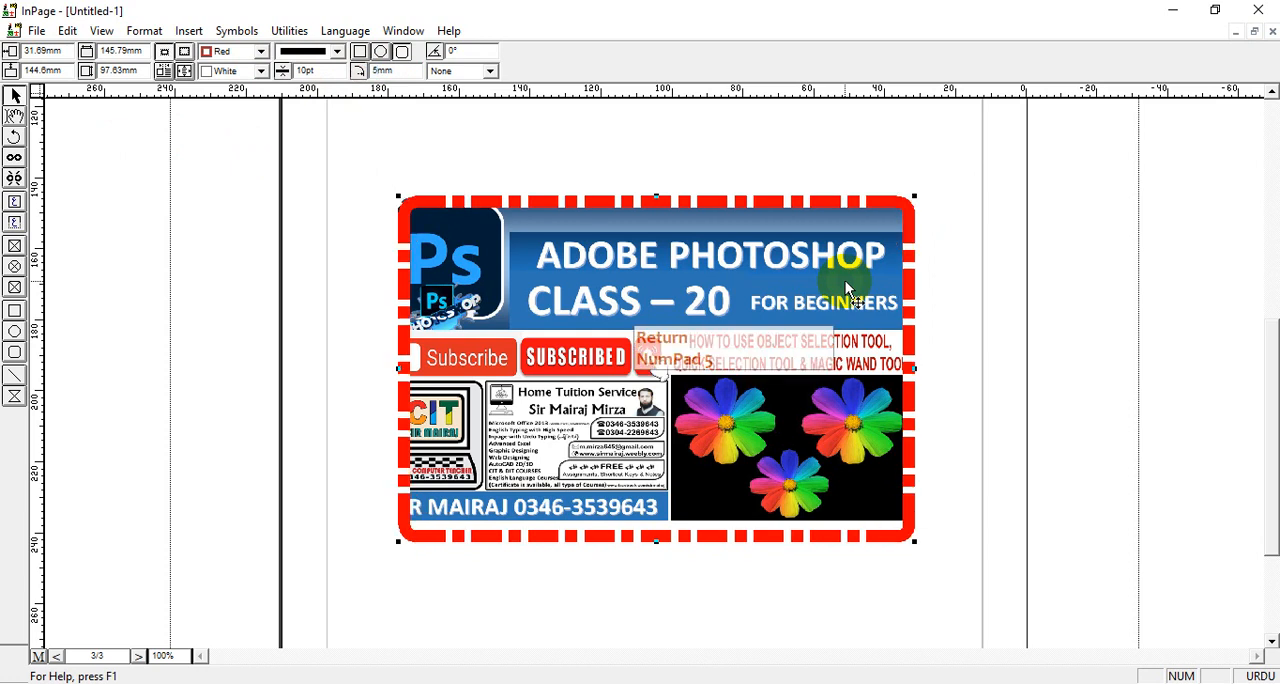
pyautogui.doubleClick(385, 70)
pyautogui.write('10')
pyautogui.press('Return')
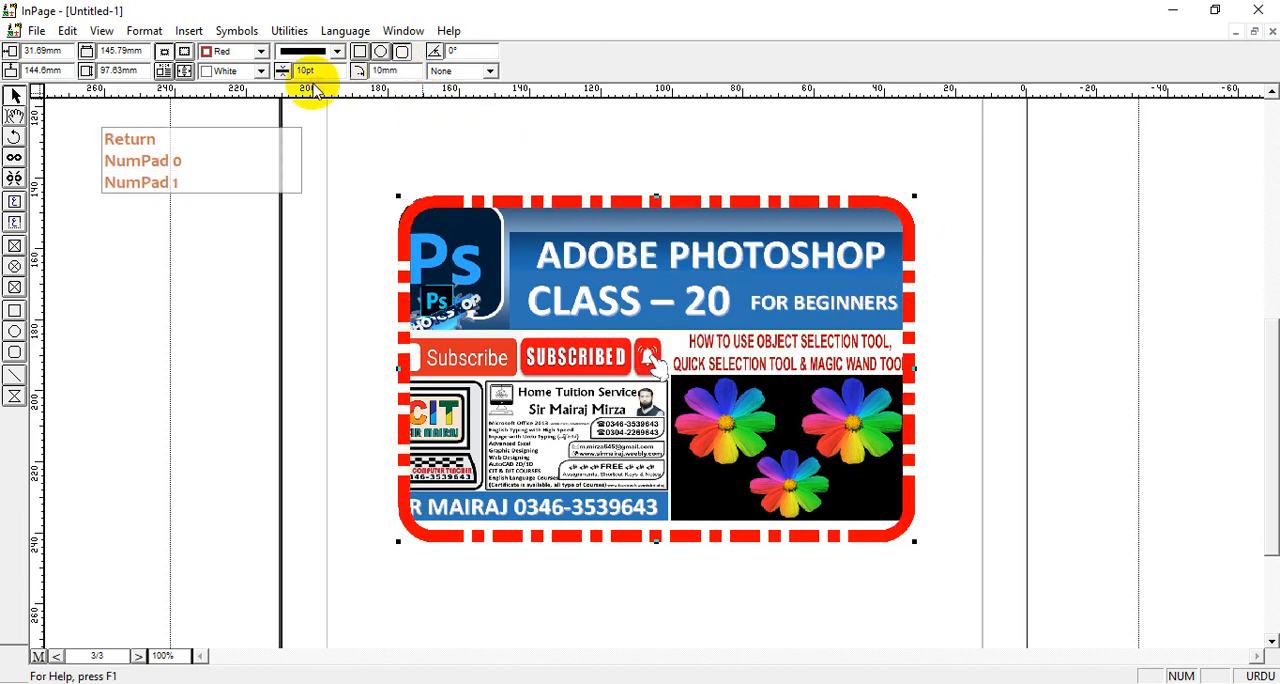
# Change the picture box's border style to the pattern of round dots joined by a thin dashed line
pyautogui.click(337, 51)
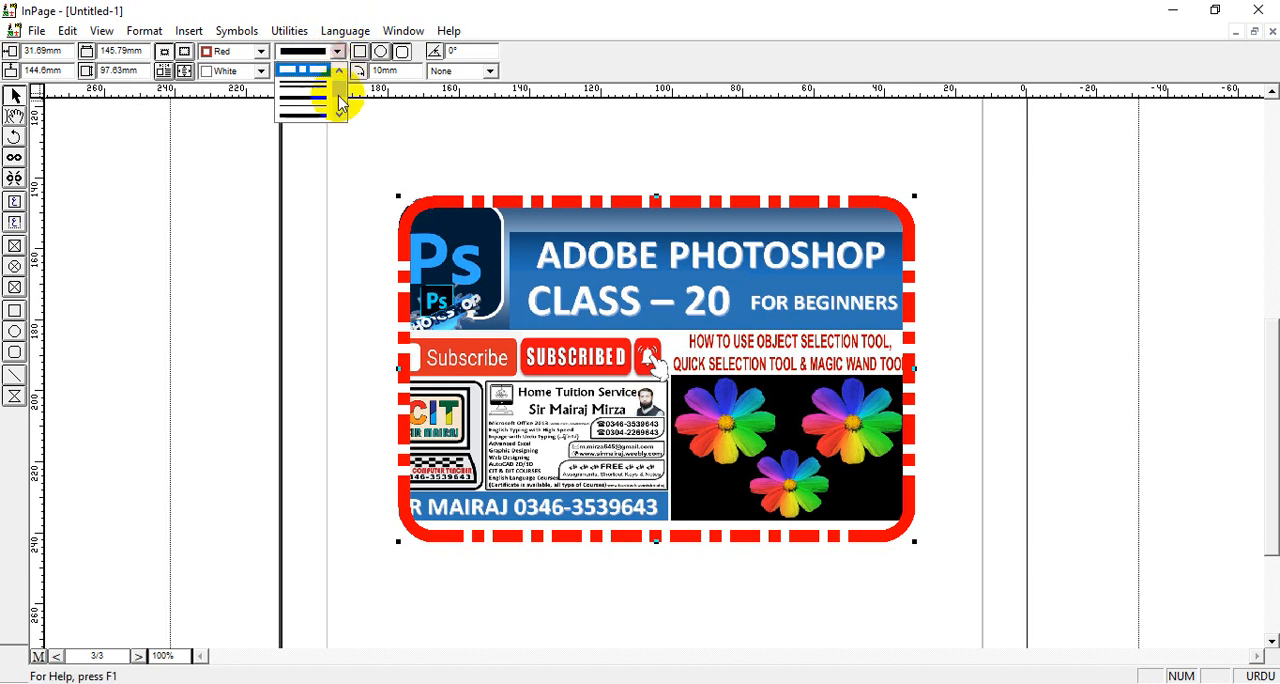
pyautogui.scroll(-3, 334, 110)
pyautogui.click(334, 110)
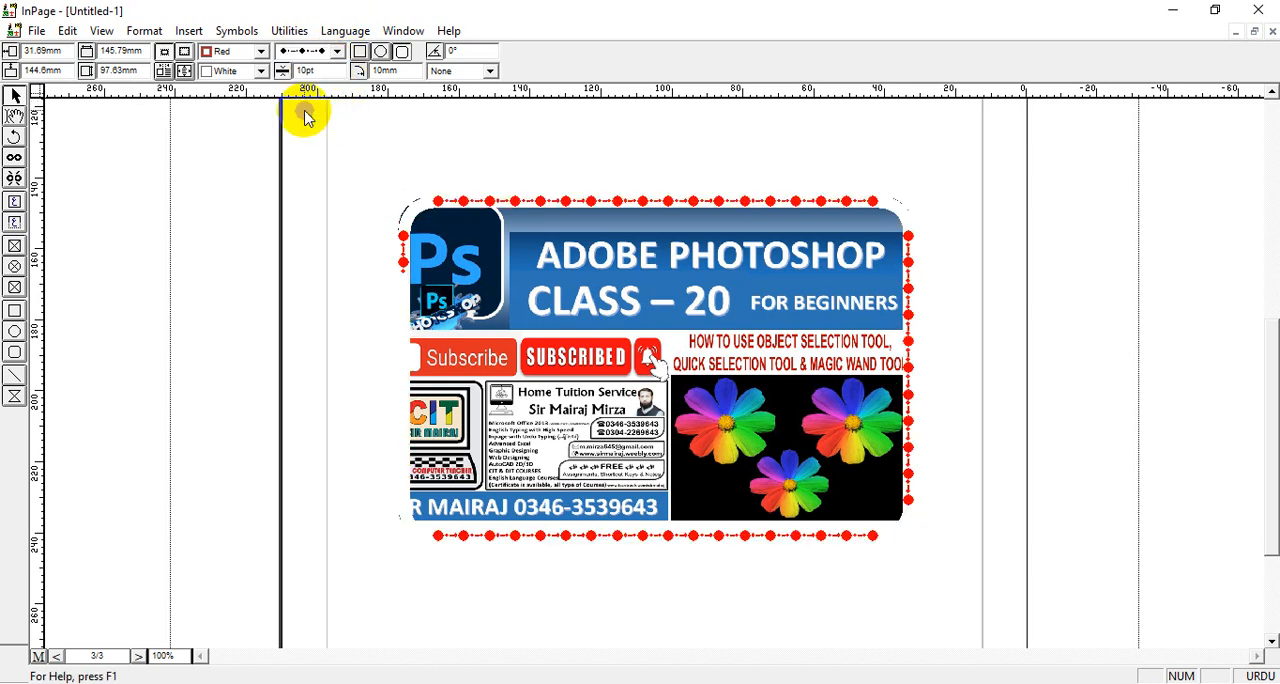
# Try blue, cyan and green as the picture box's border color, and settle on blue
pyautogui.click(260, 51)
pyautogui.scroll(-3, 262, 105)
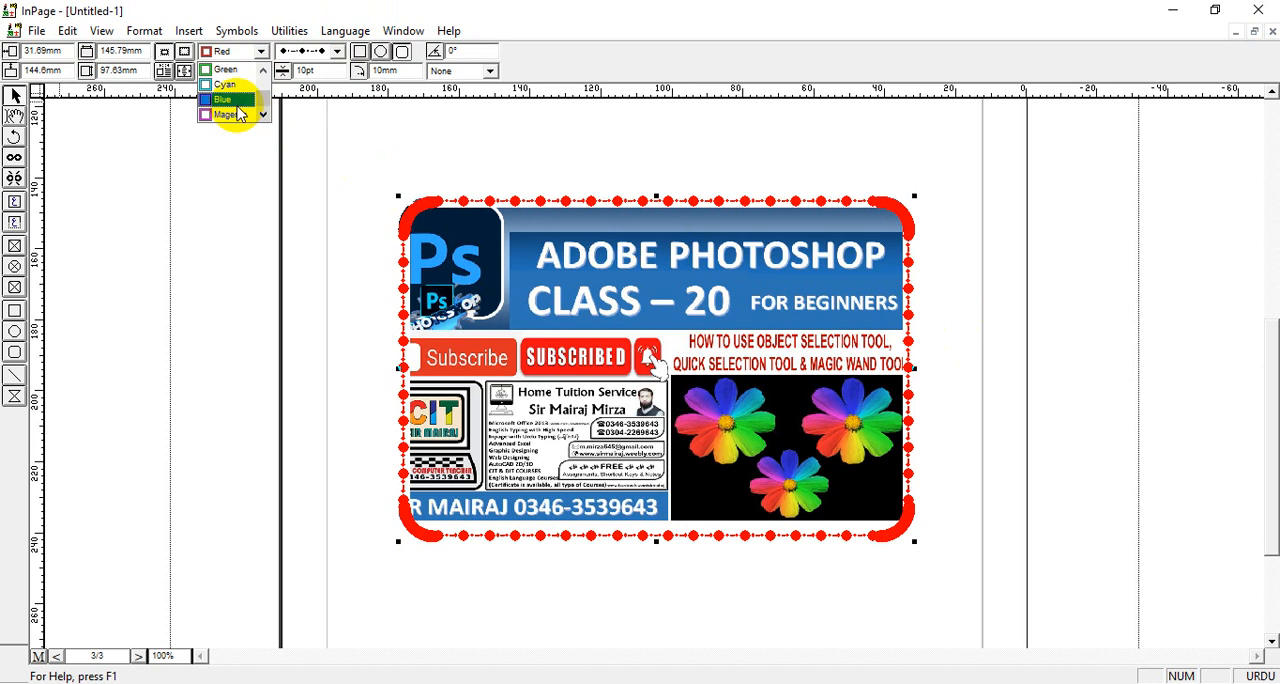
pyautogui.click(229, 107)
pyautogui.click(260, 51)
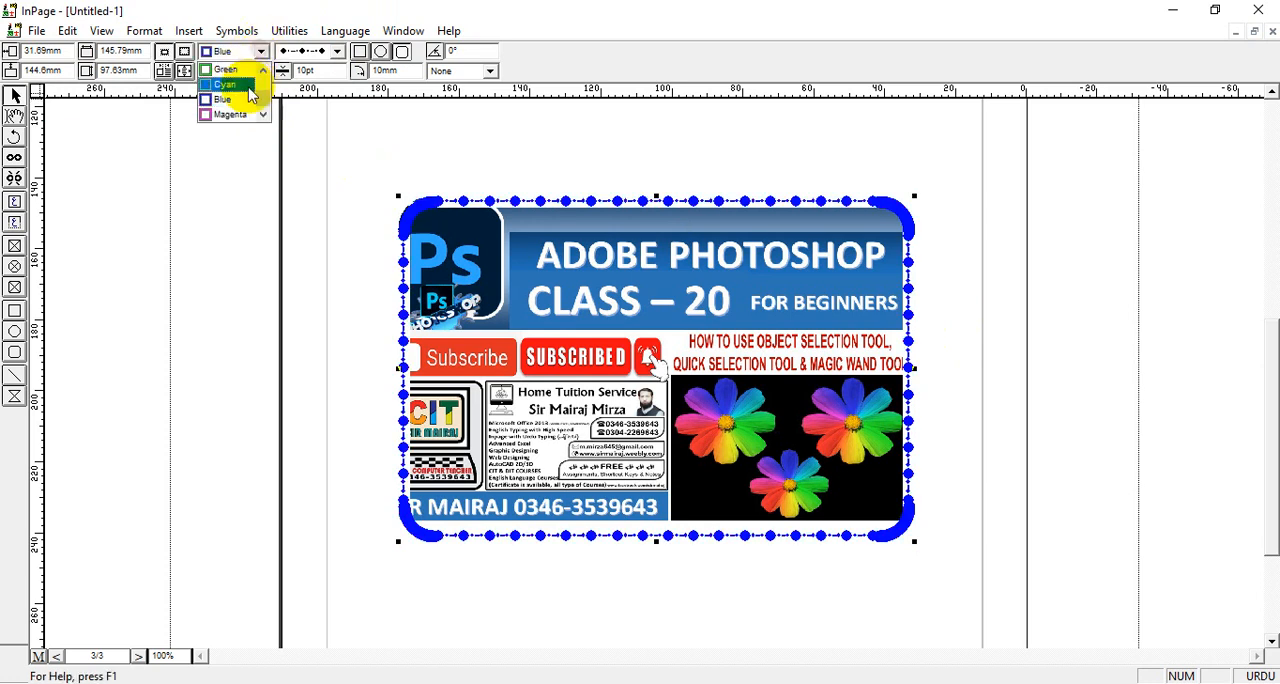
pyautogui.click(245, 88)
pyautogui.click(260, 51)
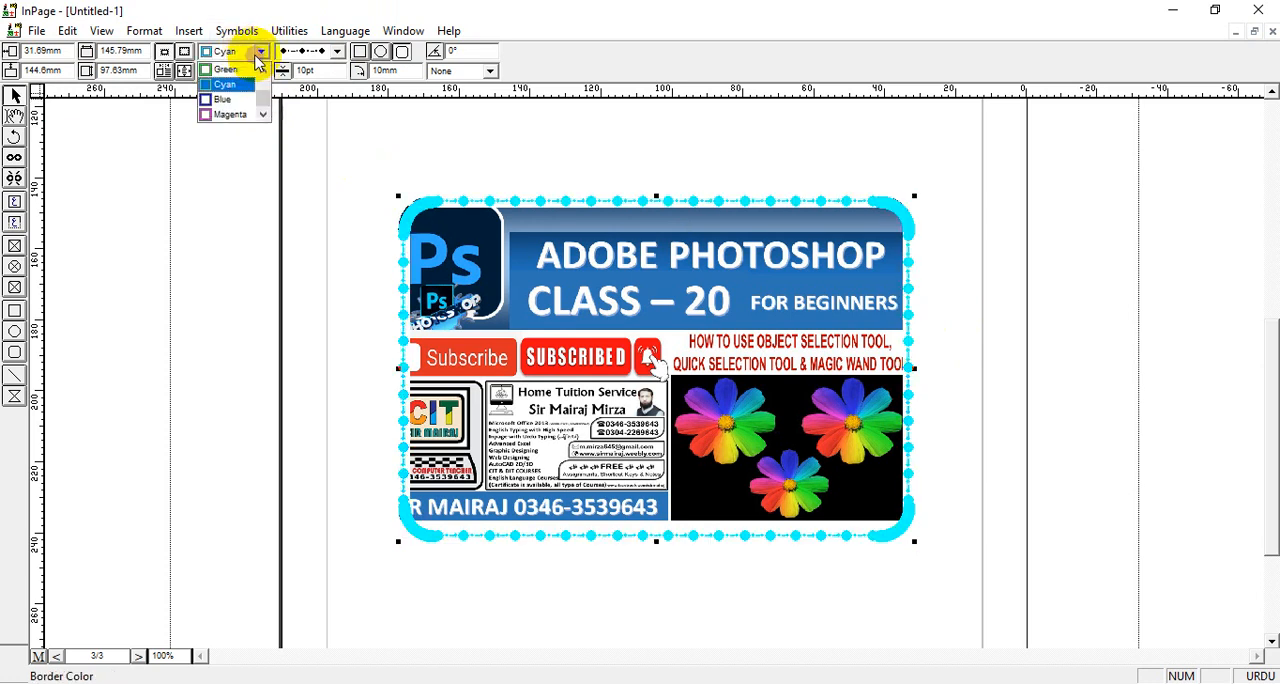
pyautogui.click(241, 79)
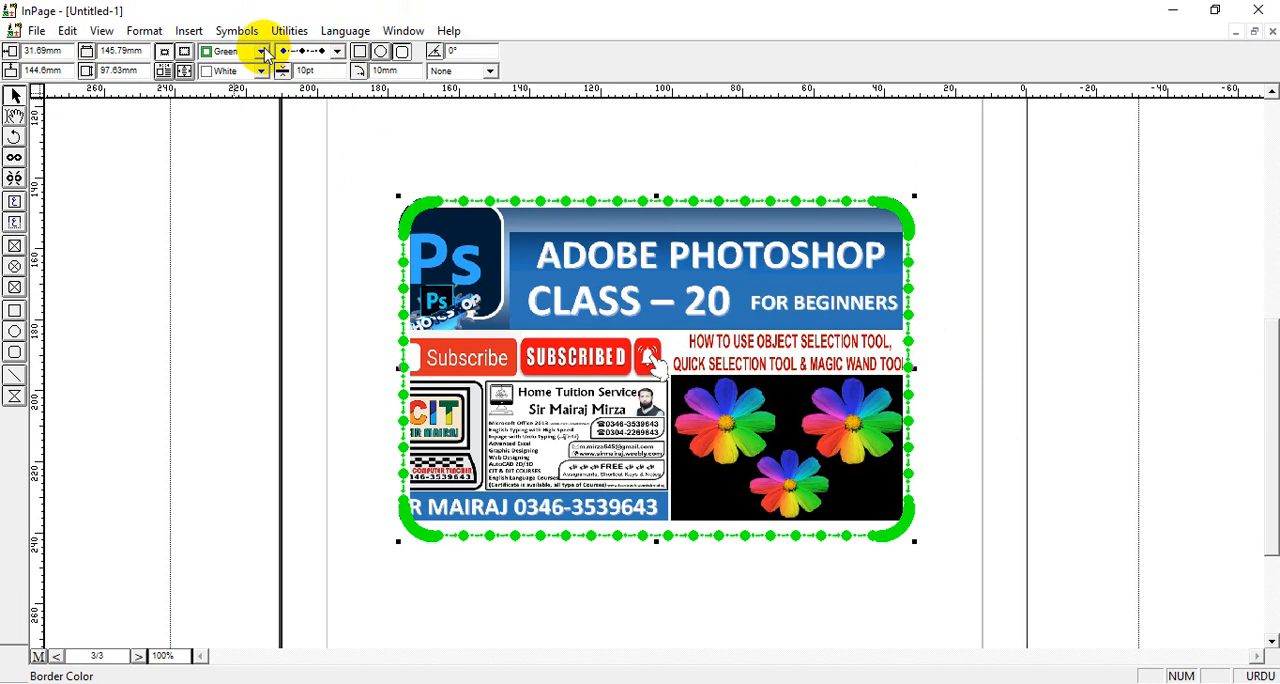
pyautogui.click(261, 51)
pyautogui.click(232, 106)
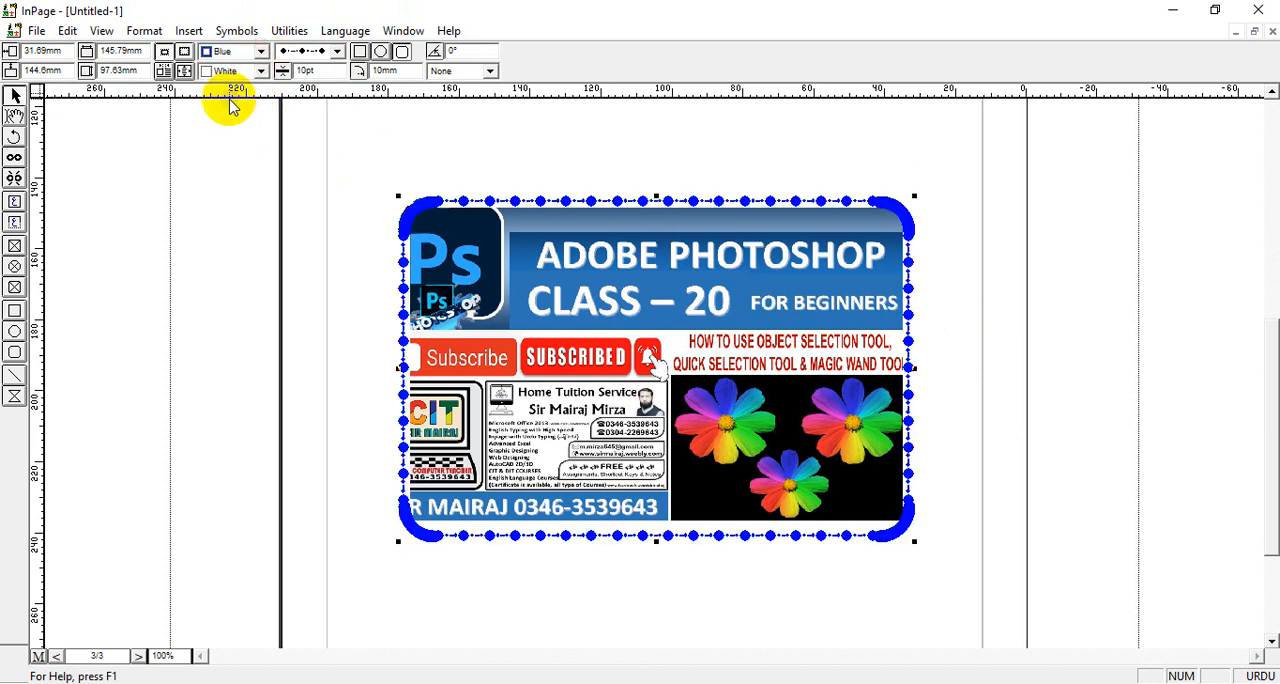